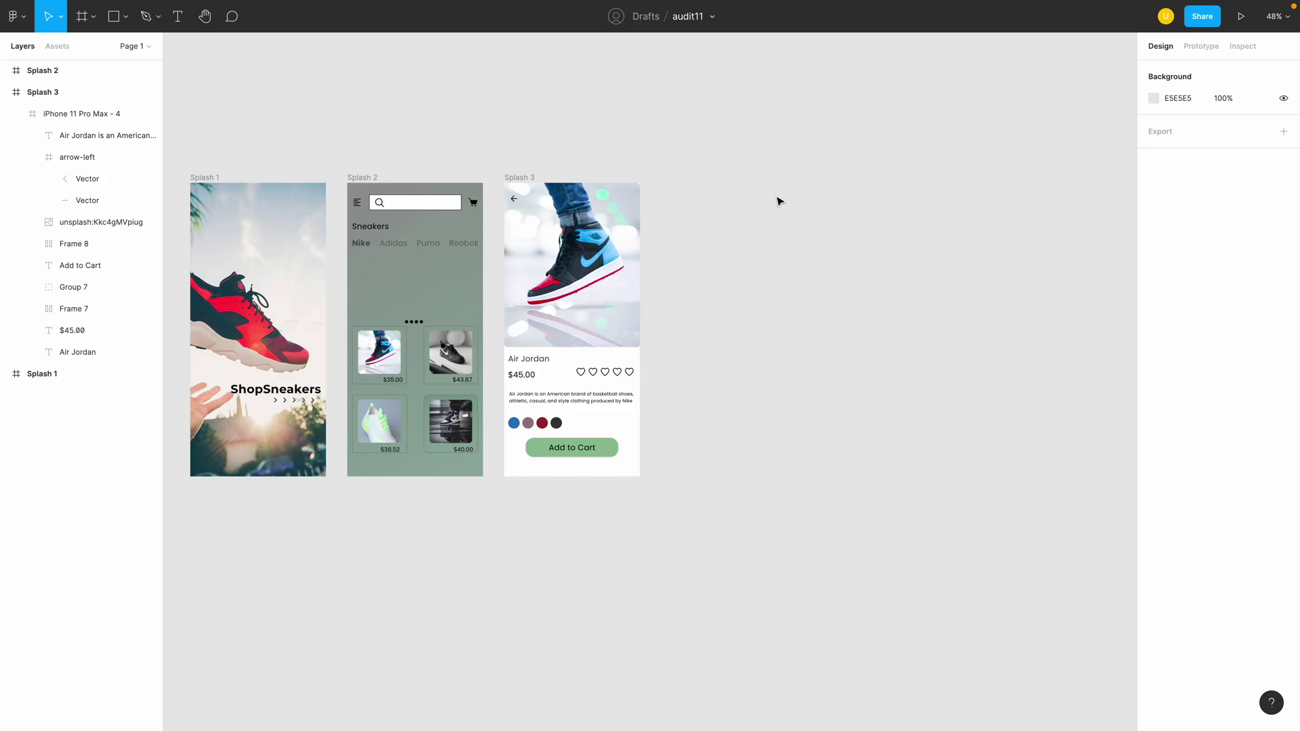
pyautogui.hscroll(-4, 761, 432)
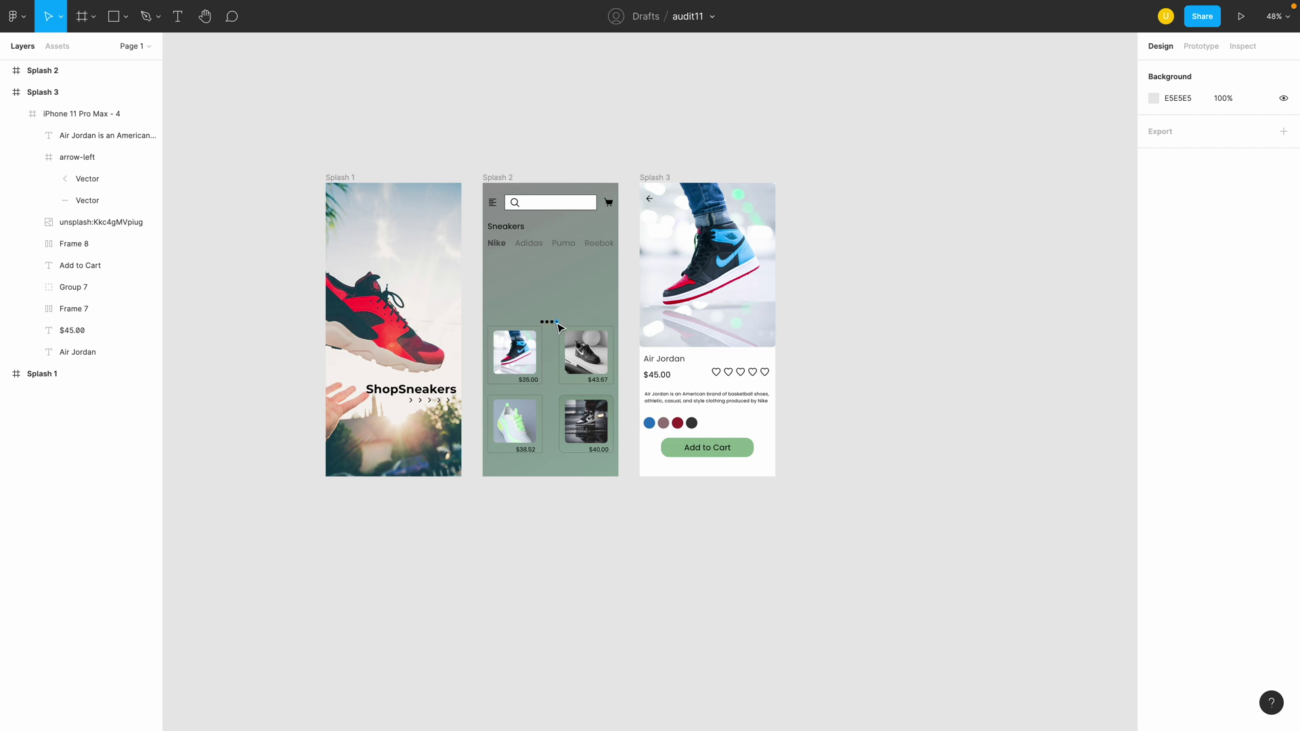
pyautogui.moveTo(540, 279); pyautogui.dragTo(616, 337)
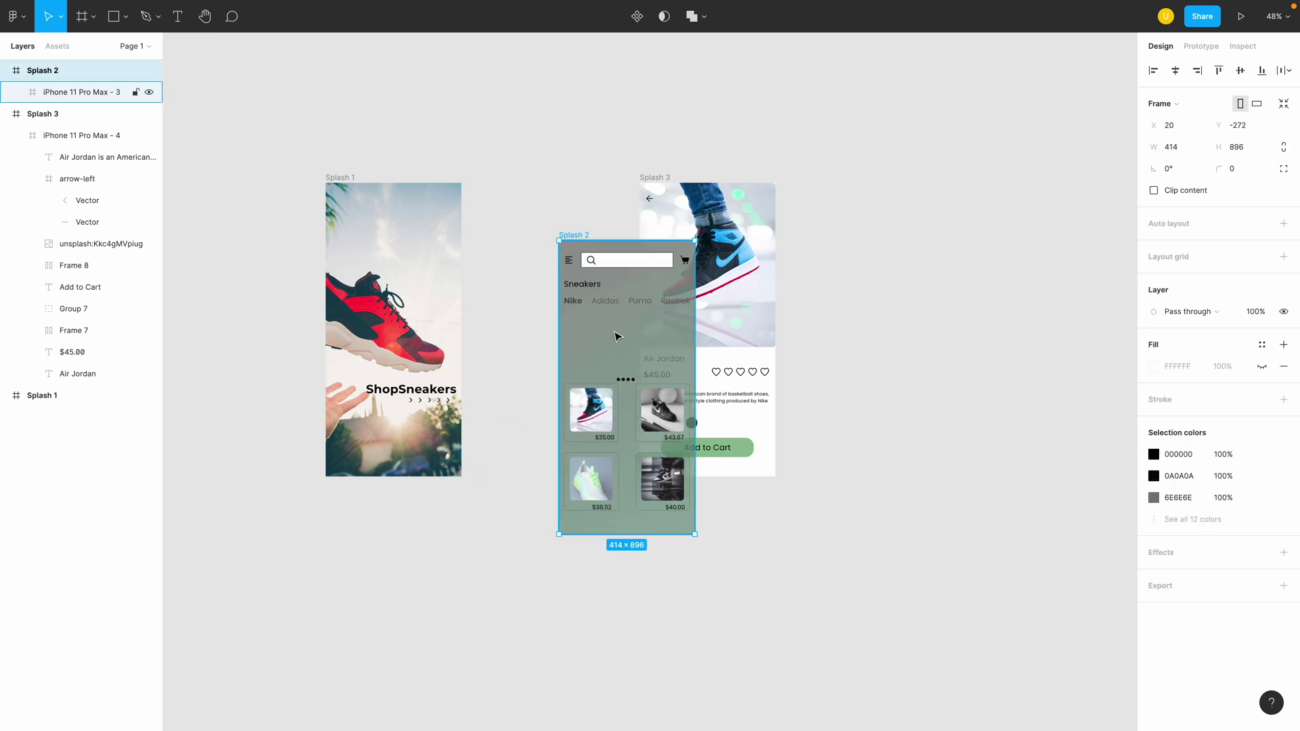
pyautogui.press('super+z')
pyautogui.moveTo(537, 289); pyautogui.dragTo(556, 312)
# Move the ShopSneakers title with its arrows up above the red shoe on Splash 1
pyautogui.click(440, 387)
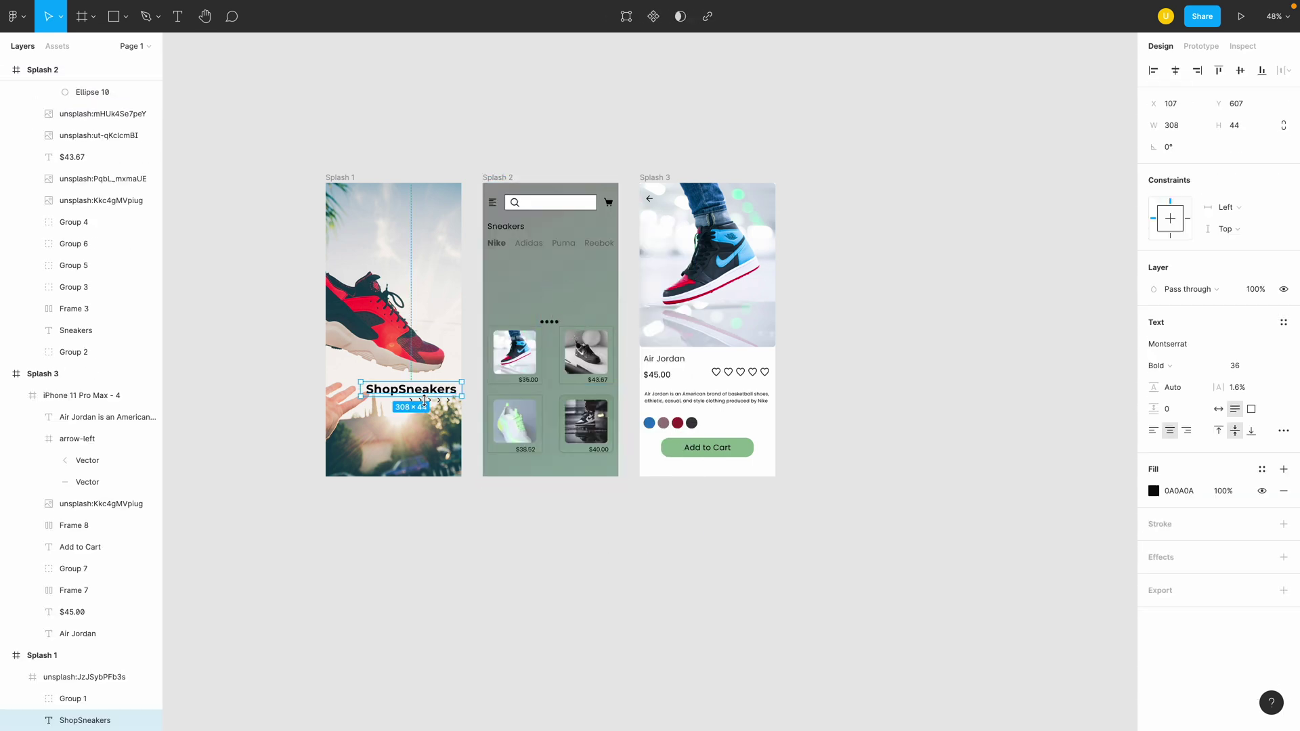
pyautogui.moveTo(440, 387); pyautogui.dragTo(424, 226)
pyautogui.click(402, 331)
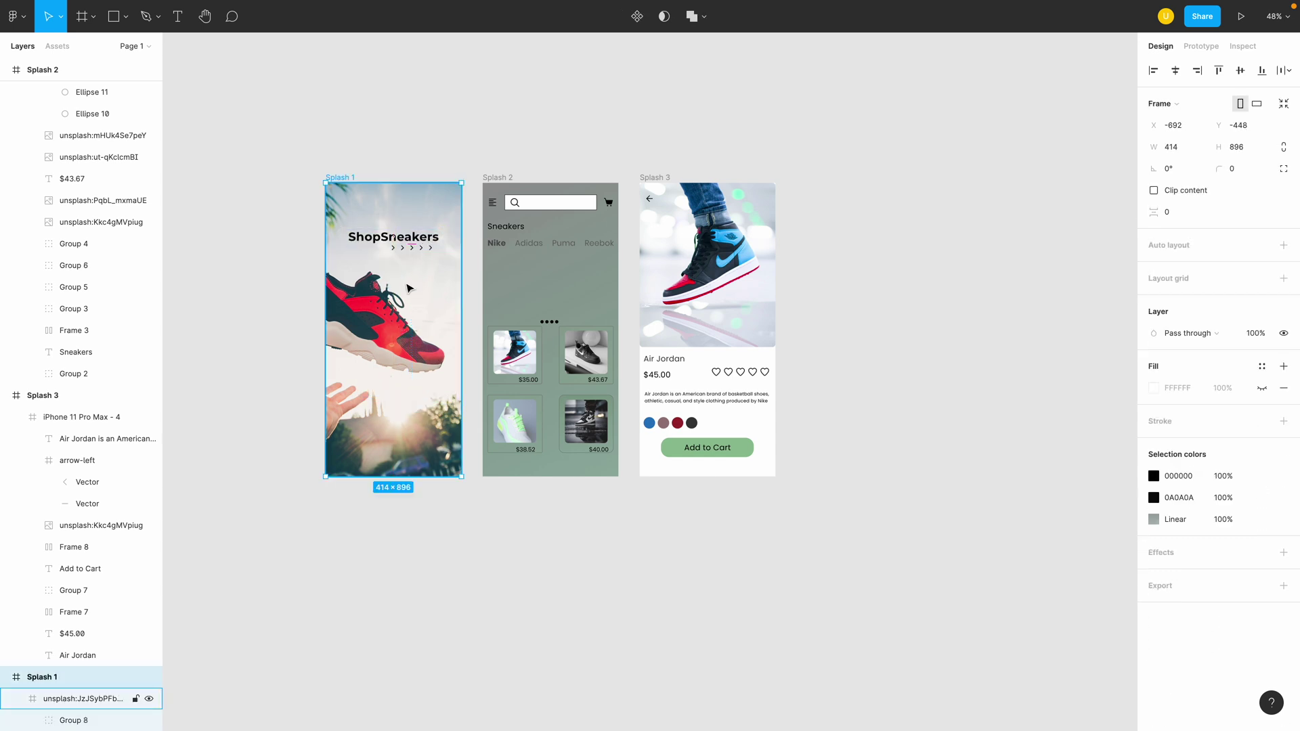
pyautogui.click(529, 554)
pyautogui.click(548, 299)
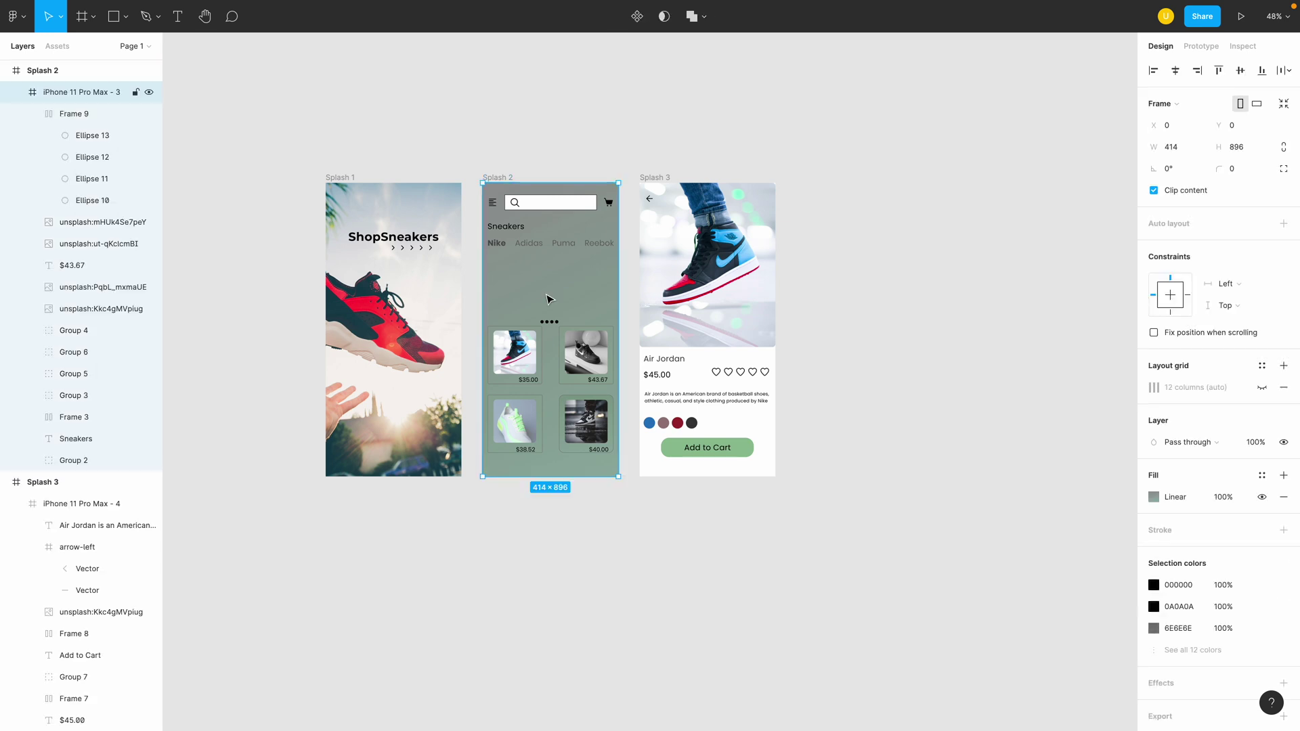
pyautogui.click(37, 460)
pyautogui.click(96, 547)
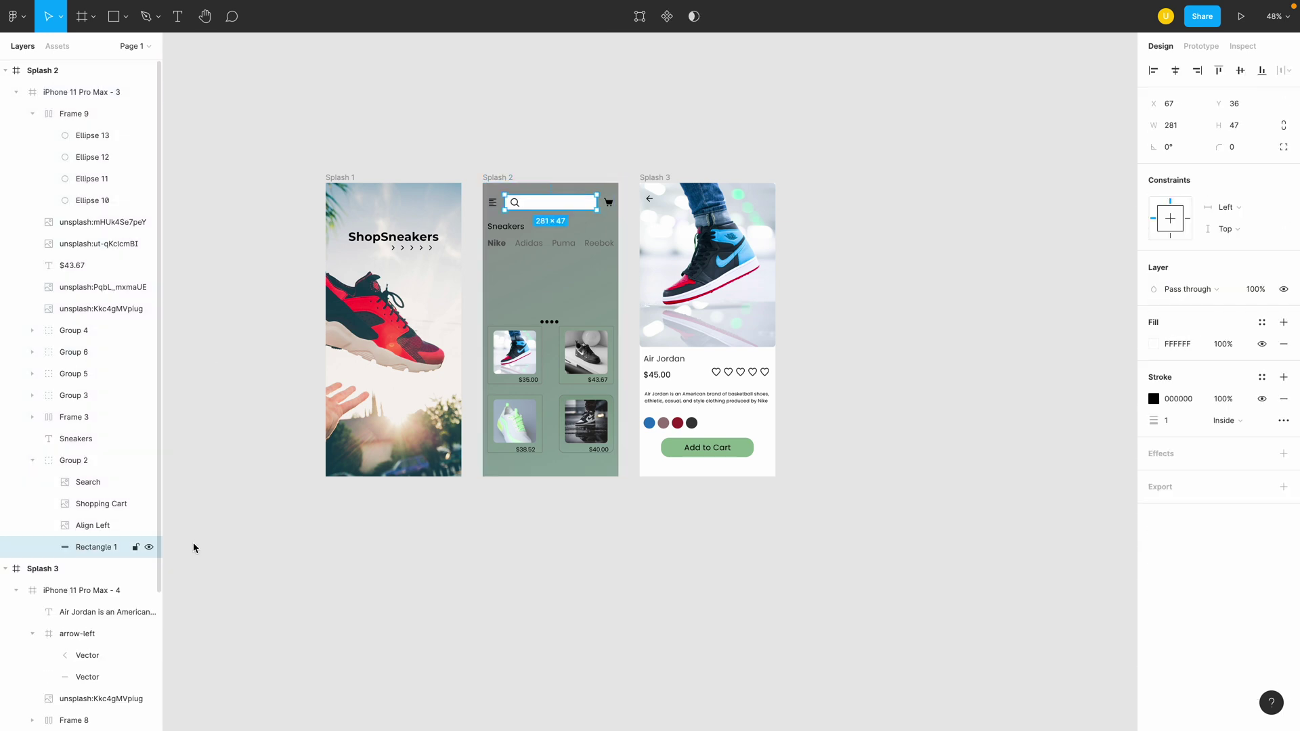
pyautogui.click(498, 178)
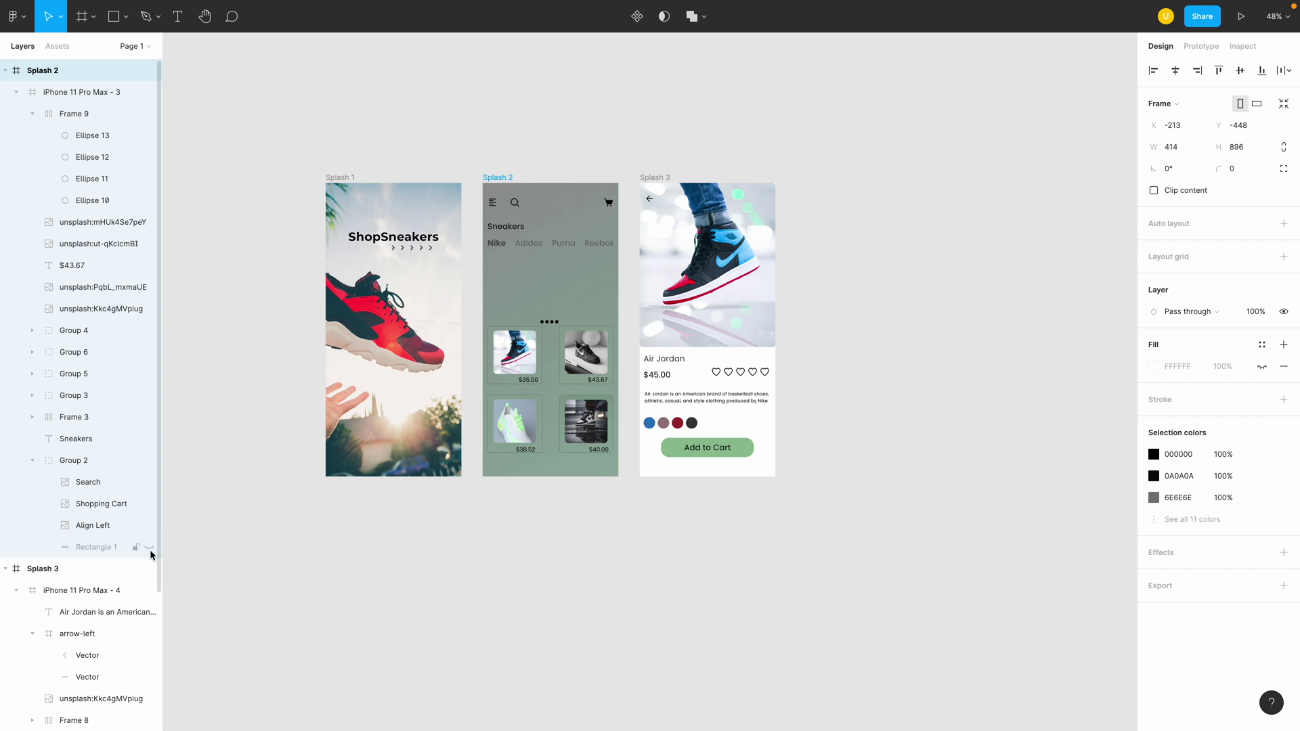
pyautogui.click(101, 553)
# Replace the green gradient fill of the iPhone 11 Pro Max - 3 frame in Splash 2 with solid white
pyautogui.click(72, 71)
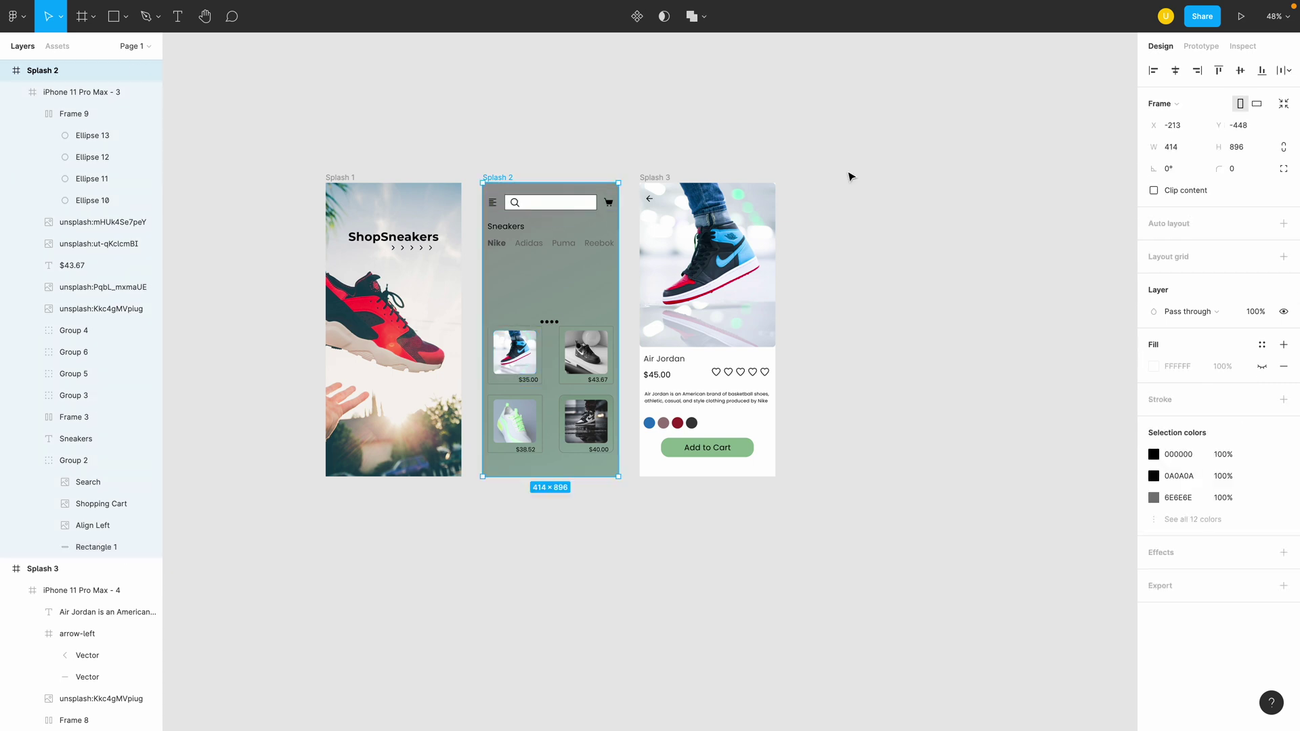
pyautogui.click(152, 92)
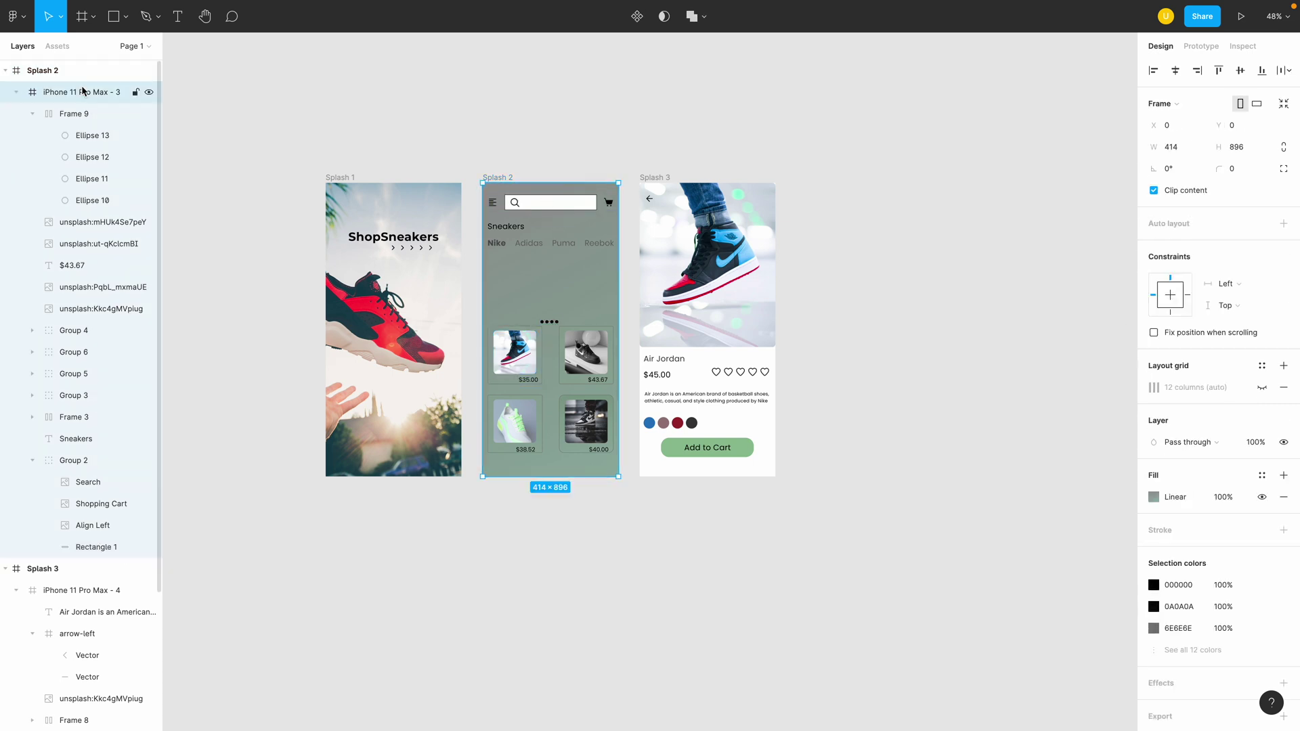
pyautogui.click(1159, 498)
pyautogui.click(995, 332)
pyautogui.click(1002, 308)
pyautogui.click(992, 352)
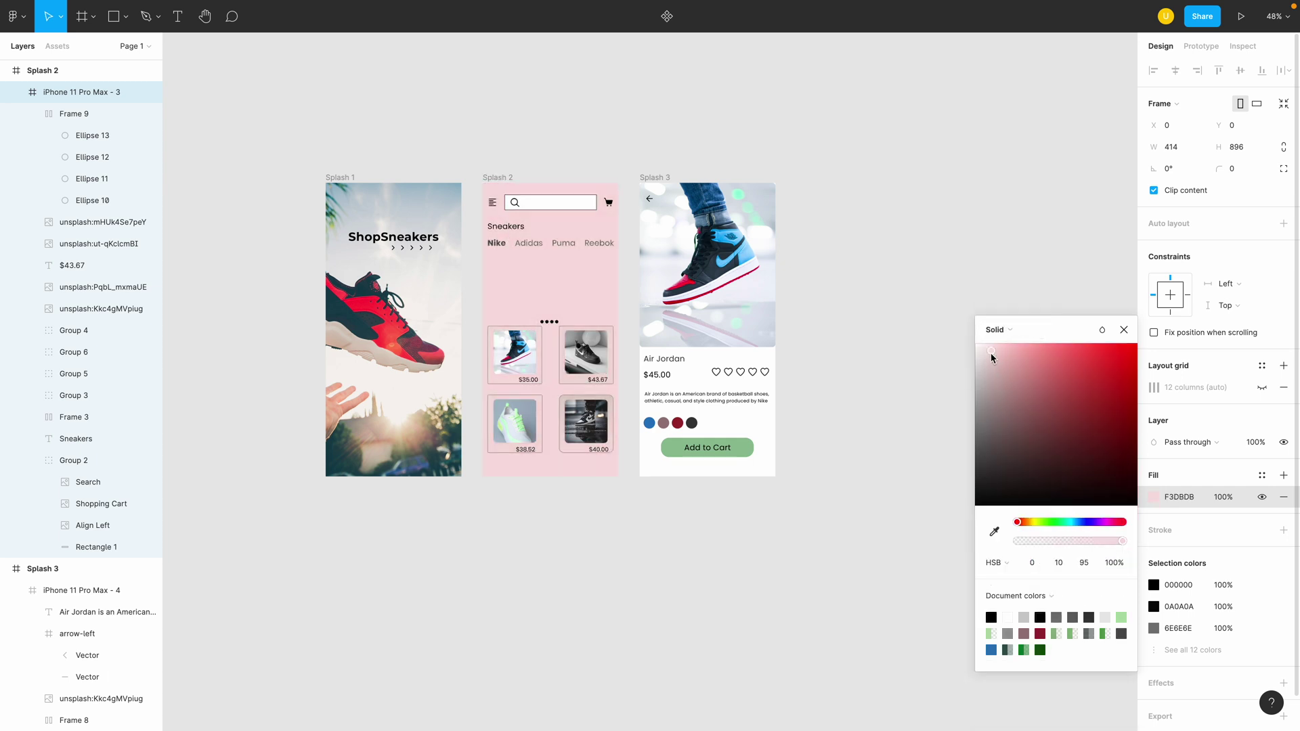
pyautogui.moveTo(991, 358); pyautogui.dragTo(963, 312)
pyautogui.click(945, 254)
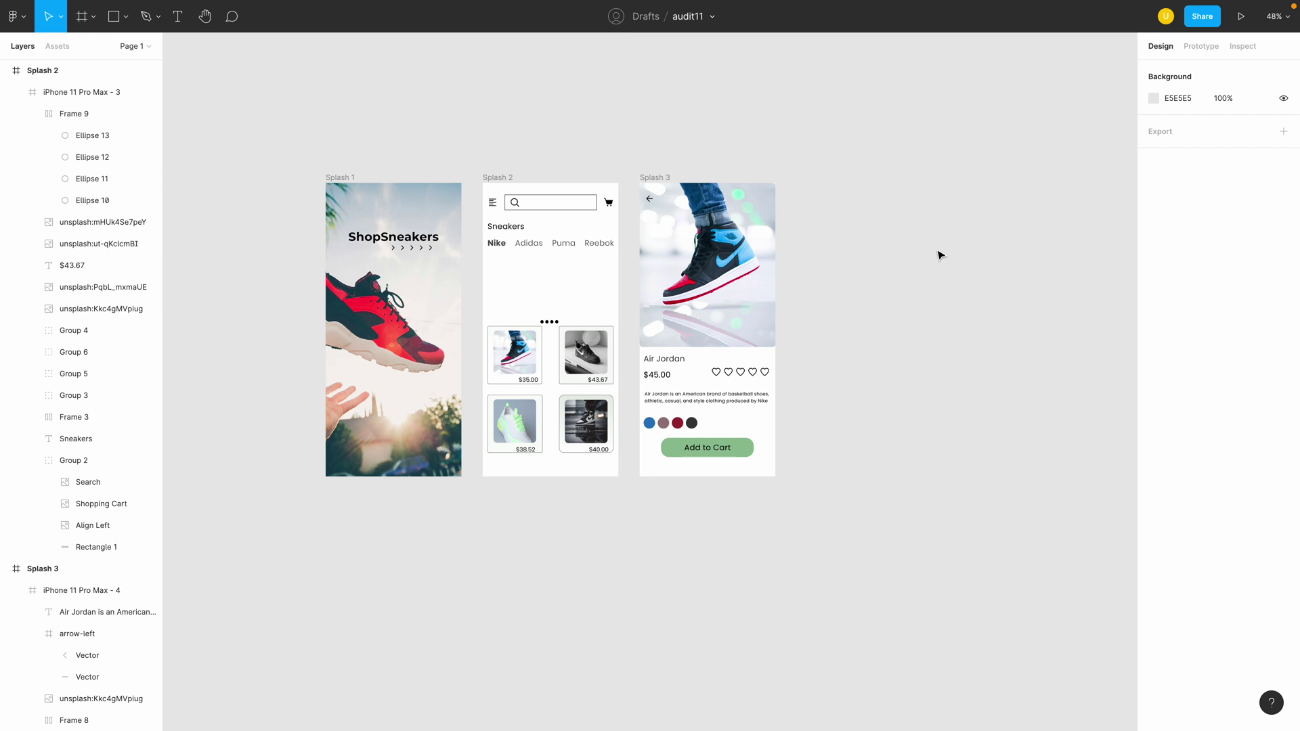
# Copy the large Air Jordan photo from Splash 3 into Splash 2 and place its layer beneath the Sneakers text
pyautogui.click(721, 264)
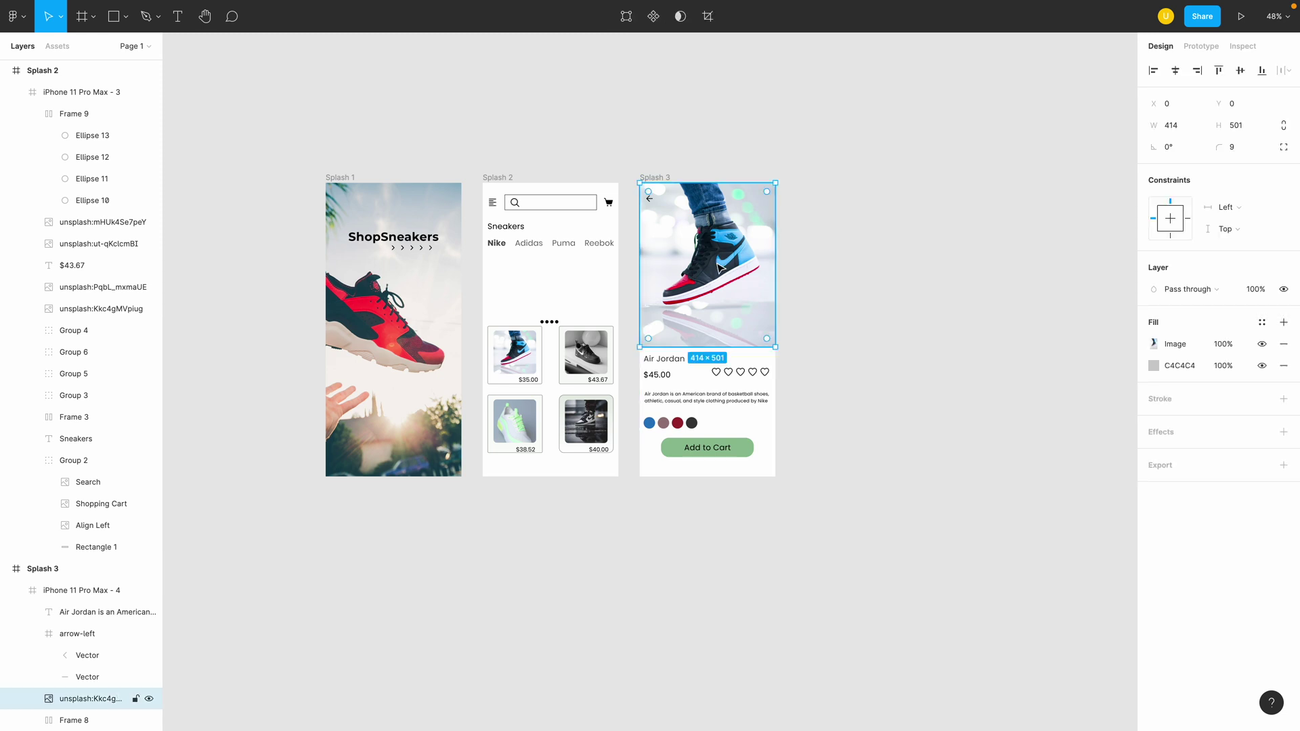
pyautogui.click(860, 312)
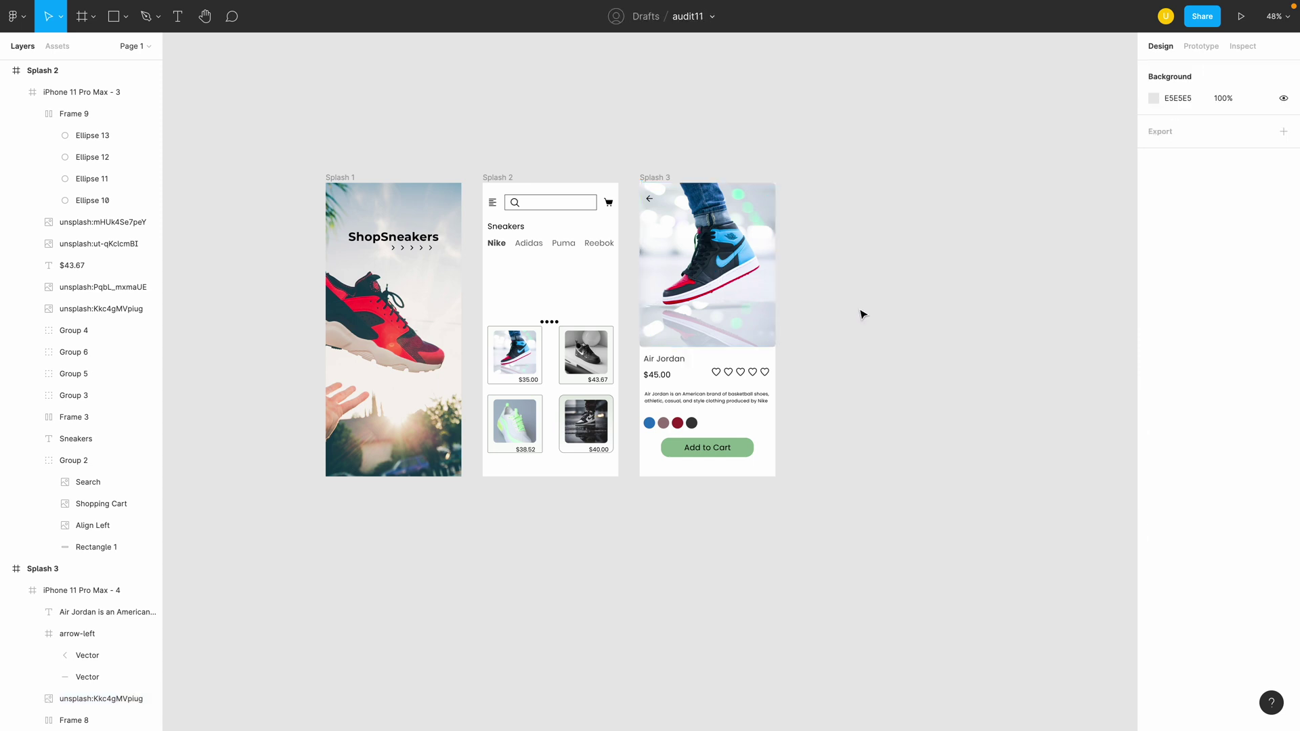
pyautogui.press('z')
pyautogui.click(462, 223)
pyautogui.click(516, 147)
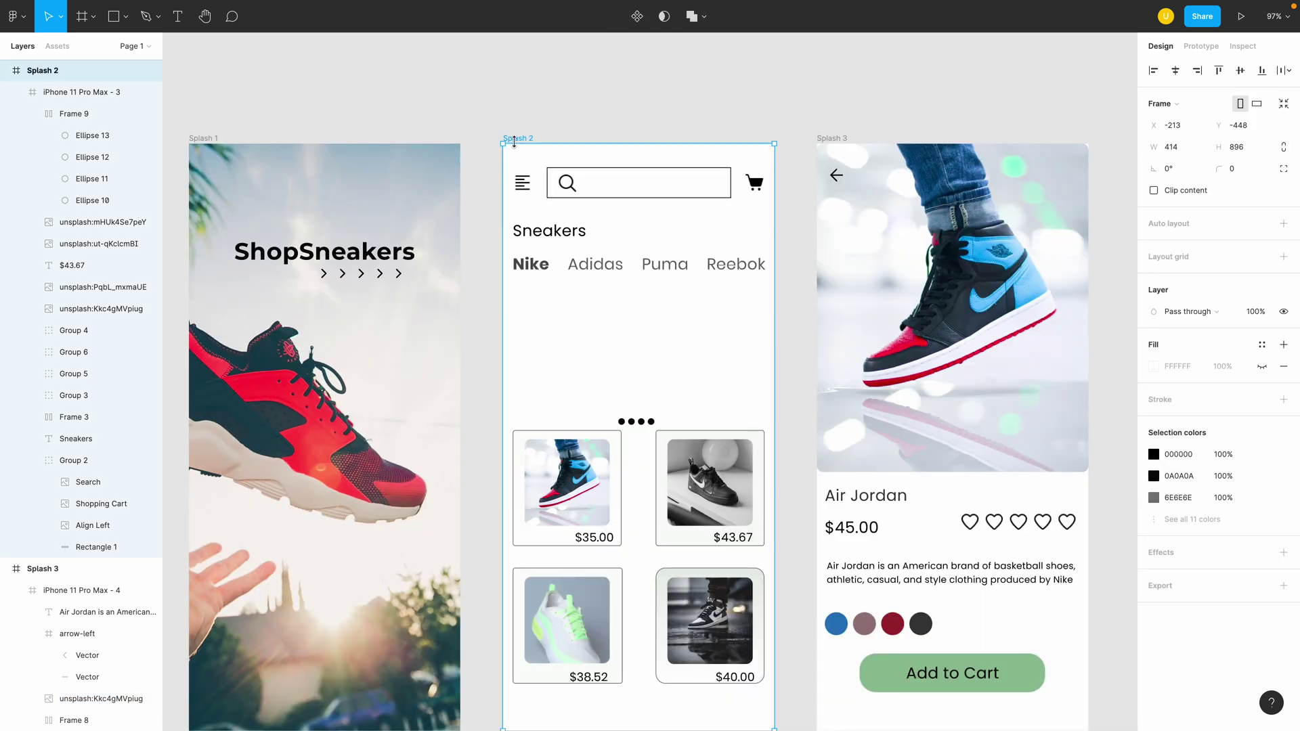
pyautogui.hotkey('ctrl', 'v')
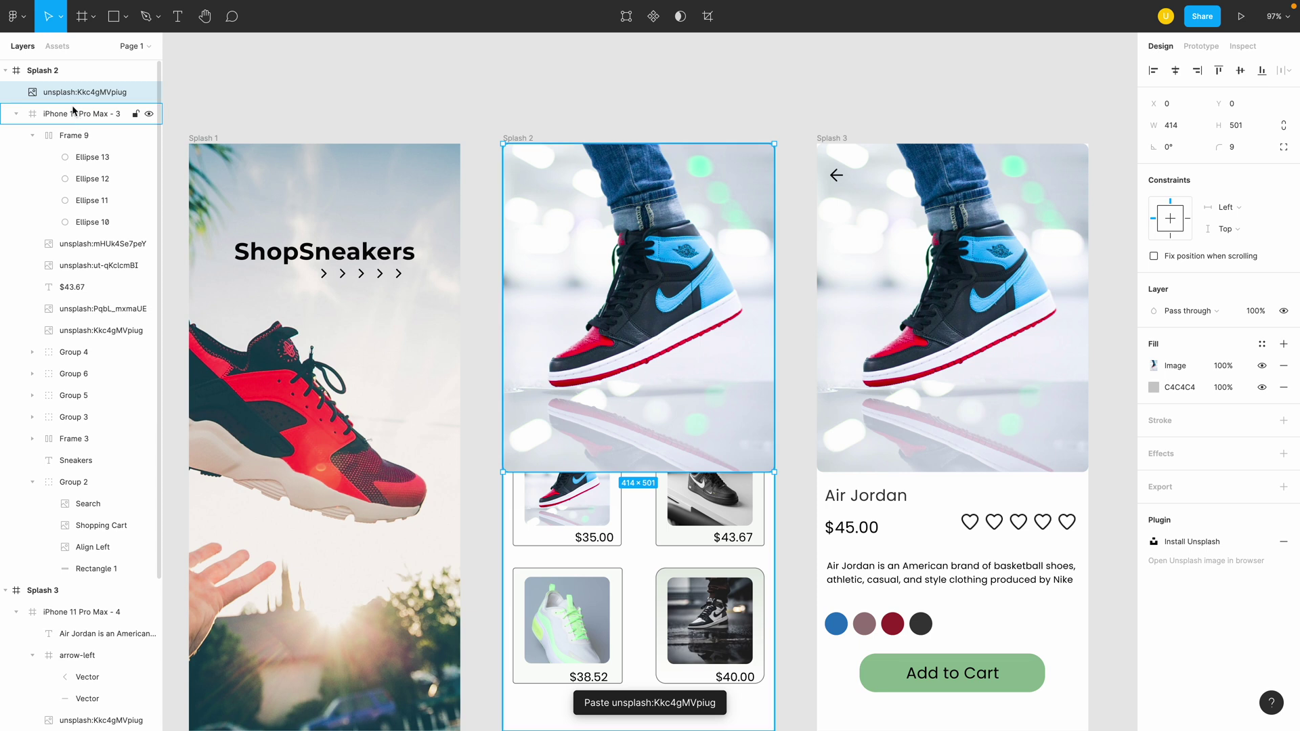
pyautogui.moveTo(81, 93); pyautogui.dragTo(88, 471)
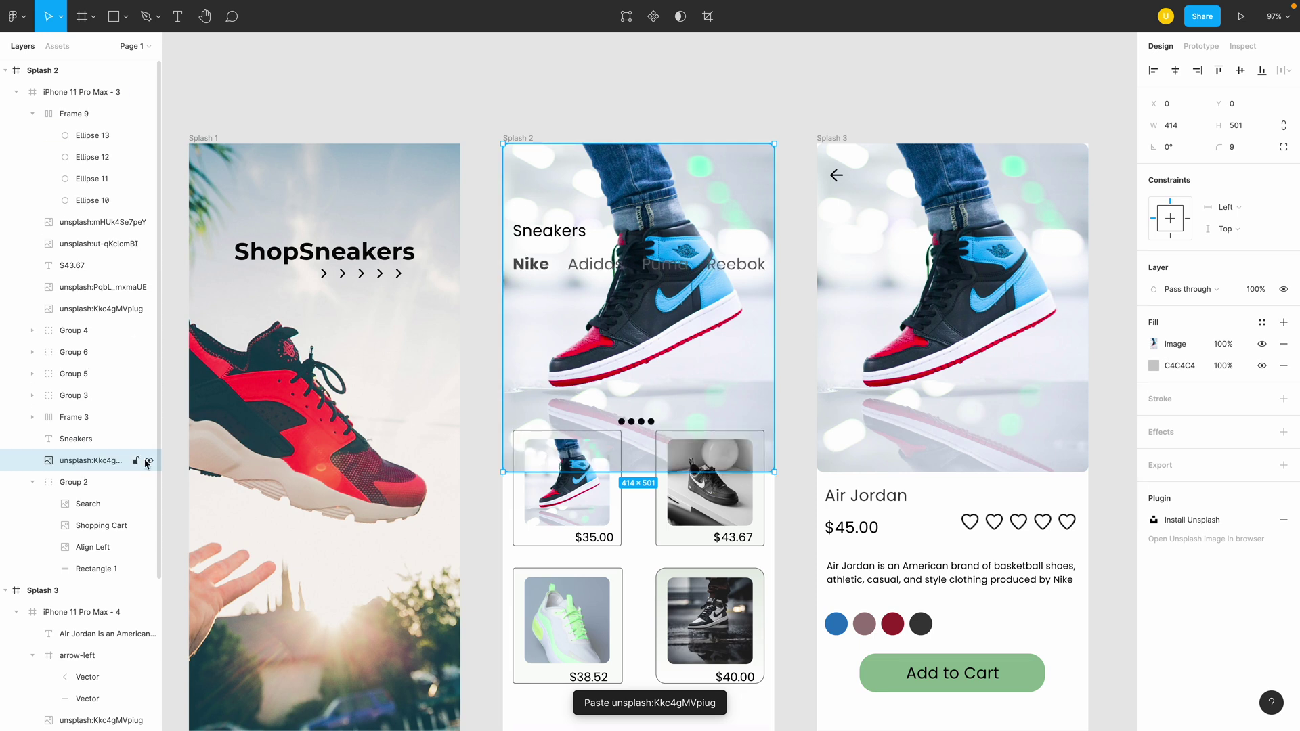
# Shorten the pasted photo to a height of 390 and bring the search bar group in front of it
pyautogui.moveTo(635, 476); pyautogui.dragTo(654, 400)
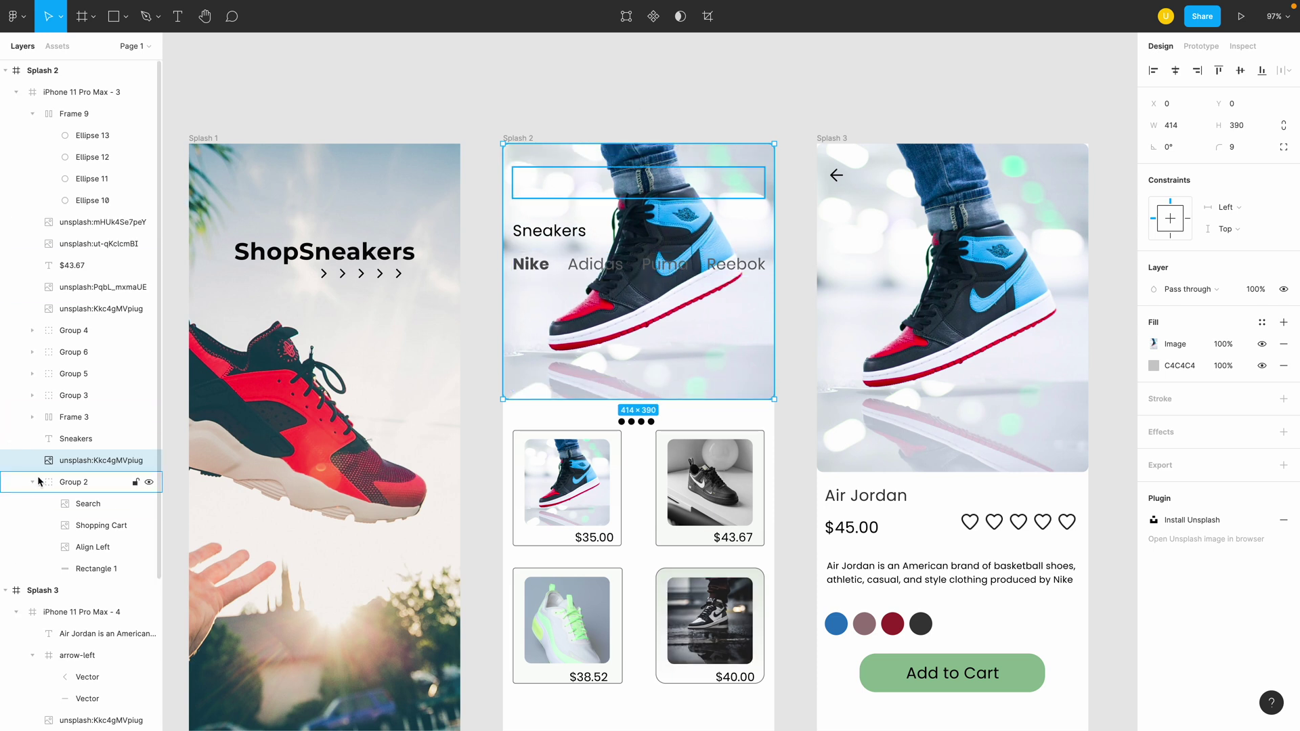
pyautogui.moveTo(32, 486); pyautogui.dragTo(50, 437)
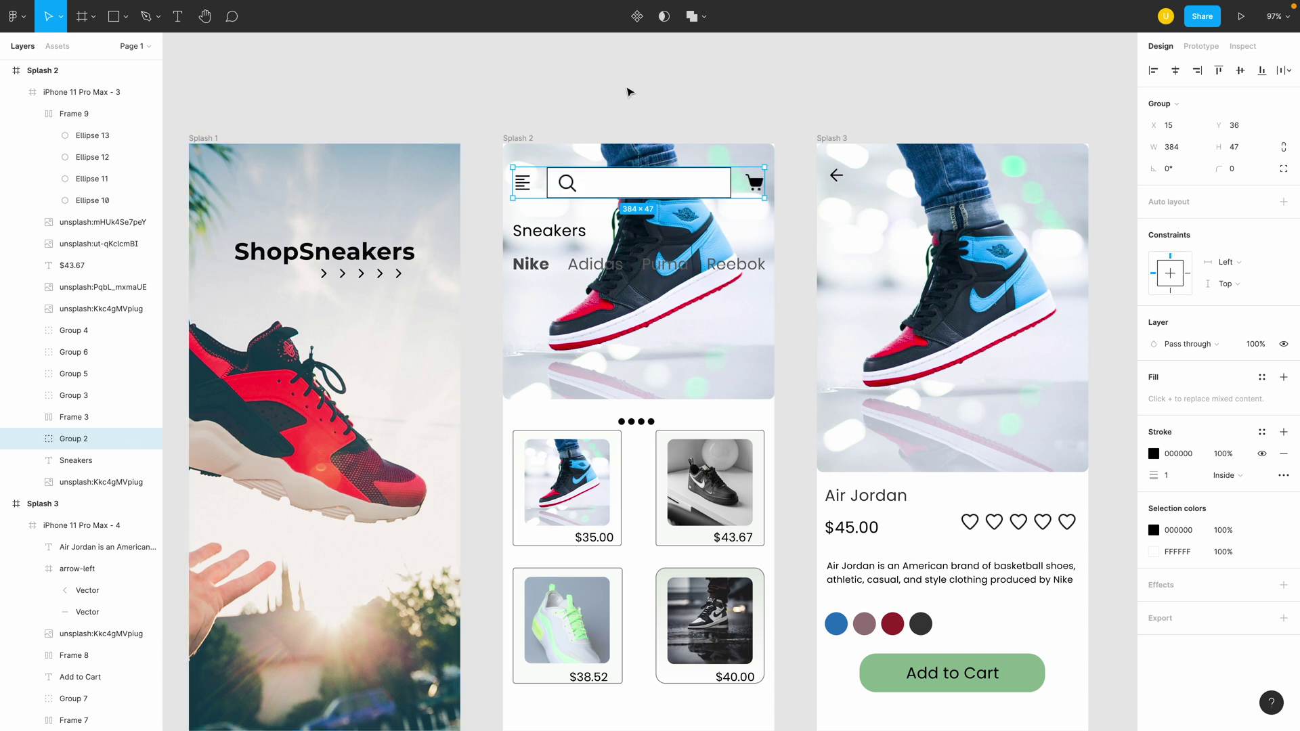
pyautogui.click(630, 92)
# Set the Splash 2 background photo's corner radius to 0, its height to about 303, and its opacity to 20%
pyautogui.click(682, 360)
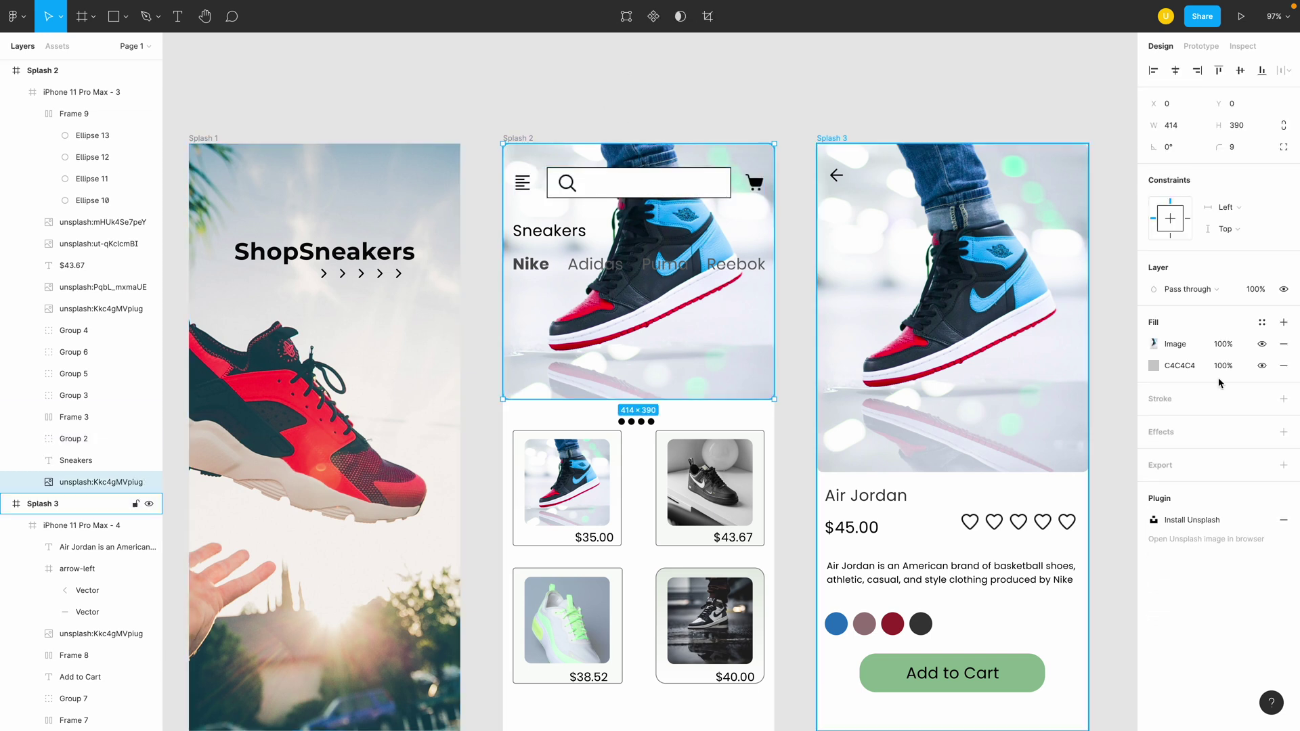
pyautogui.click(1233, 150)
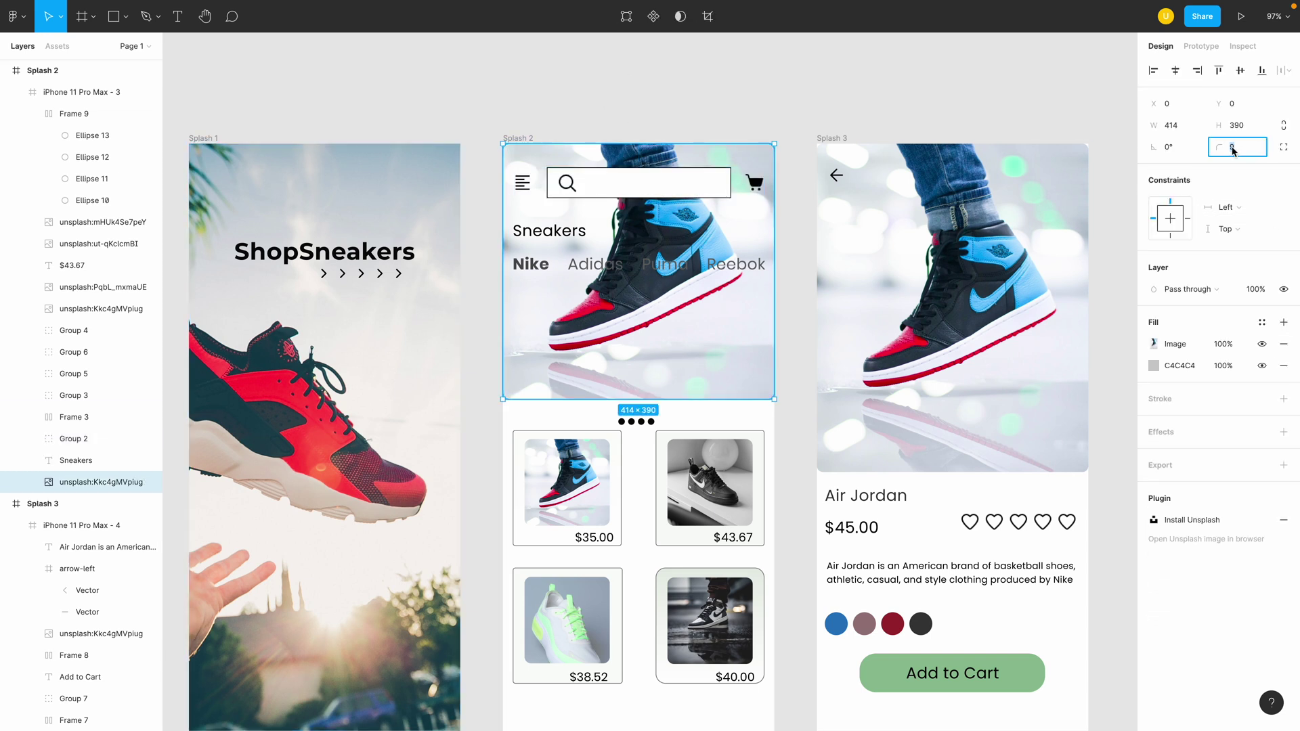
pyautogui.click(1097, 81)
pyautogui.click(637, 386)
pyautogui.moveTo(654, 400); pyautogui.dragTo(654, 342)
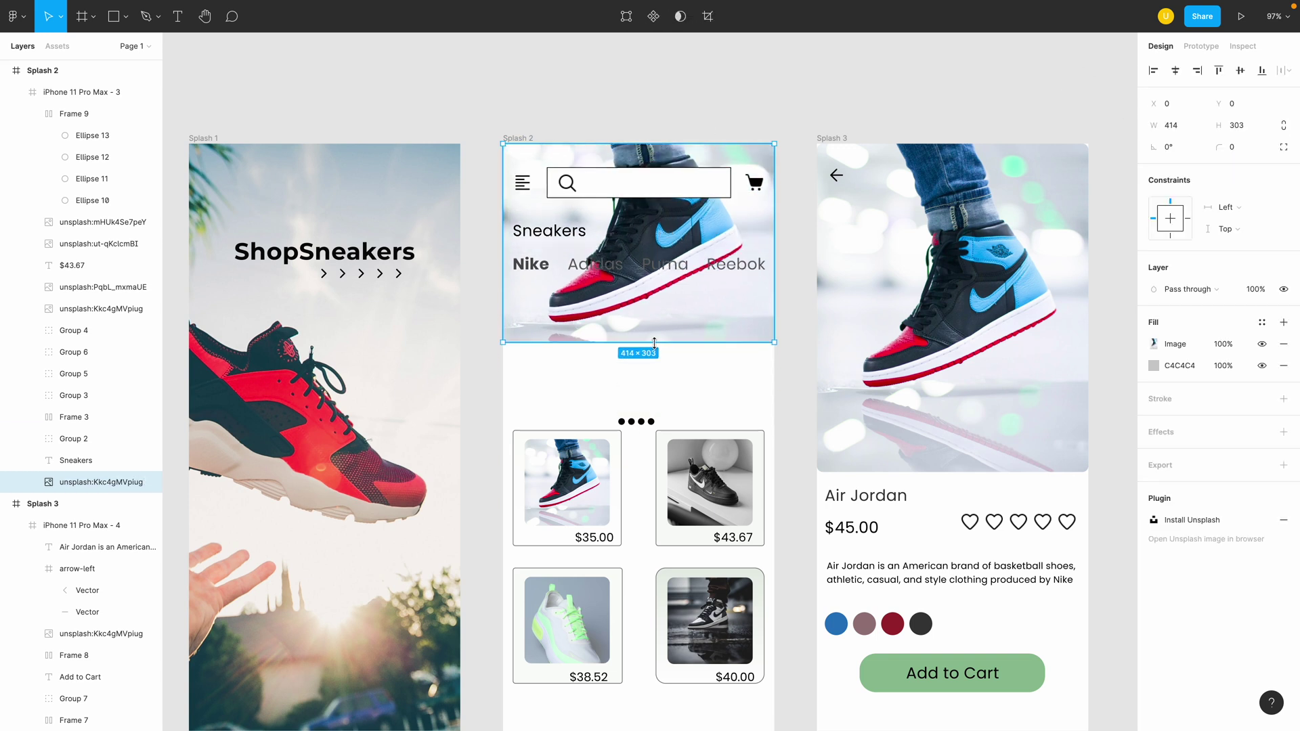
pyautogui.press('2')
# Recolor the search box stroke with a blue sampled from the Splash 3 photo, setting saturation to 52 and brightness to 51
pyautogui.doubleClick(655, 194)
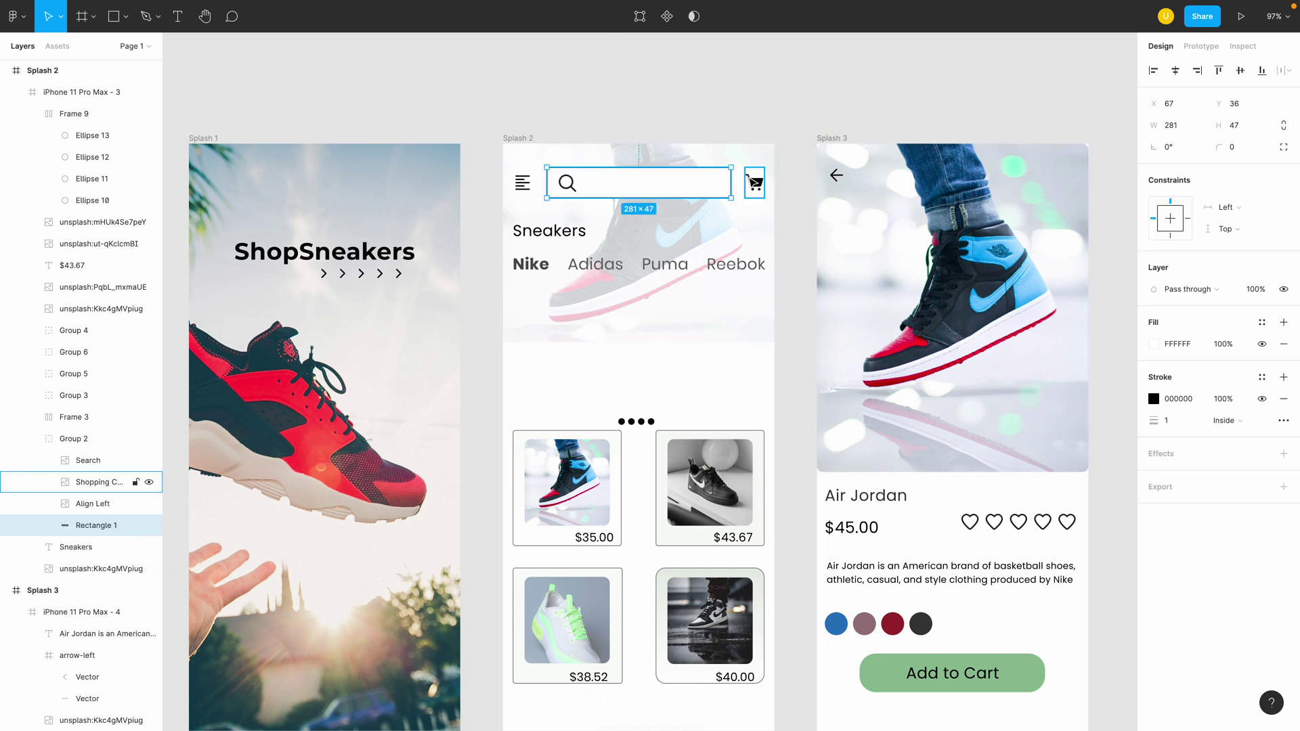
pyautogui.click(1154, 399)
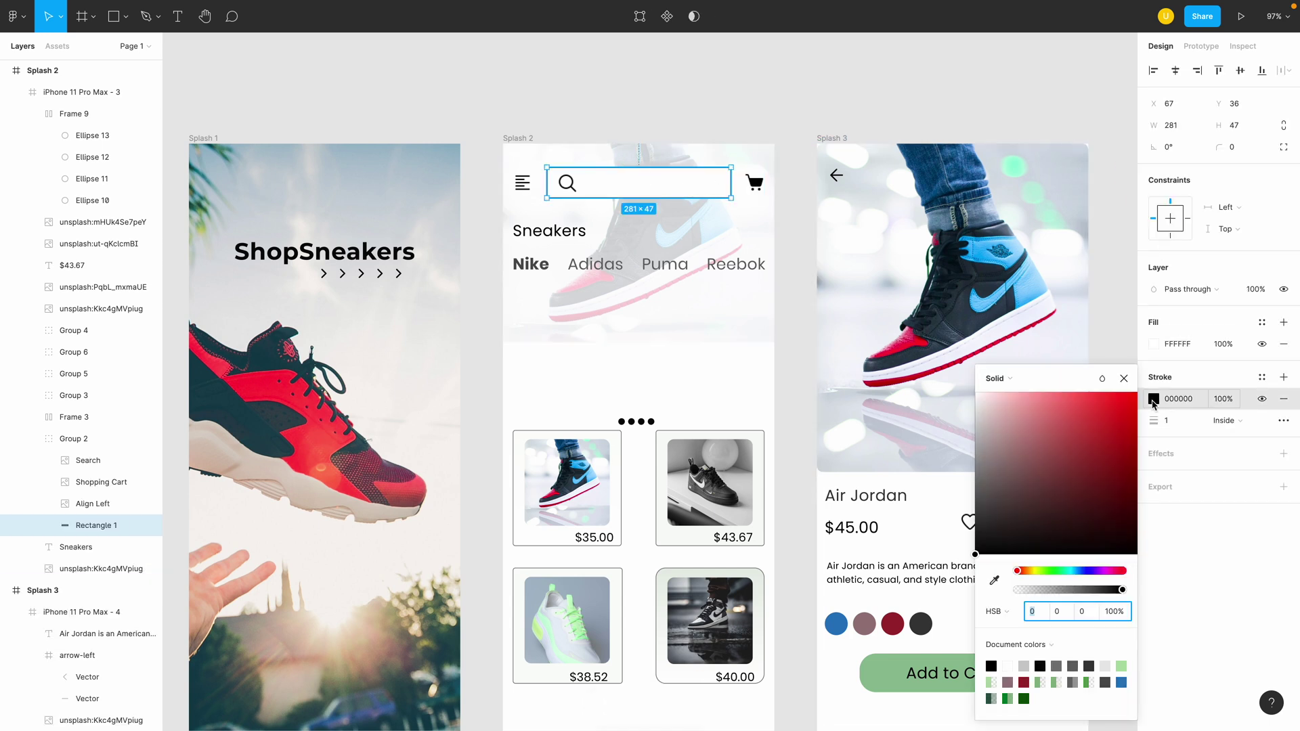
pyautogui.click(994, 580)
pyautogui.click(1072, 99)
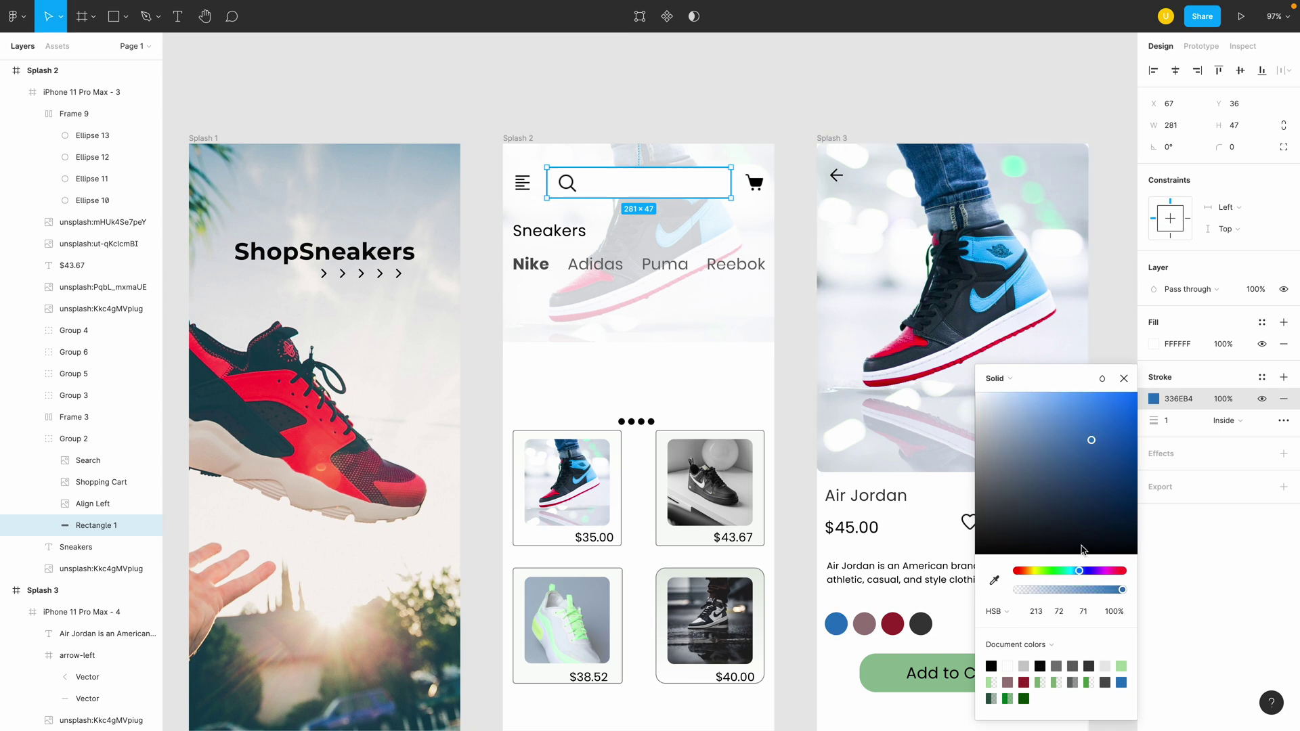
pyautogui.click(1059, 612)
pyautogui.write('52')
pyautogui.press('Tab')
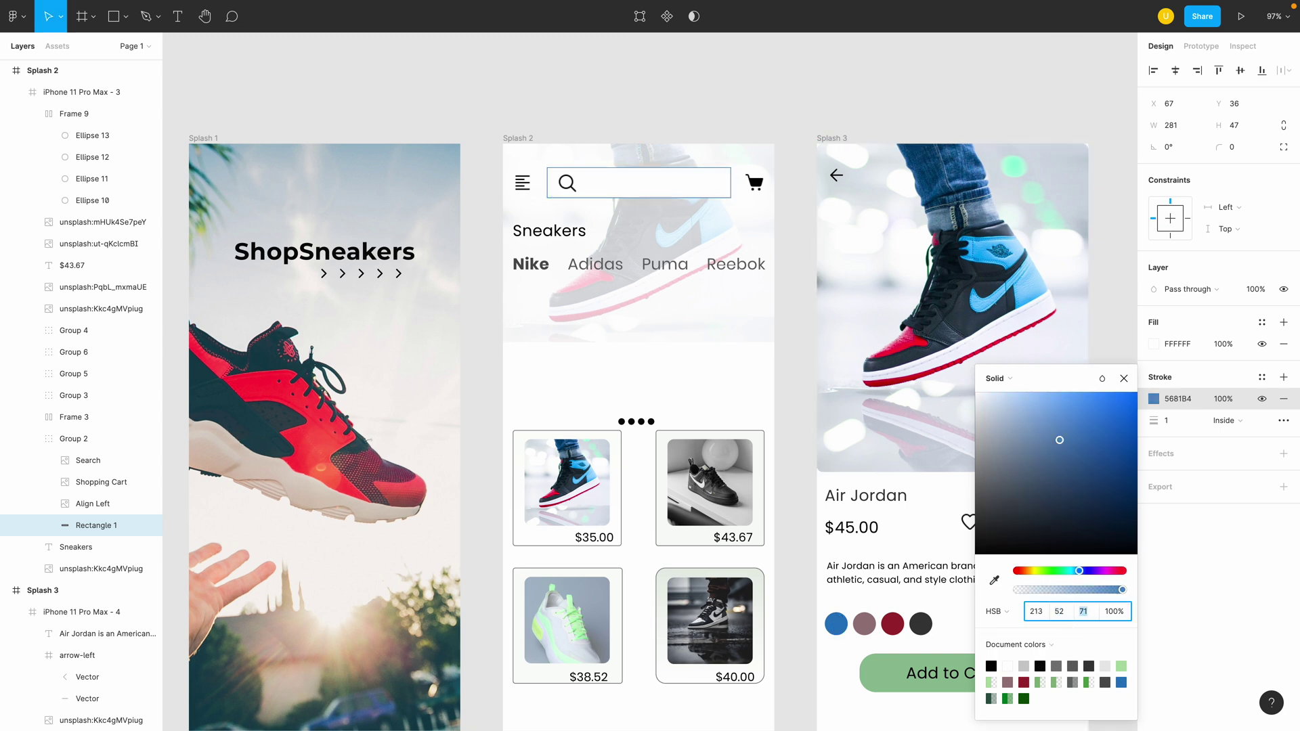
pyautogui.write('61')
pyautogui.press('Return')
pyautogui.write('51')
pyautogui.press('Return')
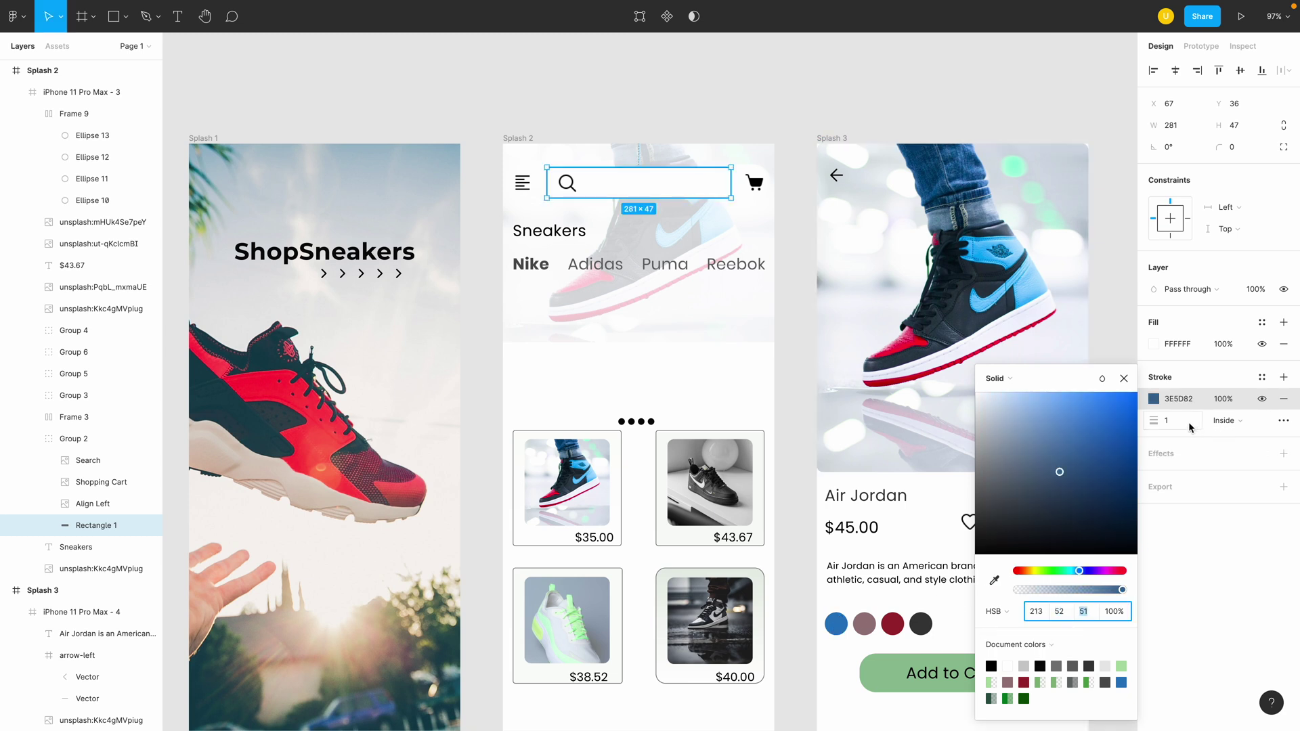
# Set the search box's stroke weight to 2 and its corner radius to 12
pyautogui.click(1165, 421)
pyautogui.write('2')
pyautogui.press('Return')
pyautogui.click(1231, 147)
pyautogui.write('12')
pyautogui.press('Return')
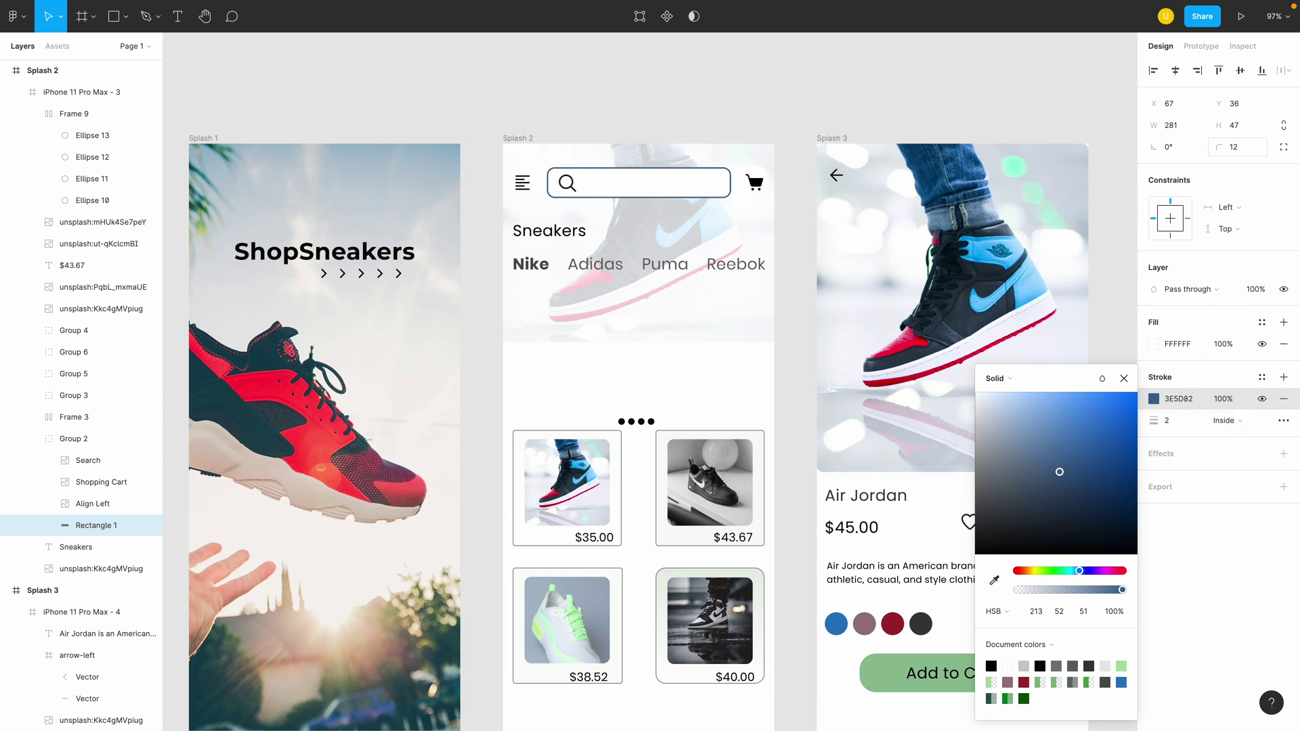
# Lighten the search box stroke to a pale gray-blue with saturation 12 and brightness 81
pyautogui.click(762, 46)
pyautogui.keyDown('super'); pyautogui.click(702, 190); pyautogui.keyUp('super')
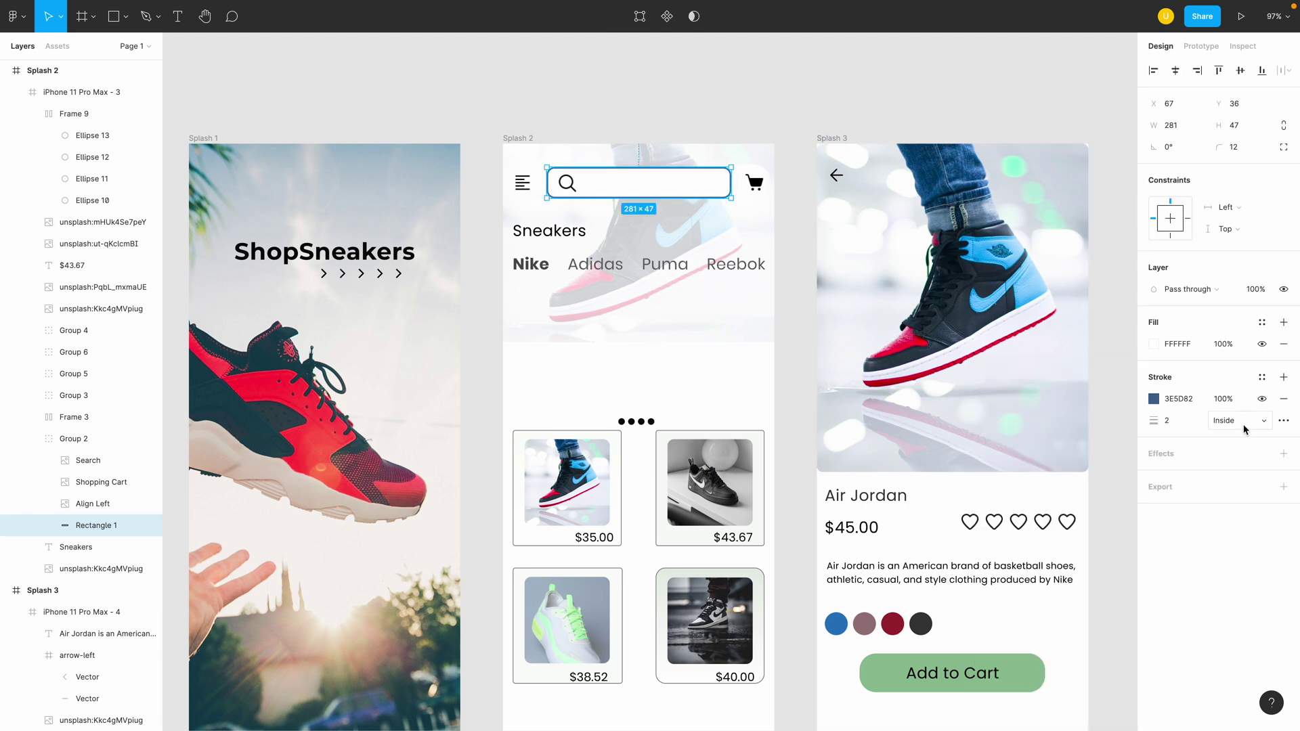
pyautogui.click(1154, 400)
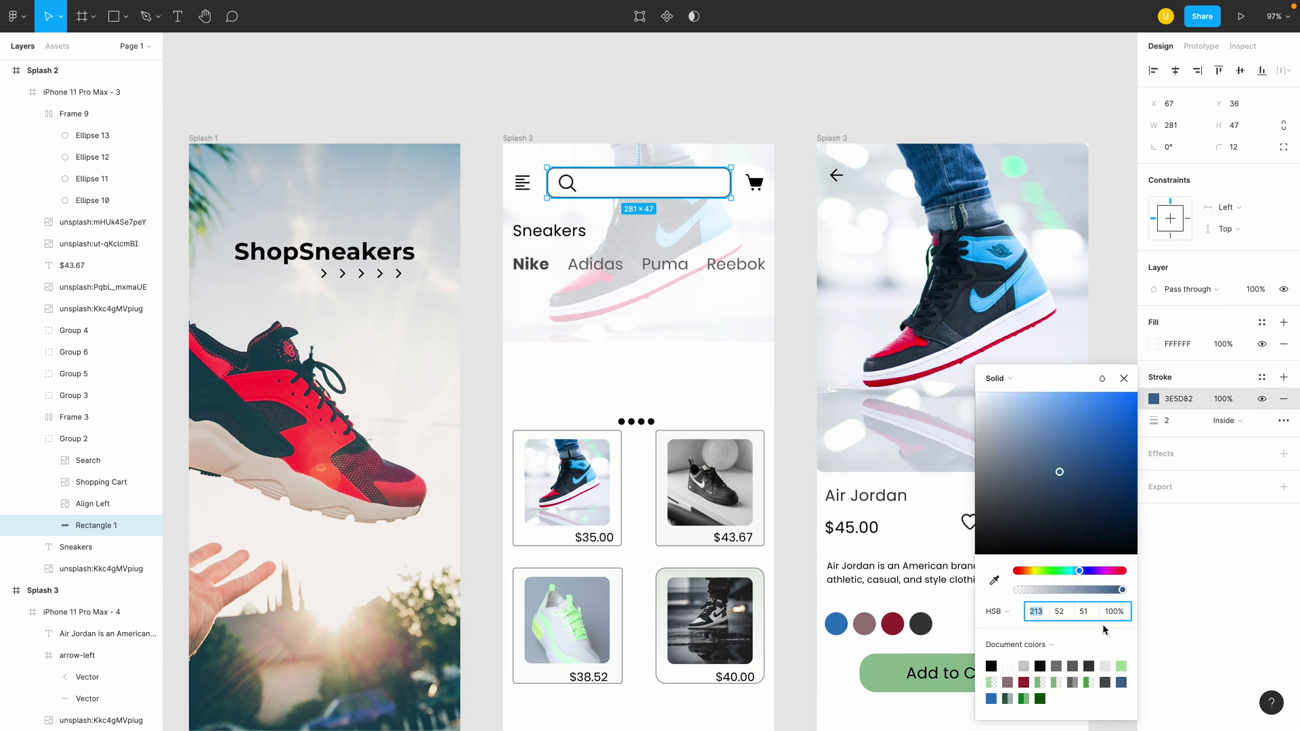
pyautogui.write('81')
pyautogui.press('Return')
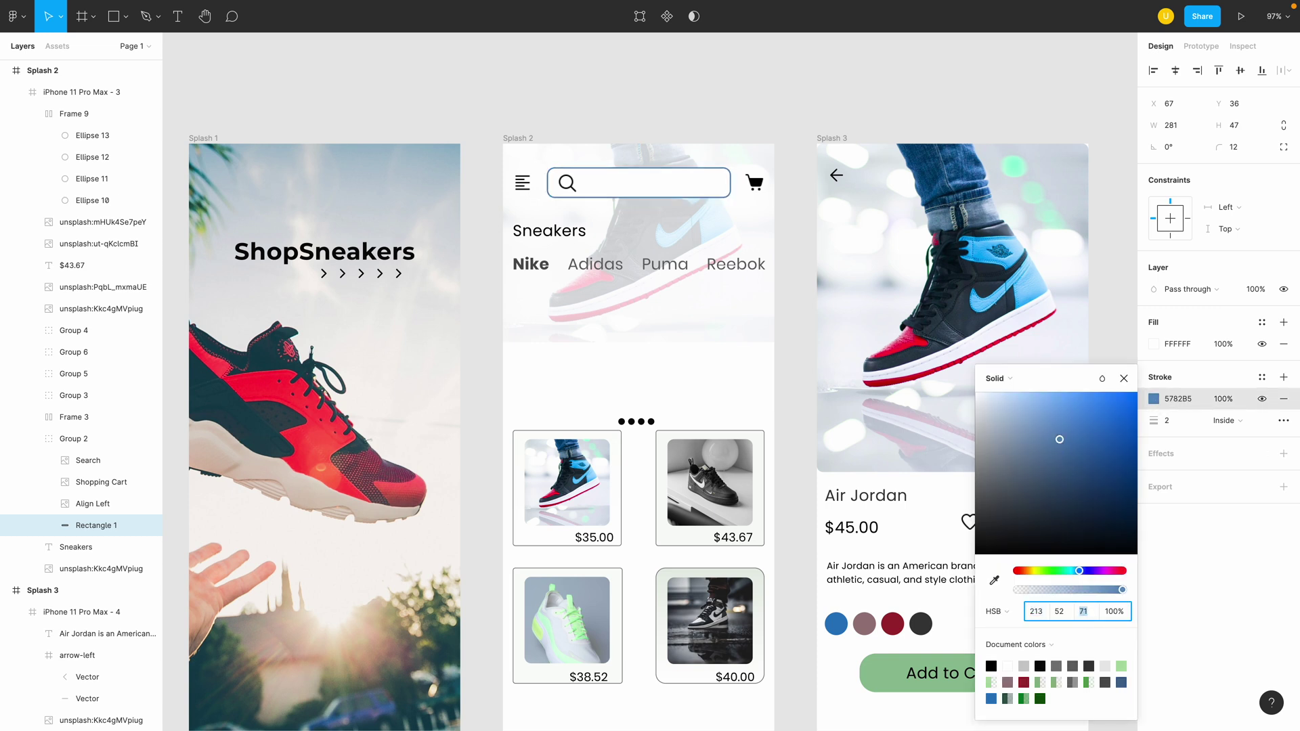
pyautogui.click(1060, 613)
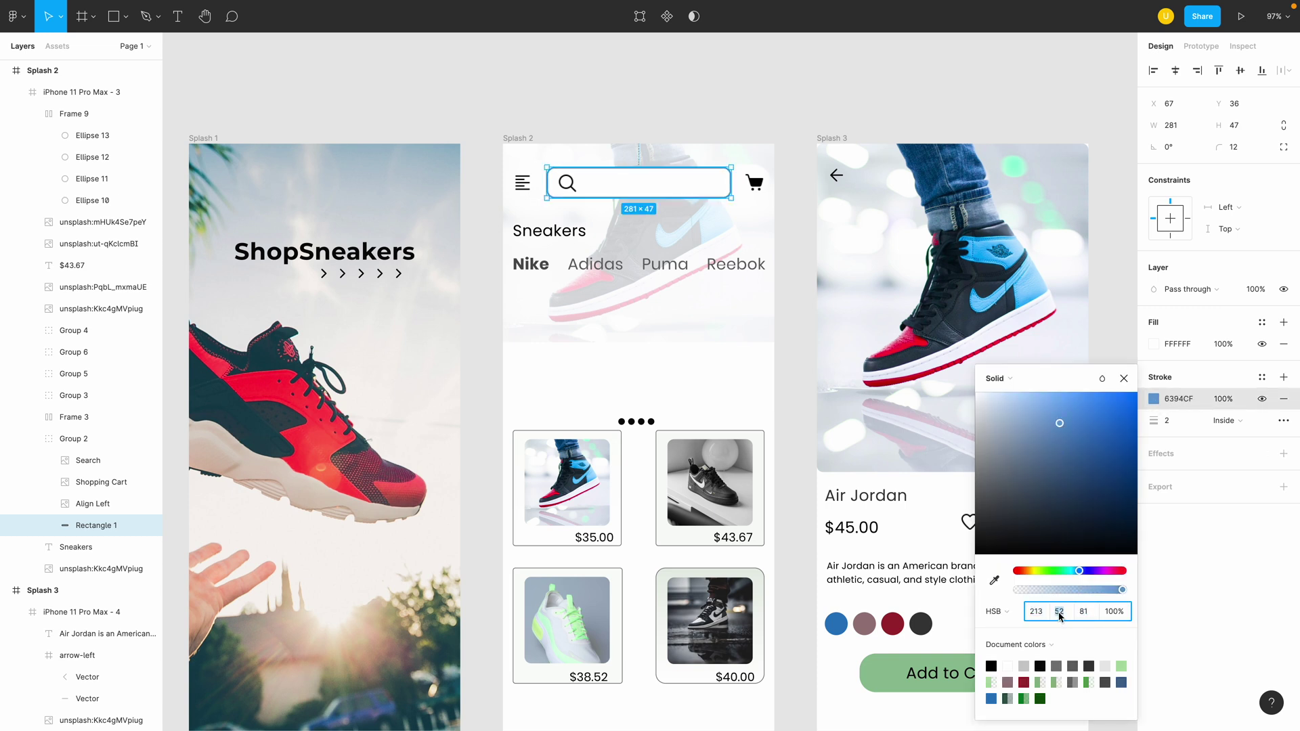
pyautogui.write('12')
pyautogui.press('Return')
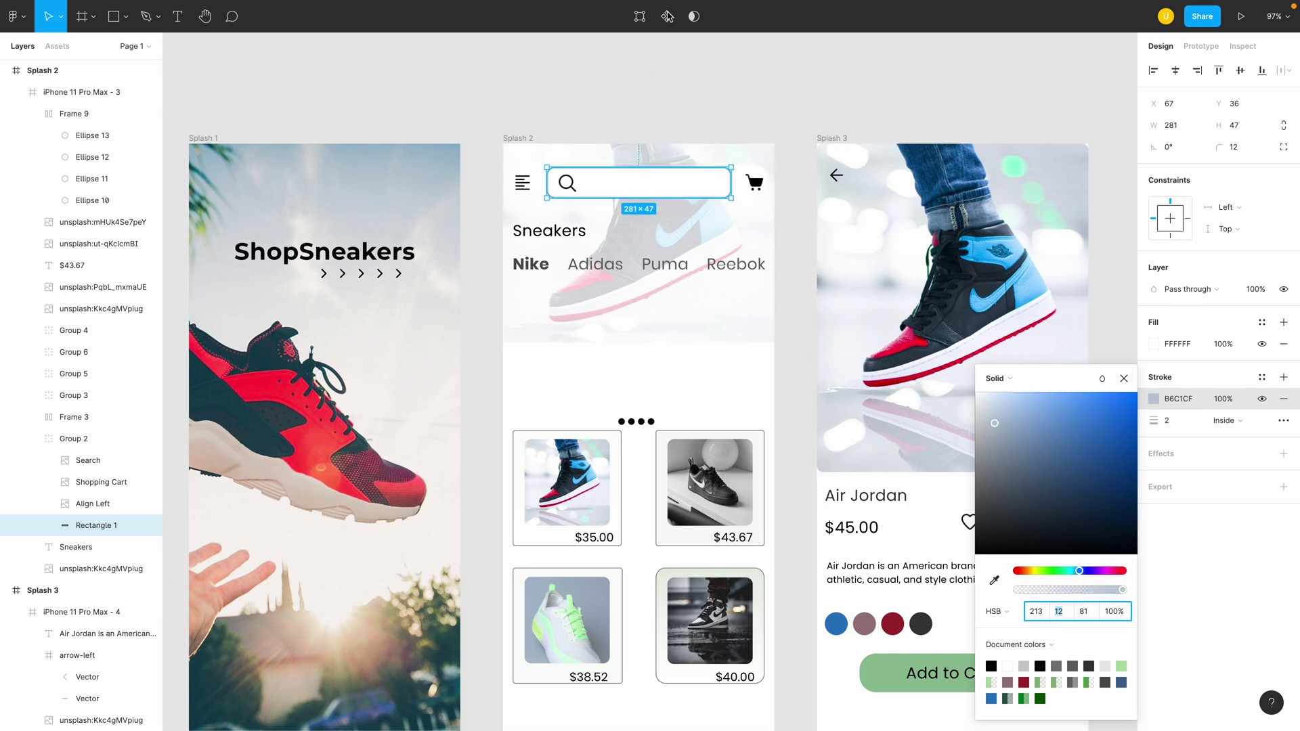
pyautogui.click(681, 116)
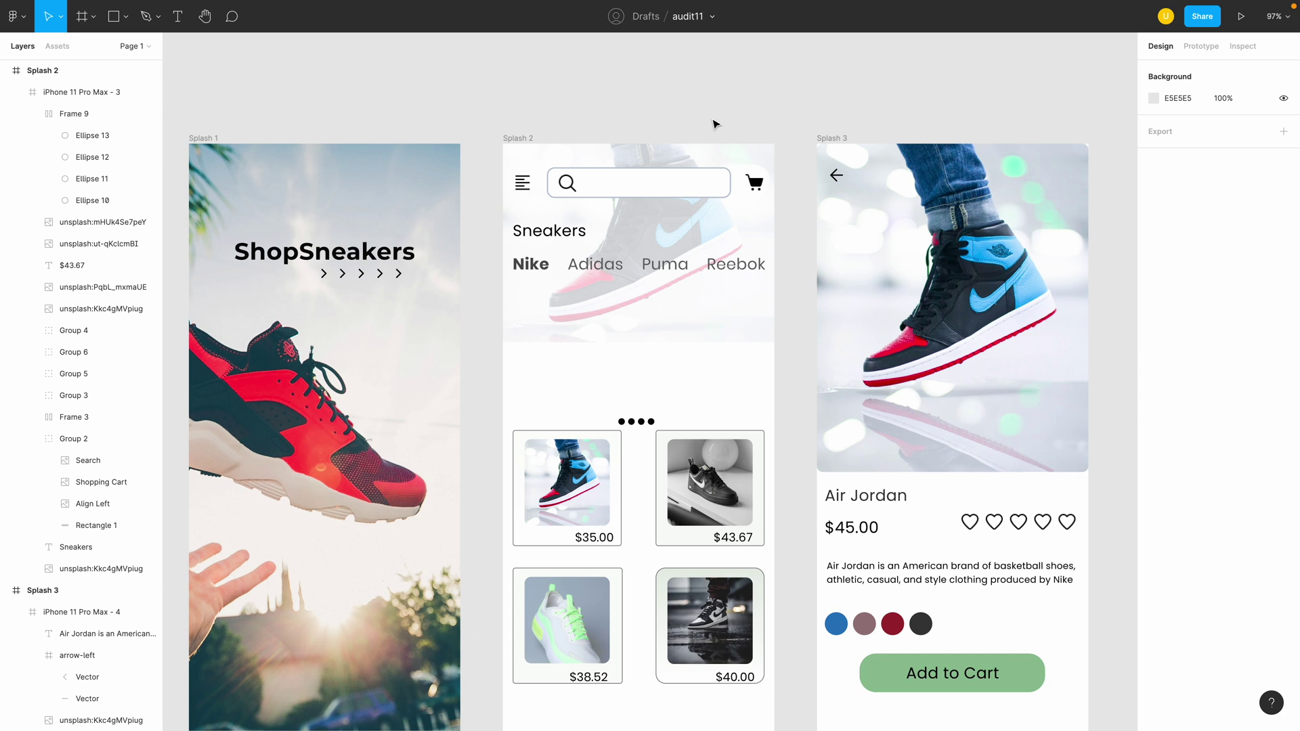
# Set the Sneakers heading on Splash 2 to ExtraBold at size 32
pyautogui.click(542, 234)
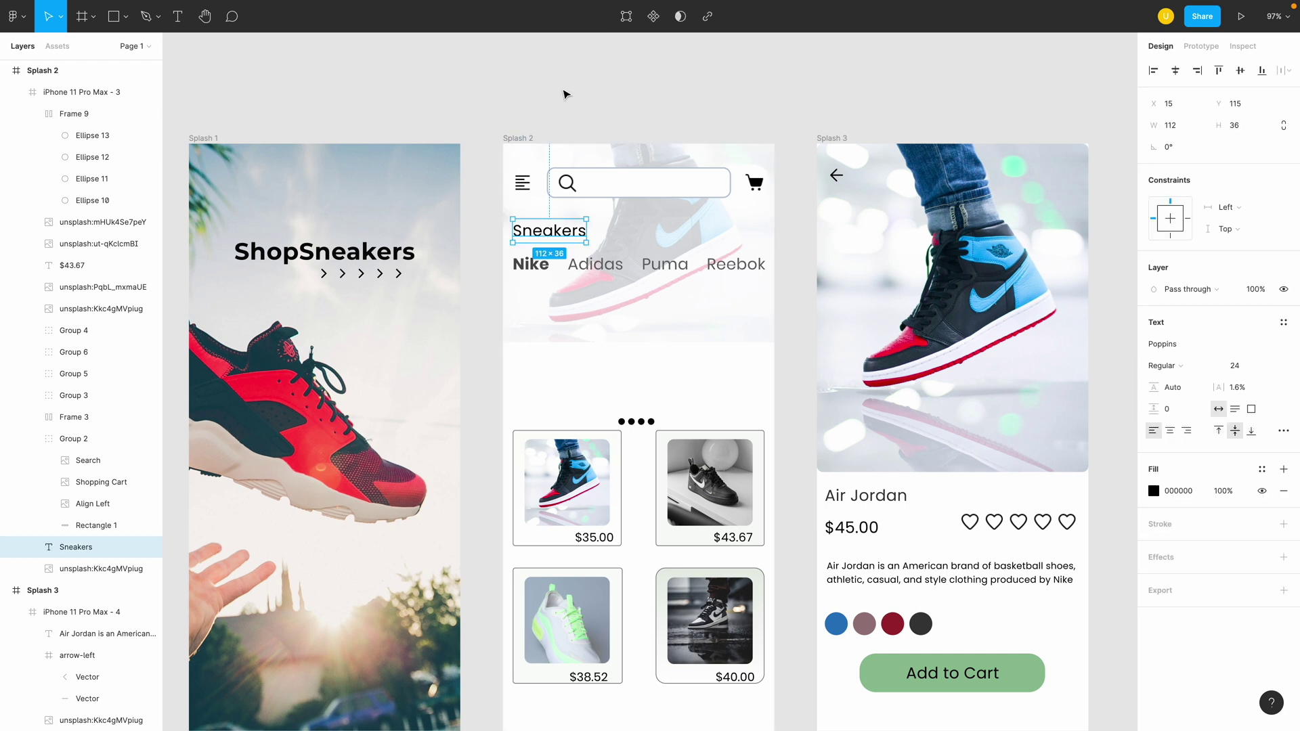
pyautogui.click(1164, 365)
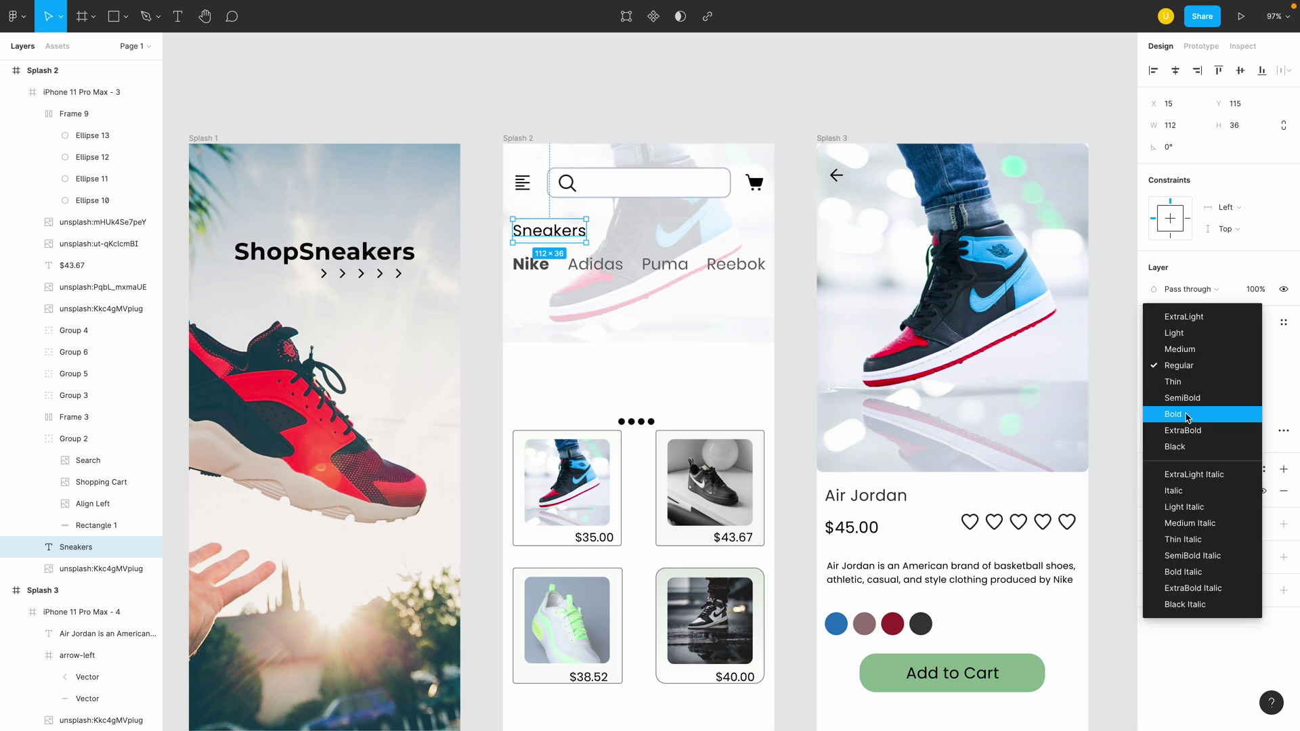
pyautogui.click(1188, 431)
pyautogui.click(1235, 366)
pyautogui.write('32')
pyautogui.press('Return')
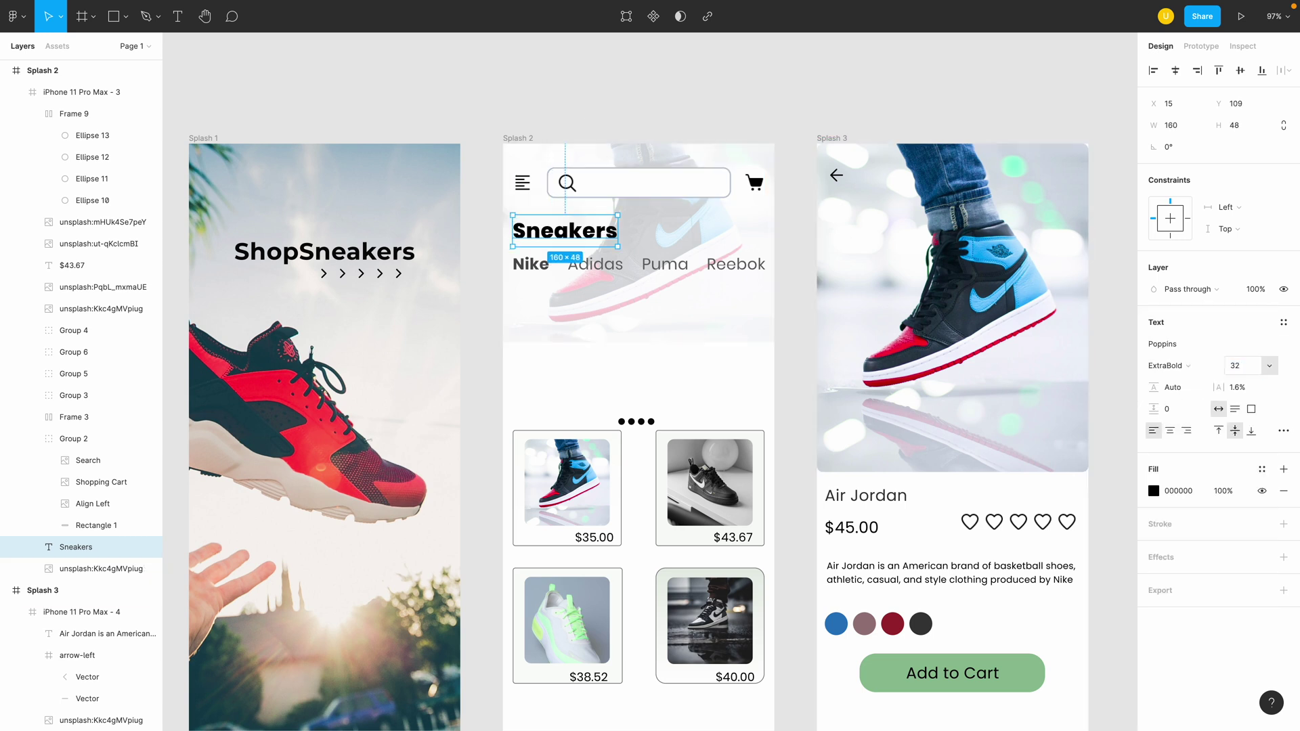
# Set the Sneakers heading to Bold at size 48
pyautogui.click(1168, 365)
pyautogui.click(1173, 350)
pyautogui.click(1235, 366)
pyautogui.write('48')
pyautogui.press('Return')
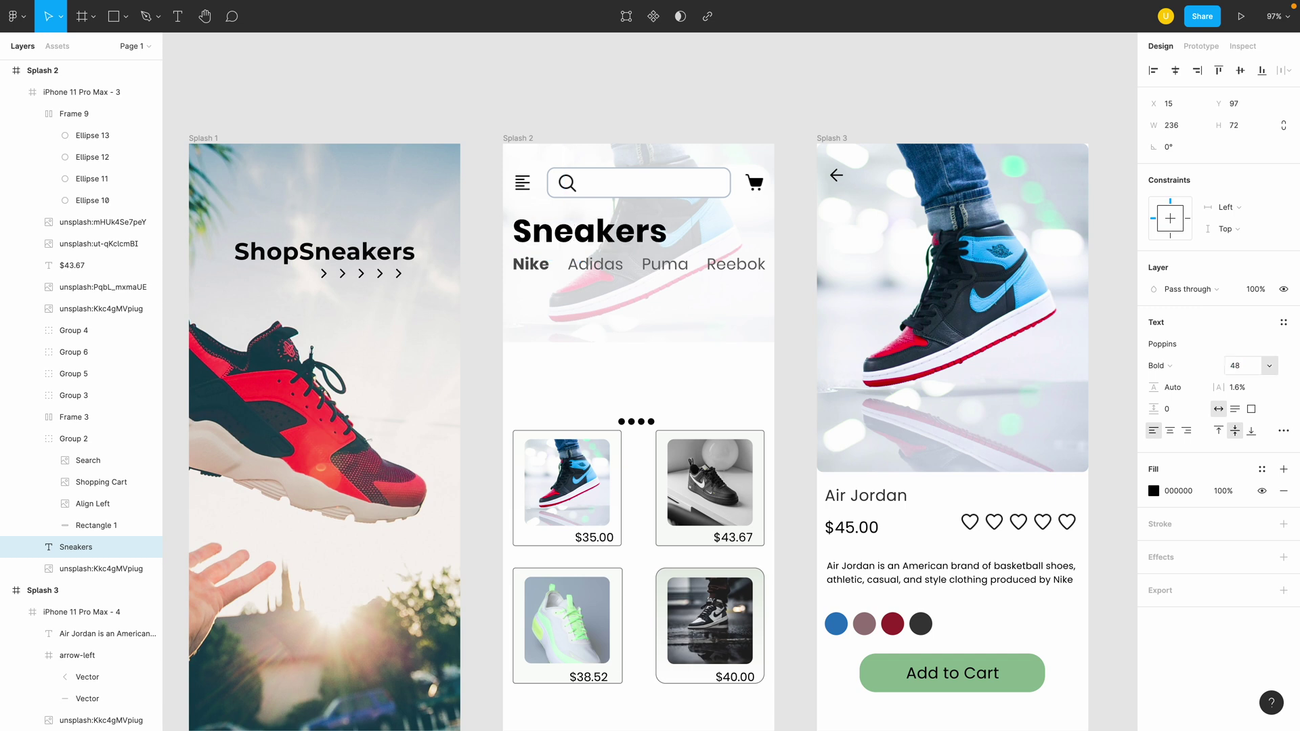
# Reduce the Sneakers heading's font weight to one slightly lighter than Bold
pyautogui.click(1162, 366)
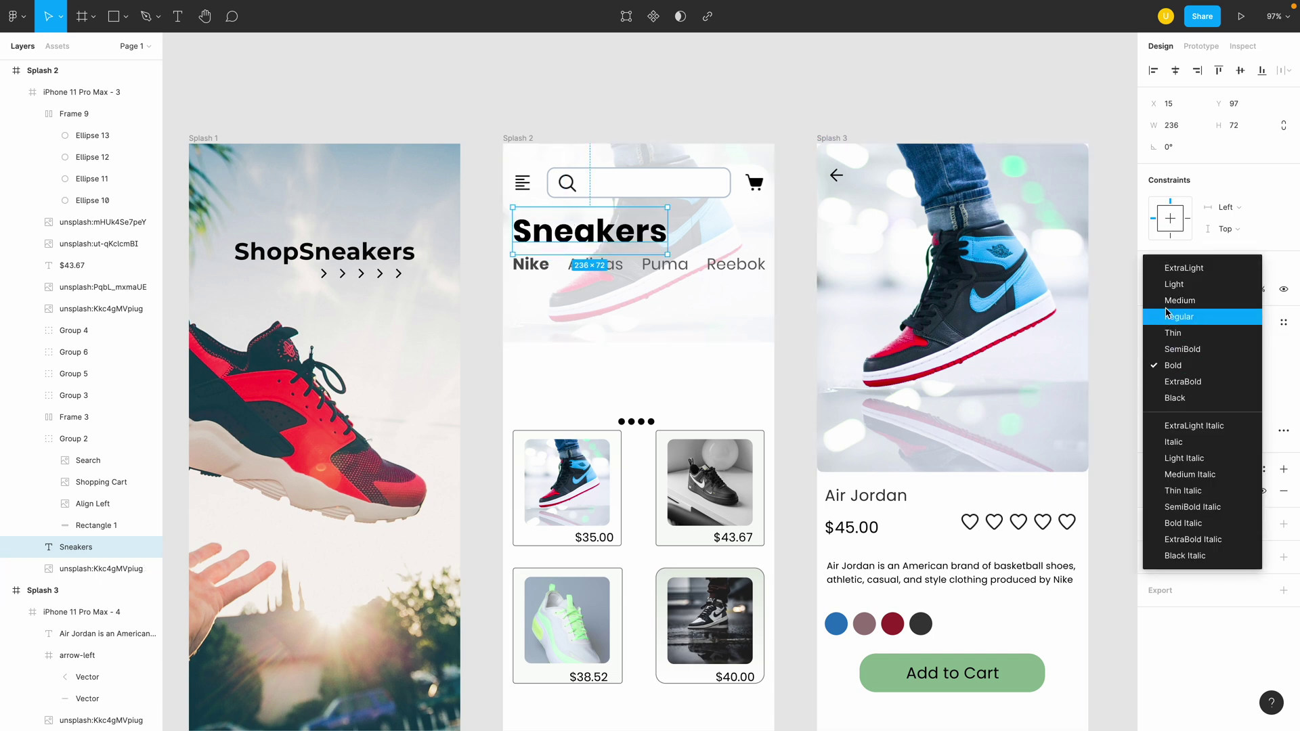
pyautogui.click(1168, 315)
pyautogui.click(1180, 366)
pyautogui.click(1180, 416)
pyautogui.click(751, 108)
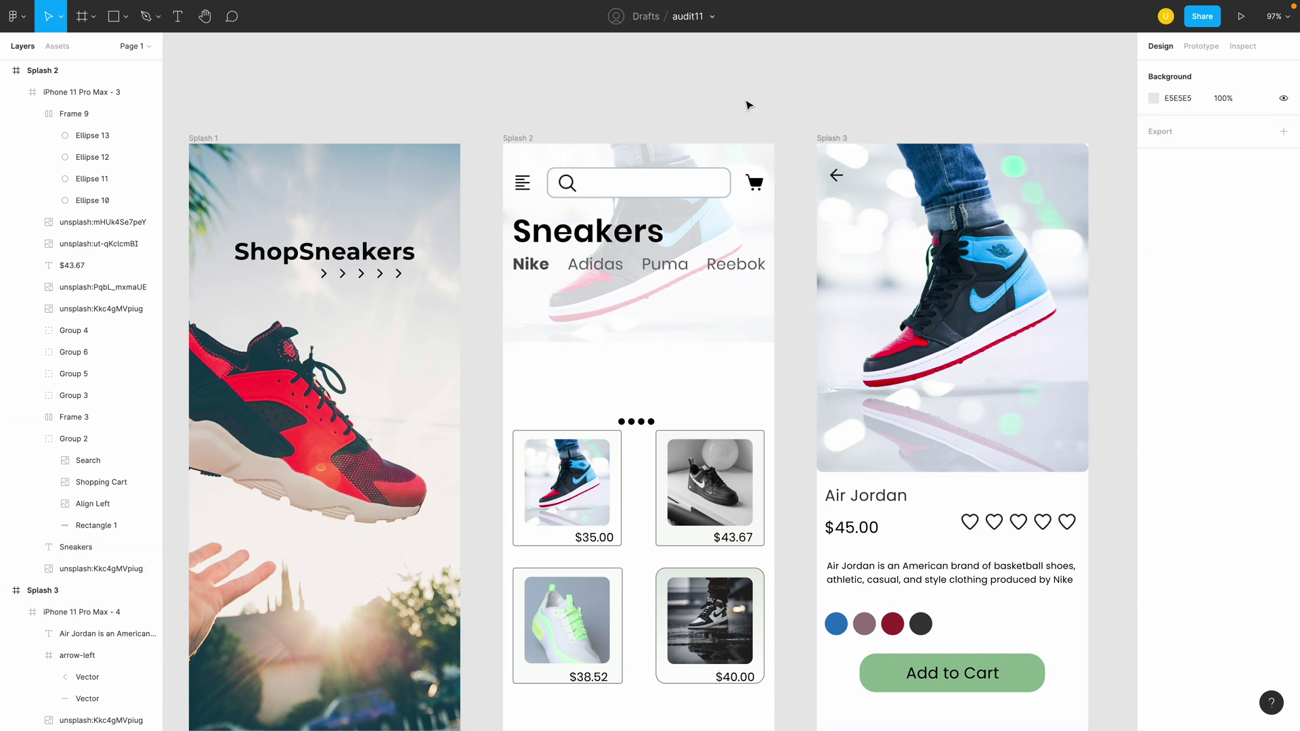
# Take the Nike, Adidas, Puma and Reebok labels out of Frame 3 and lower them to Y 176
pyautogui.moveTo(535, 270); pyautogui.dragTo(745, 267)
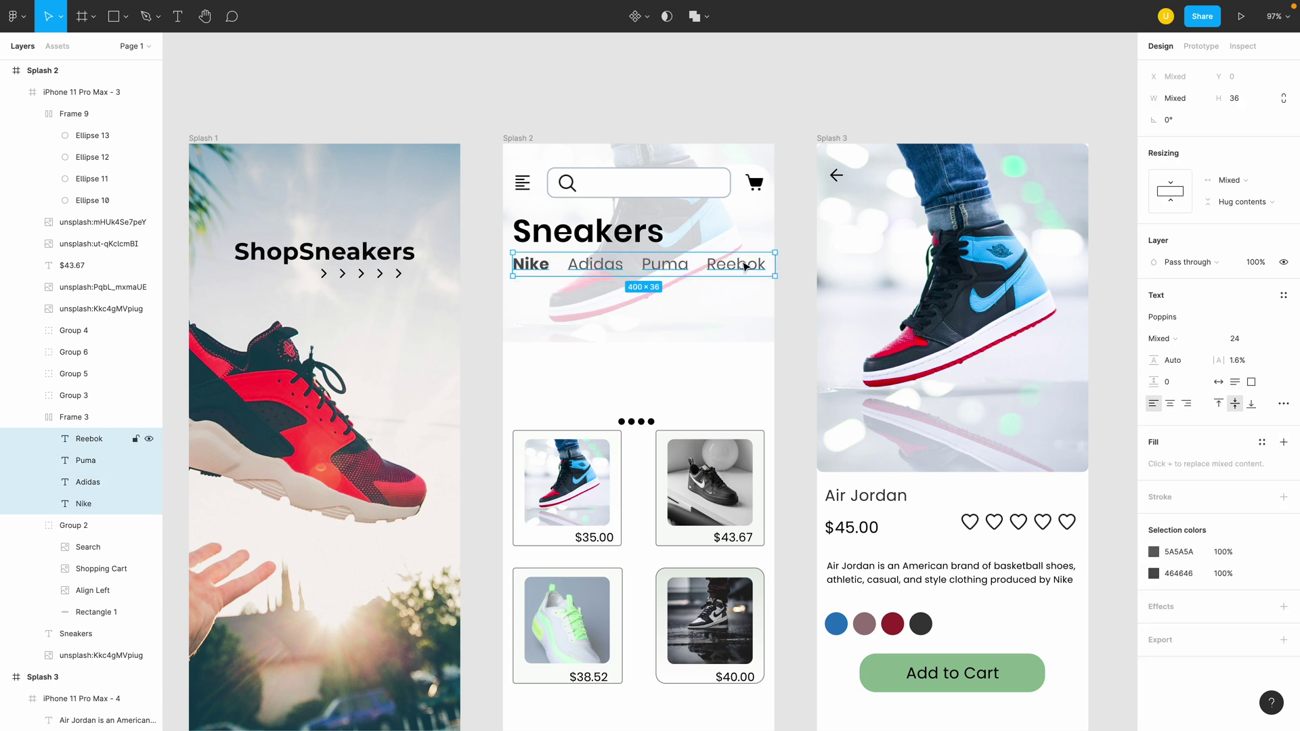
pyautogui.moveTo(88, 439); pyautogui.dragTo(65, 408)
pyautogui.hotkey('shift', 'Up')
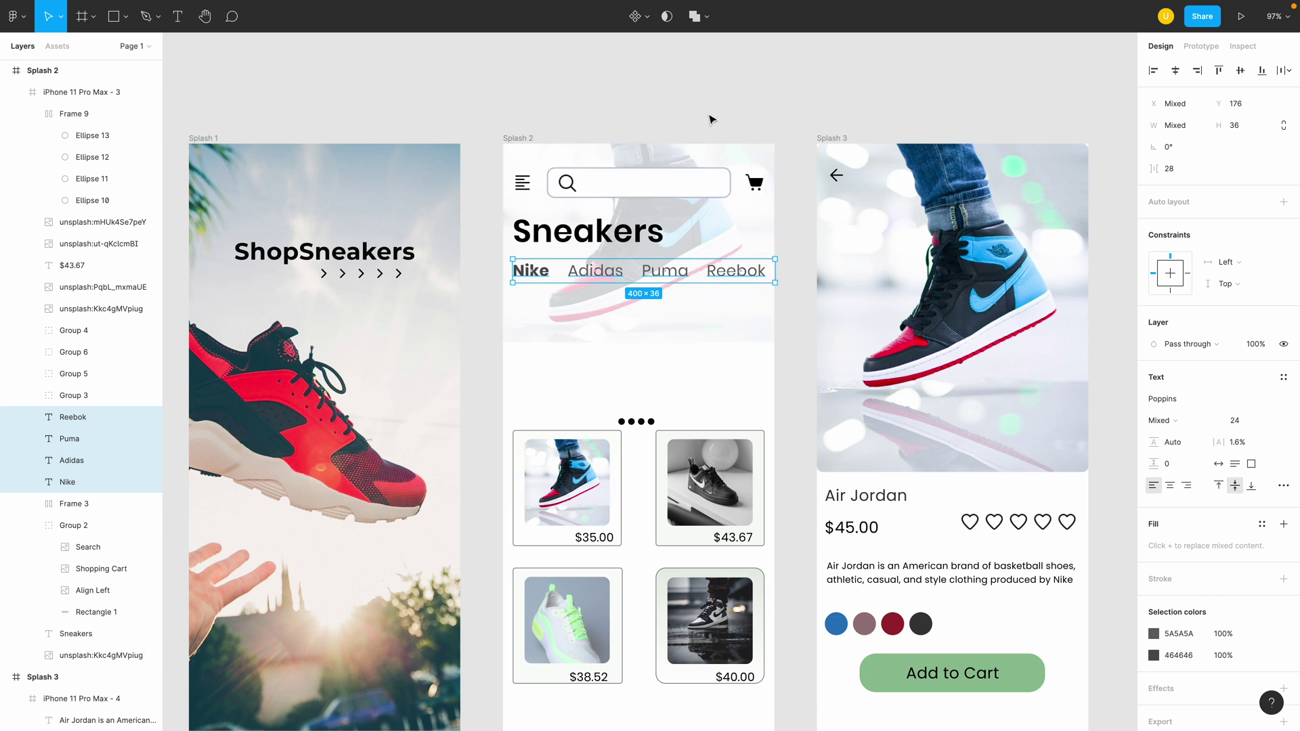
pyautogui.click(711, 118)
# Shrink the search icon to 25 × 25 and reposition it inside the search box at X 78, Y 48
pyautogui.keyDown('super'); pyautogui.click(575, 189); pyautogui.keyUp('super')
pyautogui.moveTo(575, 193); pyautogui.dragTo(571, 187)
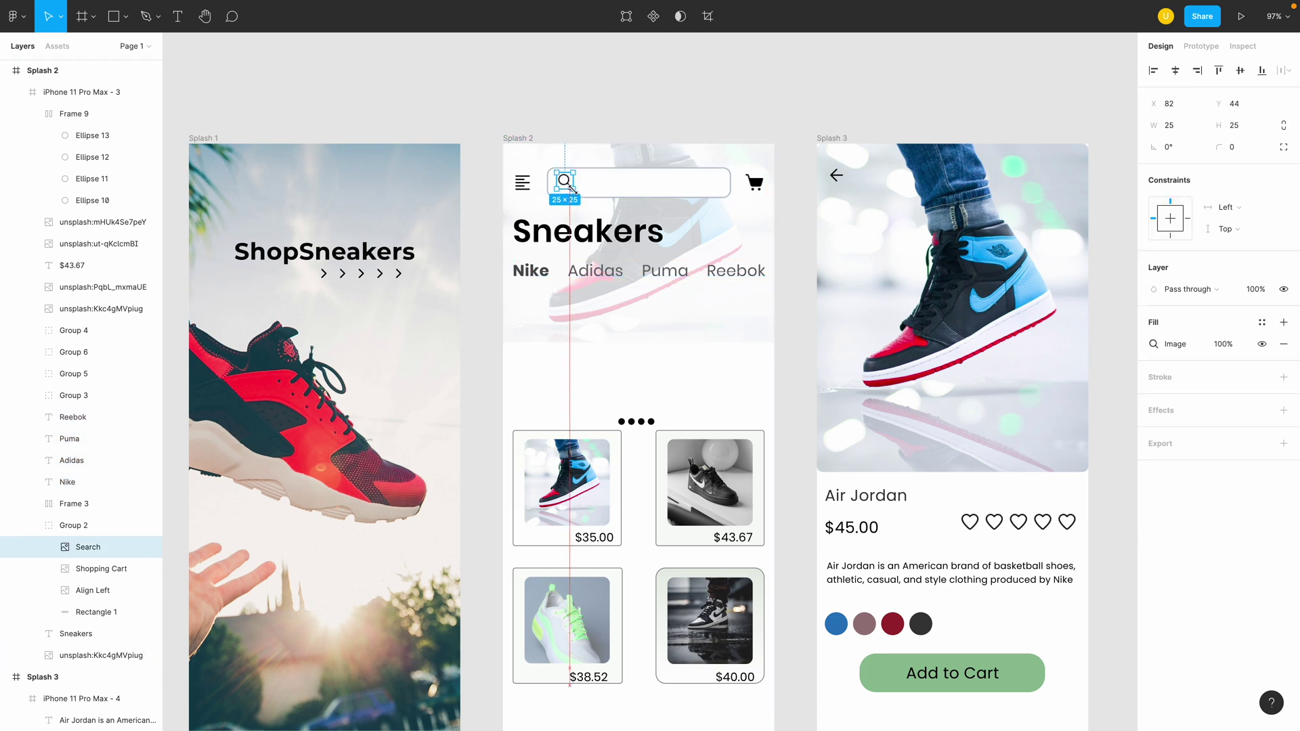
pyautogui.press('Left')
pyautogui.press('Down')
pyautogui.press('Left')
pyautogui.press('Down')
pyautogui.press('Down')
pyautogui.press('Right')
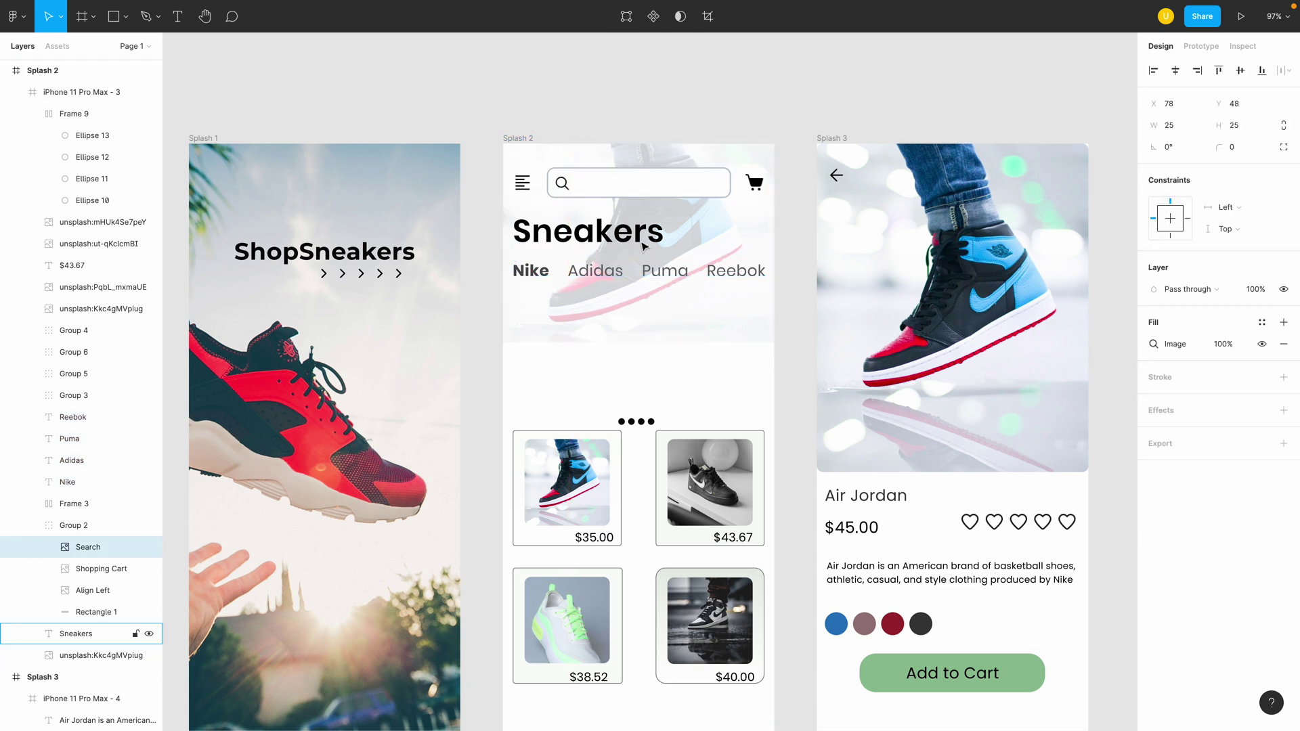
# Narrow the shopping cart icon to a width of 27 at X 364 and center the search box horizontally in the header
pyautogui.click(757, 184)
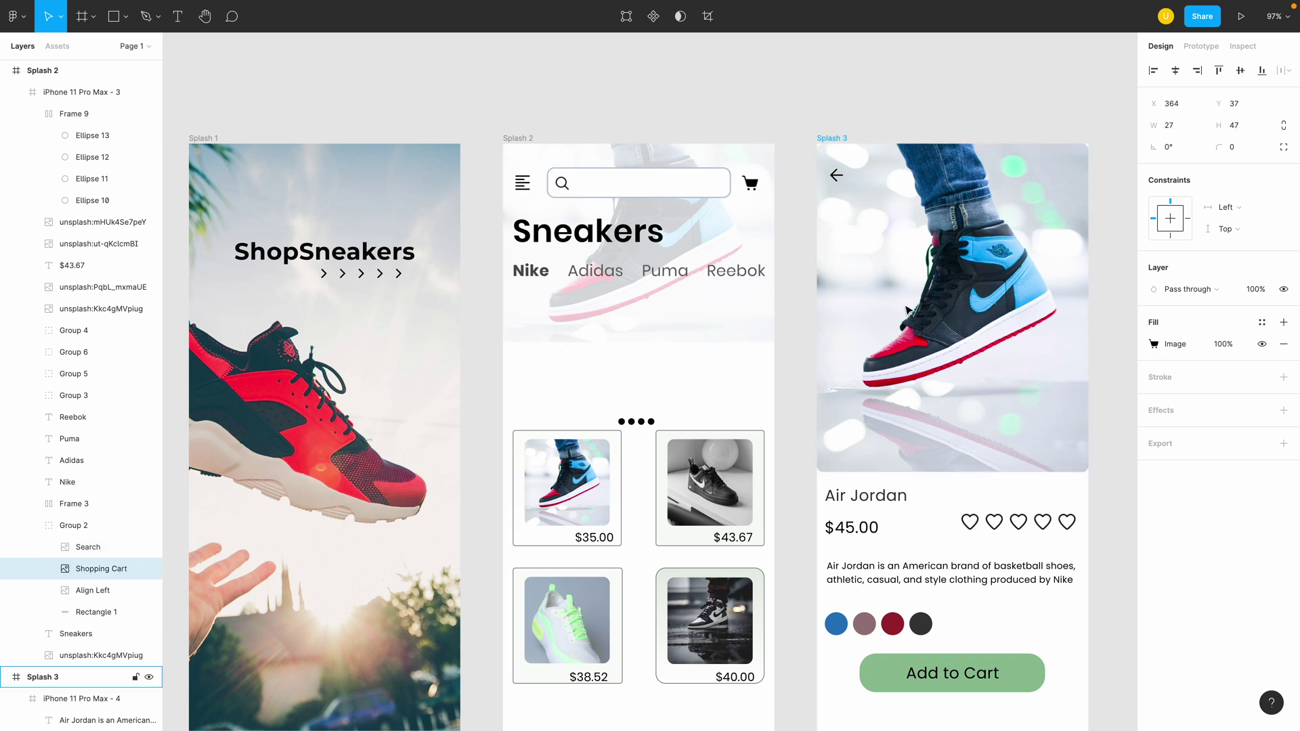
pyautogui.click(668, 180)
pyautogui.click(1177, 72)
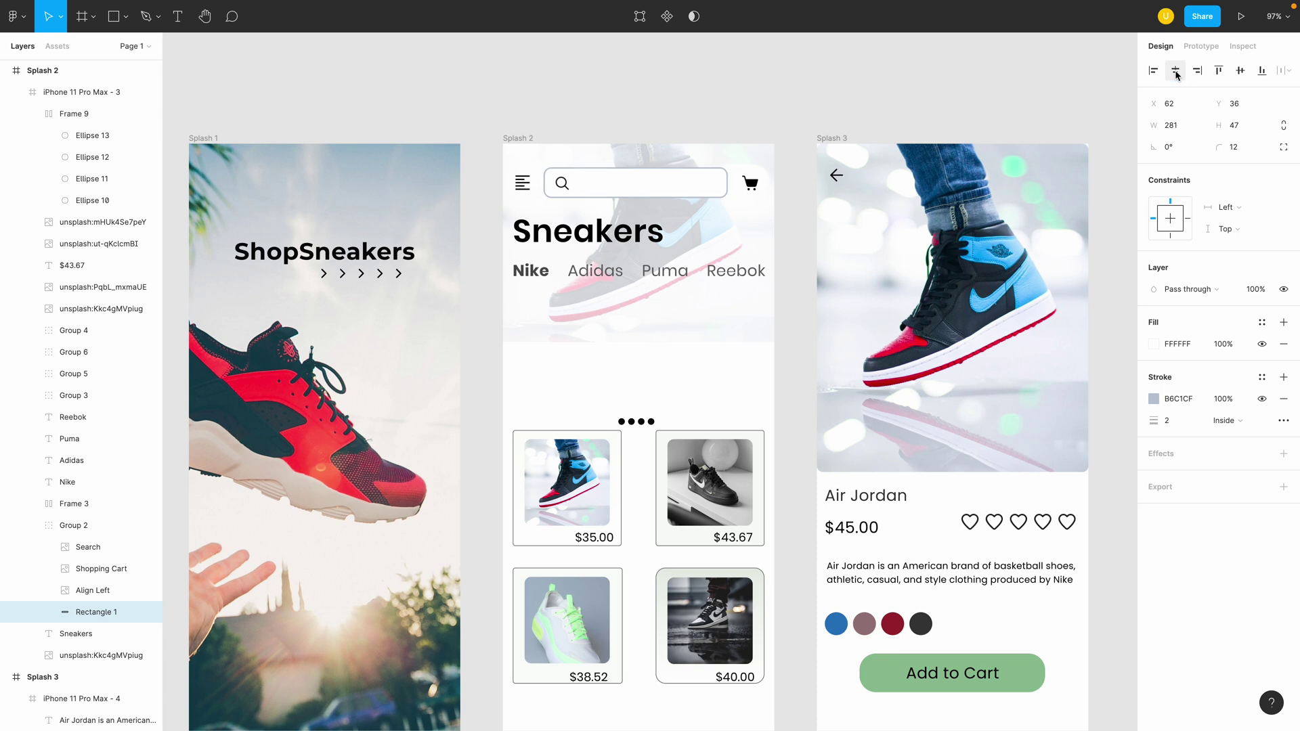
# Narrow the menu icon beside the search box to a width of 25 and place it at X 18
pyautogui.click(523, 188)
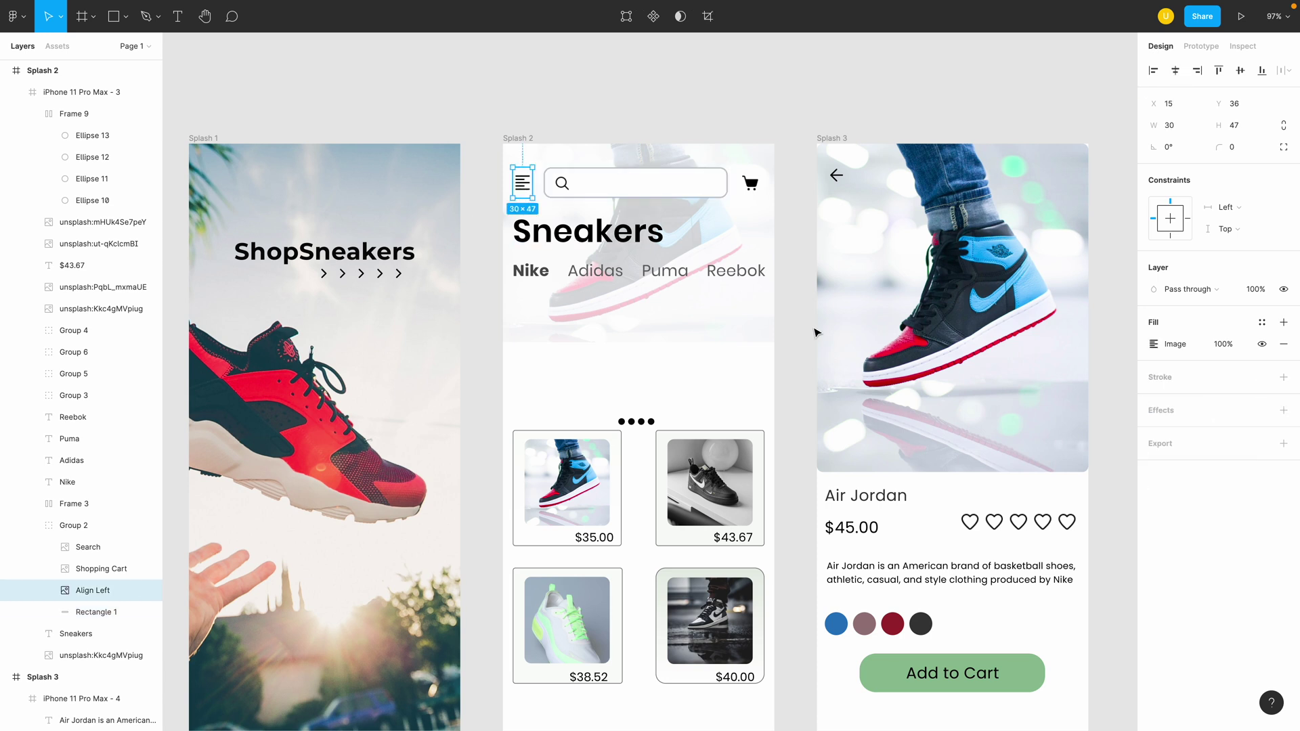
pyautogui.press('super+Left')
pyautogui.press('super+Left')
pyautogui.press('super+Left')
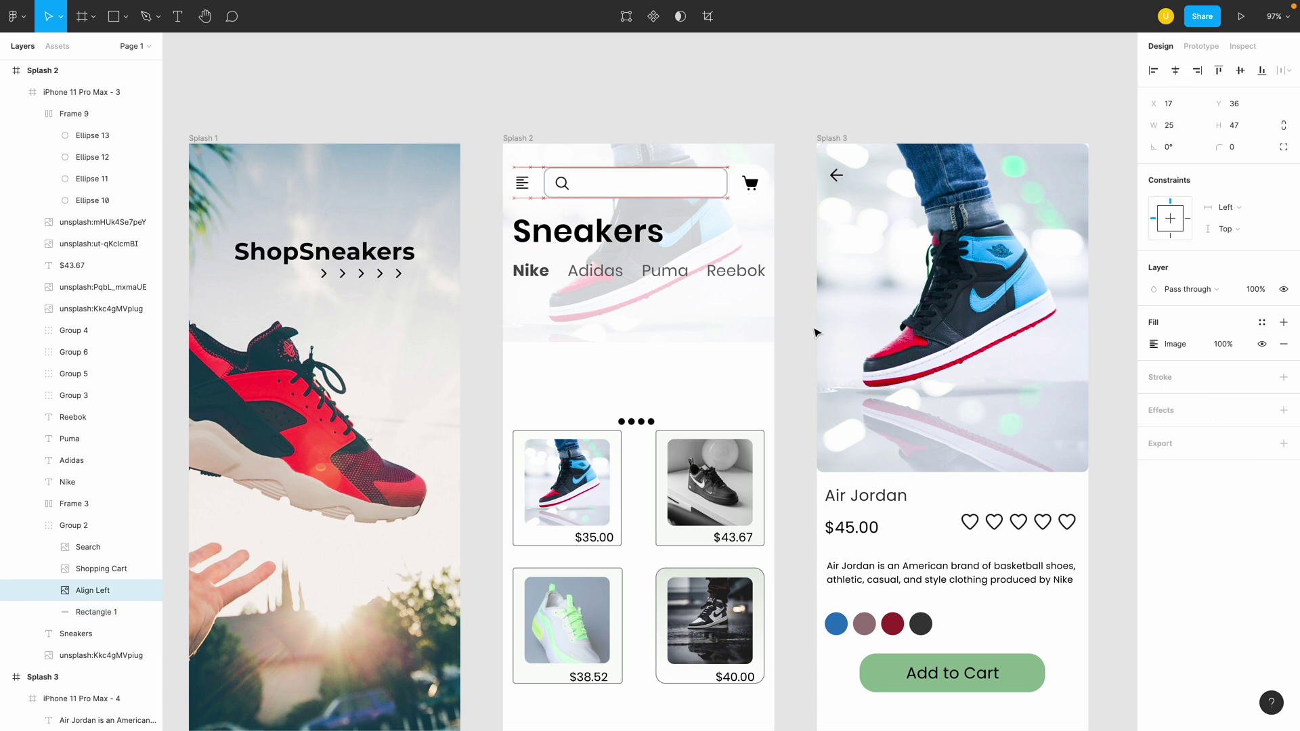
pyautogui.press('Right')
pyautogui.press('Right')
pyautogui.press('Right')
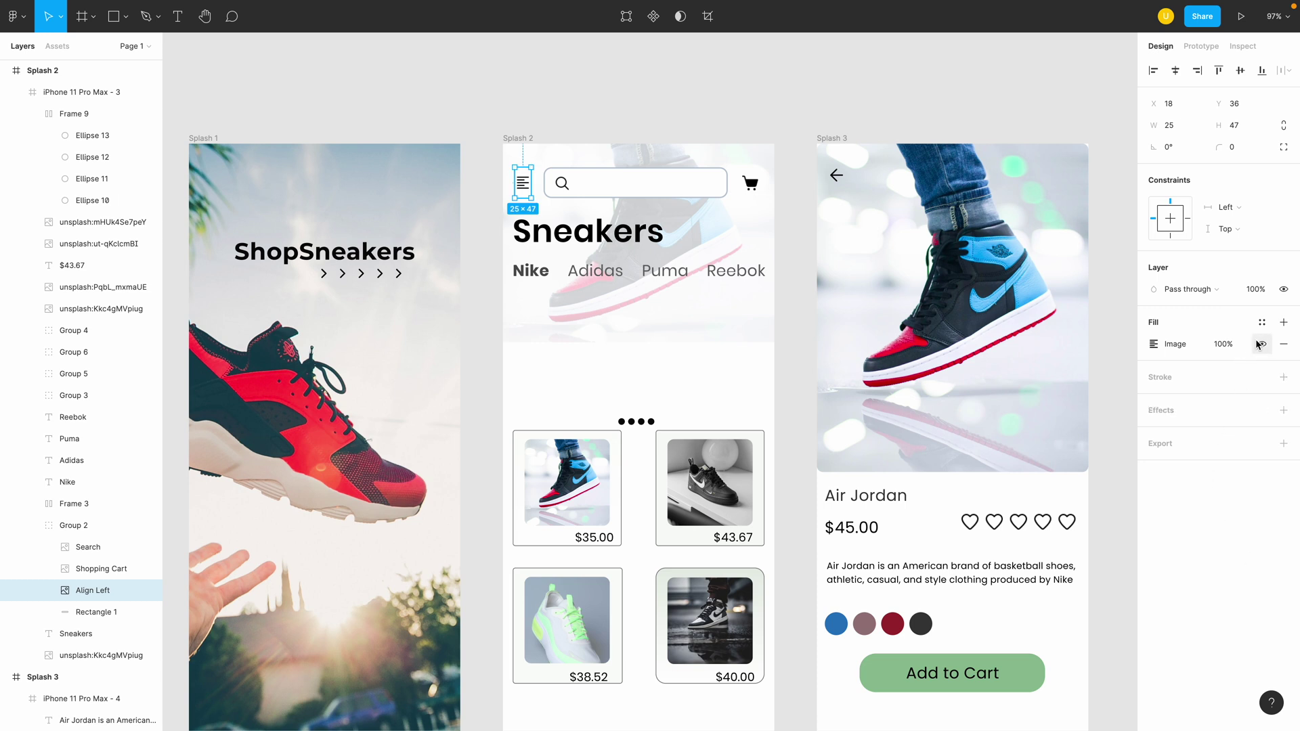
pyautogui.click(1282, 324)
pyautogui.hotkey('ctrl', 'z')
pyautogui.click(1152, 345)
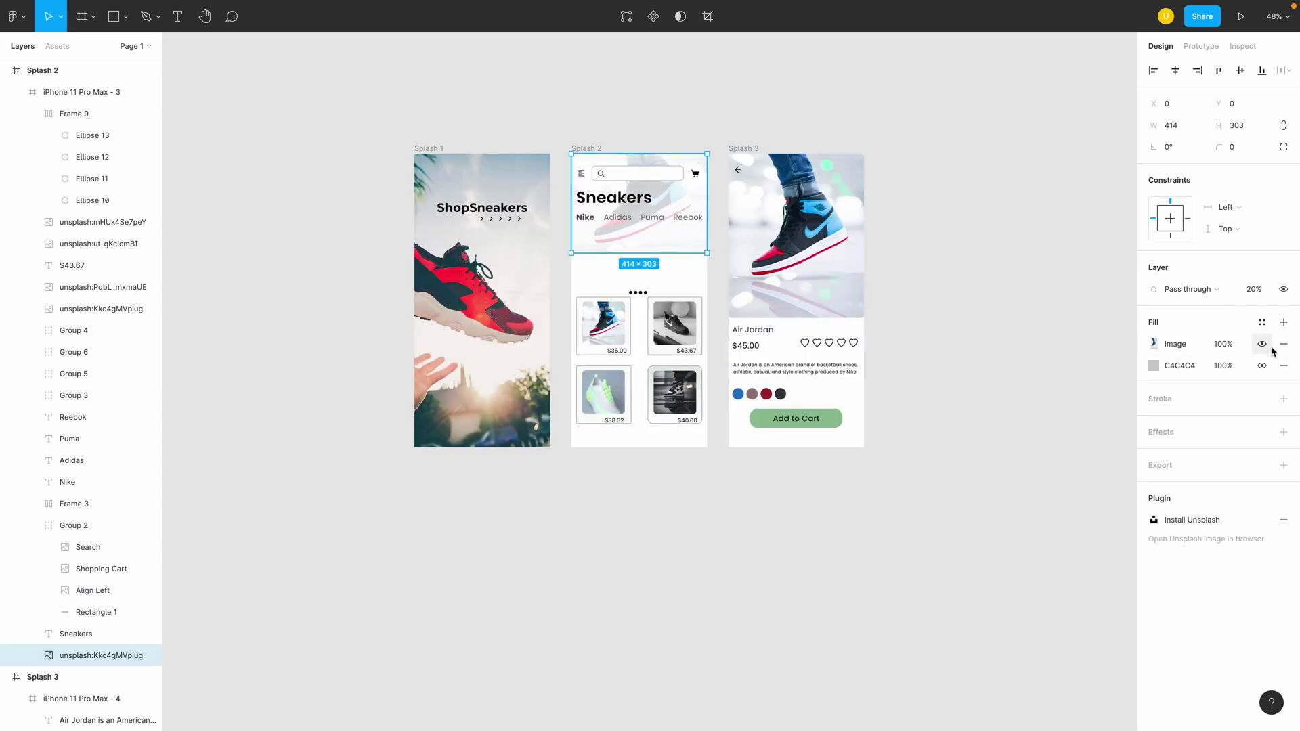
# Remove the image fill from the Splash 2 header background and recolor its solid fill with the document blue 336EB4
pyautogui.click(1282, 345)
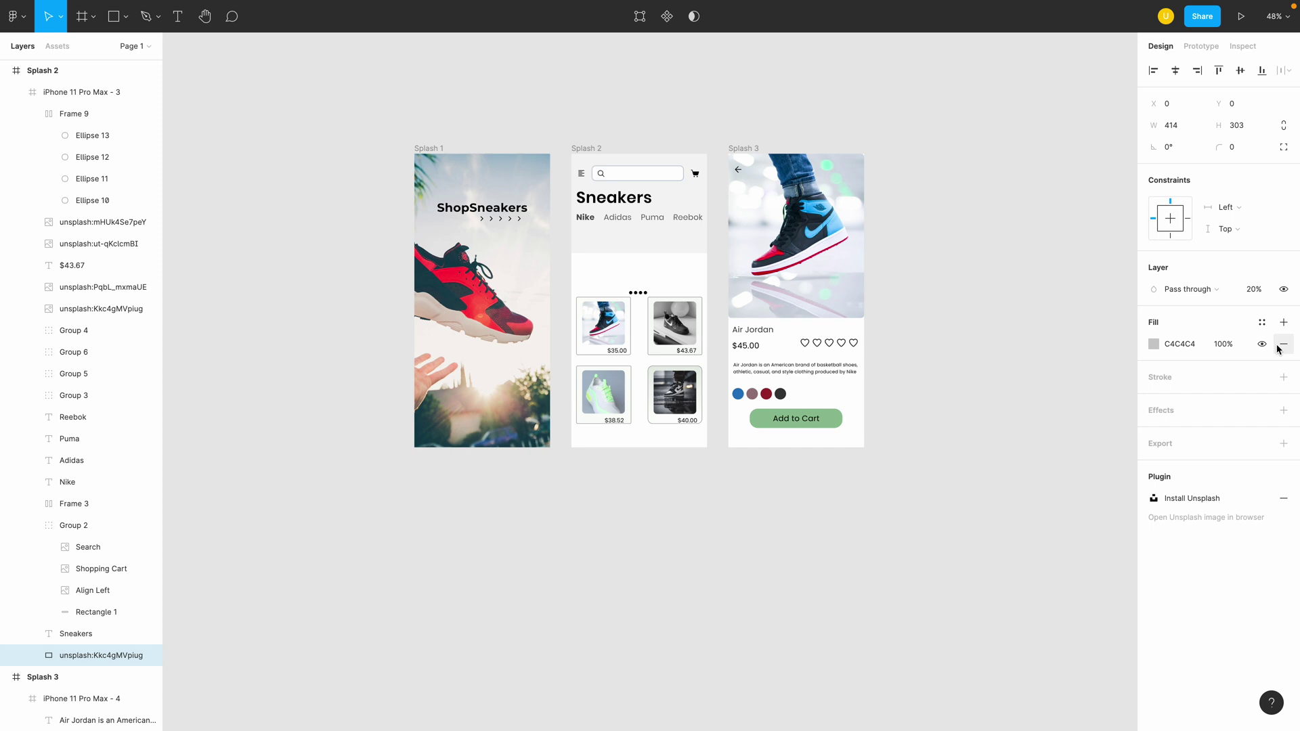
pyautogui.click(1153, 344)
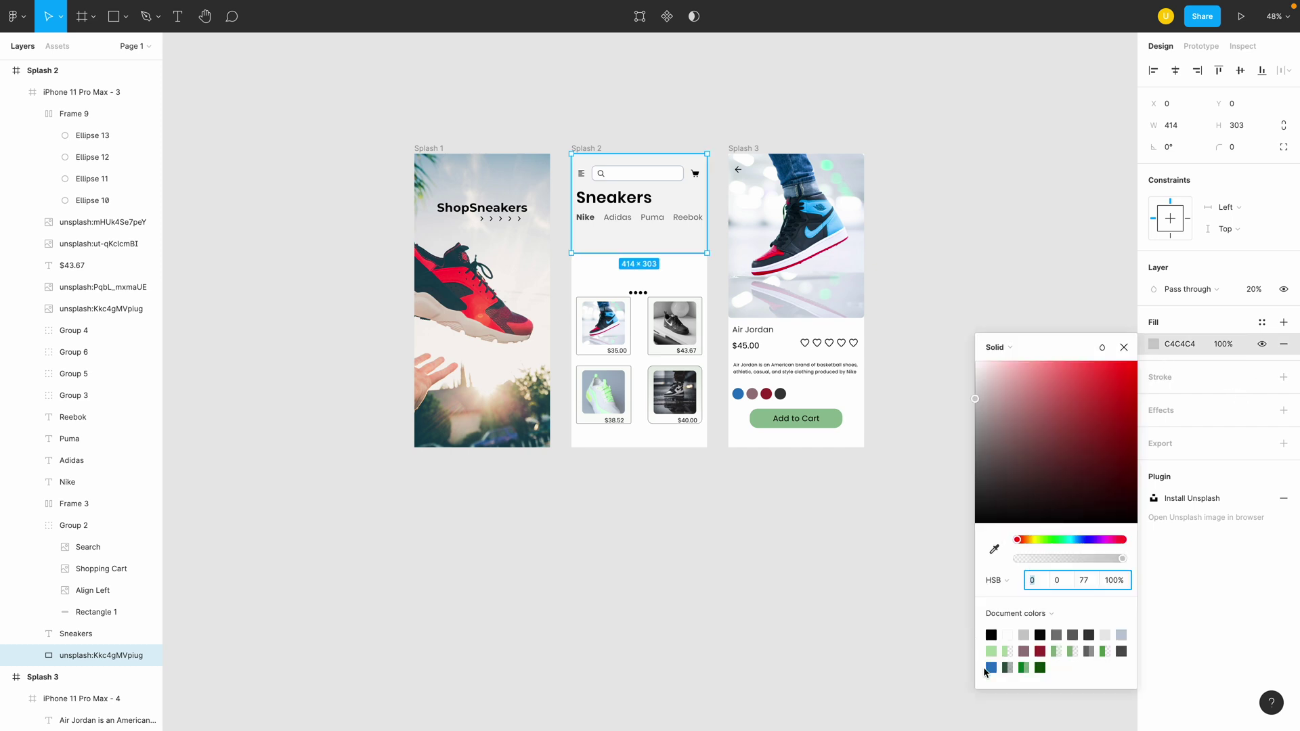
pyautogui.click(989, 668)
pyautogui.click(982, 189)
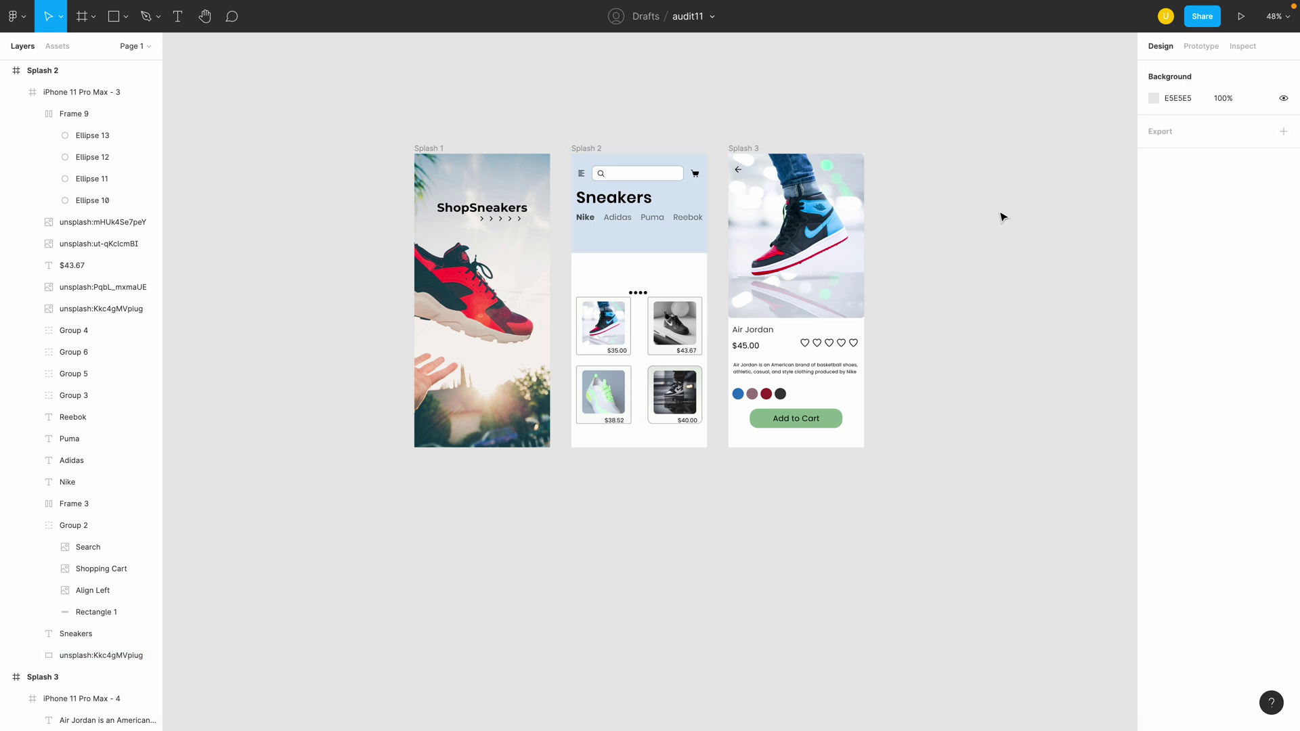
# Shorten the blue header background on Splash 2 to a height of about 254
pyautogui.click(637, 246)
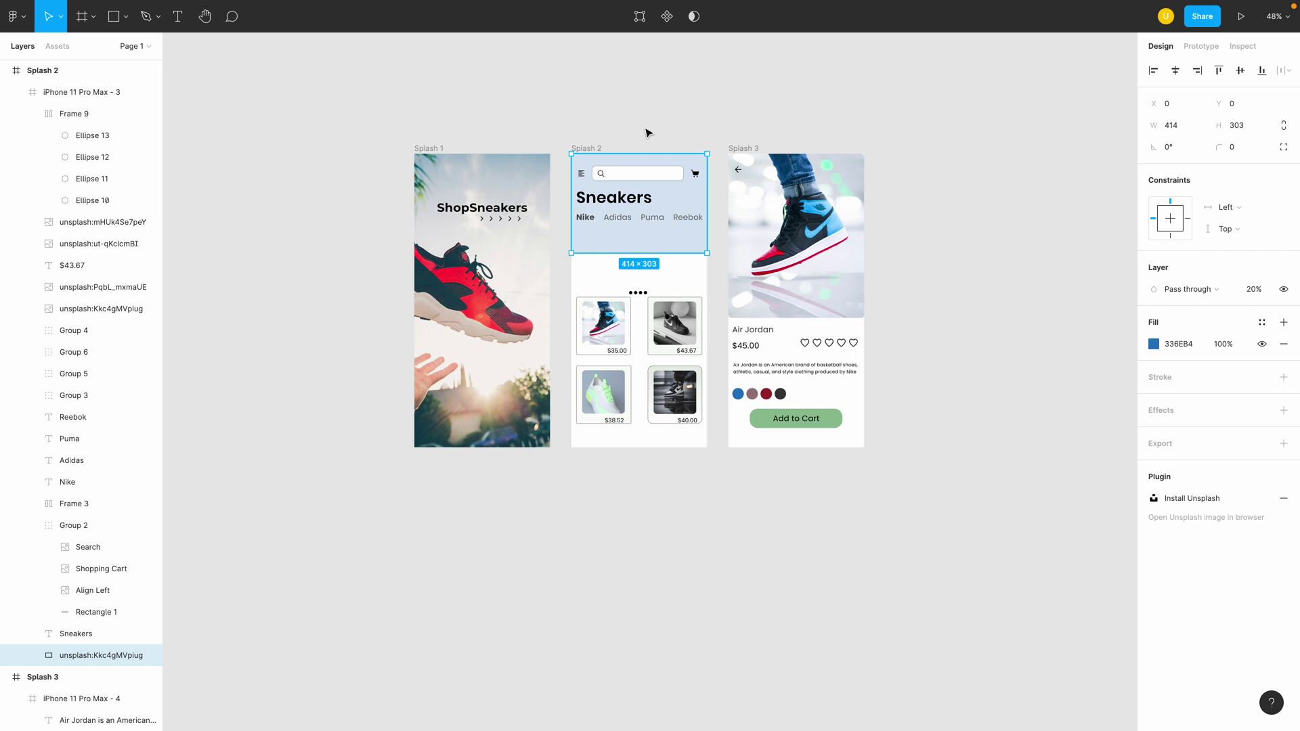
pyautogui.moveTo(639, 252); pyautogui.dragTo(639, 236)
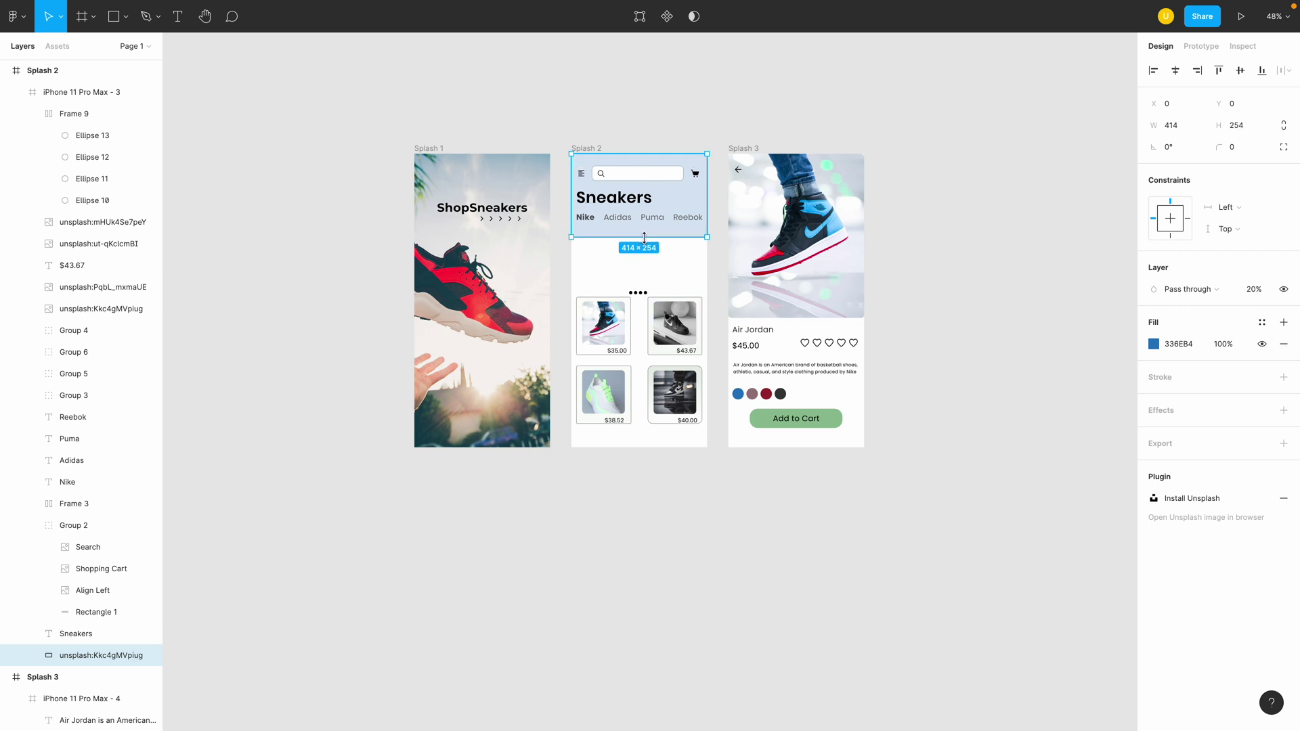
pyautogui.click(657, 139)
# Move the four pagination dots below the product cards on Splash 2 and delete them
pyautogui.keyDown('super'); pyautogui.click(640, 293); pyautogui.keyUp('super')
pyautogui.click(84, 115)
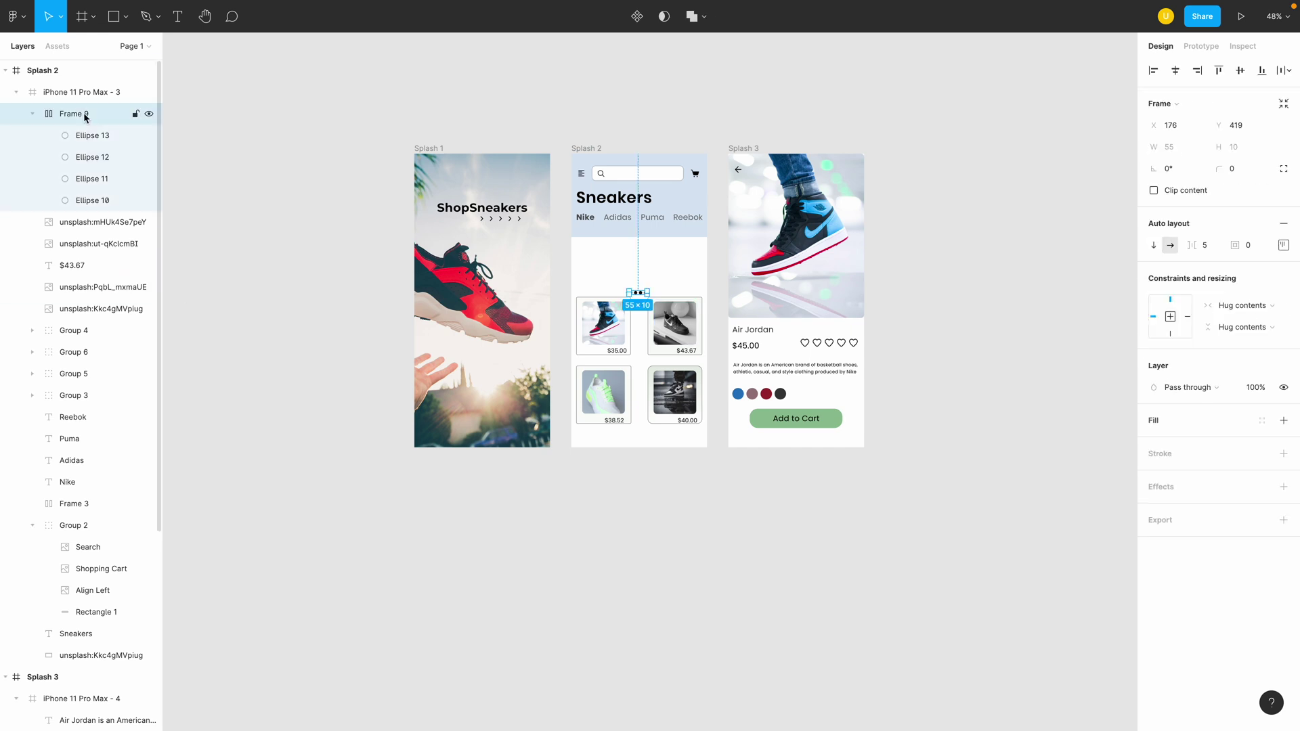
pyautogui.hotkey('shift', 'Down')
pyautogui.hotkey('shift', 'Down')
pyautogui.hotkey('shift', 'Down')
pyautogui.hotkey('shift', 'Down')
pyautogui.hotkey('shift', 'Down')
pyautogui.hotkey('shift', 'Down')
pyautogui.hotkey('shift', 'Down')
pyautogui.hotkey('shift', 'Down')
pyautogui.hotkey('shift', 'Down')
pyautogui.hotkey('shift', 'Down')
pyautogui.hotkey('shift', 'Down')
pyautogui.hotkey('shift', 'Down')
pyautogui.hotkey('shift', 'Down')
pyautogui.hotkey('shift', 'Down')
pyautogui.hotkey('shift', 'Down')
pyautogui.hotkey('shift', 'Down')
pyautogui.hotkey('shift', 'Down')
pyautogui.hotkey('shift', 'Down')
pyautogui.hotkey('shift', 'Down')
pyautogui.hotkey('shift', 'Down')
pyautogui.hotkey('shift', 'Down')
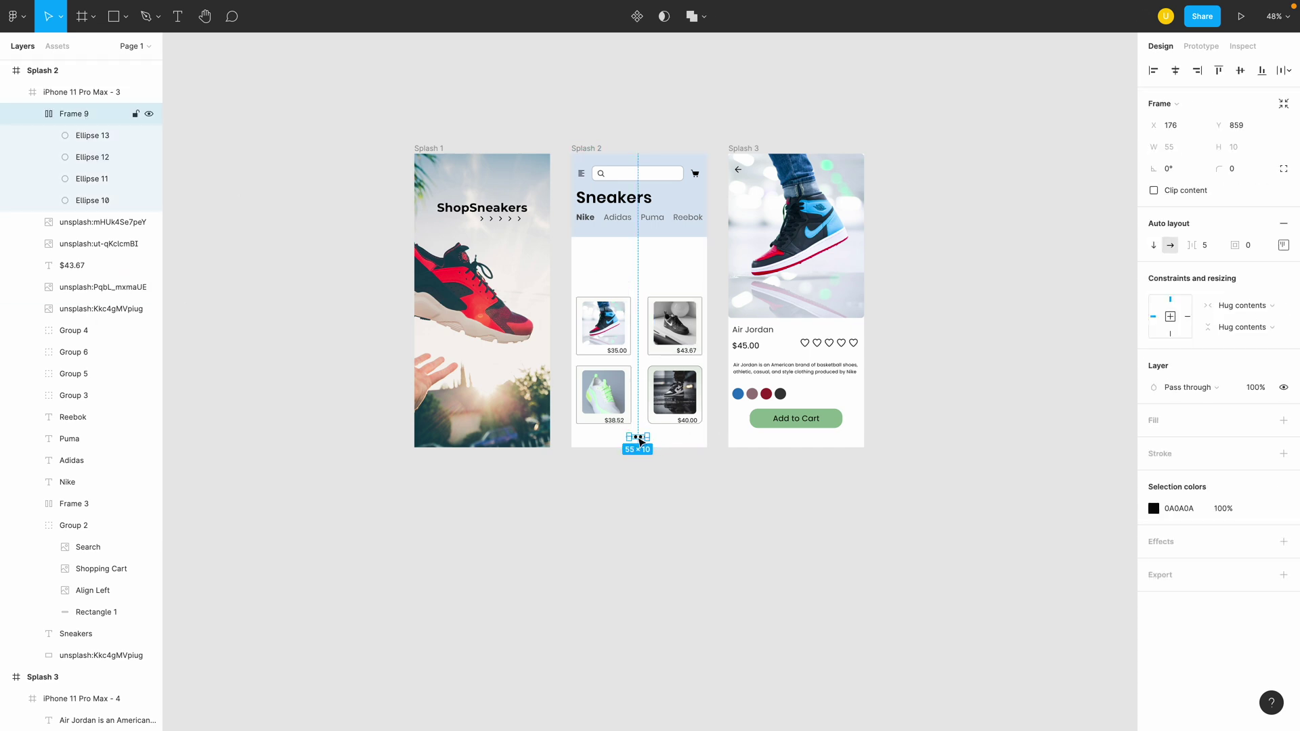
pyautogui.press('Delete')
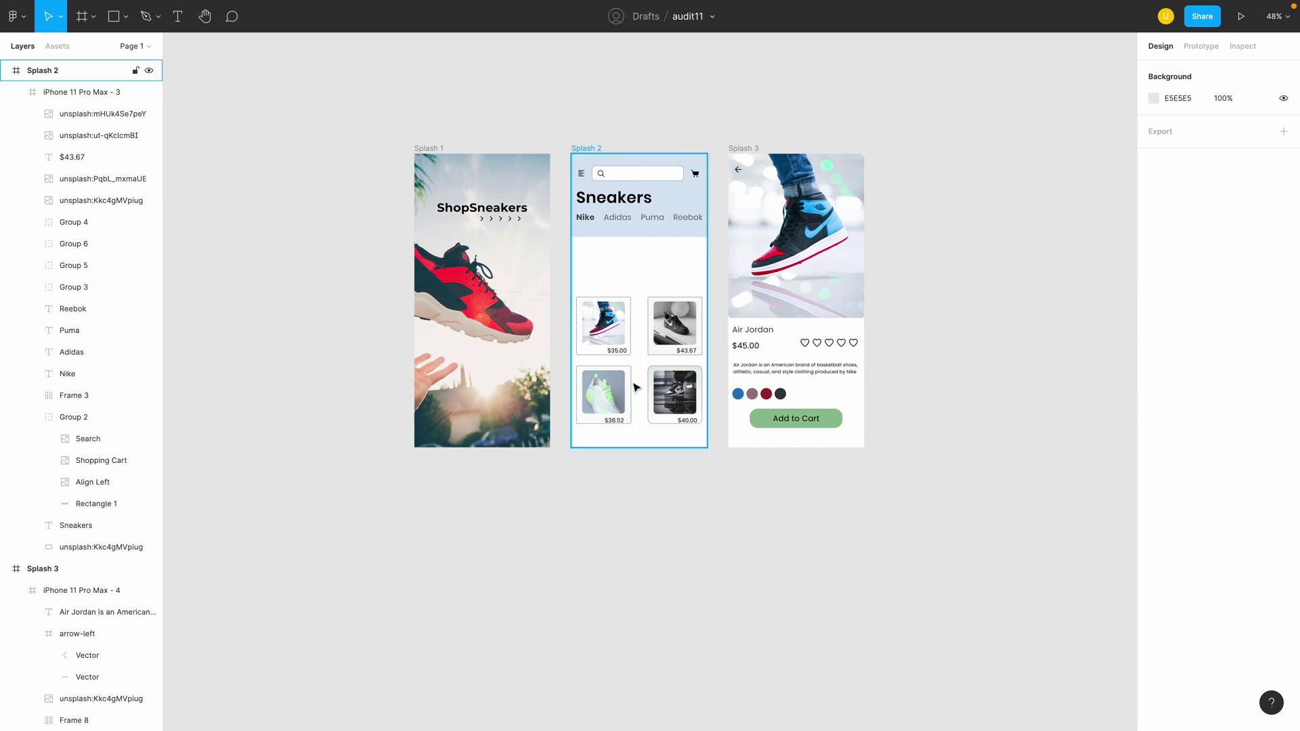
pyautogui.scroll(5, 623, 342)
pyautogui.doubleClick(624, 342)
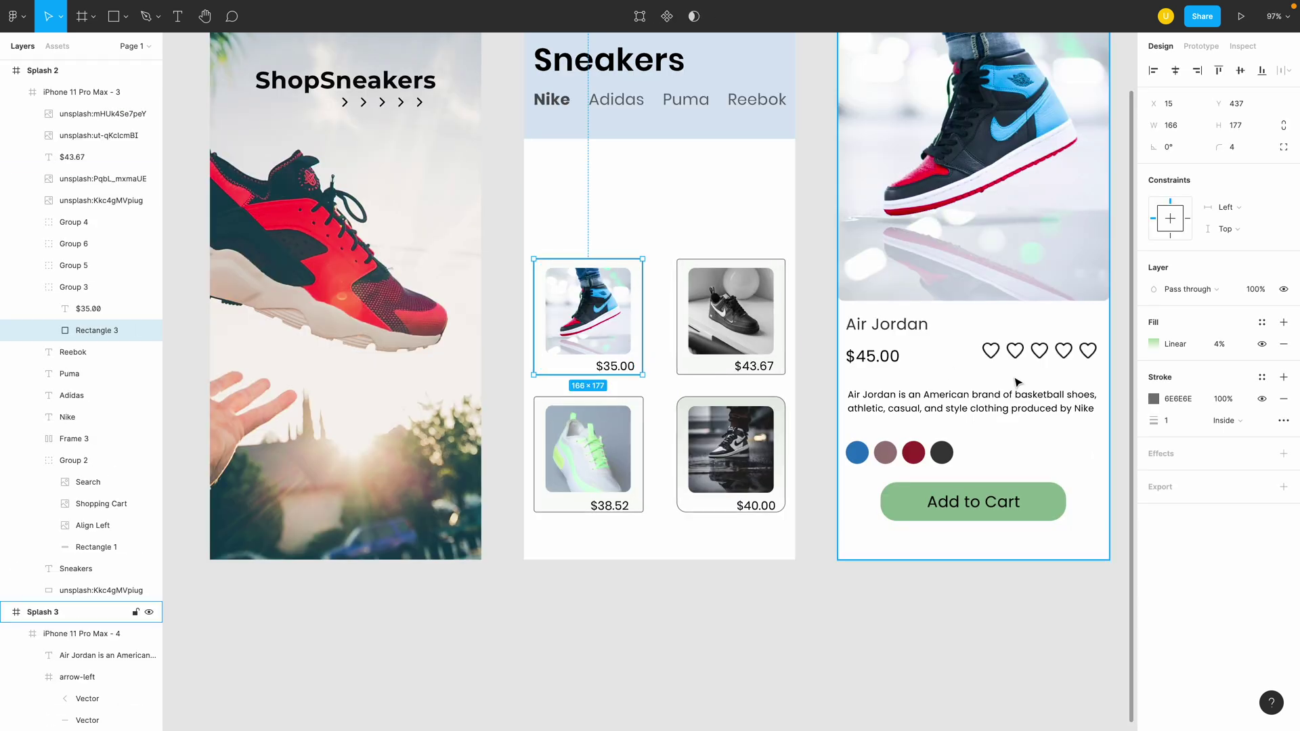
pyautogui.scroll(-5, 706, 235)
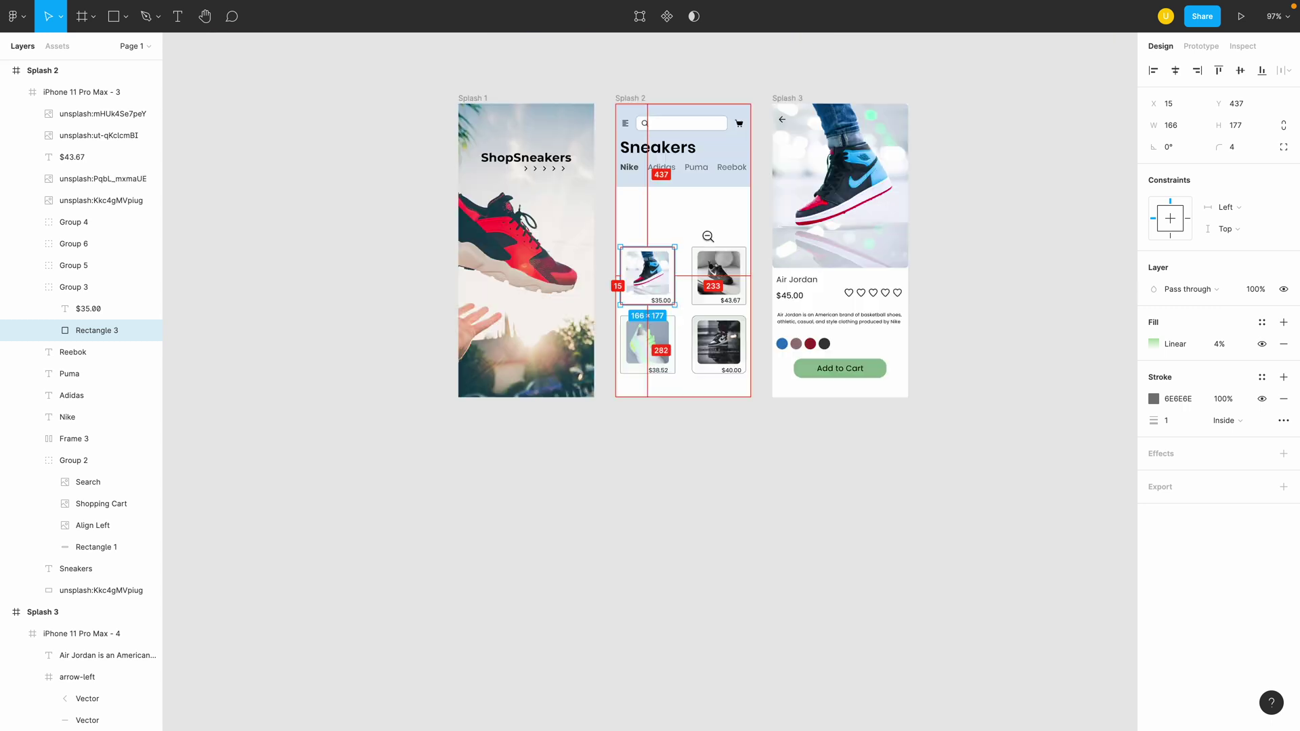
# Duplicate the blue header background, stretch the copy to fill the rest of Splash 2 at 414 × 642, and set its opacity to 10%
pyautogui.click(684, 184)
pyautogui.hotkey('ctrl', 'd')
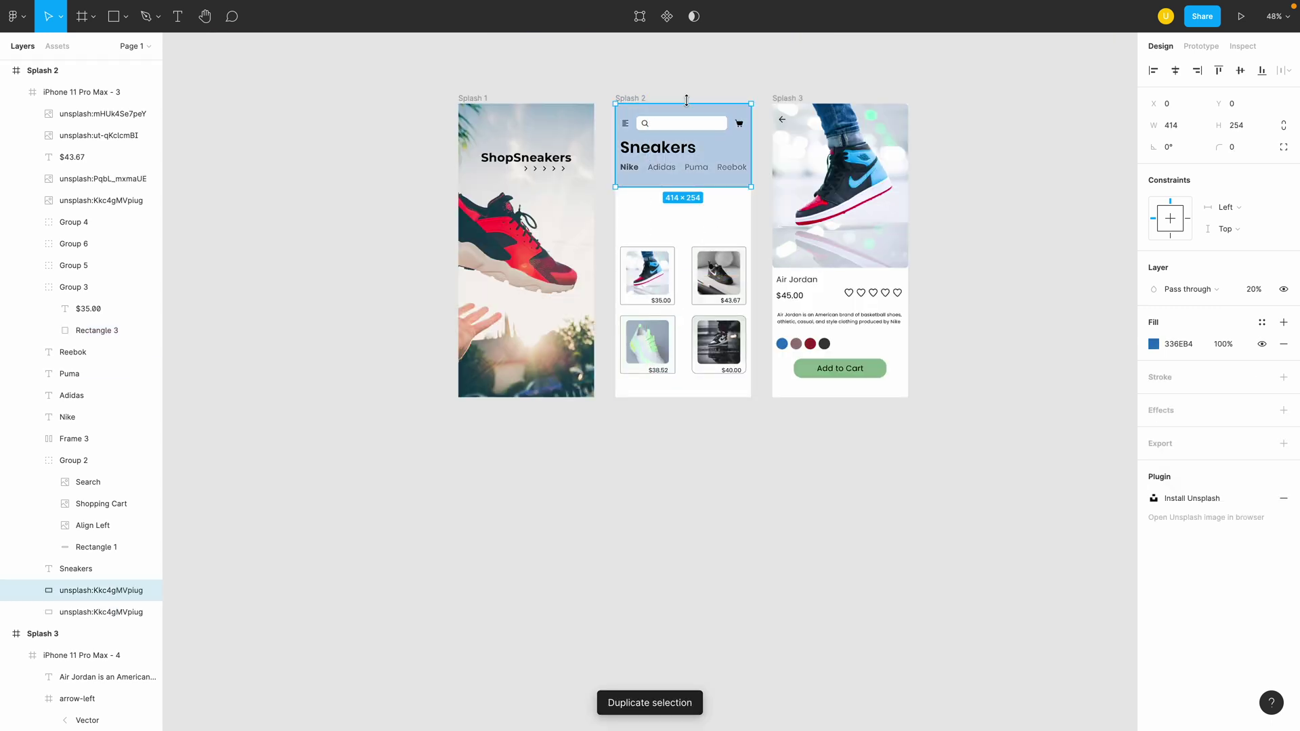
pyautogui.moveTo(685, 104); pyautogui.dragTo(701, 397)
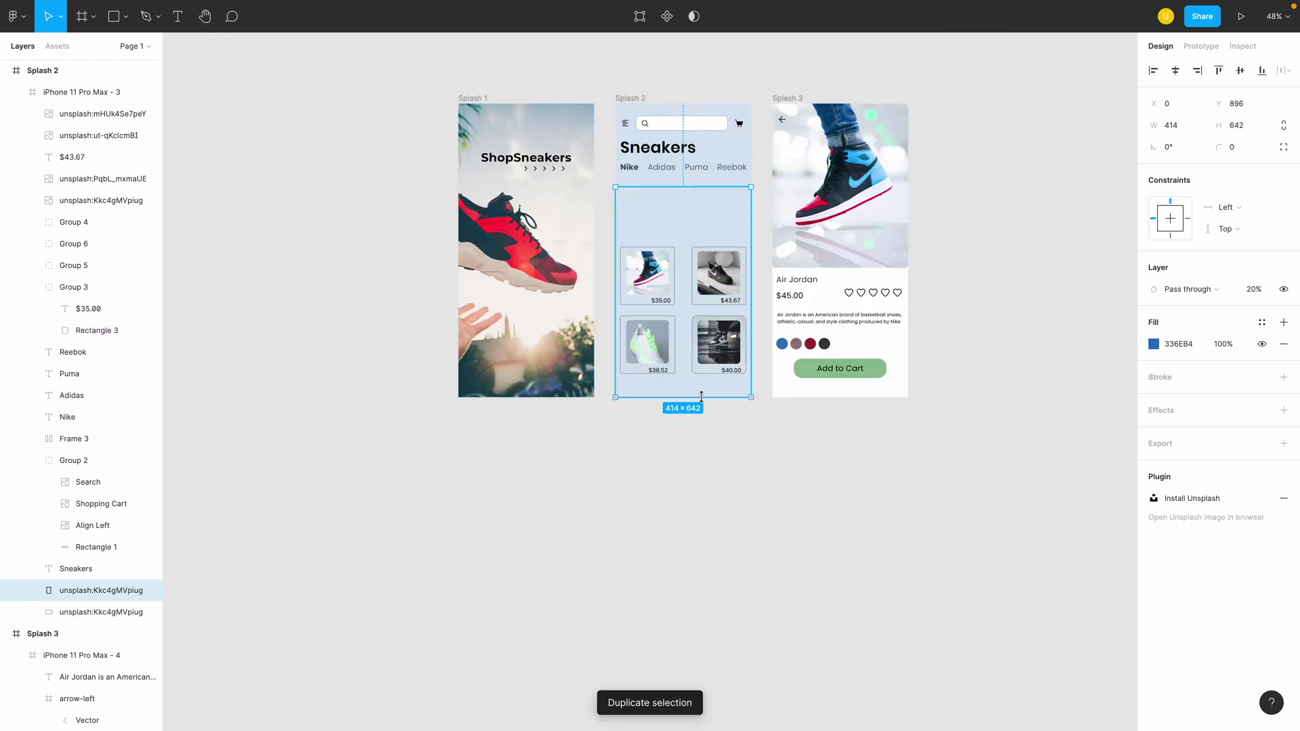
pyautogui.press('1')
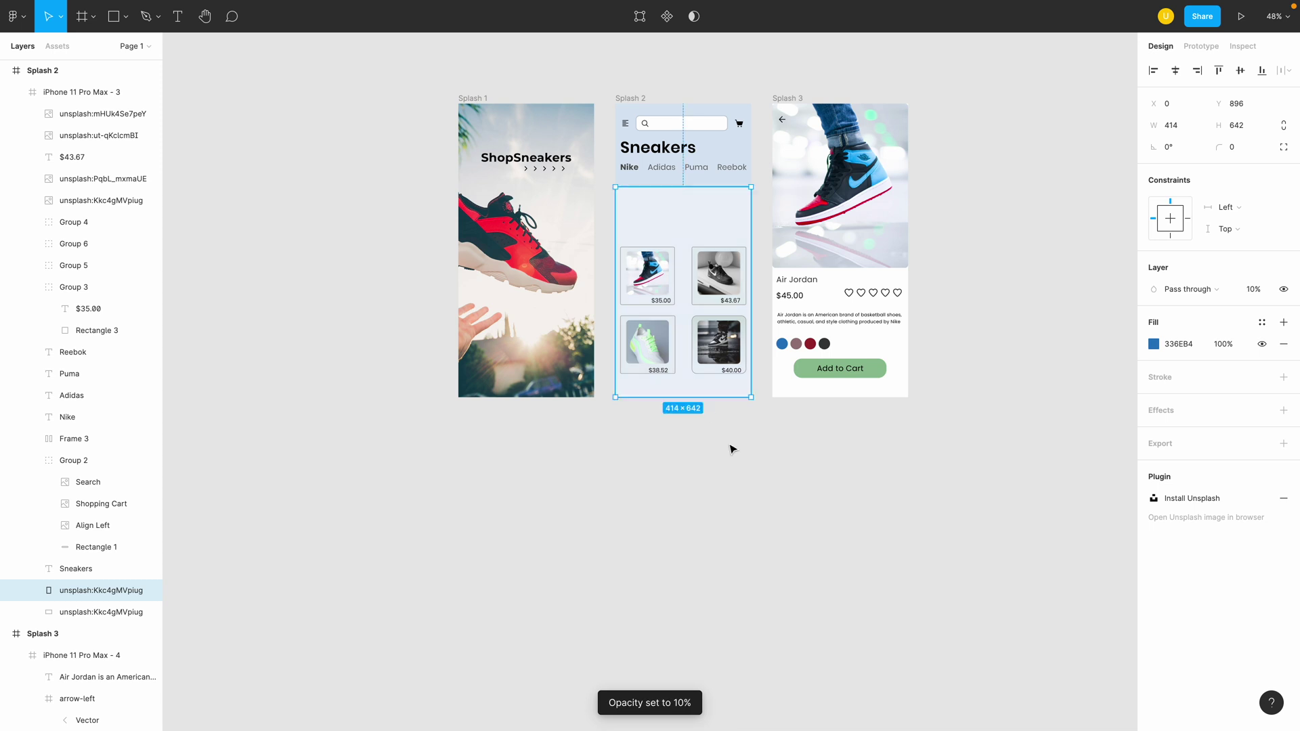
pyautogui.click(734, 468)
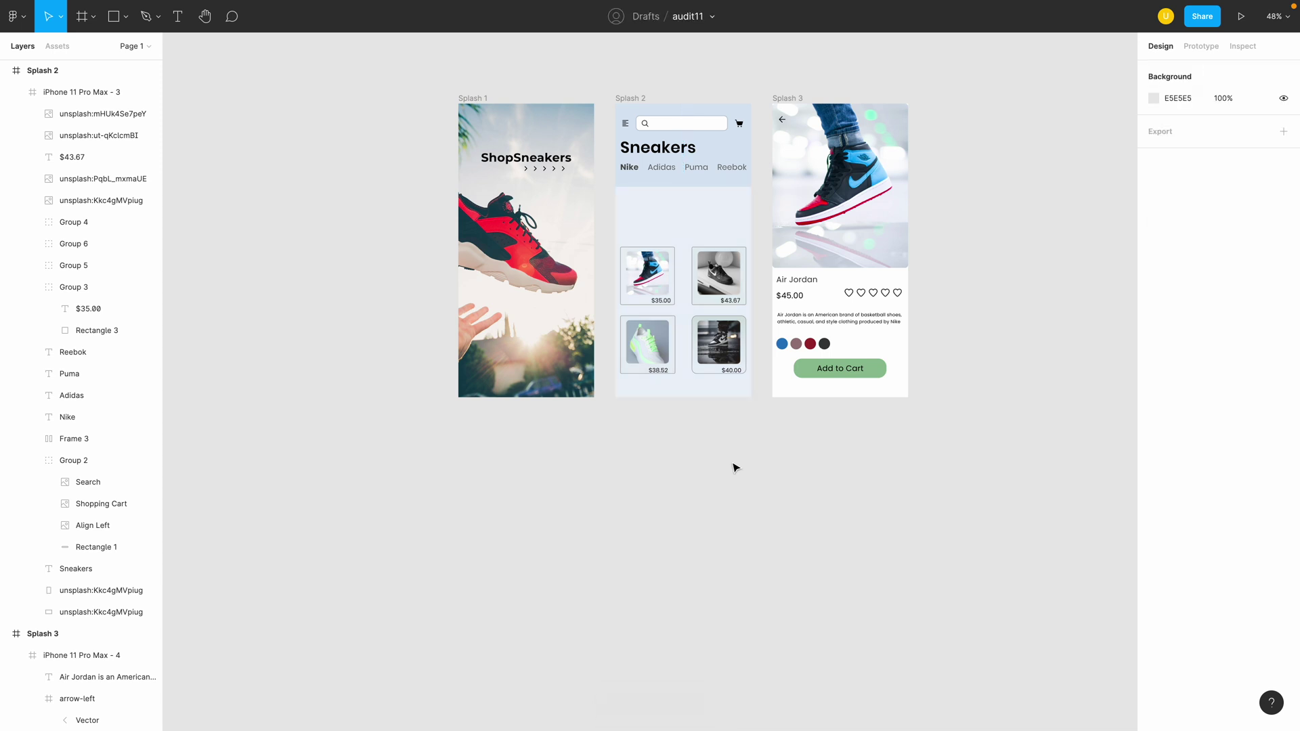
# Remove the gradient fill and the outline from the $35.00 product card's rectangle
pyautogui.scroll(5, 660, 264)
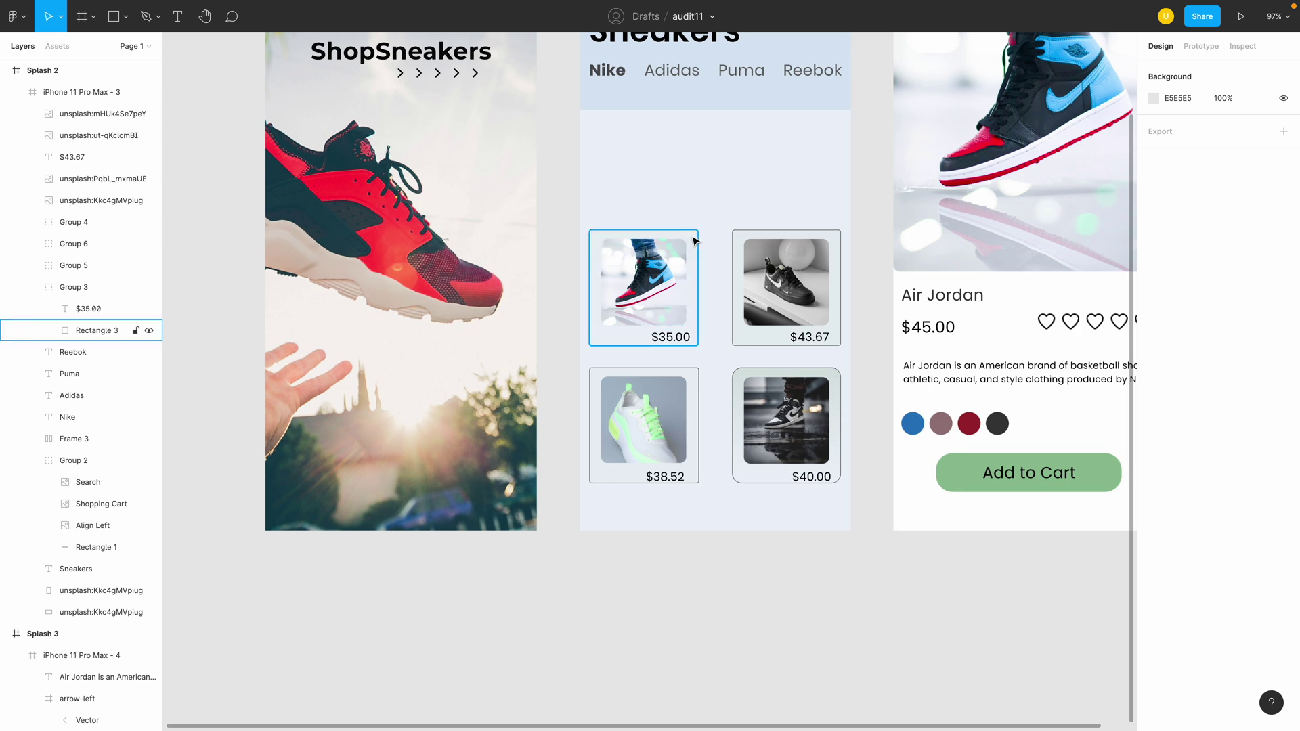
pyautogui.click(695, 244)
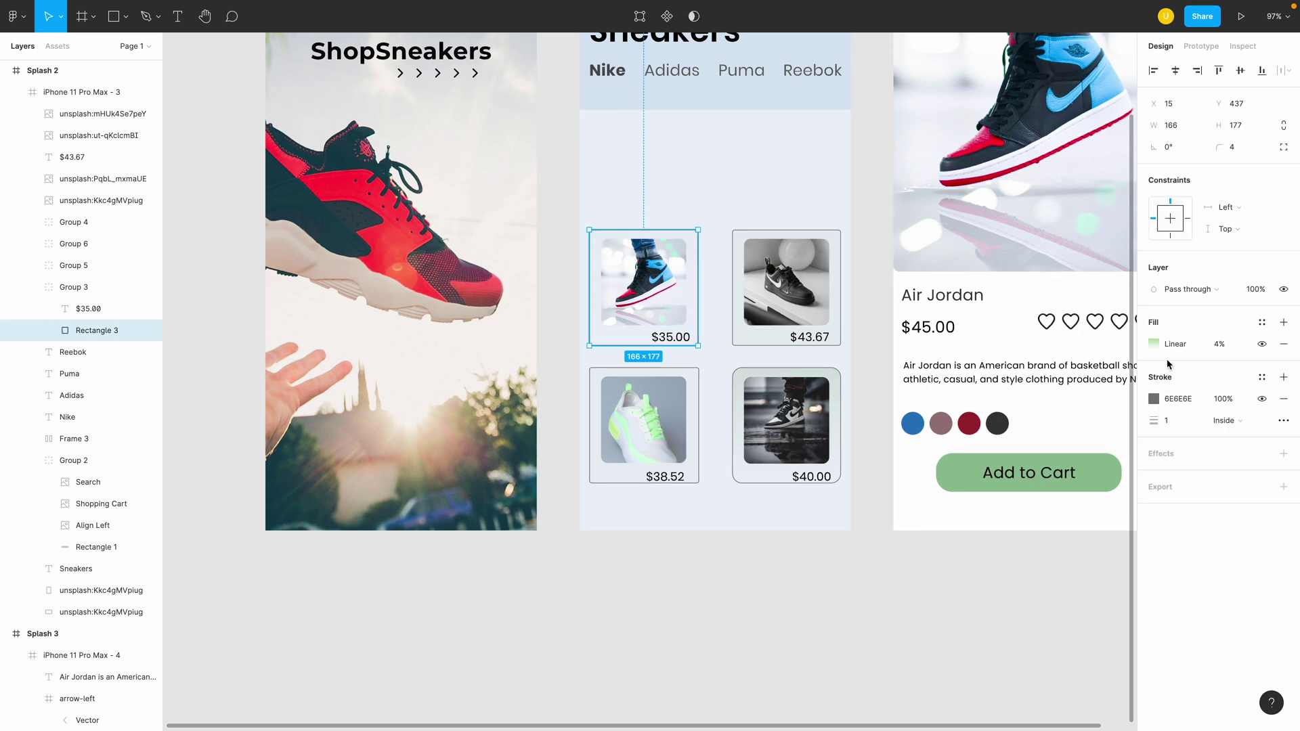
pyautogui.click(1284, 345)
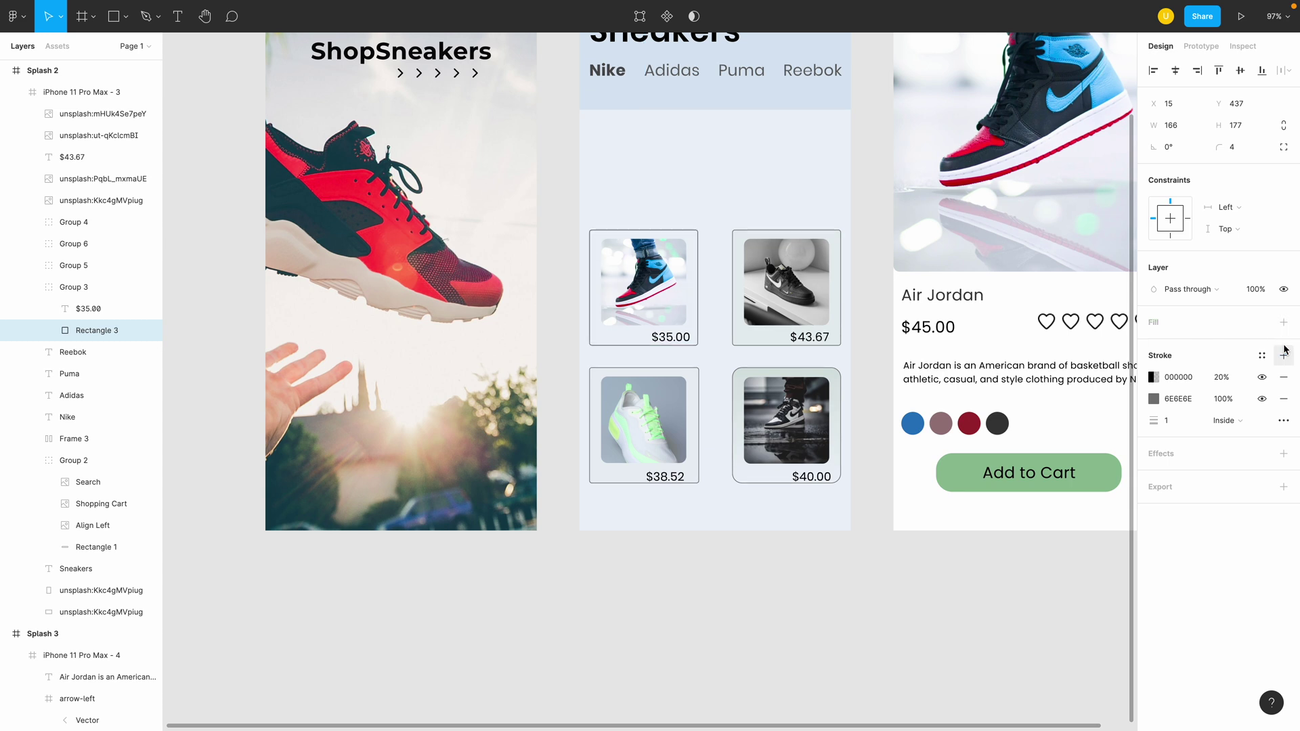
pyautogui.click(1284, 399)
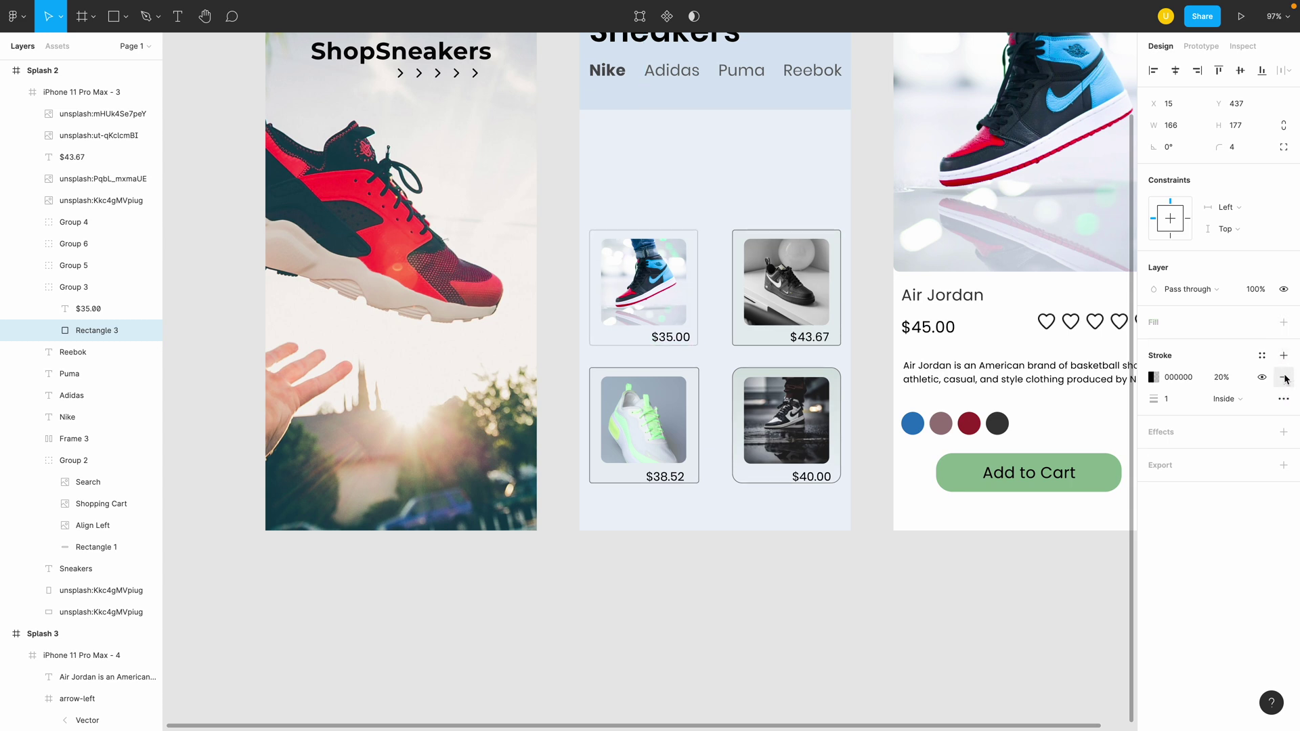
pyautogui.click(1284, 378)
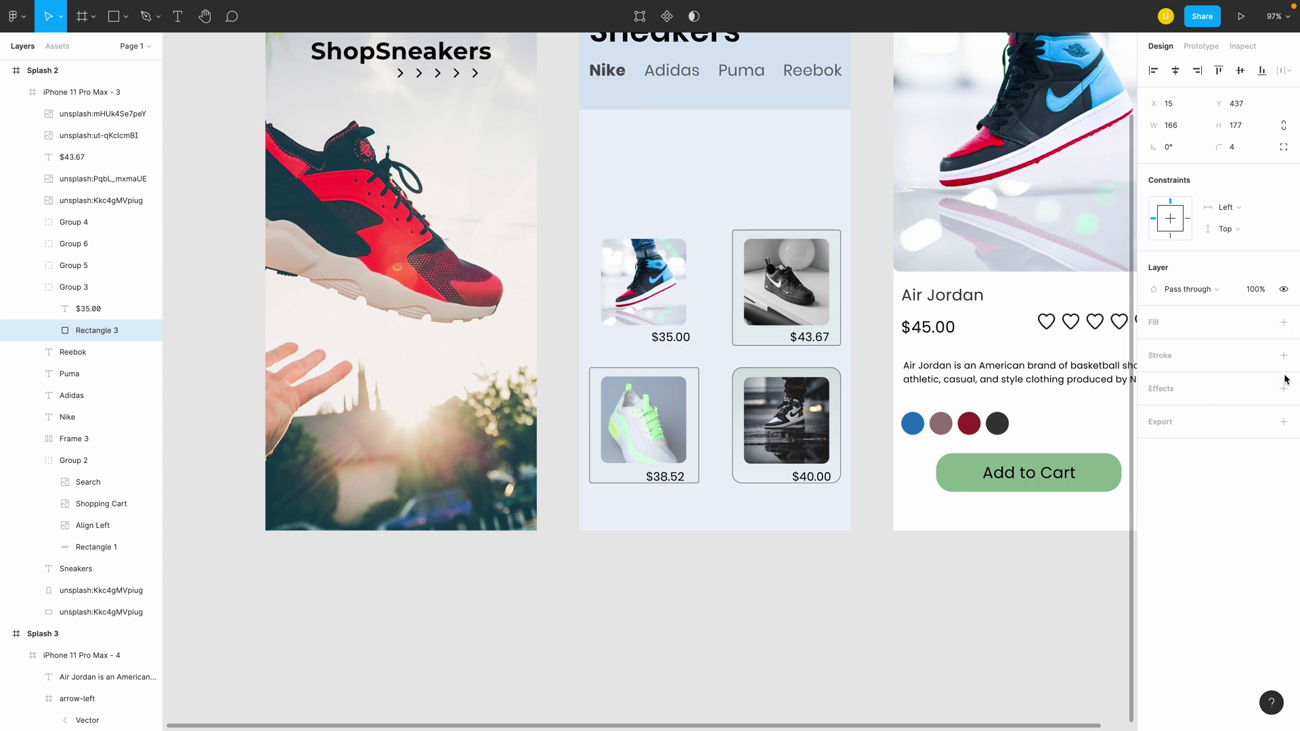
# Give the $35.00 product card's rectangle a solid white fill
pyautogui.click(1284, 322)
pyautogui.click(1156, 344)
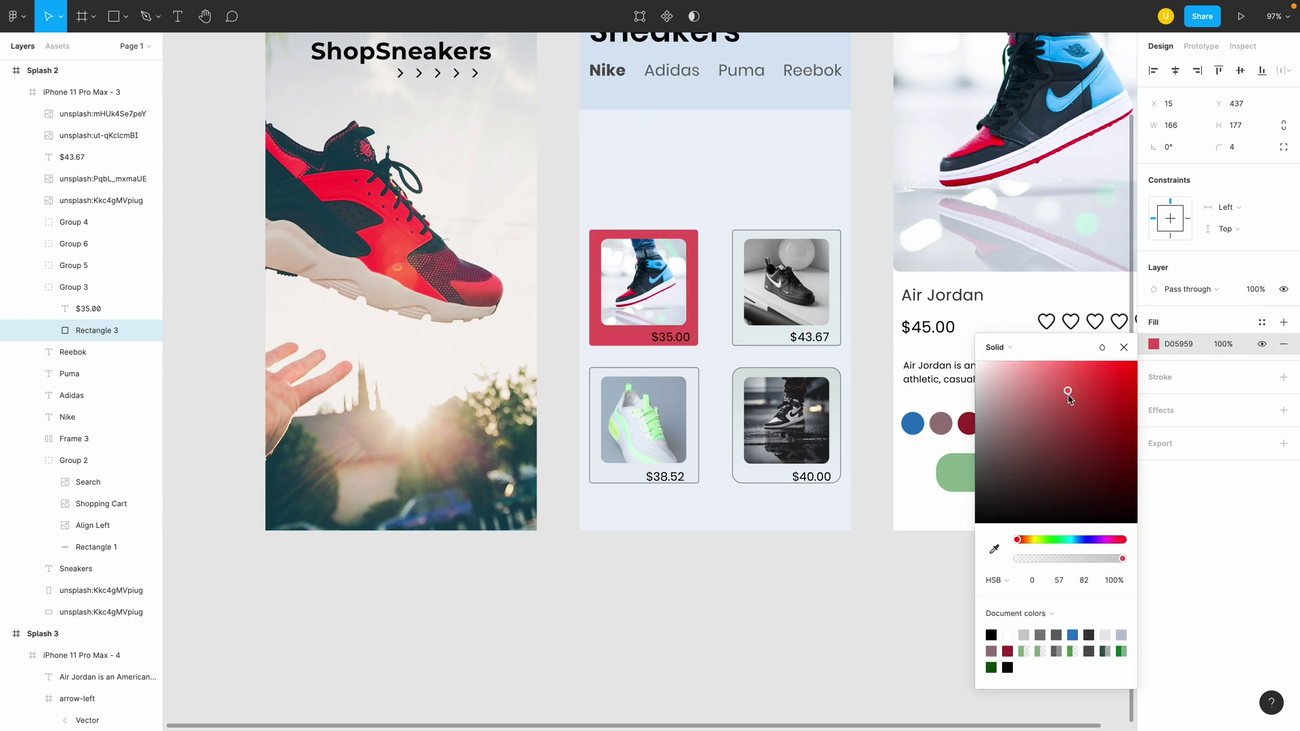
pyautogui.moveTo(1068, 398); pyautogui.dragTo(973, 342)
pyautogui.click(730, 594)
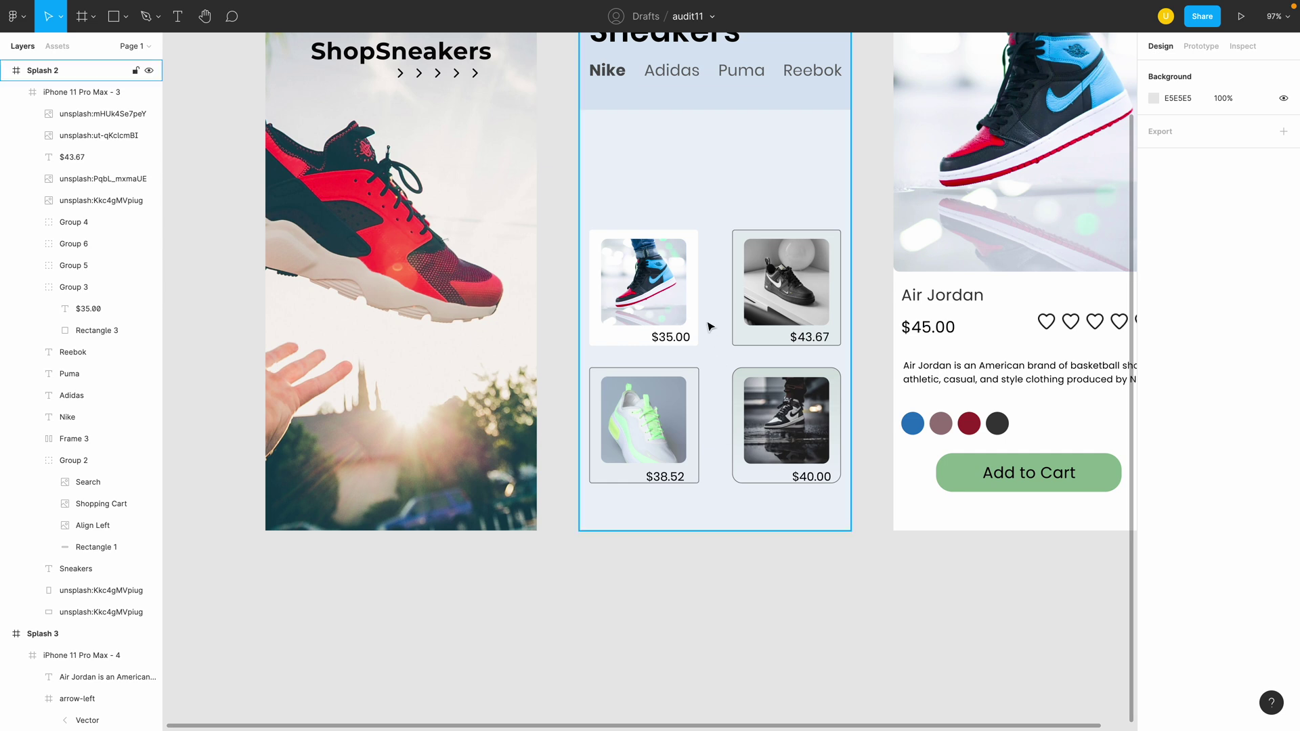
# Add a drop shadow to the white $35.00 card in C9D7E8 sampled from the header, with Y offset 8 and a larger blur
pyautogui.click(681, 238)
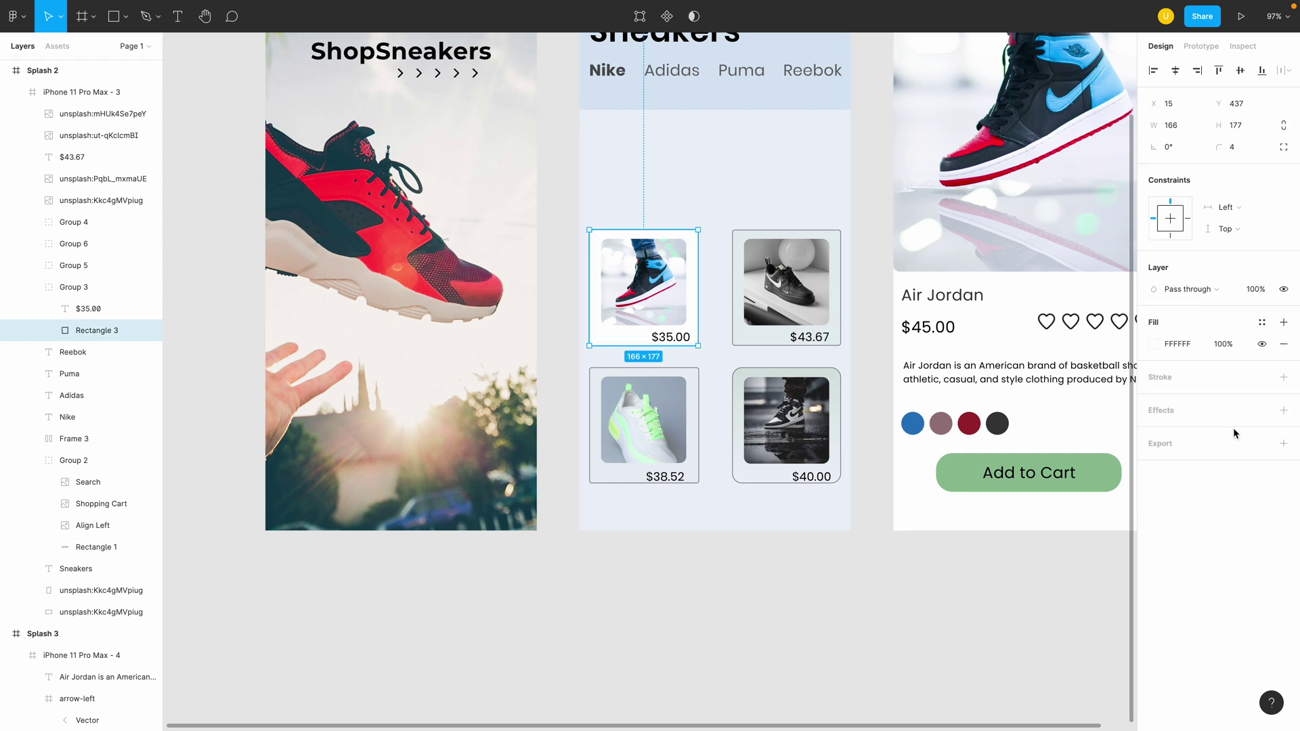
pyautogui.click(1284, 410)
pyautogui.click(1154, 432)
pyautogui.click(990, 508)
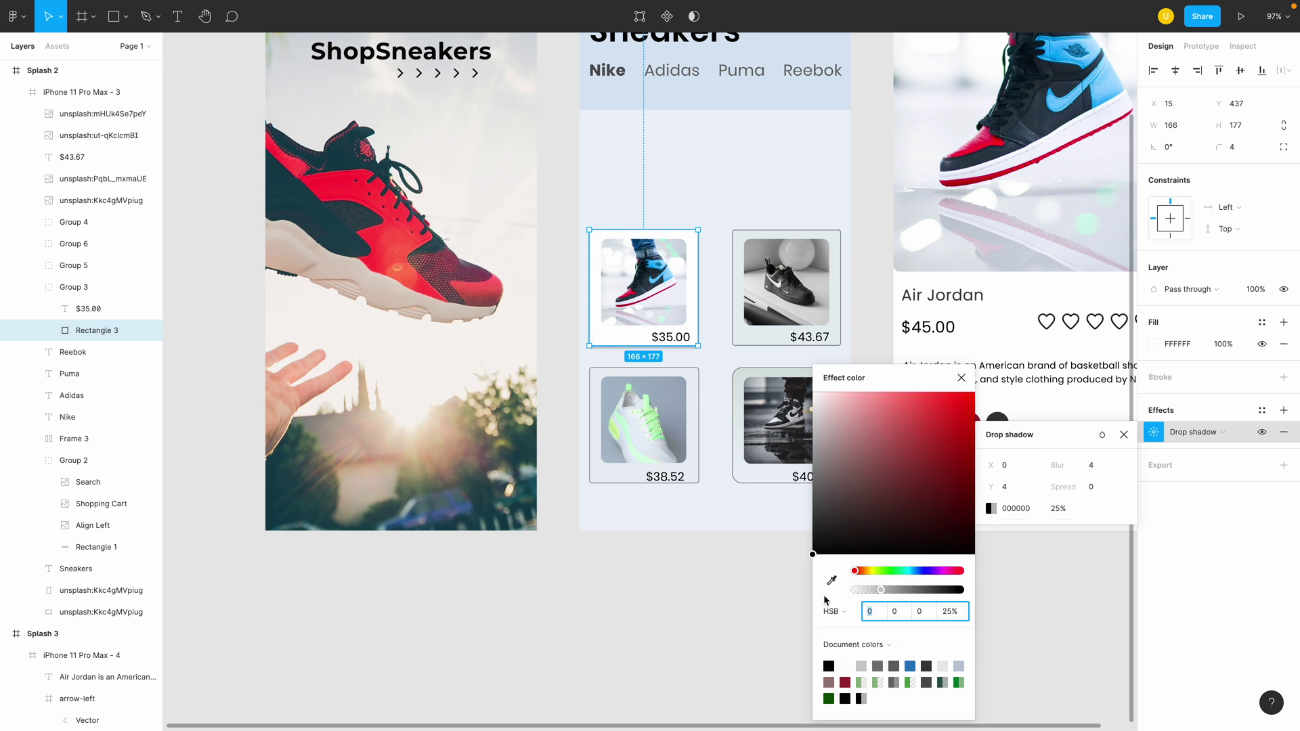
pyautogui.click(832, 581)
pyautogui.click(703, 89)
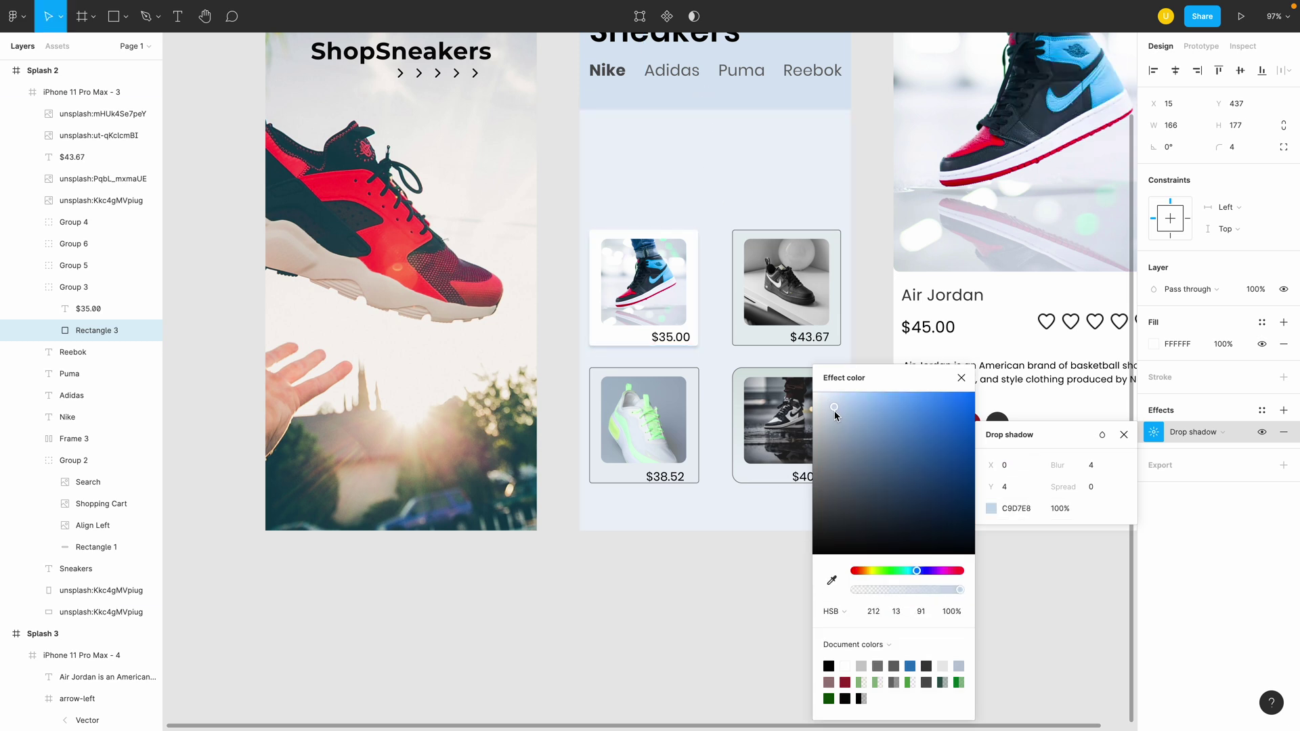
pyautogui.write('8')
pyautogui.press('Tab')
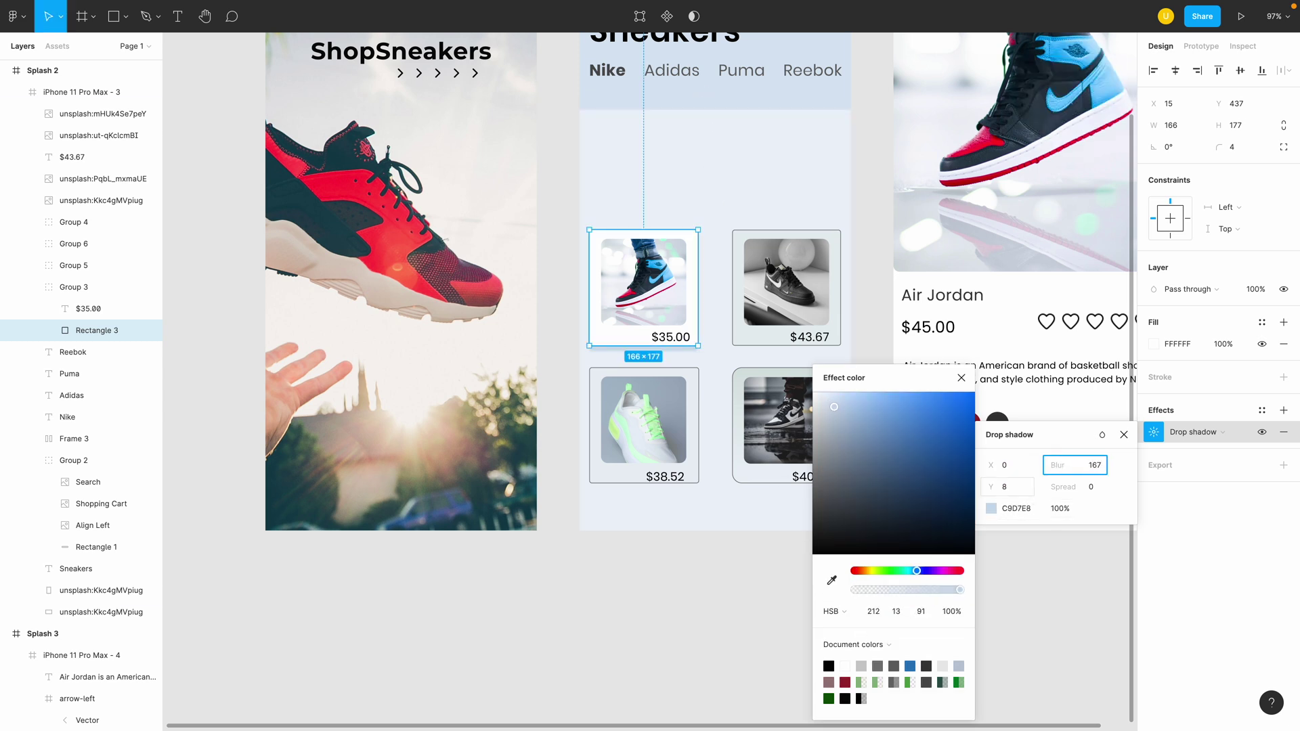
pyautogui.click(681, 630)
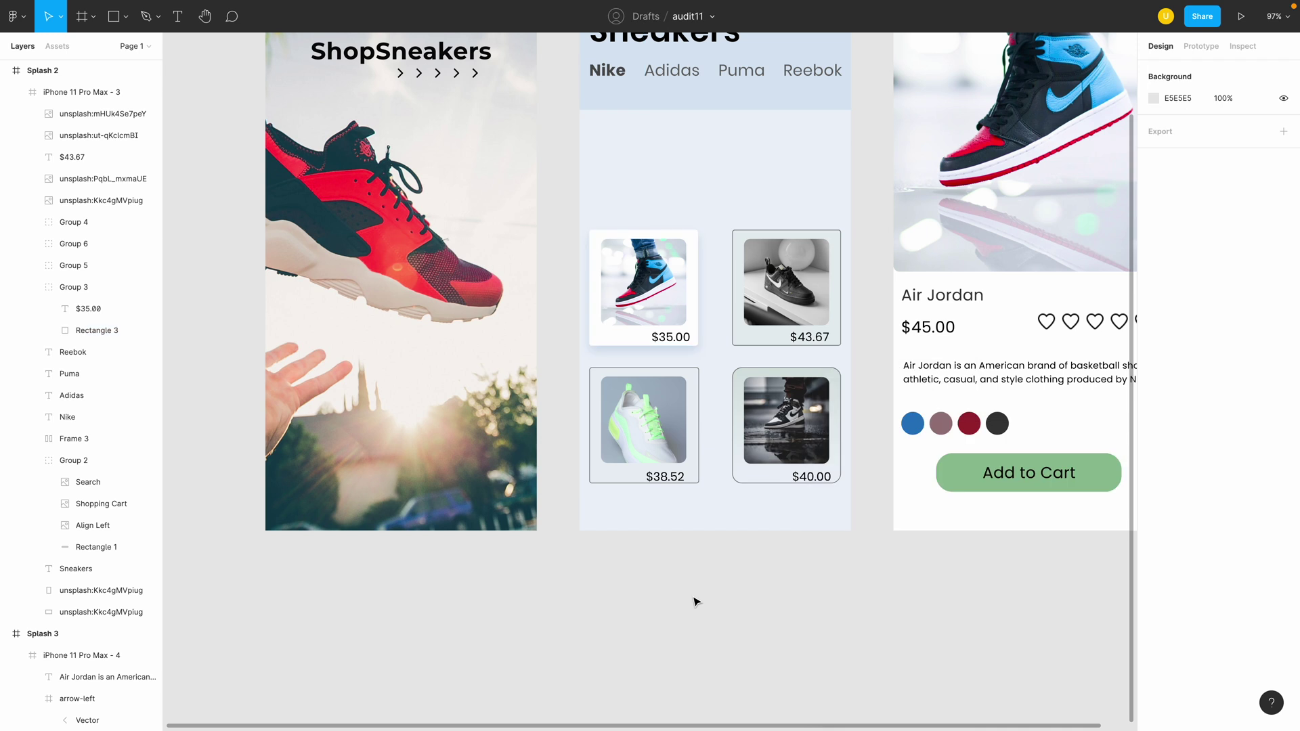
# Extend the $35.00 card's rectangle upward and enlarge its shoe image to 166 × 161 so it fills the card's upper part
pyautogui.keyDown('super'); pyautogui.click(638, 337); pyautogui.keyUp('super')
pyautogui.moveTo(656, 229); pyautogui.dragTo(656, 190)
pyautogui.moveTo(647, 305); pyautogui.dragTo(698, 234)
pyautogui.moveTo(662, 276); pyautogui.dragTo(662, 298)
# Round only the upper corners of the $35.00 card's shoe image to 8, with the lower corners at 0
pyautogui.write('8')
pyautogui.doubleClick(650, 284)
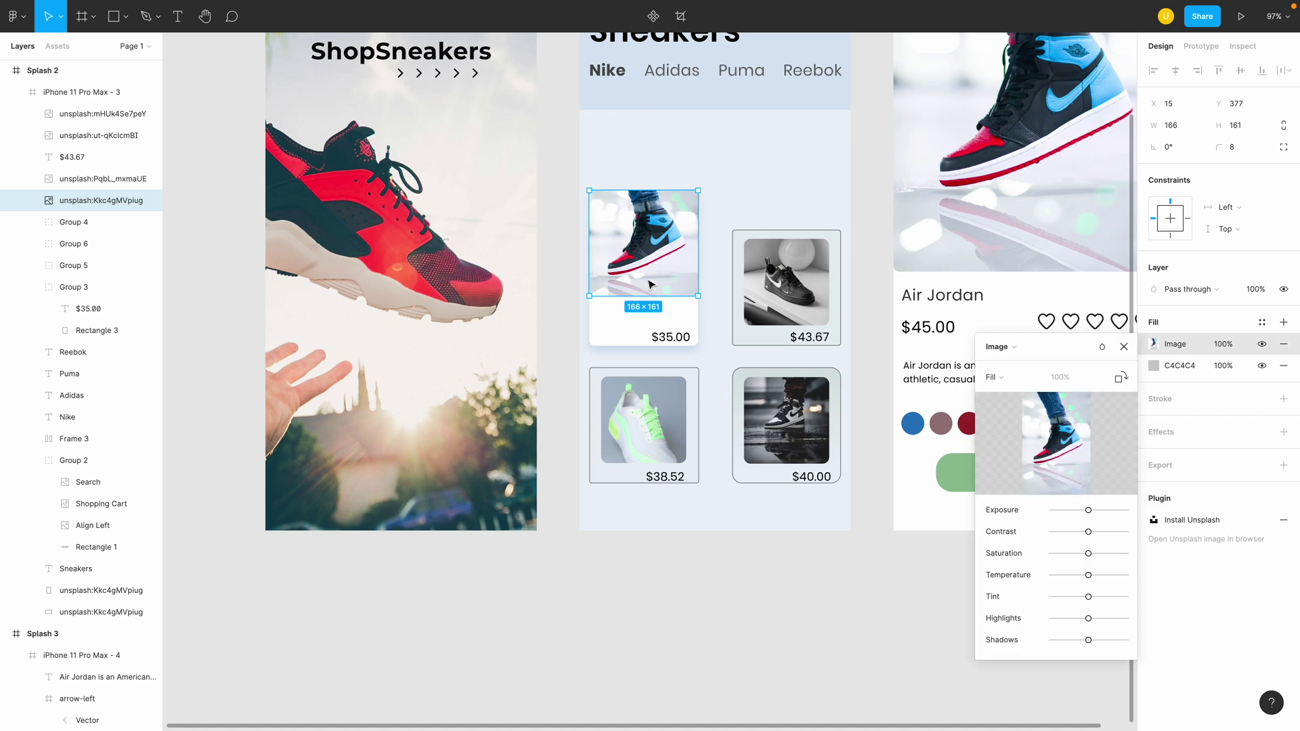
pyautogui.click(1284, 146)
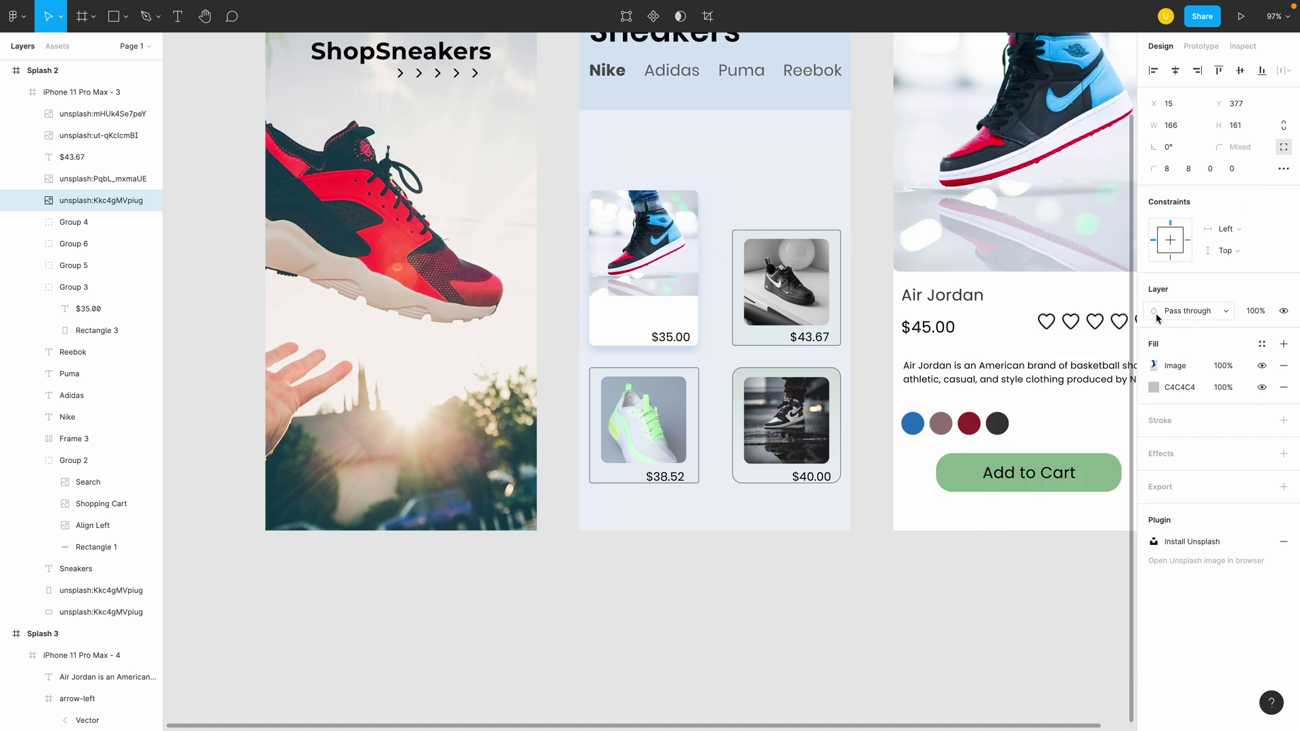
pyautogui.click(562, 321)
pyautogui.press('super+minus')
pyautogui.press('super+equal')
# Left-align the $35.00 price below the image and duplicate it above itself as a title reading "Shoe name"
pyautogui.keyDown('super'); pyautogui.click(635, 353); pyautogui.keyUp('super')
pyautogui.keyDown('super'); pyautogui.click(651, 408); pyautogui.keyUp('super')
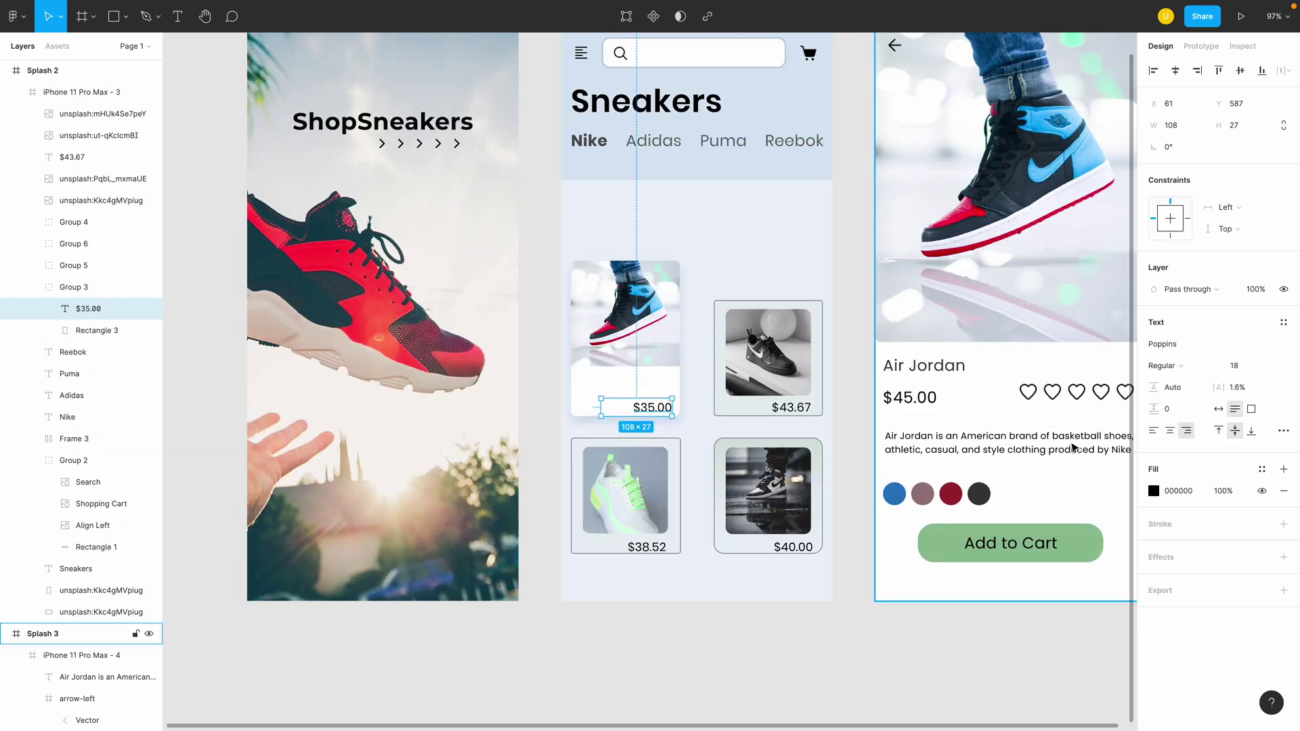
pyautogui.click(1154, 431)
pyautogui.moveTo(627, 411); pyautogui.dragTo(606, 388)
pyautogui.press('super+d')
pyautogui.doubleClick(607, 388)
pyautogui.write('Shoe name')
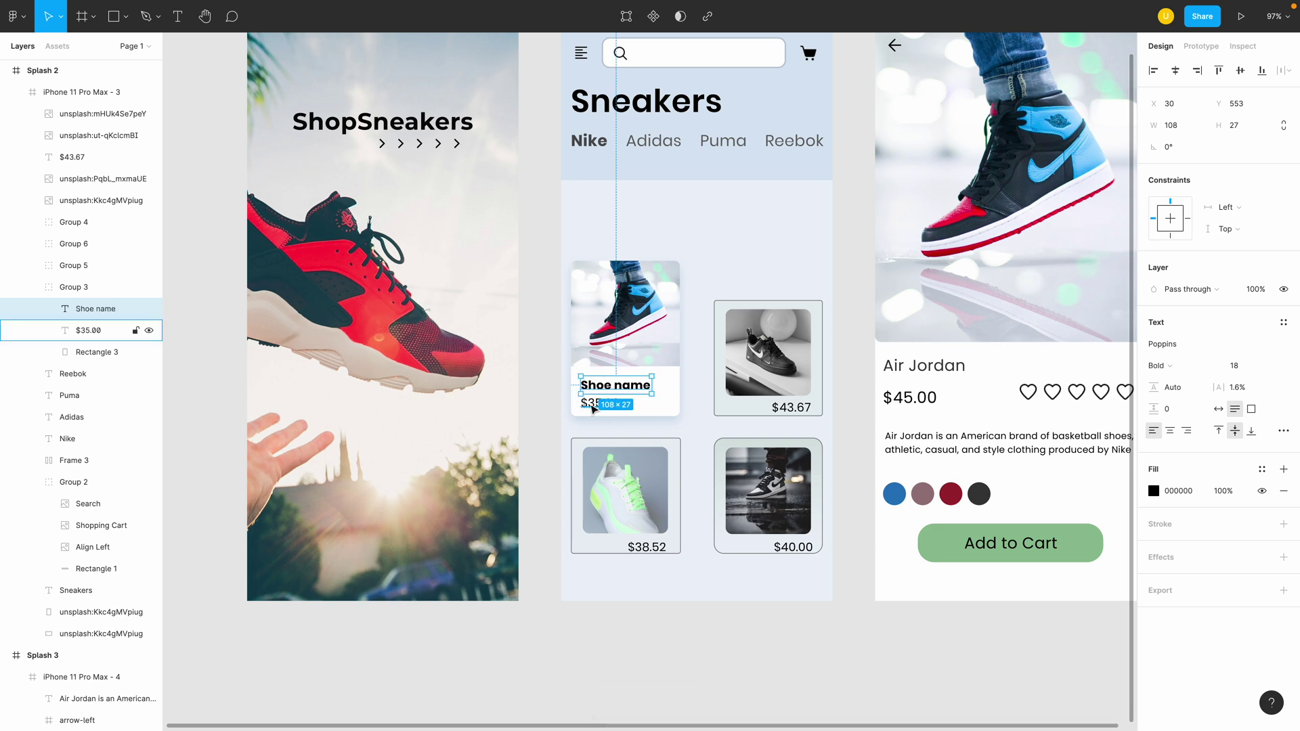
# Make the $35.00 price bold and the shoe name regular, and nudge the price up close beneath the name
pyautogui.hotkey('ctrl', 'b')
pyautogui.click(541, 411)
pyautogui.keyDown('super'); pyautogui.click(591, 404); pyautogui.keyUp('super')
pyautogui.press('Up')
pyautogui.press('Up')
pyautogui.press('Up')
pyautogui.press('Up')
pyautogui.press('Up')
pyautogui.press('Up')
pyautogui.press('Up')
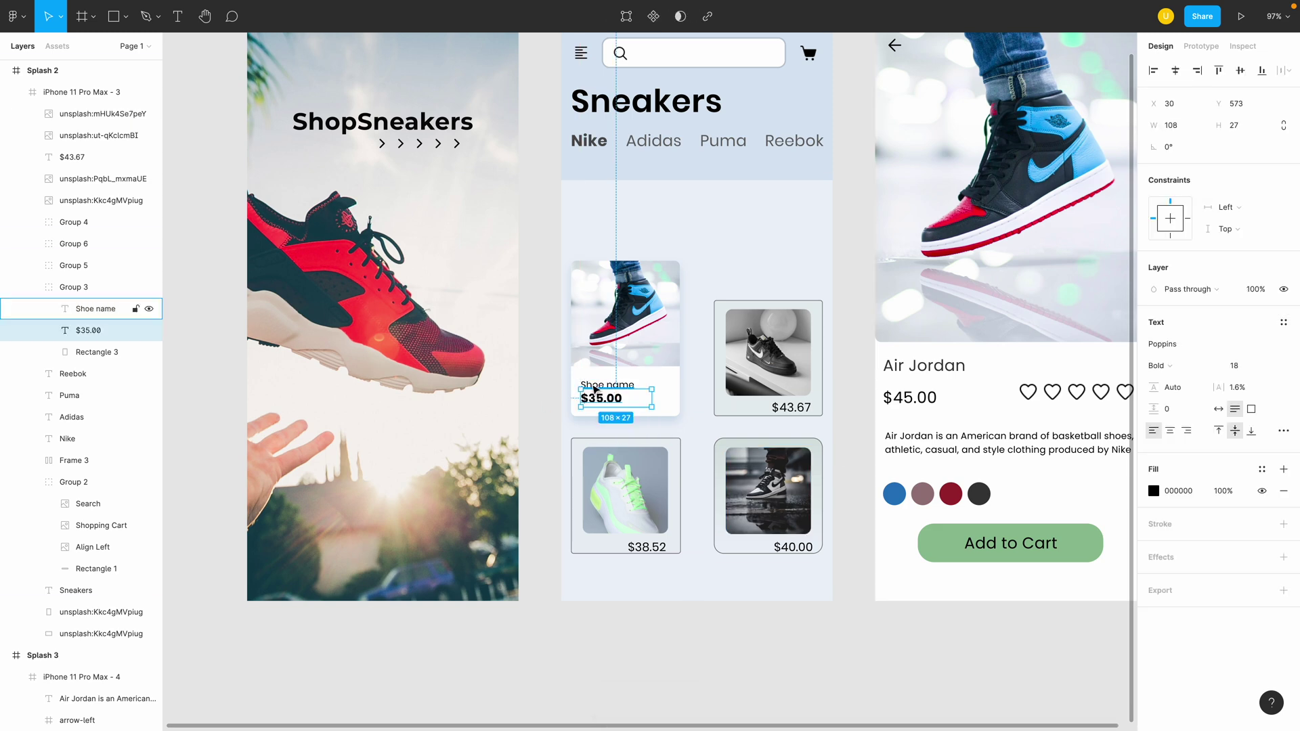
# Nudge the shoe name and price up together and shorten the card's lower edge for a total card height of 229
pyautogui.keyDown('shift'); pyautogui.click(608, 386); pyautogui.keyUp('shift')
pyautogui.press('Up')
pyautogui.press('Up')
pyautogui.press('Up')
pyautogui.press('Up')
pyautogui.press('Up')
pyautogui.press('Up')
pyautogui.press('Up')
pyautogui.click(665, 404)
pyautogui.moveTo(667, 417); pyautogui.dragTo(667, 414)
# Lock the pale blue 414 × 642 background rectangle on Splash 2
pyautogui.scroll(-5, 667, 414)
pyautogui.click(668, 521)
pyautogui.doubleClick(633, 498)
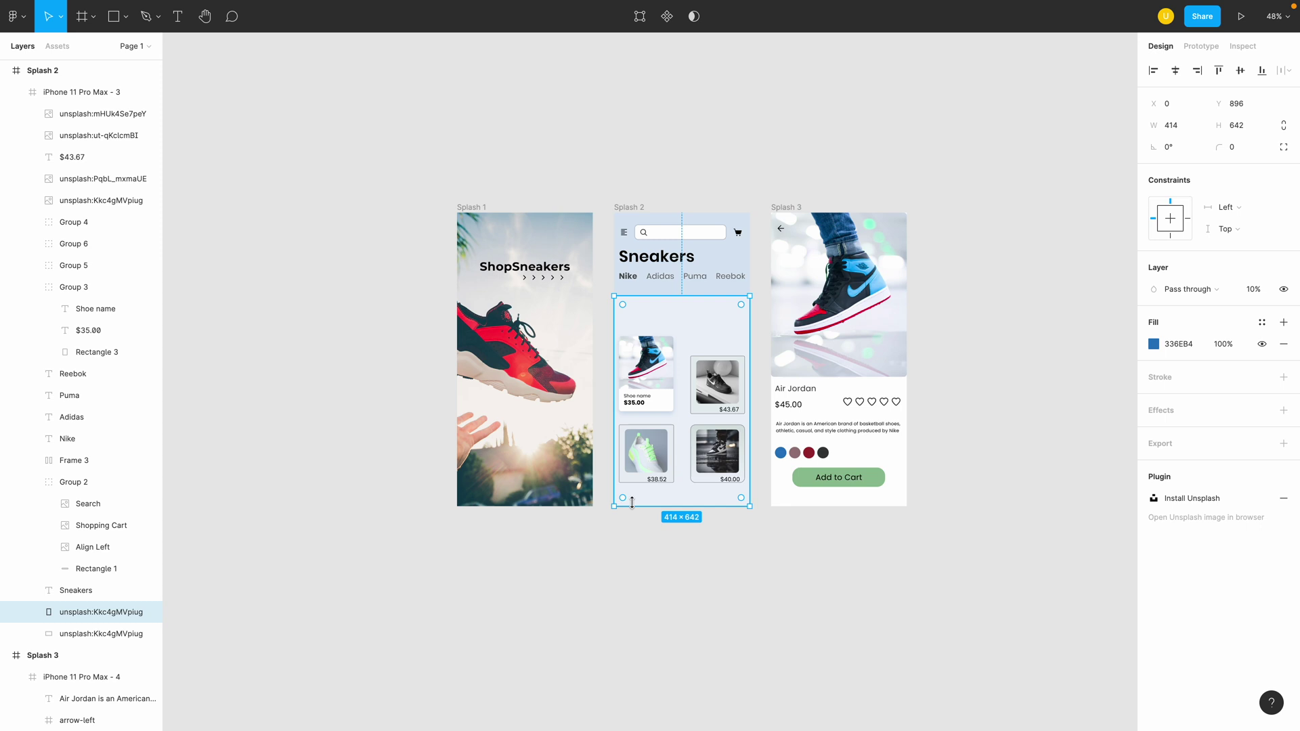
pyautogui.rightClick(88, 612)
pyautogui.click(125, 668)
pyautogui.click(613, 520)
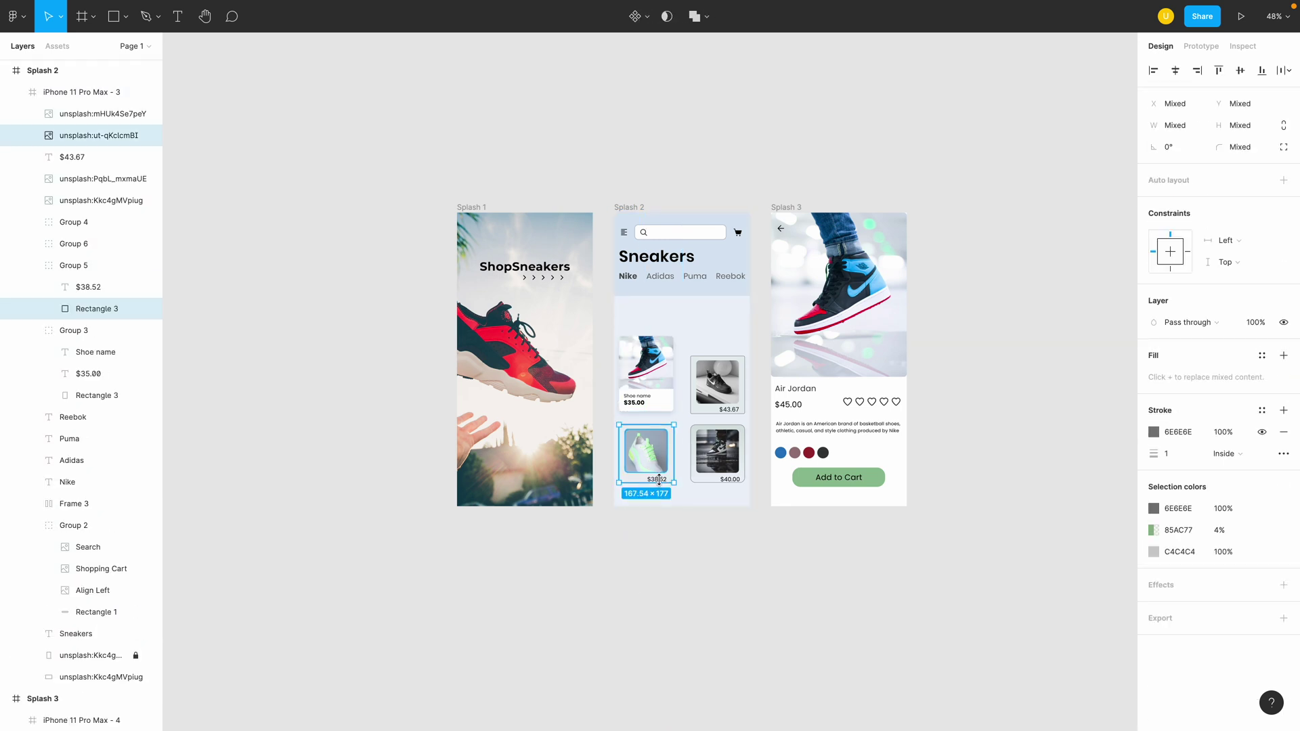
# Delete the price texts and outlined rectangles of the other three product cards, keeping only their shoe images
pyautogui.keyDown('super'); pyautogui.click(656, 480); pyautogui.keyUp('super')
pyautogui.press('Delete')
pyautogui.keyDown('super'); pyautogui.click(732, 479); pyautogui.keyUp('super')
pyautogui.press('Delete')
pyautogui.keyDown('super'); pyautogui.click(728, 410); pyautogui.keyUp('super')
pyautogui.press('Delete')
pyautogui.keyDown('super'); pyautogui.click(703, 414); pyautogui.keyUp('super')
pyautogui.press('Delete')
pyautogui.keyDown('super'); pyautogui.click(704, 427); pyautogui.keyUp('super')
pyautogui.press('Delete')
pyautogui.keyDown('super'); pyautogui.click(670, 479); pyautogui.keyUp('super')
pyautogui.press('Delete')
# Change the Splash 2 header background's fill to white
pyautogui.keyDown('super'); pyautogui.click(725, 257); pyautogui.keyUp('super')
pyautogui.click(1154, 343)
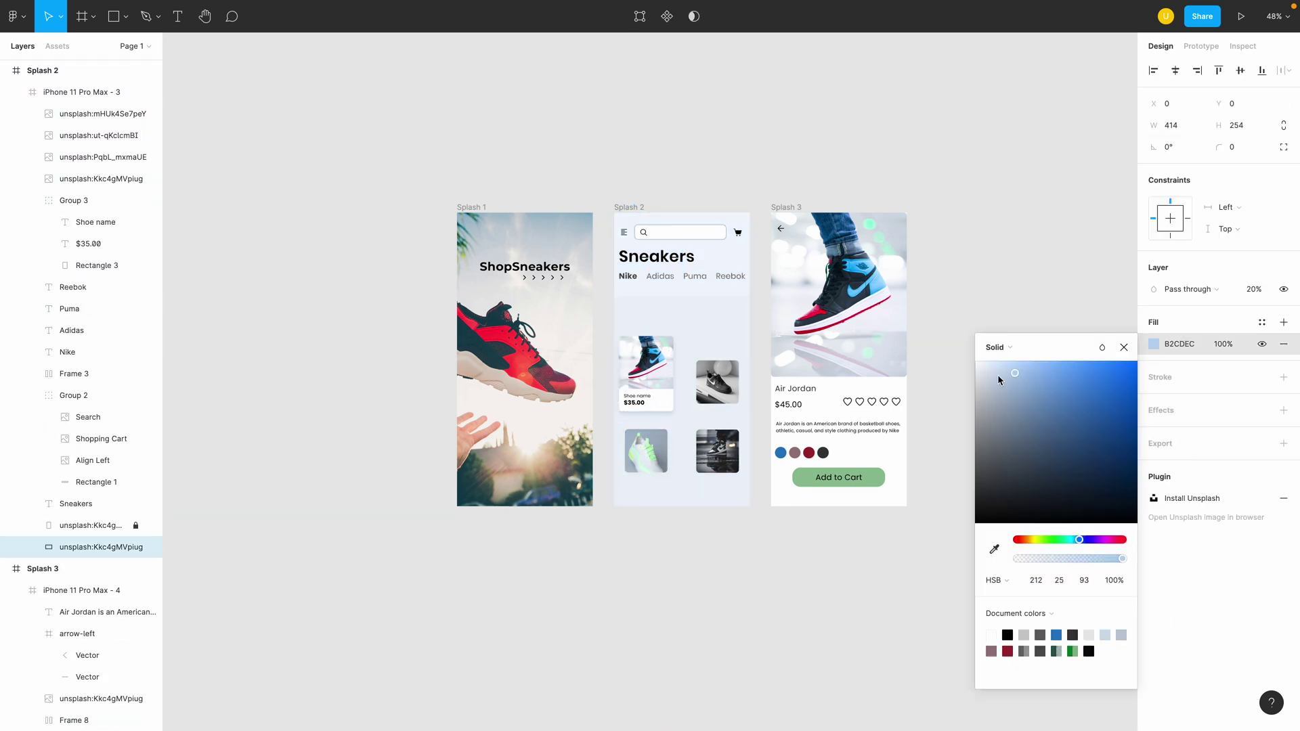
pyautogui.moveTo(1001, 377); pyautogui.dragTo(973, 359)
pyautogui.click(827, 128)
# Group the first card's shoe image with its text and rectangle group, and name the group "Shoe"
pyautogui.click(75, 204)
pyautogui.click(35, 201)
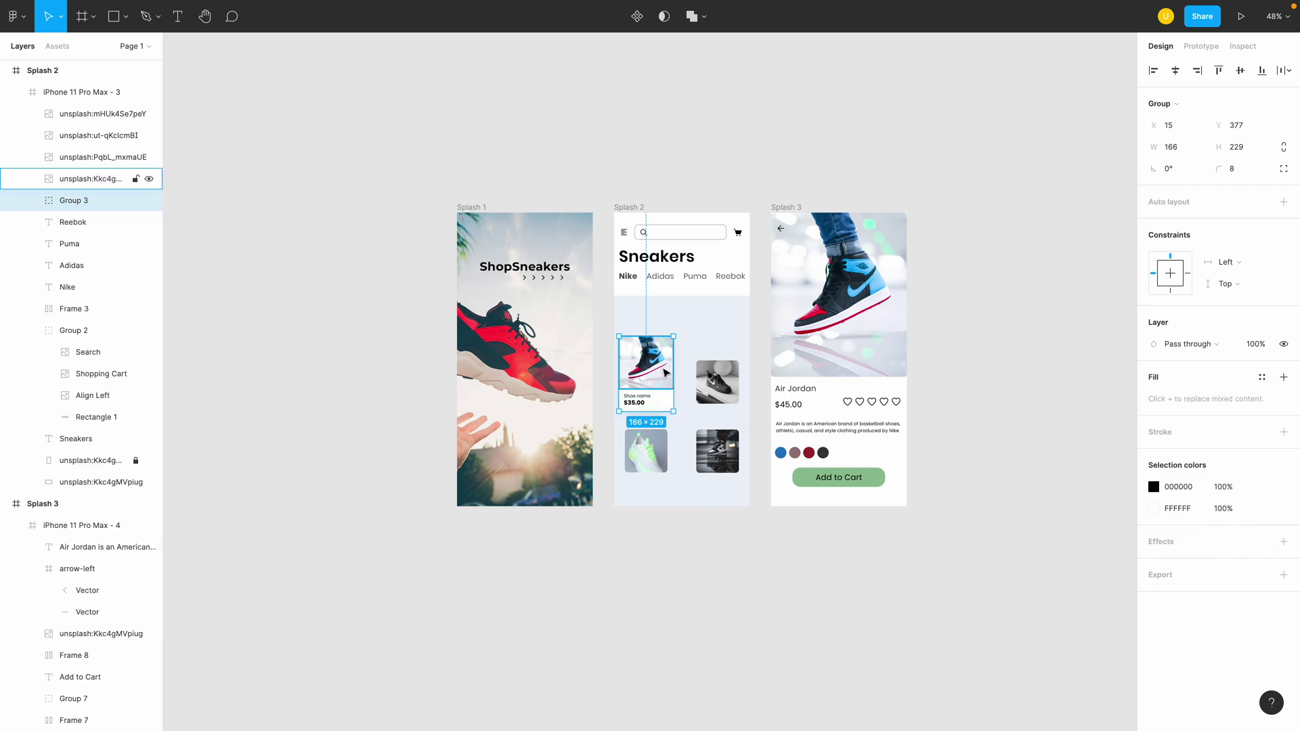
pyautogui.keyDown('shift'); pyautogui.click(662, 373); pyautogui.keyUp('shift')
pyautogui.press('super+g')
pyautogui.doubleClick(70, 180)
pyautogui.write('Shoe')
pyautogui.press('Return')
# Move the Shoe card up to Y 267, shift the grey sneaker image out of the way, and duplicate the card beside it
pyautogui.moveTo(647, 382); pyautogui.dragTo(651, 346)
pyautogui.press('super+plus')
pyautogui.moveTo(742, 362); pyautogui.dragTo(642, 452)
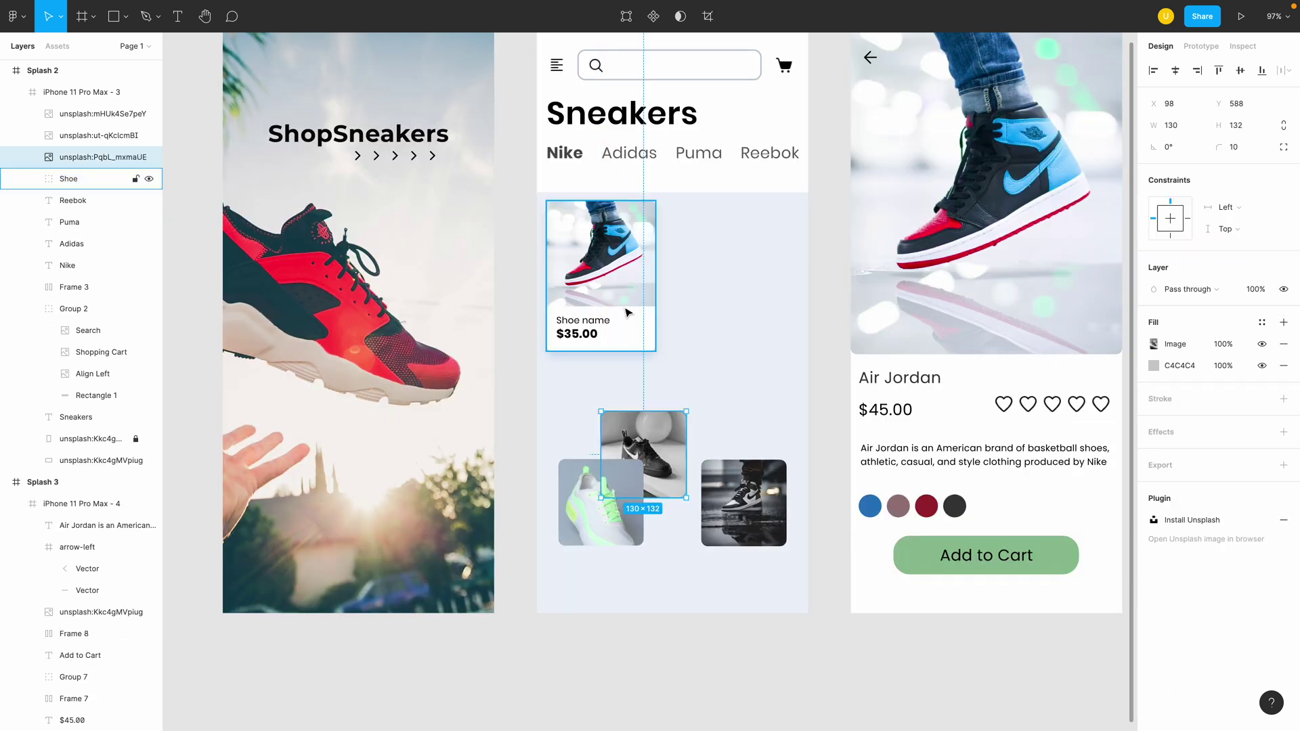
pyautogui.moveTo(614, 309); pyautogui.dragTo(724, 233)
# Move the grey sneaker image into the second Shoe card, enlarge it to 166 × 161, and delete the card's original image
pyautogui.click(643, 439)
pyautogui.press('Delete')
pyautogui.keyDown('super'); pyautogui.click(725, 279); pyautogui.keyUp('super')
pyautogui.press('super+v')
pyautogui.moveTo(752, 287); pyautogui.dragTo(775, 306)
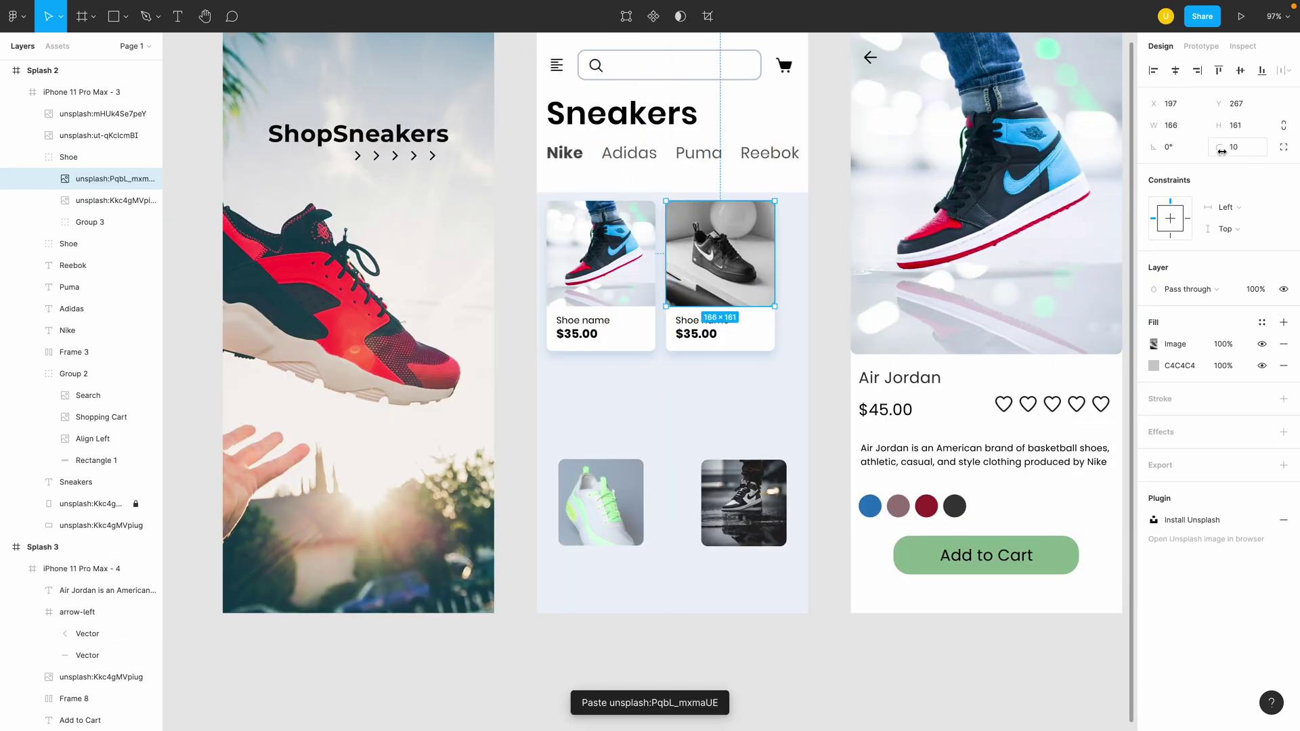
pyautogui.click(94, 201)
pyautogui.press('Delete')
# Move the first Shoe card to X 16 and the second to X 232 for equal side margins
pyautogui.click(572, 350)
pyautogui.keyDown('super'); pyautogui.click(589, 285); pyautogui.keyUp('super')
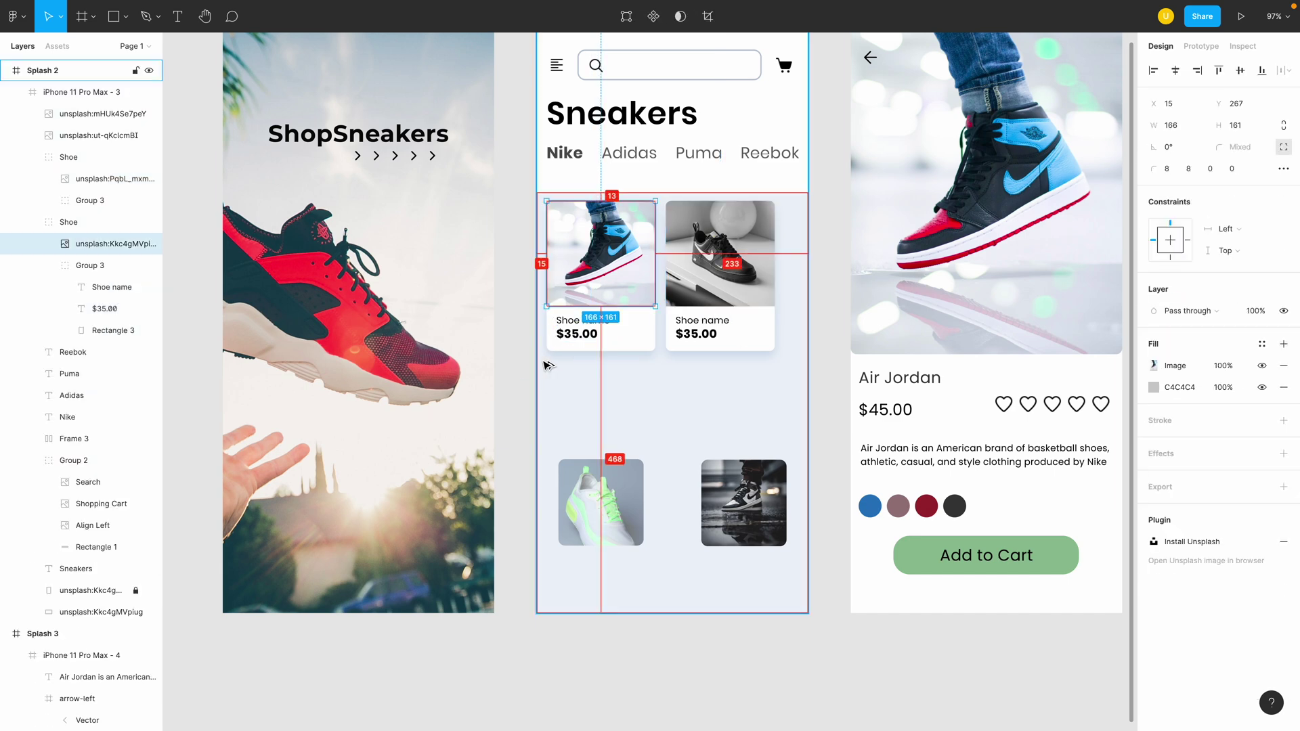
pyautogui.hotkey('shift', 'Return')
pyautogui.press('Right')
pyautogui.click(728, 304)
pyautogui.hotkey('shift', 'Right')
pyautogui.hotkey('shift', 'Right')
pyautogui.hotkey('shift', 'Right')
pyautogui.press('Right')
pyautogui.press('Right')
pyautogui.press('Right')
pyautogui.press('Right')
pyautogui.press('Right')
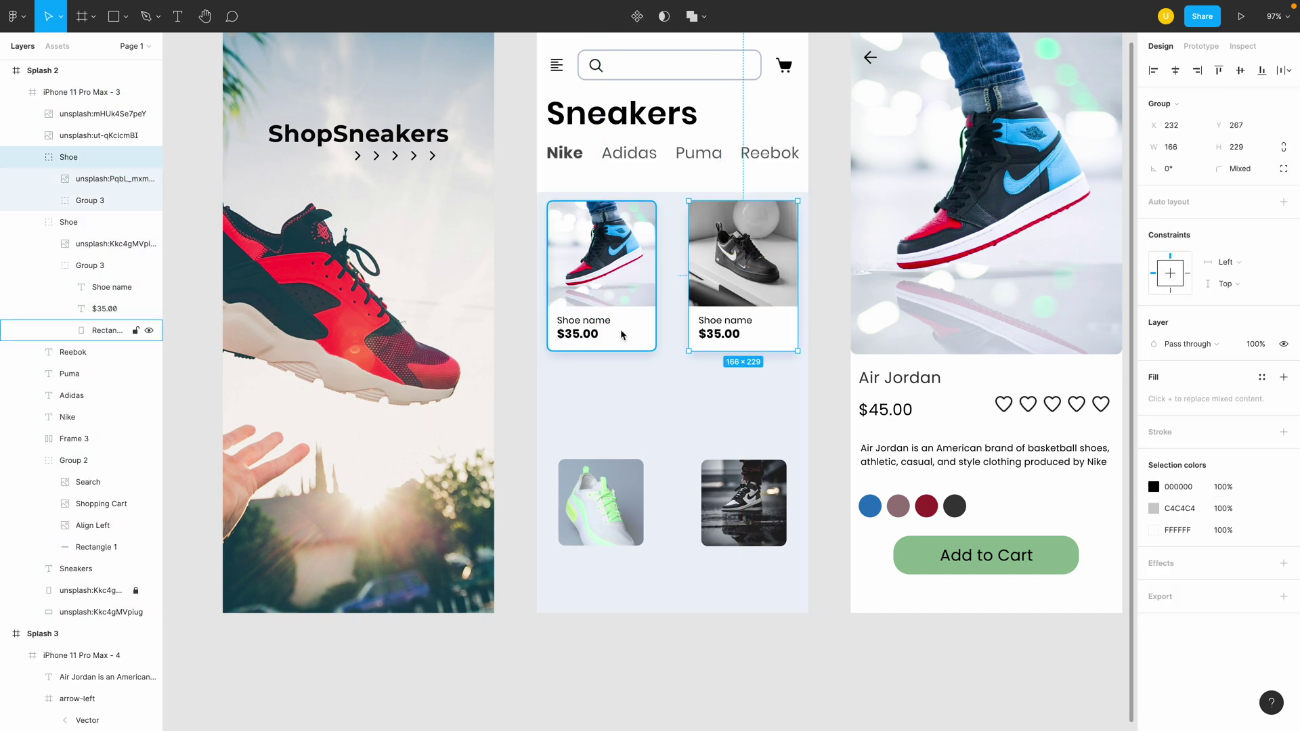
# Widen the white rectangles of both Shoe cards to about 186
pyautogui.press('super+space')
pyautogui.press('super+space')
pyautogui.keyDown('super'); pyautogui.click(624, 335); pyautogui.keyUp('super')
pyautogui.moveTo(654, 342); pyautogui.dragTo(668, 342)
pyautogui.keyDown('super'); pyautogui.click(725, 344); pyautogui.keyUp('super')
pyautogui.moveTo(798, 338); pyautogui.dragTo(809, 339)
pyautogui.click(765, 383)
pyautogui.click(769, 334)
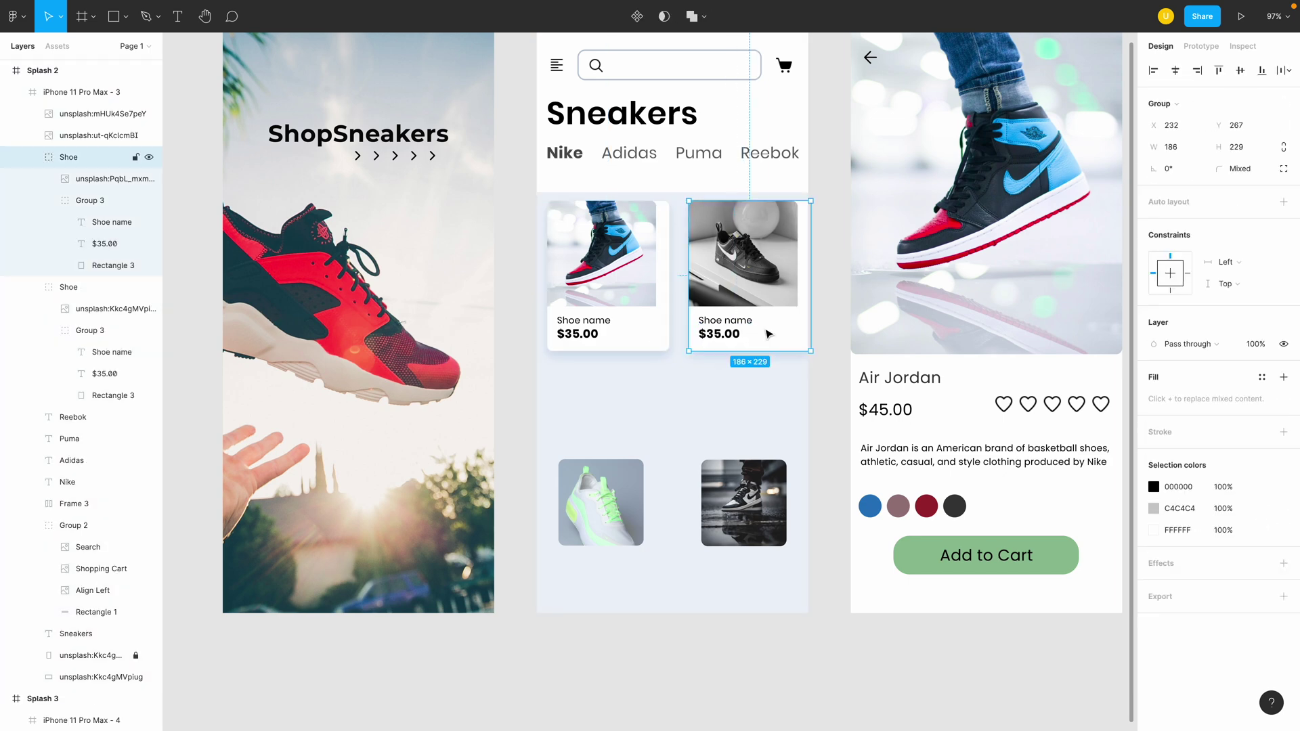
# Shift the second Shoe card left to fit within the screen and narrow both cards to 183 wide
pyautogui.hotkey('shift', 'Left')
pyautogui.hotkey('shift', 'Left')
pyautogui.press('Left')
pyautogui.keyDown('super'); pyautogui.click(631, 337); pyautogui.keyUp('super')
pyautogui.press('super+Left')
pyautogui.press('super+Left')
pyautogui.press('super+Left')
pyautogui.click(761, 335)
pyautogui.press('Right')
pyautogui.press('Right')
pyautogui.press('Right')
# Nudge both Shoe cards down slightly and widen their shoe images to the full card width
pyautogui.click(631, 330)
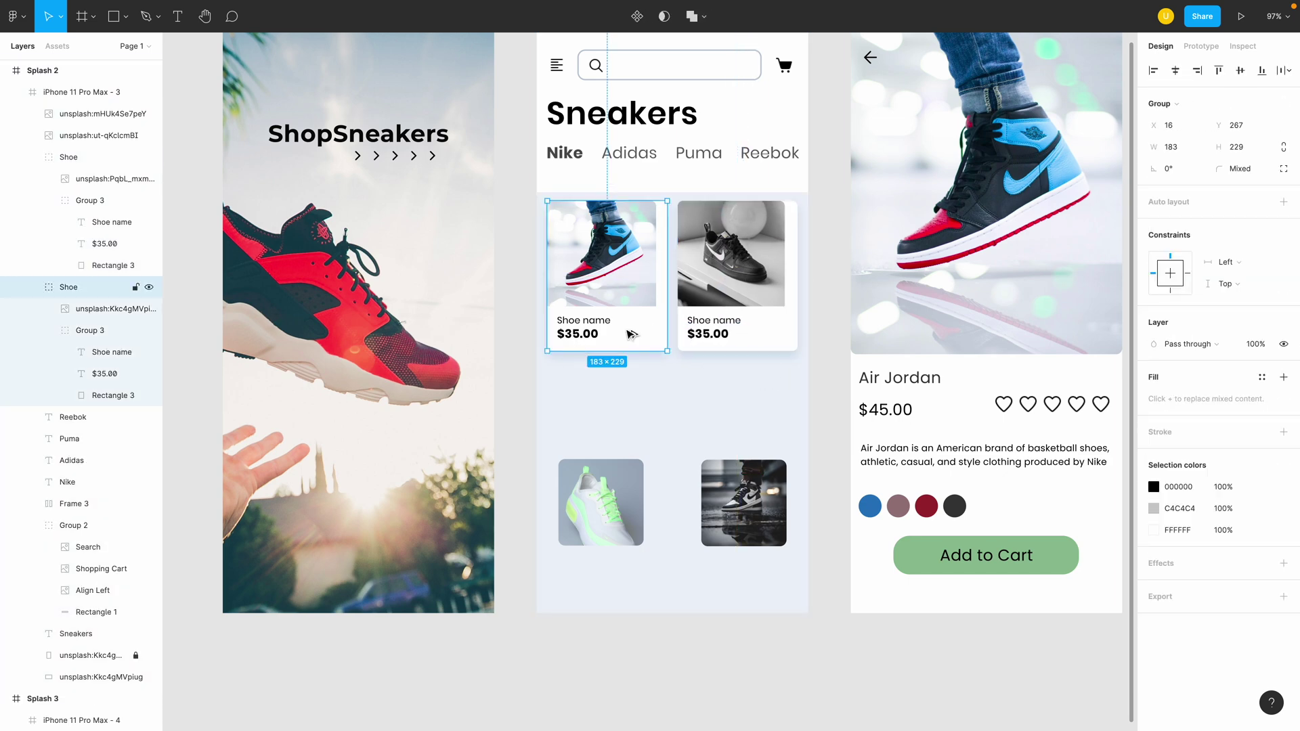
pyautogui.keyDown('shift'); pyautogui.click(725, 271); pyautogui.keyUp('shift')
pyautogui.press('Down')
pyautogui.press('Down')
pyautogui.press('Down')
pyautogui.keyDown('super'); pyautogui.click(647, 266); pyautogui.keyUp('super')
pyautogui.keyDown('super'); pyautogui.click(738, 264); pyautogui.keyUp('super')
pyautogui.moveTo(785, 258); pyautogui.dragTo(797, 257)
pyautogui.click(746, 387)
pyautogui.press('super+minus')
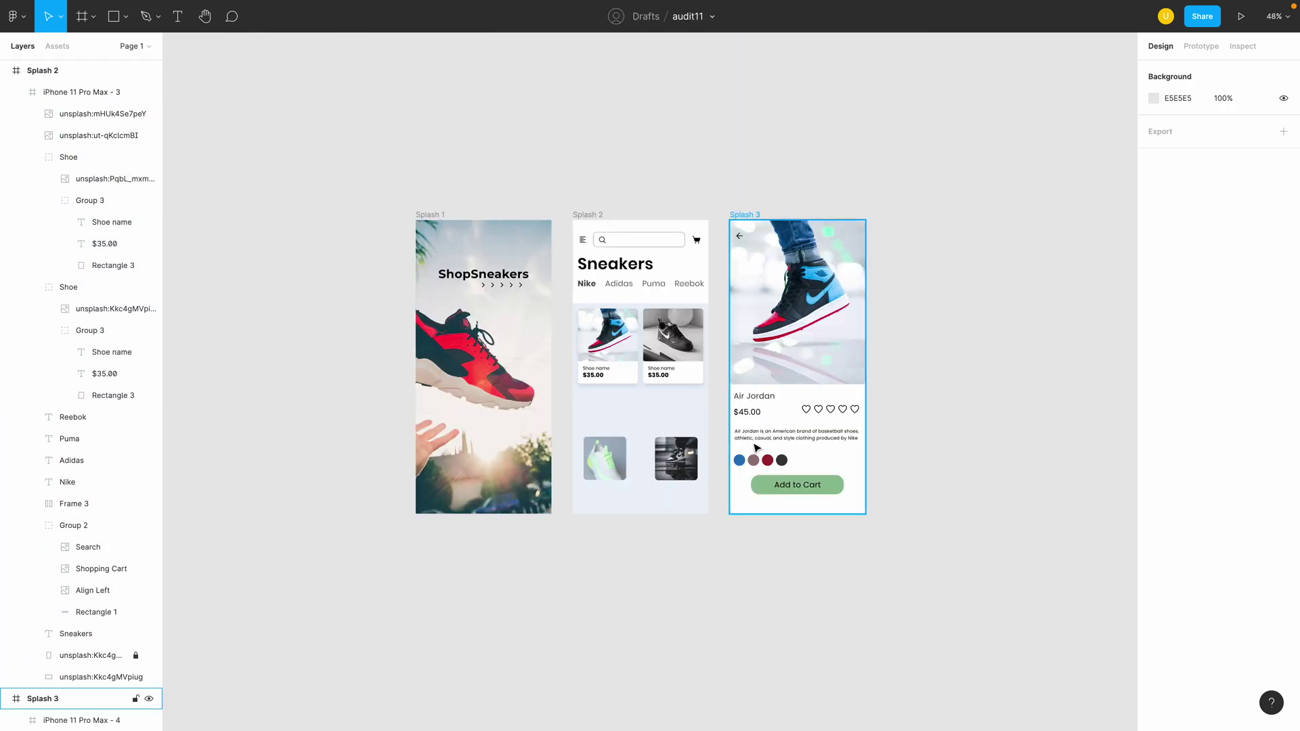
# Recolour the Nike category label above the product cards in blue
pyautogui.click(634, 266)
pyautogui.click(605, 297)
pyautogui.press('super+equal')
pyautogui.click(569, 274)
pyautogui.click(1154, 491)
pyautogui.click(655, 100)
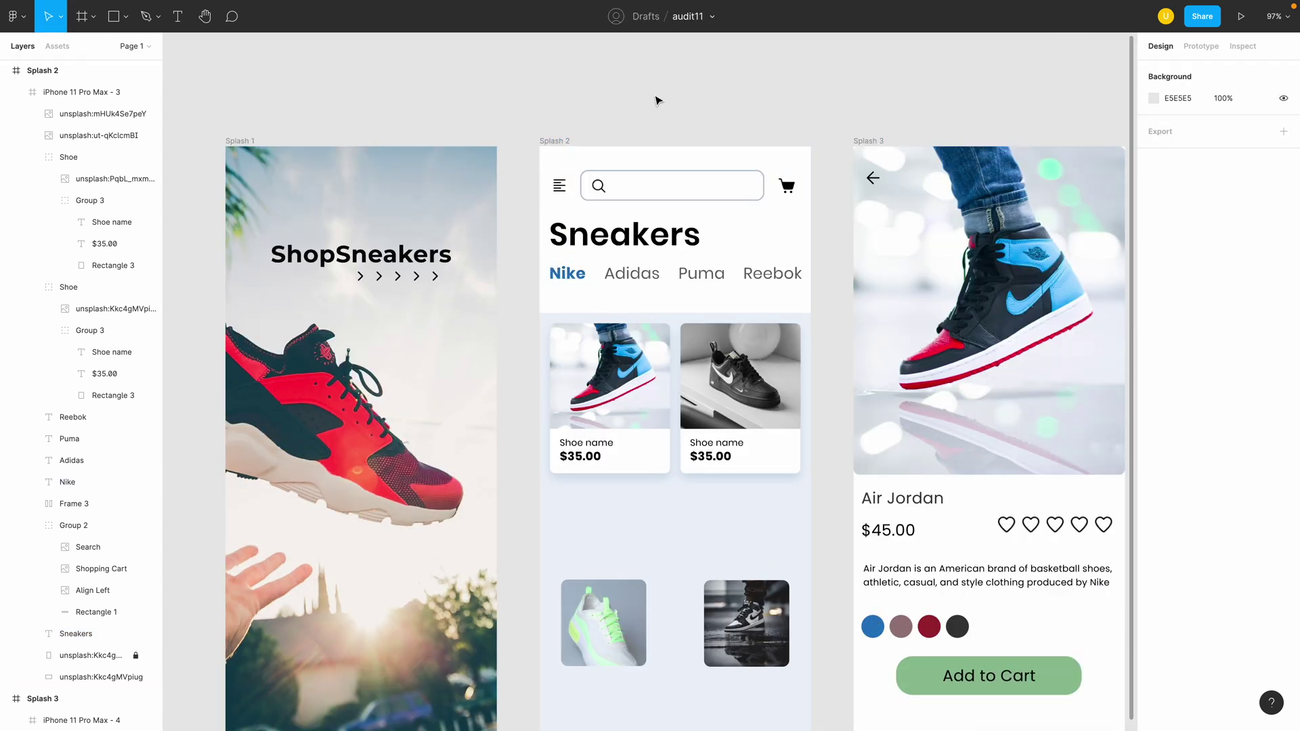
# Set the Nike, Adidas, Puma and Reebok category labels to font size 20
pyautogui.doubleClick(567, 274)
pyautogui.keyDown('shift'); pyautogui.click(631, 274); pyautogui.keyUp('shift')
pyautogui.keyDown('shift'); pyautogui.click(711, 275); pyautogui.keyUp('shift')
pyautogui.keyDown('shift'); pyautogui.click(772, 274); pyautogui.keyUp('shift')
pyautogui.click(1236, 421)
pyautogui.write('20')
pyautogui.click(744, 111)
# Duplicate both Shoe cards and place the copies as a second row below the originals
pyautogui.click(609, 261)
pyautogui.keyDown('shift'); pyautogui.click(778, 273); pyautogui.keyUp('shift')
pyautogui.press('super+d')
pyautogui.moveTo(778, 273); pyautogui.dragTo(778, 433)
# Place the green shoe image in the second row's first product card at 183 × 161 and edit its corner radii individually
pyautogui.press('super+x')
pyautogui.press('super+v')
pyautogui.moveTo(637, 421); pyautogui.dragTo(671, 440)
pyautogui.click(1283, 147)
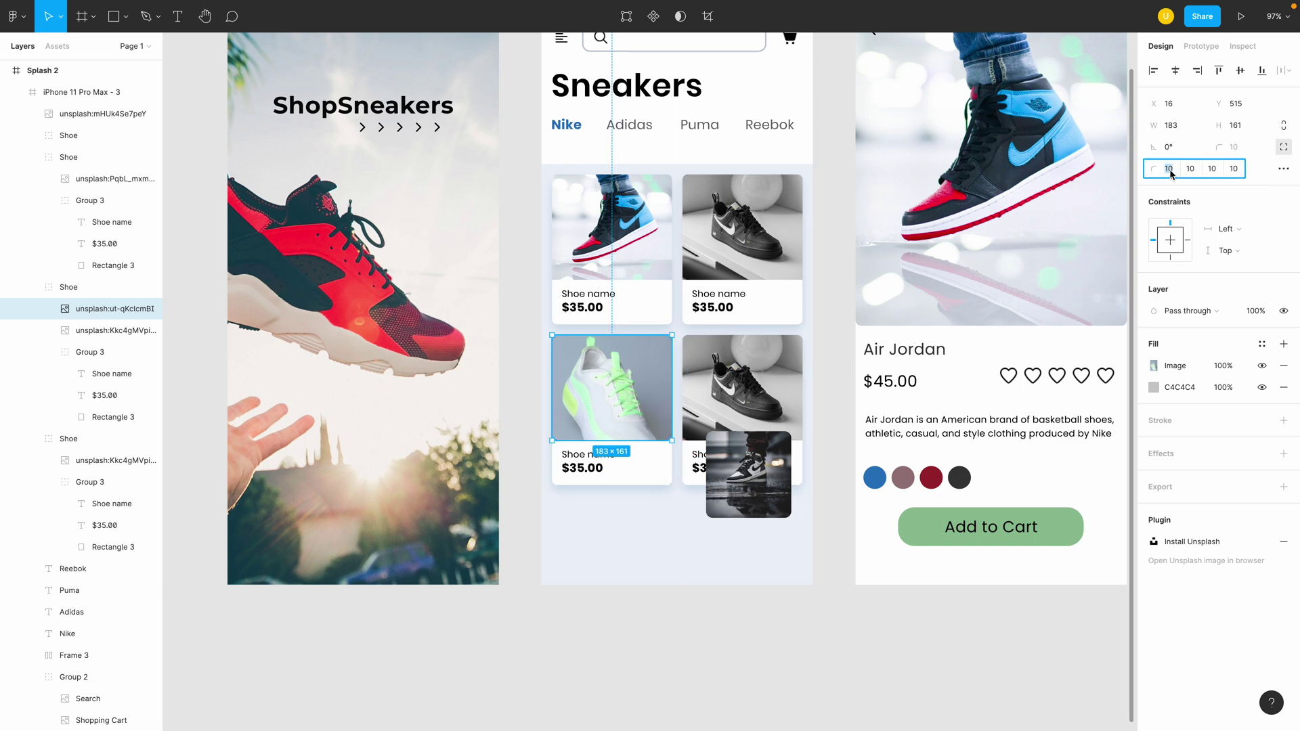
pyautogui.click(832, 444)
# Fit the dark sneaker image into the second row's second card at 183 × 161, with top corner radii of 8 and square bottom corners
pyautogui.click(744, 489)
pyautogui.press('super+x')
pyautogui.click(742, 407)
pyautogui.press('super+v')
pyautogui.moveTo(744, 490); pyautogui.dragTo(802, 440)
pyautogui.click(1283, 147)
pyautogui.click(1216, 169)
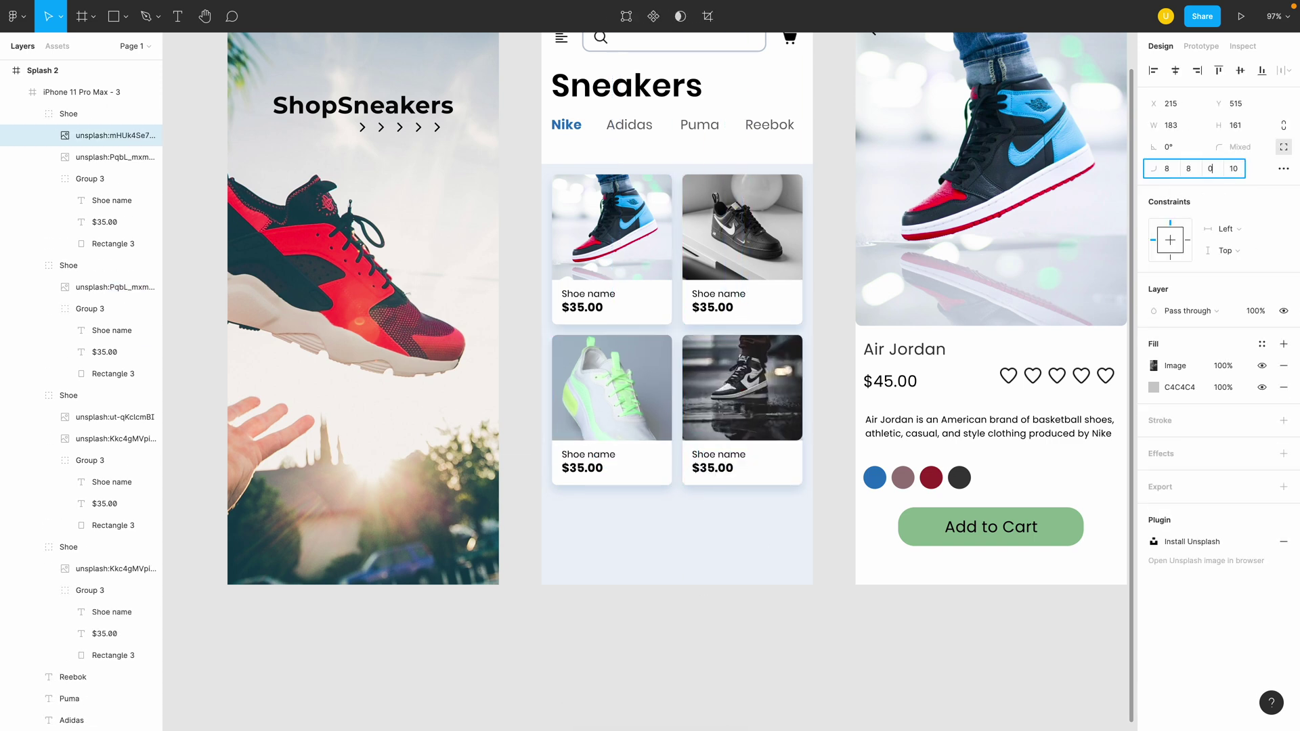
pyautogui.click(833, 406)
# Duplicate the top row's two Shoe cards and place the copies as a third row beneath the grid
pyautogui.doubleClick(621, 278)
pyautogui.keyDown('shift'); pyautogui.click(738, 226); pyautogui.keyUp('shift')
pyautogui.press('super+d')
pyautogui.moveTo(738, 226); pyautogui.dragTo(738, 547)
pyautogui.click(833, 550)
pyautogui.scroll(-5, 833, 549)
pyautogui.hscroll(1, 700, 615)
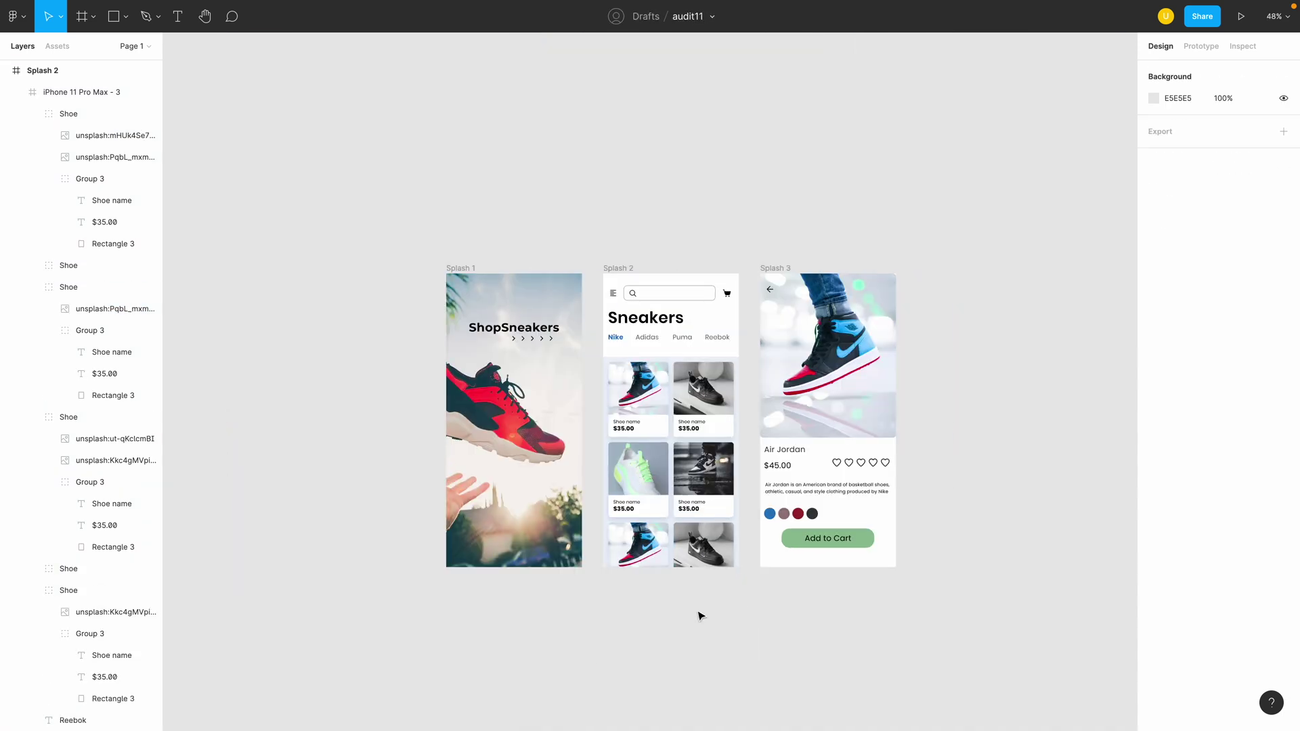
# Draw an 82 × 43 rectangle with corner radius 8 over the Nike label and fill it with the swatch blue 336EB4 from Splash 3
pyautogui.scroll(5, 661, 356)
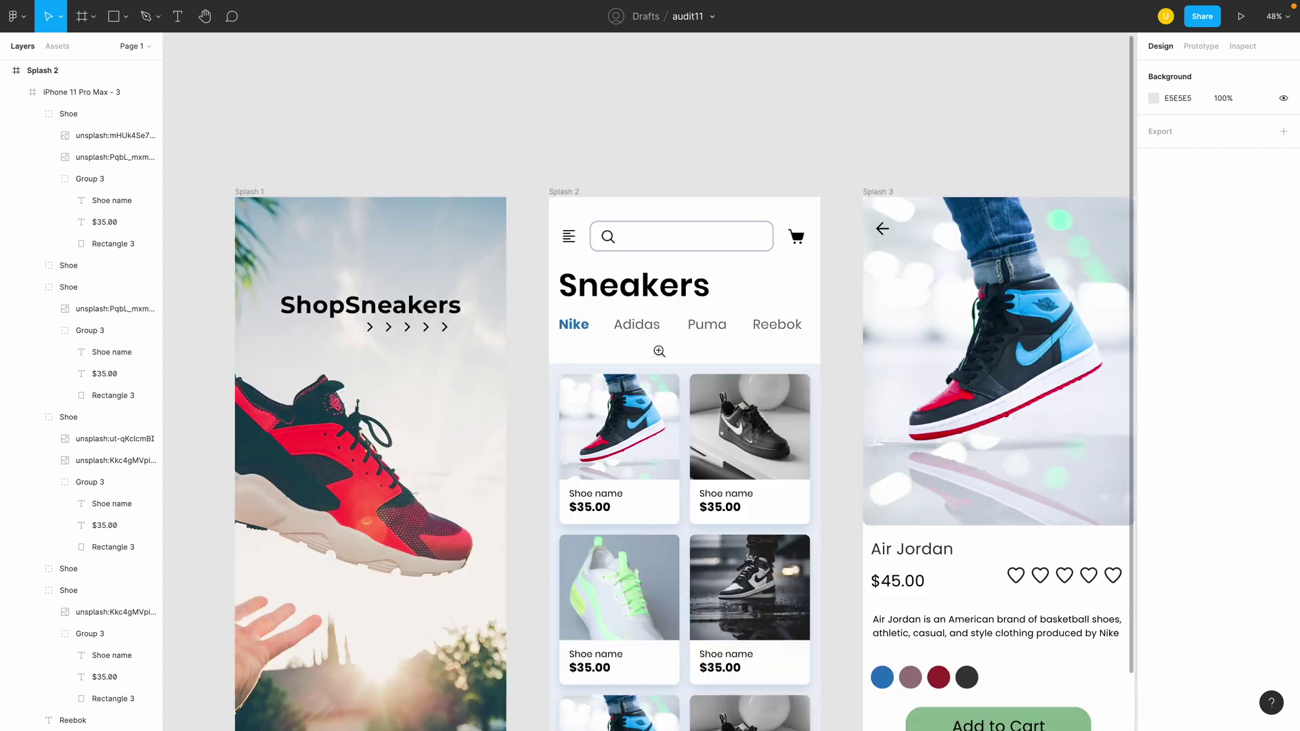
pyautogui.click(624, 356)
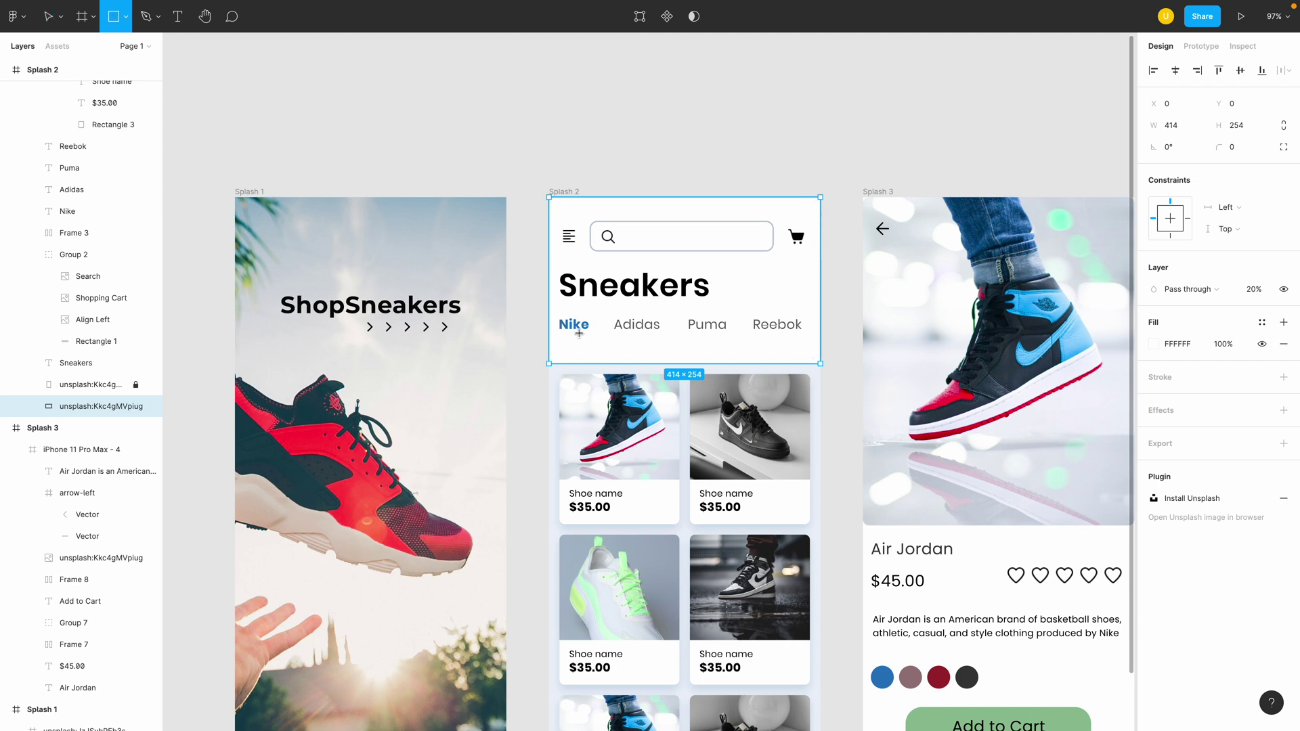
pyautogui.moveTo(560, 317); pyautogui.dragTo(613, 346)
pyautogui.moveTo(98, 255); pyautogui.dragTo(95, 222)
pyautogui.moveTo(613, 345); pyautogui.dragTo(619, 334)
pyautogui.click(1154, 344)
pyautogui.click(993, 547)
pyautogui.click(882, 677)
pyautogui.click(1243, 148)
# Recolour the Nike label white and shift the Nike, Adidas, Puma and Reebok labels right to suit button backgrounds
pyautogui.click(574, 325)
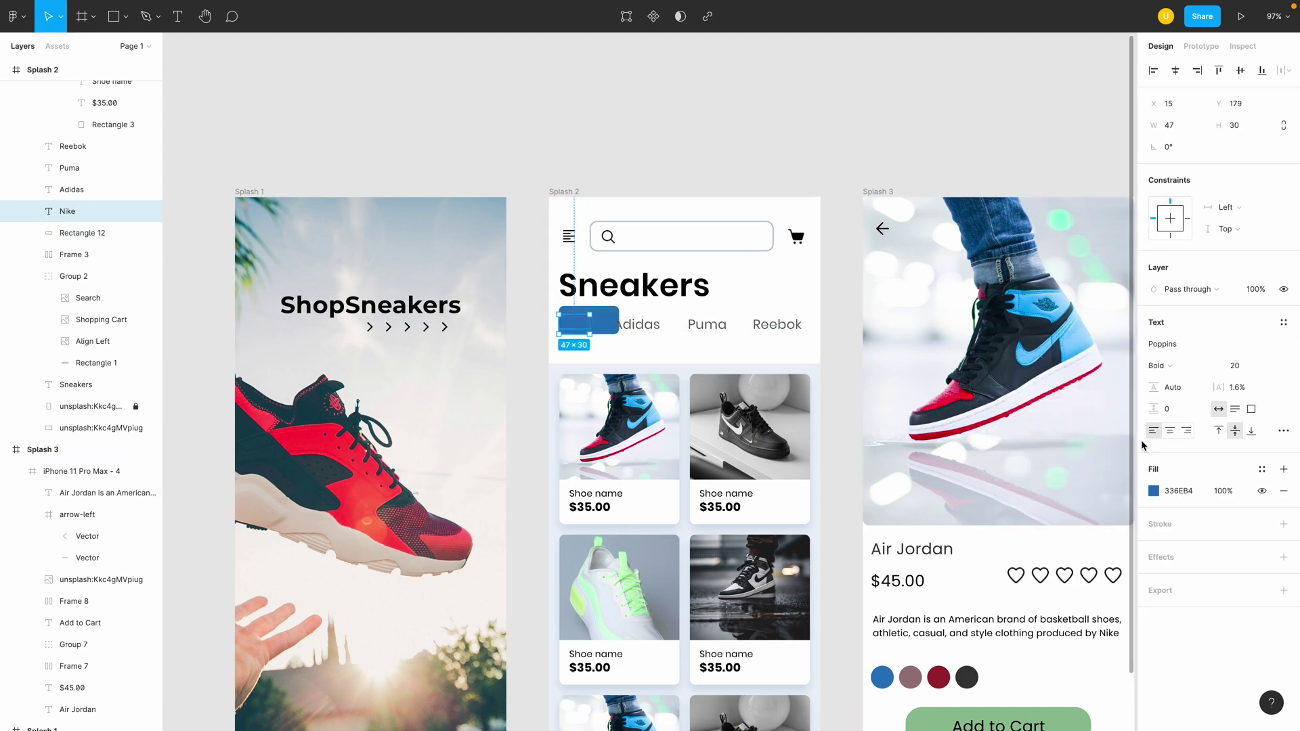
pyautogui.click(1154, 491)
pyautogui.click(637, 325)
pyautogui.keyDown('shift'); pyautogui.click(707, 325); pyautogui.keyUp('shift')
pyautogui.keyDown('shift'); pyautogui.click(783, 327); pyautogui.keyUp('shift')
pyautogui.moveTo(783, 327); pyautogui.dragTo(803, 322)
pyautogui.moveTo(574, 324); pyautogui.dragTo(713, 312)
# Duplicate the blue rectangle behind the Adidas label and paste the product card background's properties onto the copy
pyautogui.scroll(5, 604, 342)
pyautogui.click(623, 322)
pyautogui.press('super+d')
pyautogui.rightClick(737, 635)
pyautogui.moveTo(778, 394)
pyautogui.click(911, 454)
pyautogui.rightClick(643, 308)
pyautogui.moveTo(718, 369)
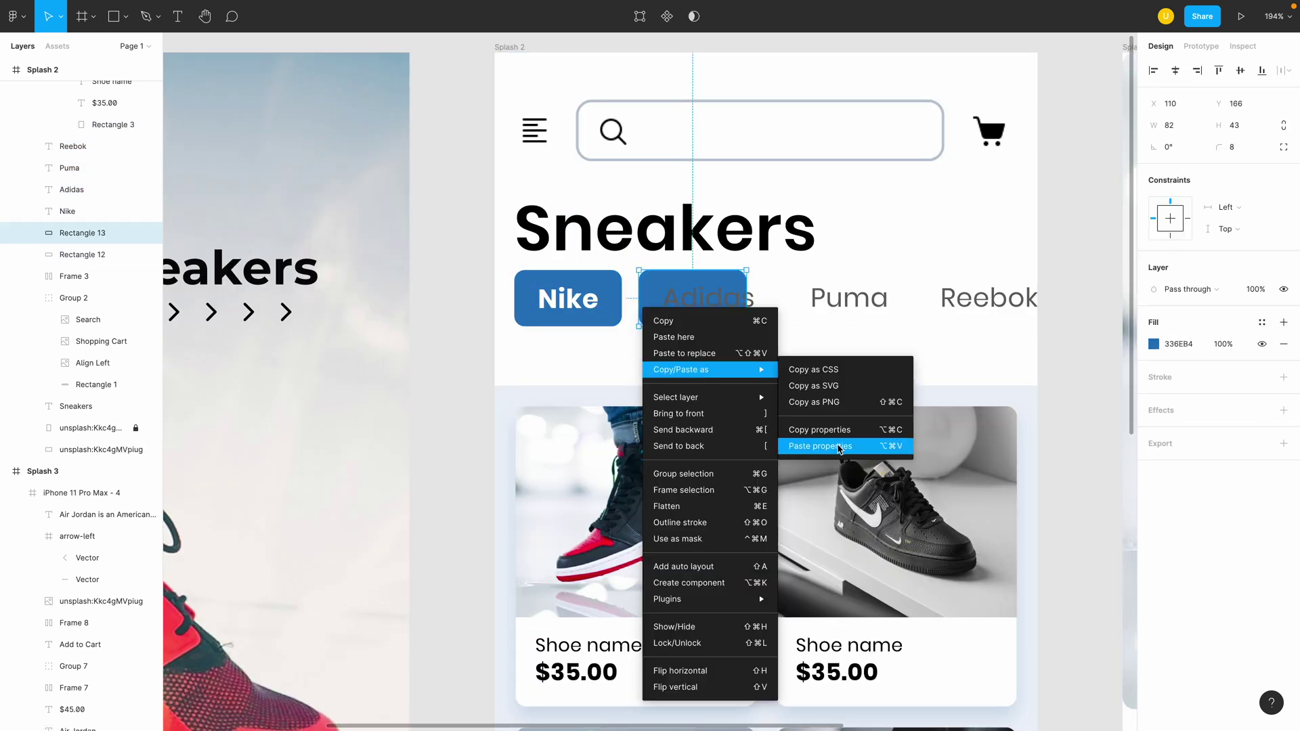
pyautogui.click(840, 446)
# Copy the white Adidas button background behind the Puma and Reebok labels, adjusting the widths and spacing to fit the text
pyautogui.click(624, 328)
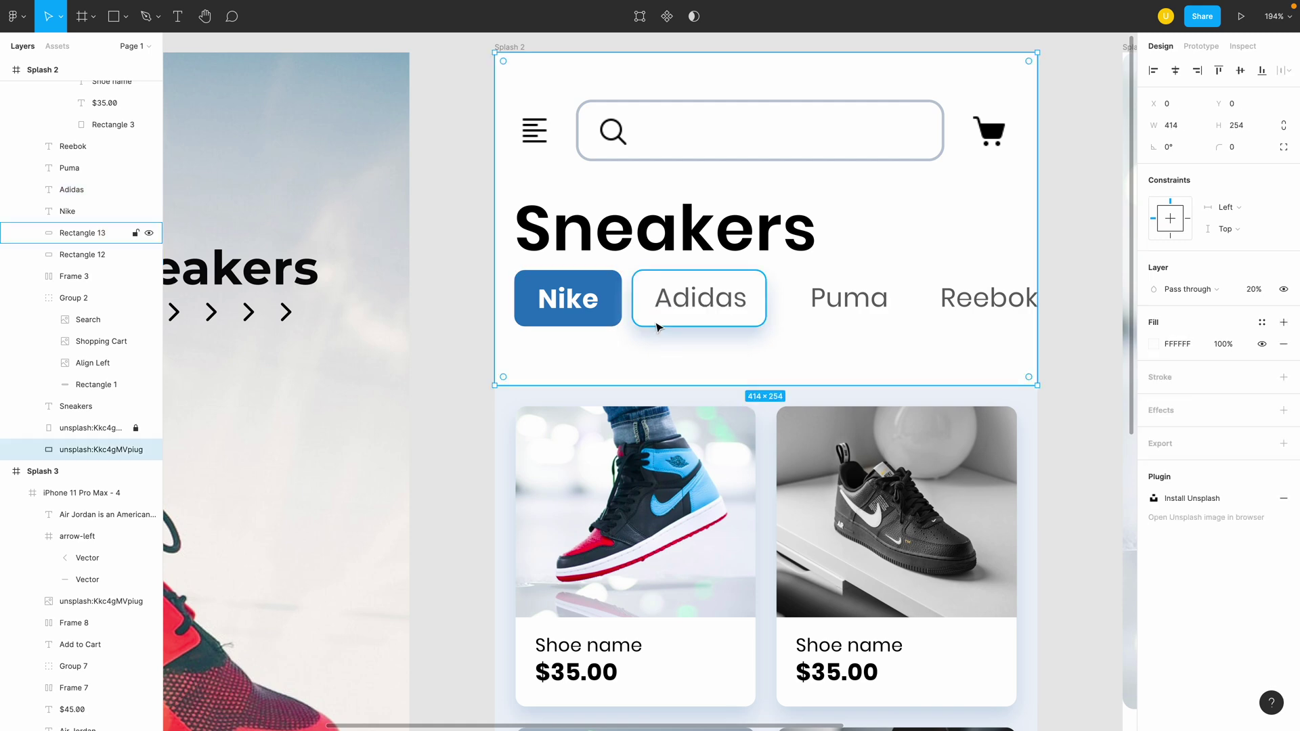
pyautogui.moveTo(656, 323); pyautogui.dragTo(894, 310)
pyautogui.click(887, 319)
pyautogui.moveTo(790, 320); pyautogui.dragTo(921, 325)
pyautogui.moveTo(961, 302); pyautogui.dragTo(946, 302)
pyautogui.click(929, 319)
pyautogui.moveTo(1023, 310); pyautogui.dragTo(1050, 310)
pyautogui.hscroll(4, 908, 319)
pyautogui.click(753, 398)
pyautogui.click(708, 304)
pyautogui.click(753, 355)
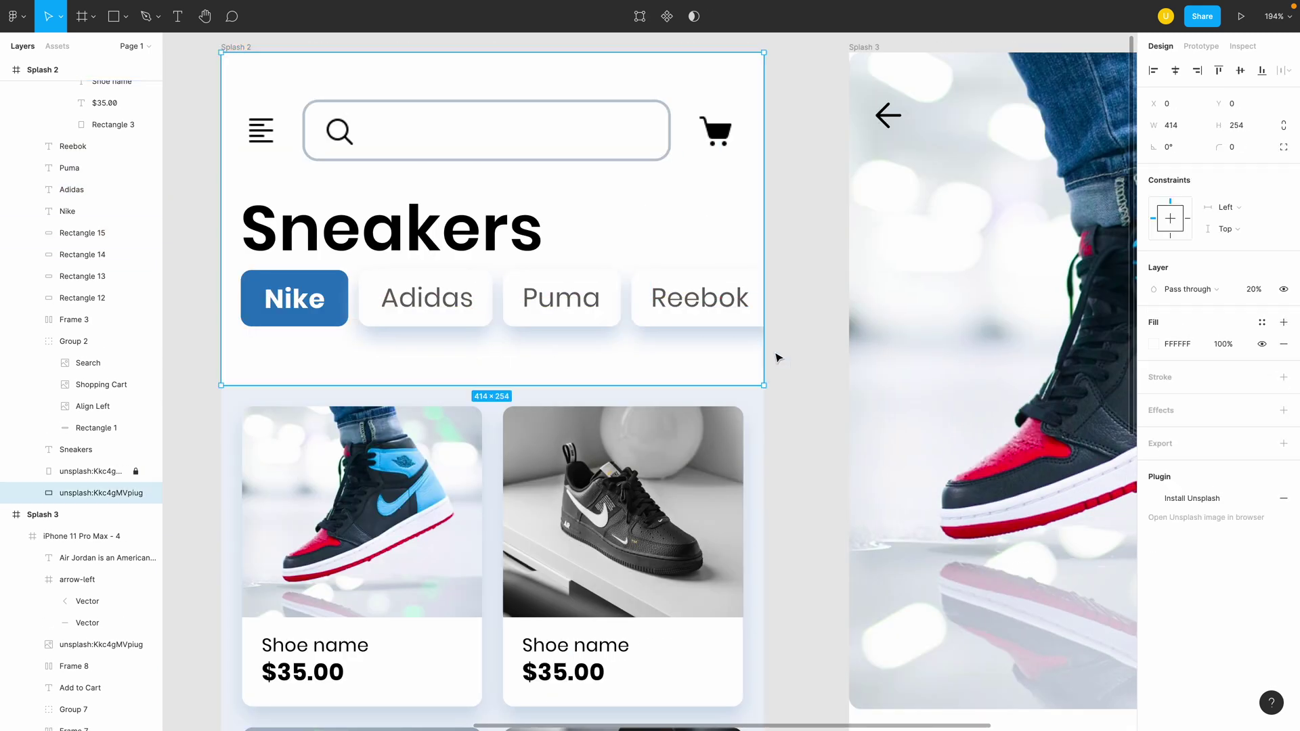
# Unlock the light blue background behind the product cards and extend its upper edge to just below the category buttons
pyautogui.click(485, 390)
pyautogui.scroll(-10, 141, 562)
pyautogui.click(137, 590)
pyautogui.moveTo(395, 398); pyautogui.dragTo(395, 362)
pyautogui.press('super+minus')
# Group the four category labels with their button backgrounds and align the group at X 16
pyautogui.click(331, 338)
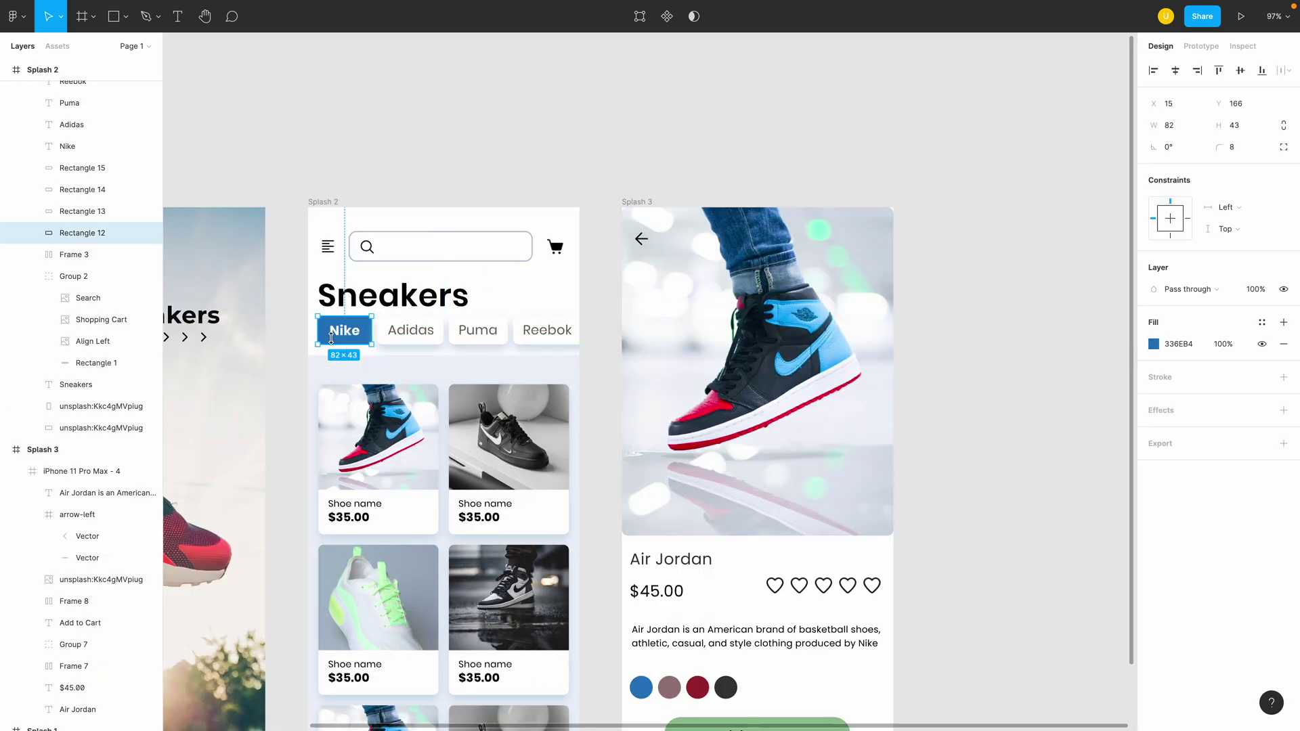
pyautogui.keyDown('shift'); pyautogui.click(344, 332); pyautogui.keyUp('shift')
pyautogui.keyDown('shift'); pyautogui.click(383, 335); pyautogui.keyUp('shift')
pyautogui.keyDown('shift'); pyautogui.click(406, 333); pyautogui.keyUp('shift')
pyautogui.keyDown('shift'); pyautogui.click(453, 334); pyautogui.keyUp('shift')
pyautogui.keyDown('shift'); pyautogui.click(472, 333); pyautogui.keyUp('shift')
pyautogui.keyDown('shift'); pyautogui.click(519, 334); pyautogui.keyUp('shift')
pyautogui.keyDown('shift'); pyautogui.click(542, 332); pyautogui.keyUp('shift')
pyautogui.press('super+g')
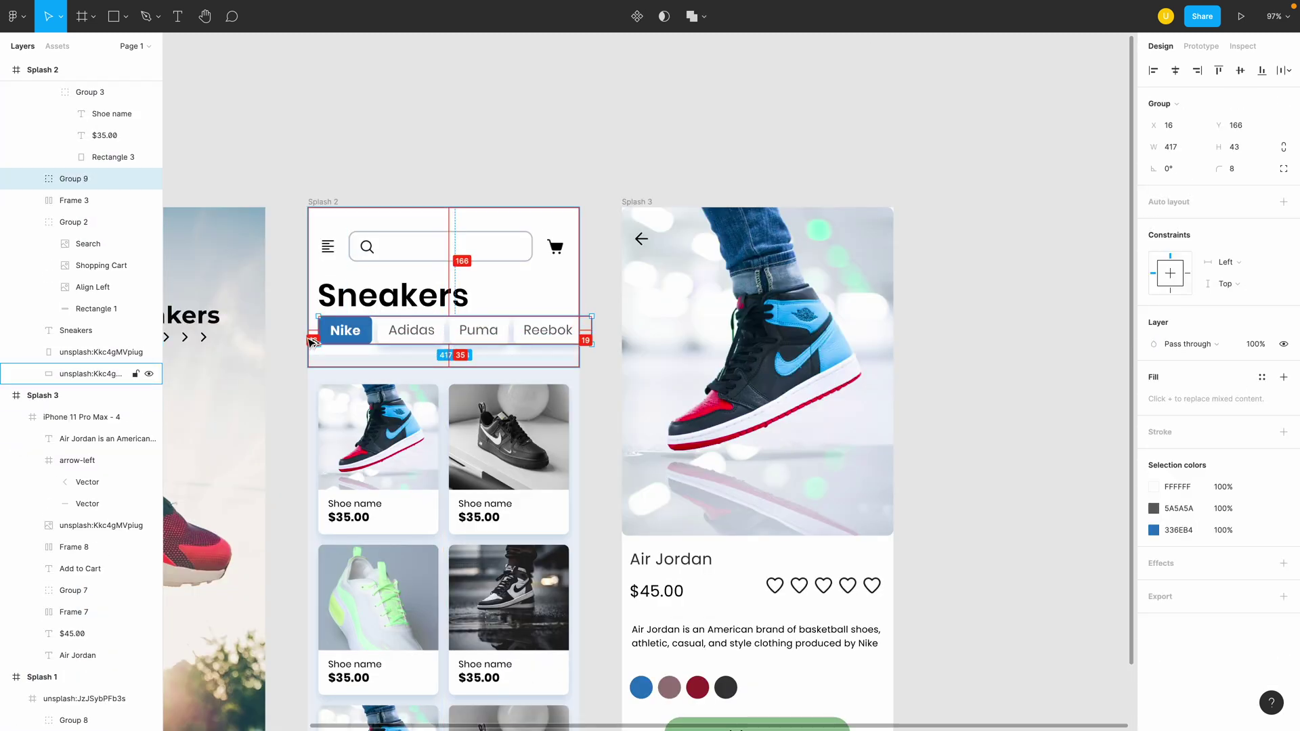
# Move the Sneakers heading up slightly to Y 86, between the search bar and the category buttons
pyautogui.click(395, 299)
pyautogui.moveTo(394, 299); pyautogui.dragTo(394, 298)
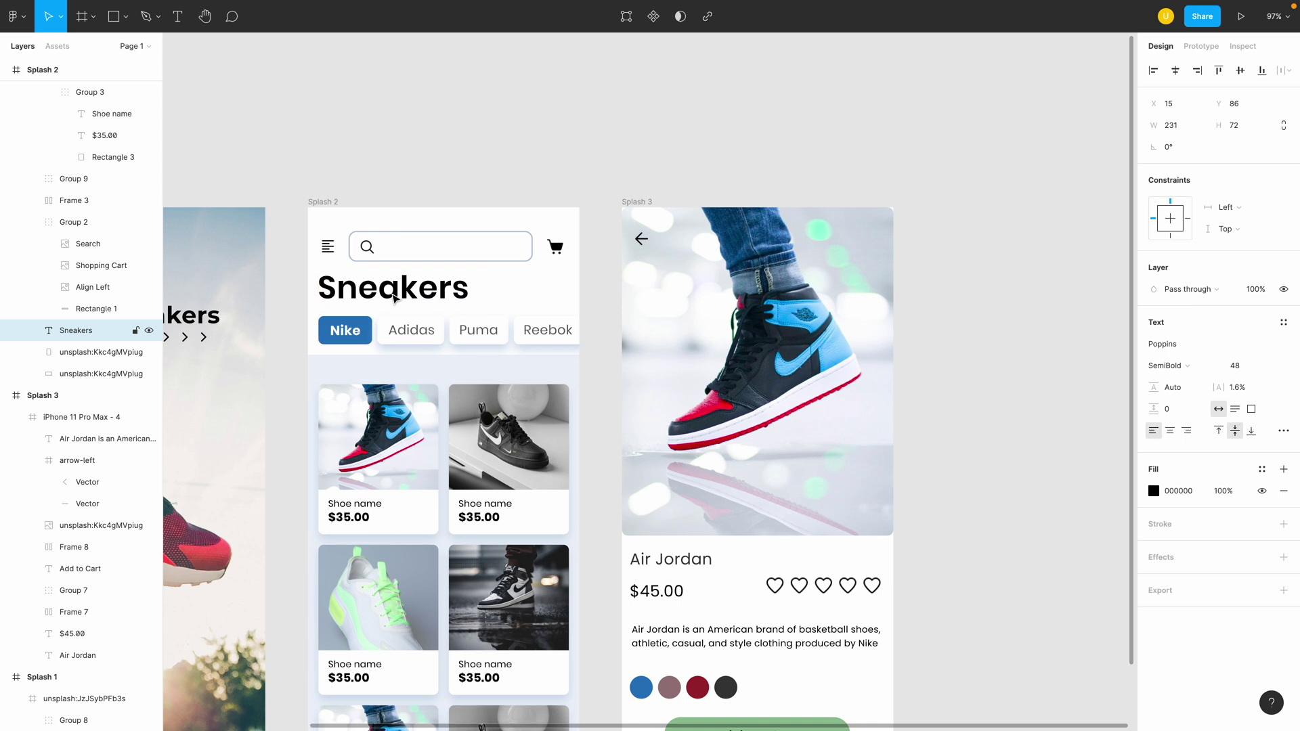
pyautogui.click(582, 384)
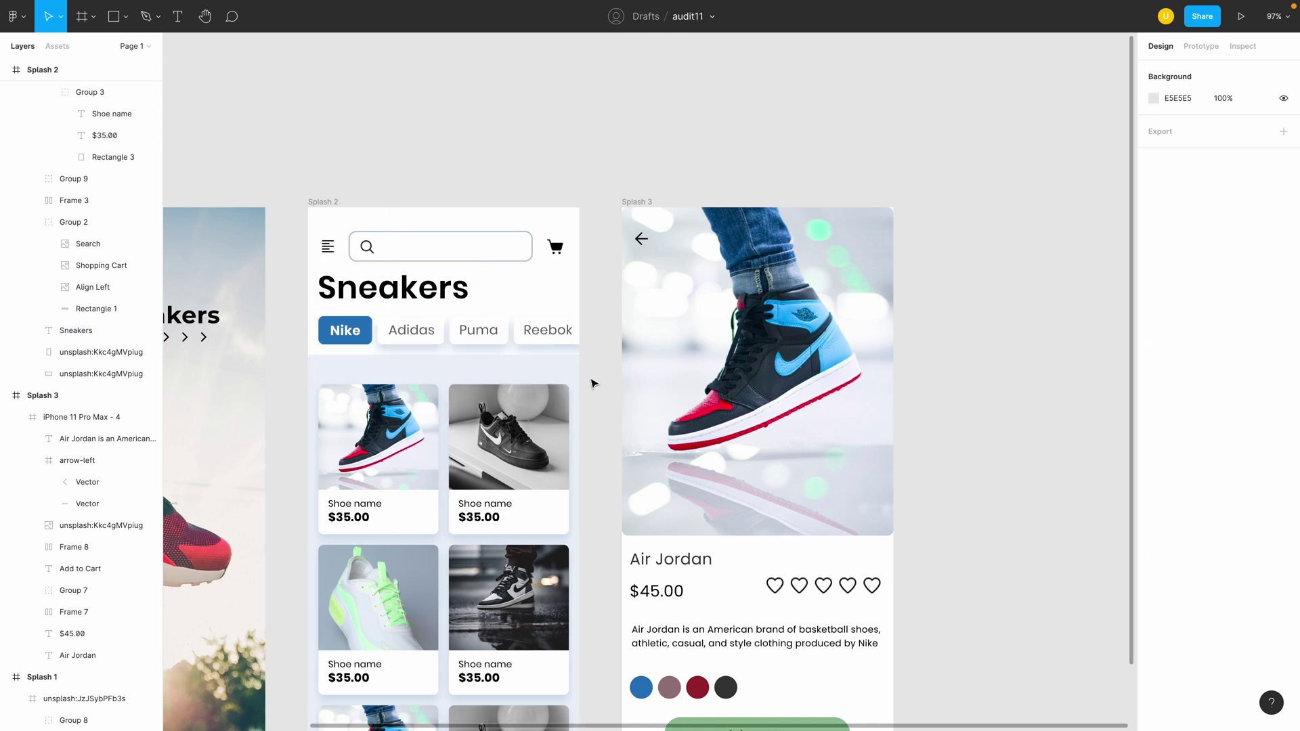
pyautogui.scroll(-5, 593, 384)
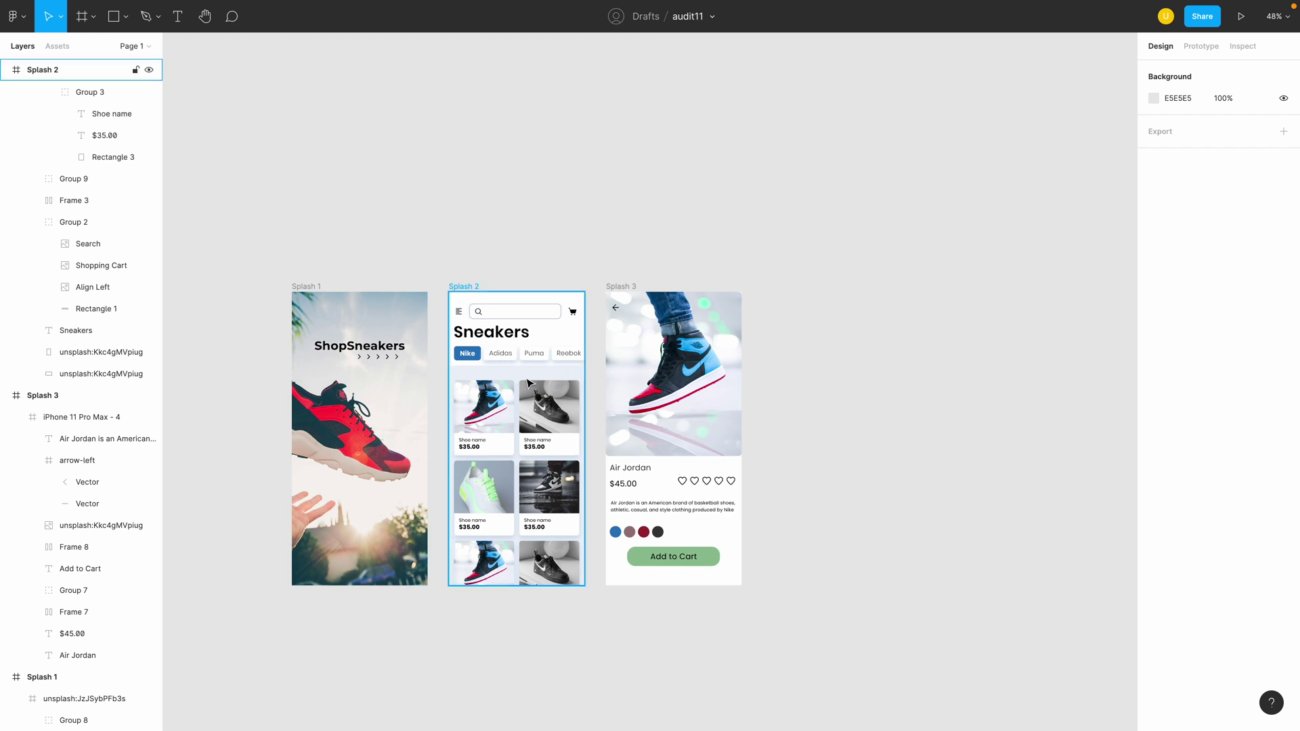
pyautogui.scroll(5, 480, 364)
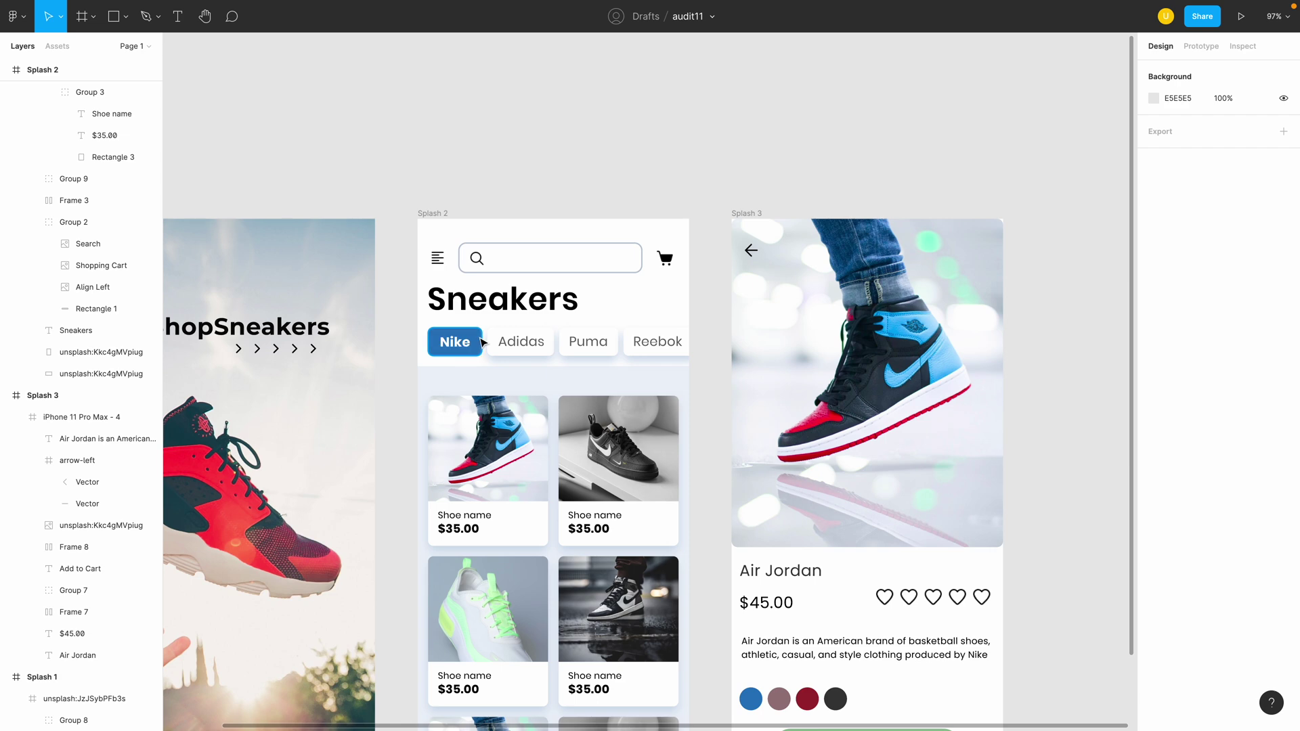
pyautogui.keyDown('ctrl'); pyautogui.click(478, 337); pyautogui.keyUp('ctrl')
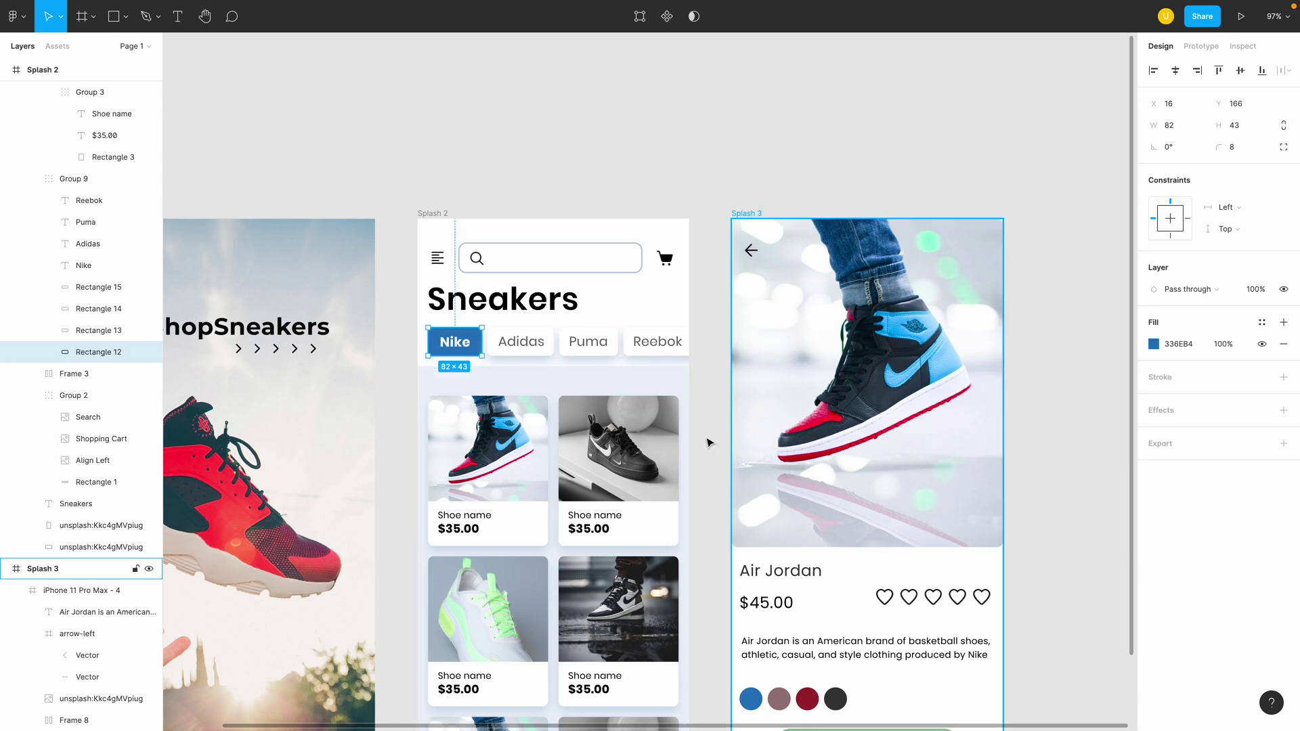
pyautogui.click(556, 190)
# Move all six Shoe cards up together so the grid starts close beneath the category buttons
pyautogui.scroll(-5, 552, 193)
pyautogui.hscroll(3, 384, 511)
pyautogui.doubleClick(340, 338)
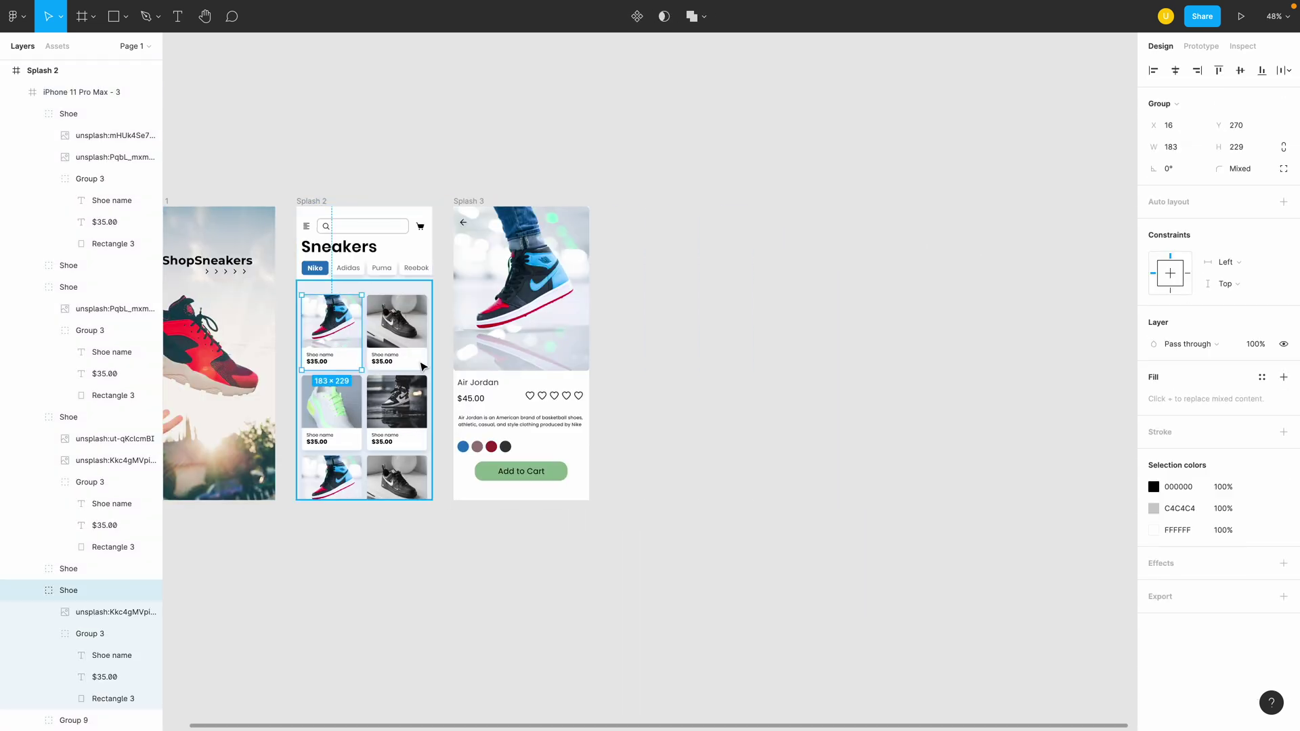
pyautogui.keyDown('shift'); pyautogui.click(415, 363); pyautogui.keyUp('shift')
pyautogui.keyDown('shift'); pyautogui.click(400, 406); pyautogui.keyUp('shift')
pyautogui.keyDown('shift'); pyautogui.click(335, 409); pyautogui.keyUp('shift')
pyautogui.keyDown('shift'); pyautogui.click(336, 477); pyautogui.keyUp('shift')
pyautogui.keyDown('shift'); pyautogui.click(396, 477); pyautogui.keyUp('shift')
pyautogui.hotkey('shift', 'Up')
pyautogui.hotkey('shift', 'Up')
pyautogui.hotkey('shift', 'Up')
pyautogui.hotkey('shift', 'Down')
pyautogui.hotkey('shift', 'Down')
pyautogui.hotkey('shift', 'Up')
pyautogui.hotkey('shift', 'Up')
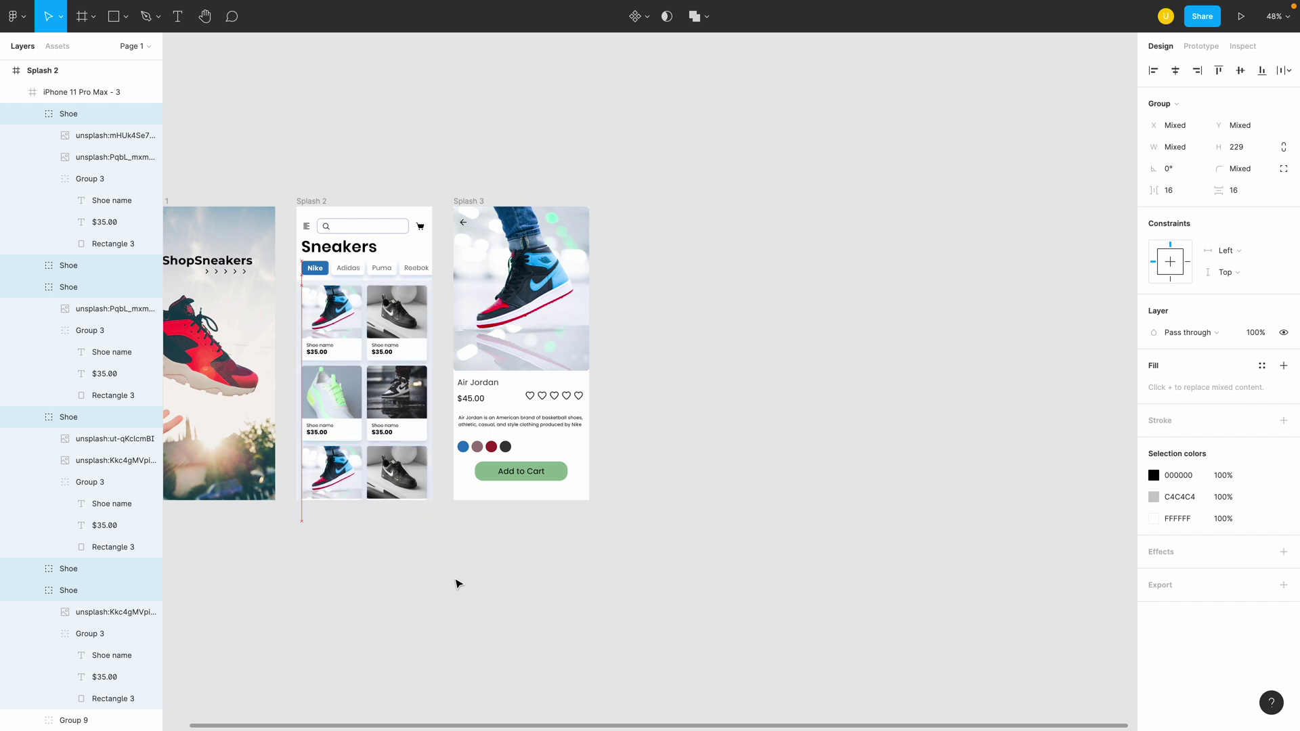
pyautogui.click(458, 583)
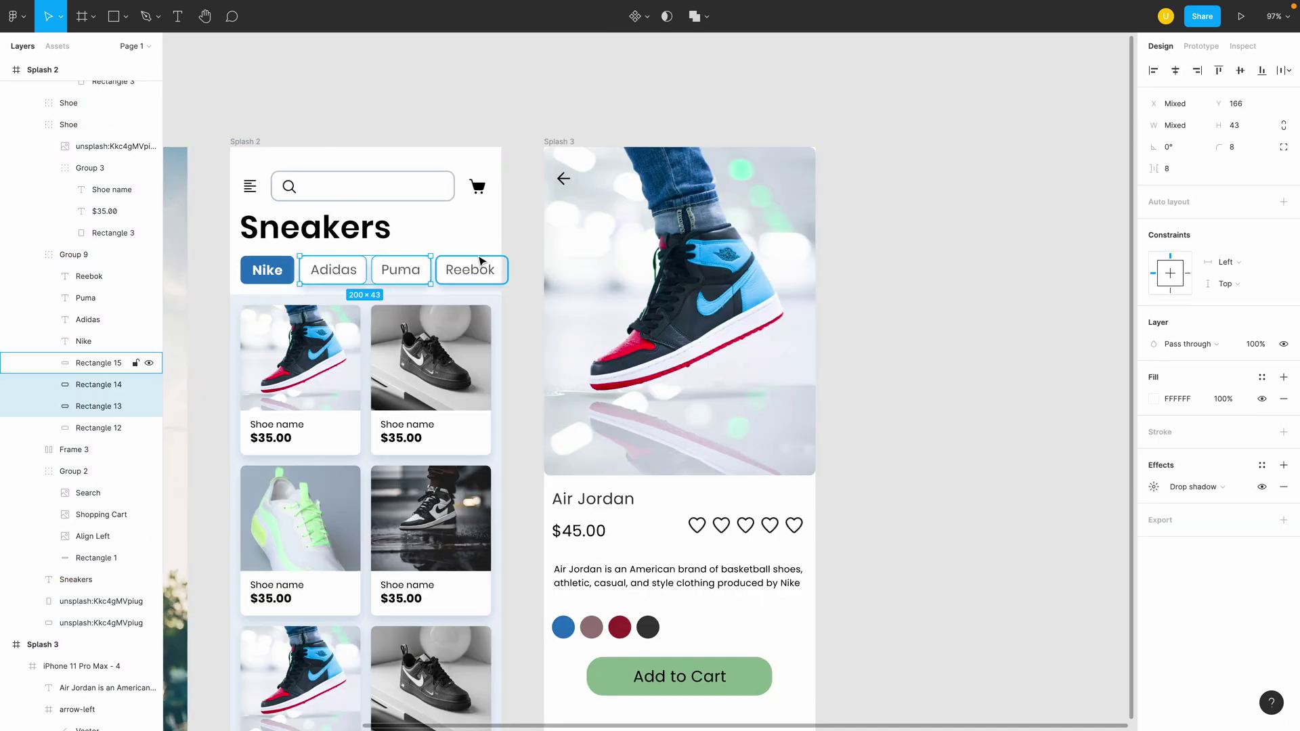
# Open the drop shadow settings of the white category button backgrounds
pyautogui.click(1155, 485)
# Recolour the Sneakers heading a dark slate blue based on the Nike button's hue, with saturation 30 and brightness 30
pyautogui.click(338, 238)
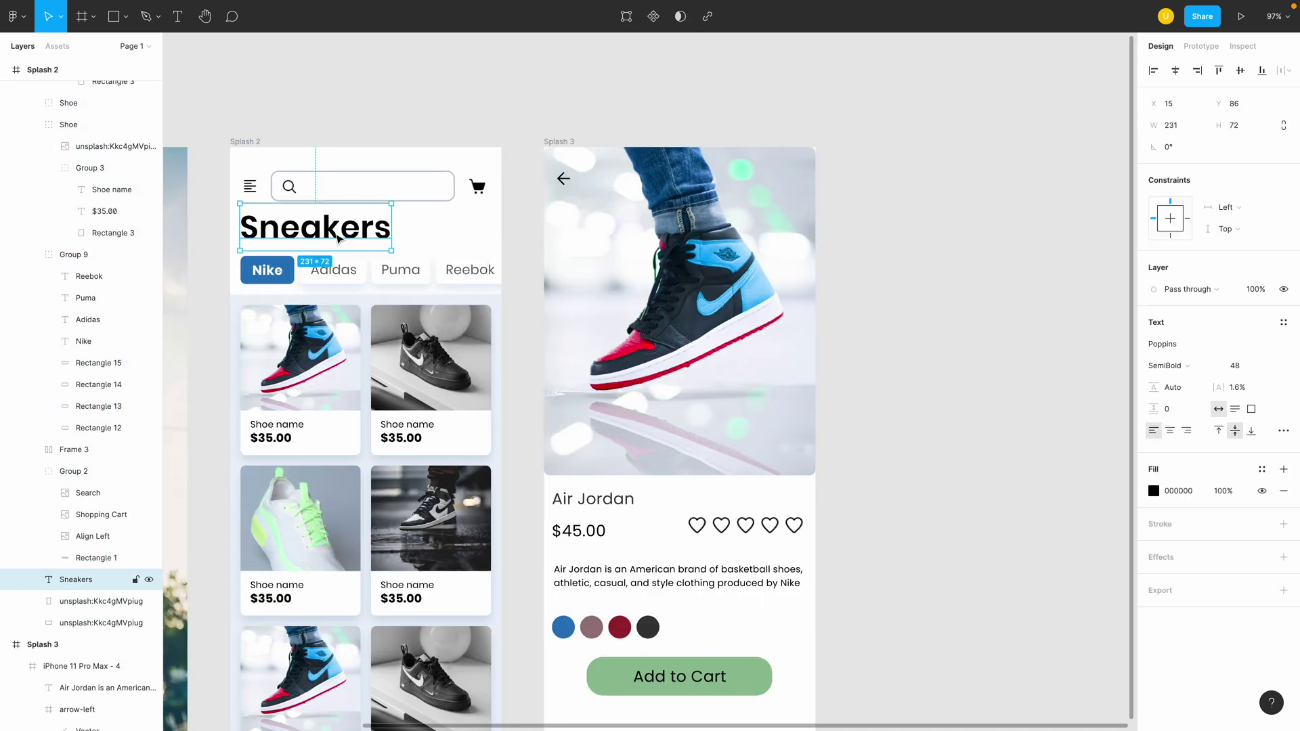
pyautogui.click(1154, 491)
pyautogui.click(994, 581)
pyautogui.click(312, 274)
pyautogui.click(1056, 683)
pyautogui.click(1060, 612)
pyautogui.write('30')
pyautogui.press('Tab')
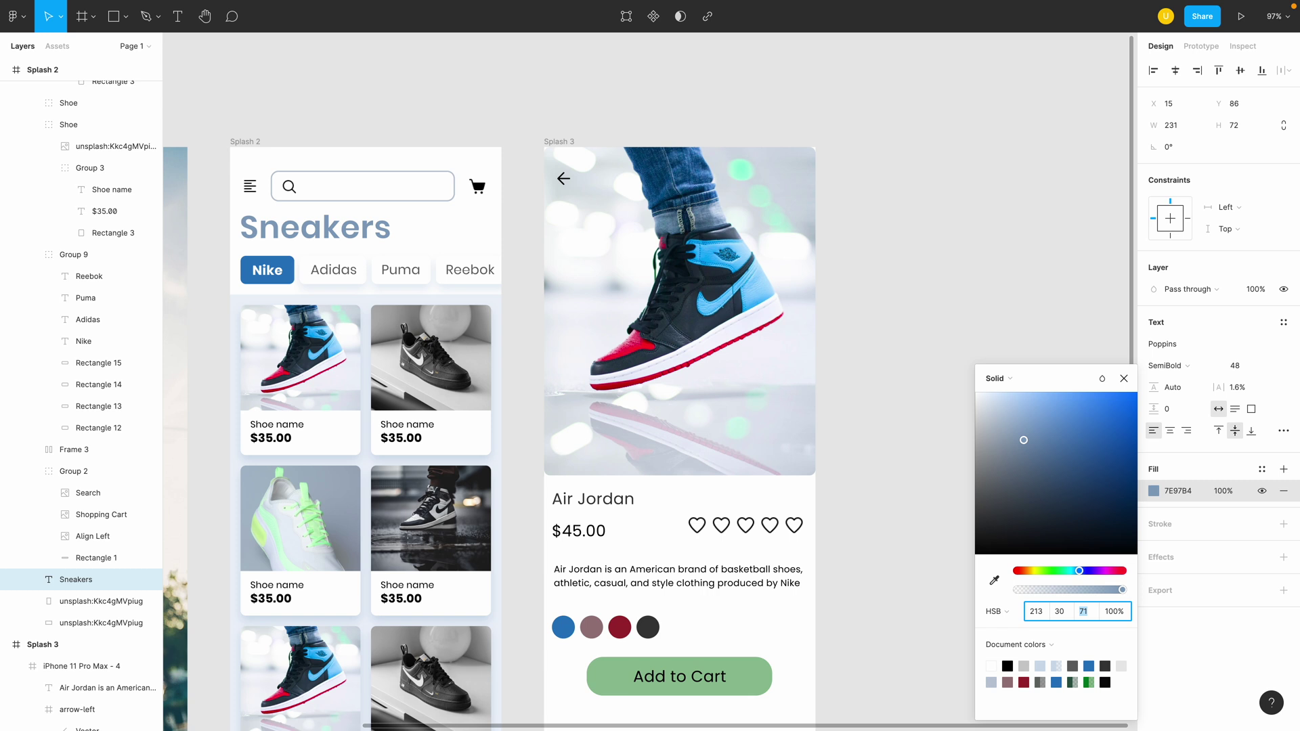
pyautogui.write('30')
pyautogui.press('Return')
pyautogui.click(506, 129)
pyautogui.scroll(-5, 506, 129)
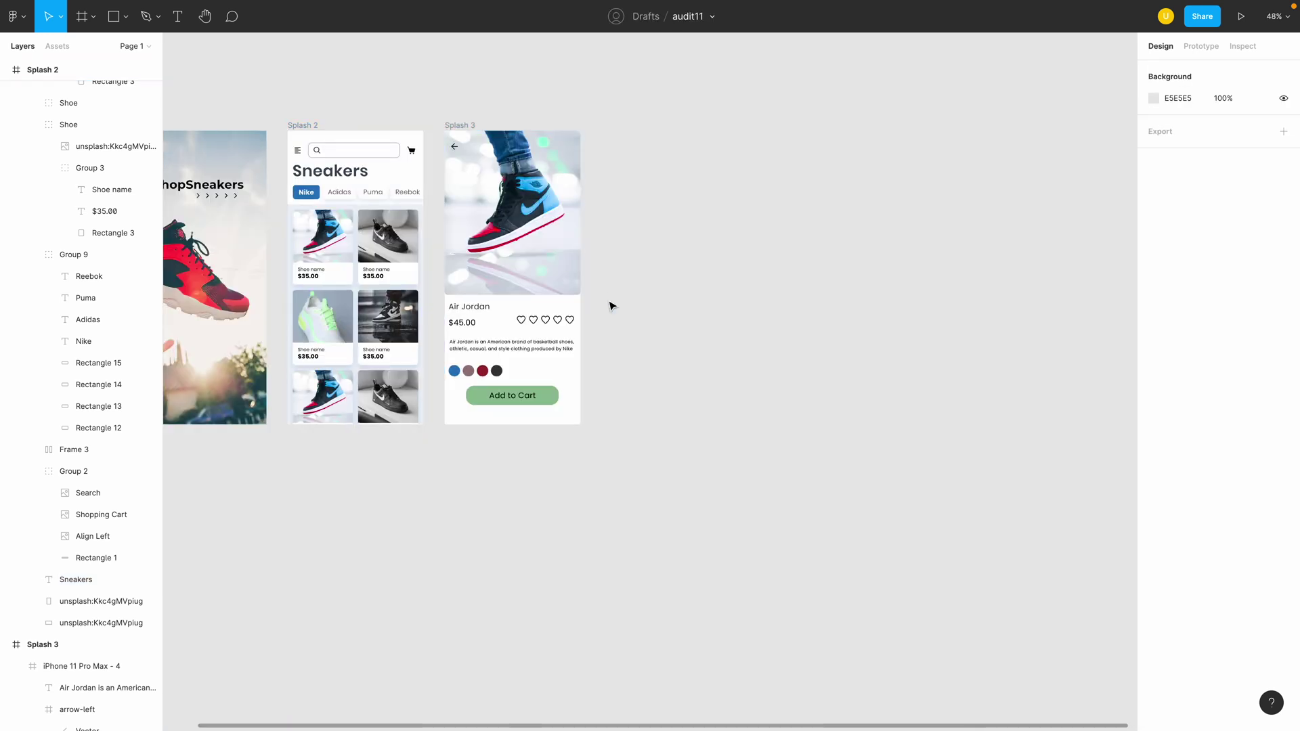
# Copy the Sneakers heading's properties and paste them onto the Air Jordan title on Splash 3
pyautogui.click(345, 173)
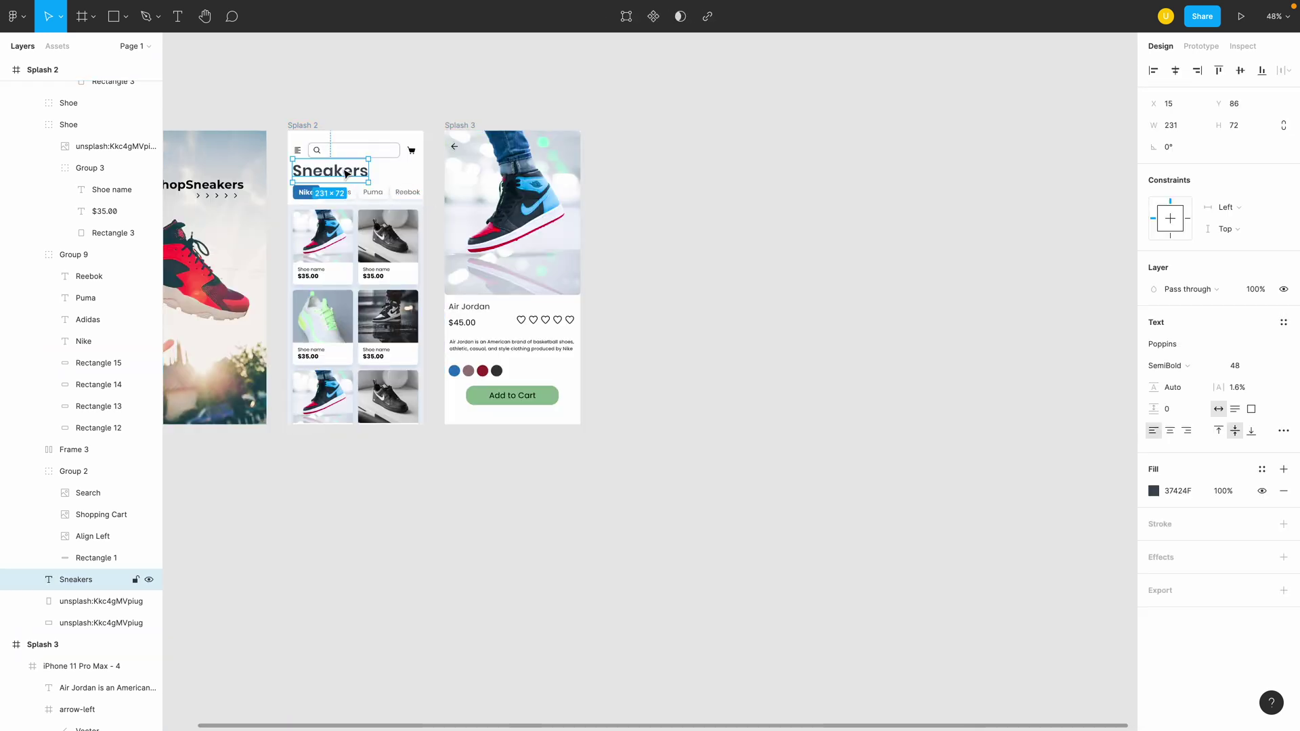
pyautogui.rightClick(346, 172)
pyautogui.moveTo(417, 229)
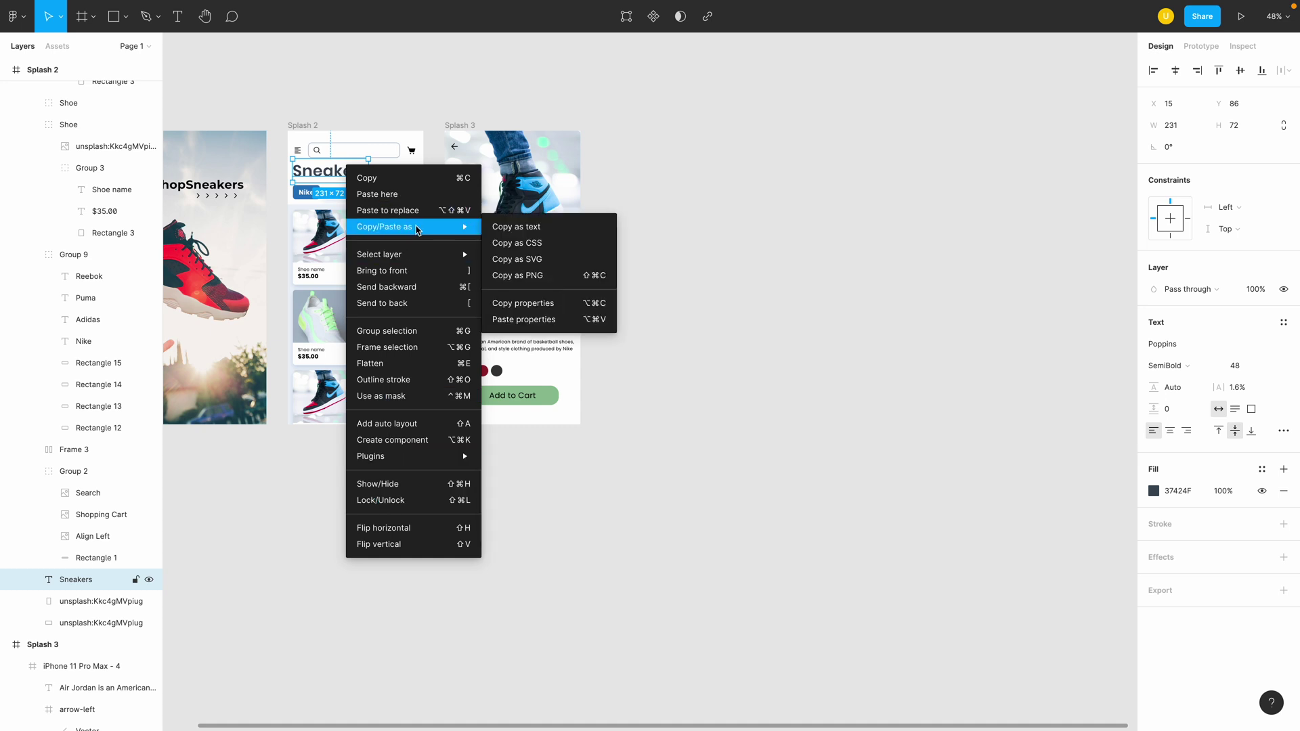
pyautogui.click(539, 306)
pyautogui.click(467, 307)
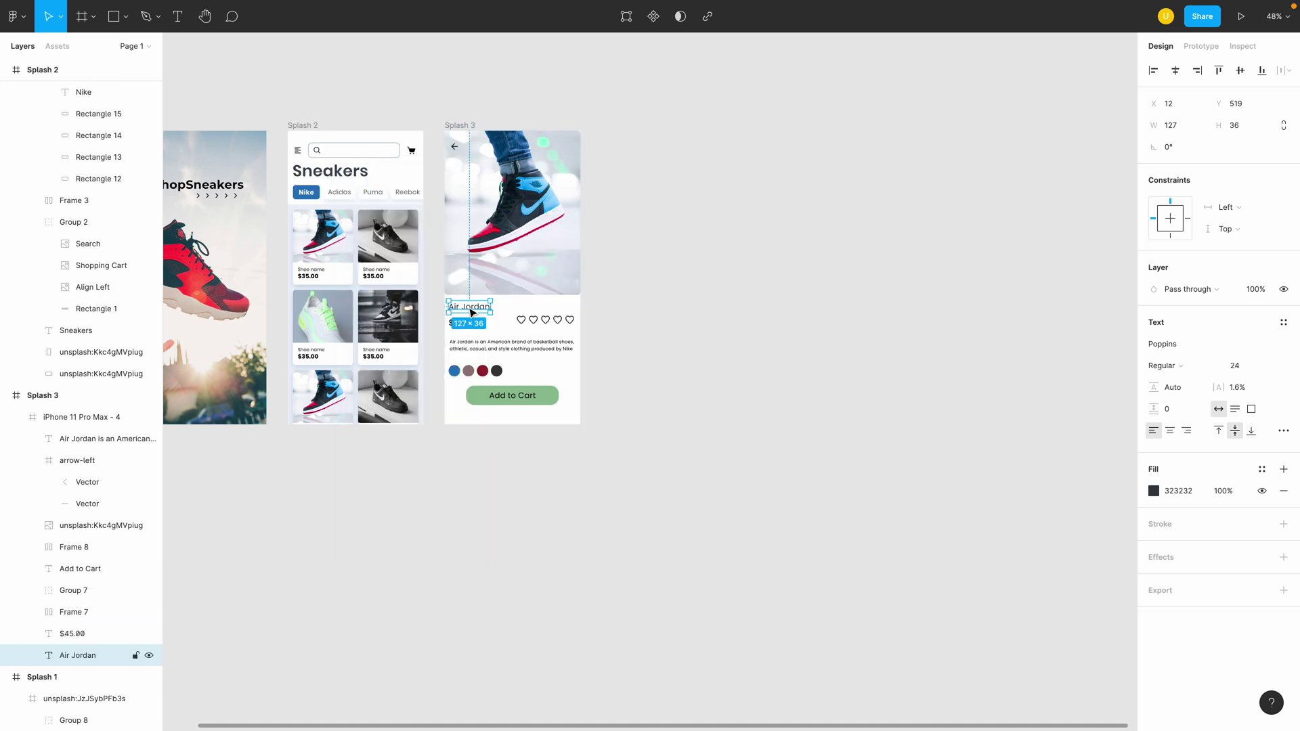
pyautogui.rightClick(469, 311)
pyautogui.moveTo(509, 365)
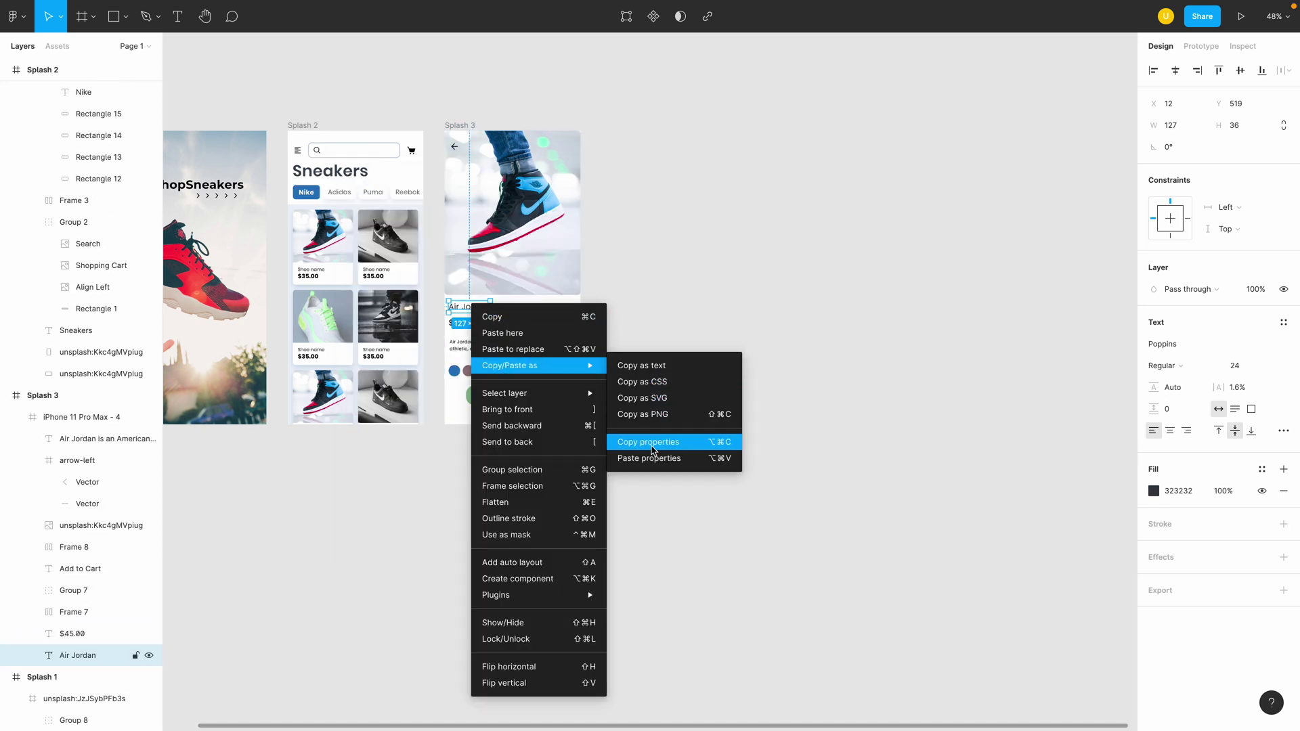
pyautogui.click(655, 459)
pyautogui.click(689, 379)
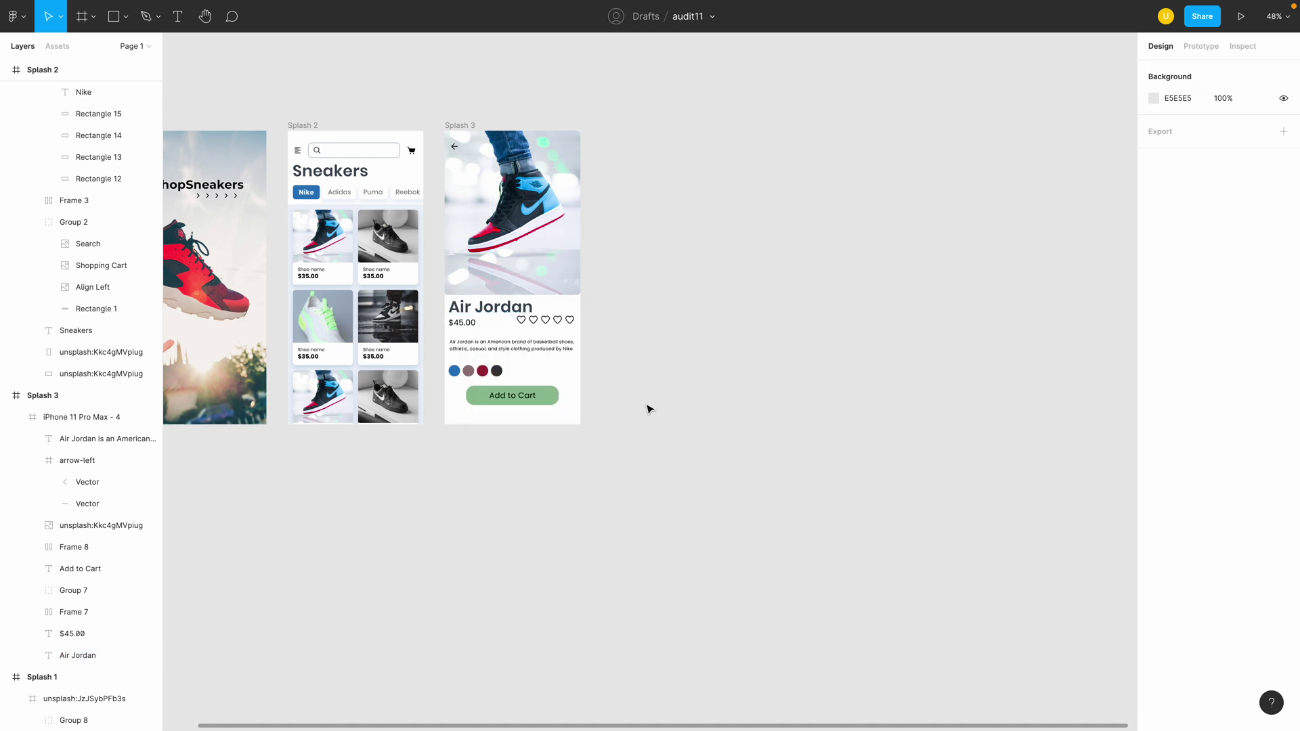
# Copy a product card price's properties and paste them onto the $45.00 price on Splash 3
pyautogui.rightClick(376, 357)
pyautogui.moveTo(470, 402)
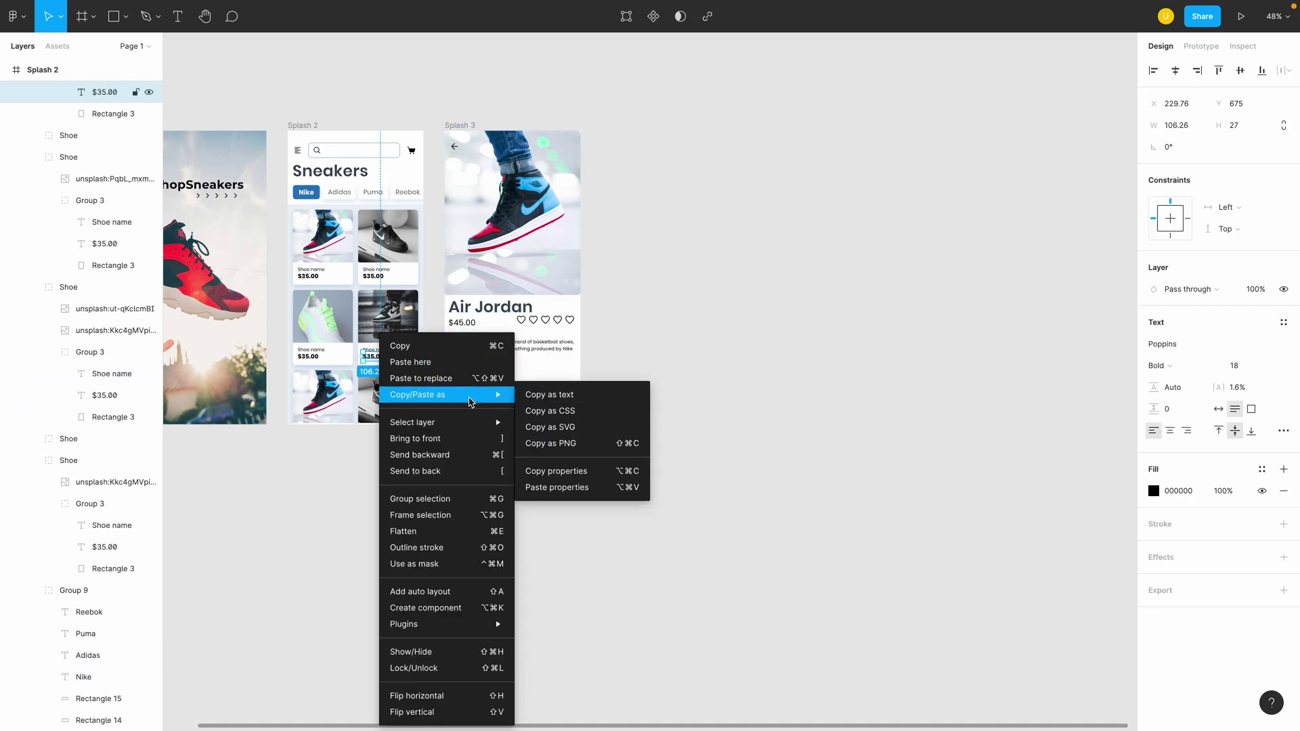
pyautogui.click(550, 476)
pyautogui.keyDown('super'); pyautogui.click(461, 323); pyautogui.keyUp('super')
pyautogui.keyDown('super'); pyautogui.rightClick(461, 321); pyautogui.keyUp('super')
pyautogui.rightClick(469, 321)
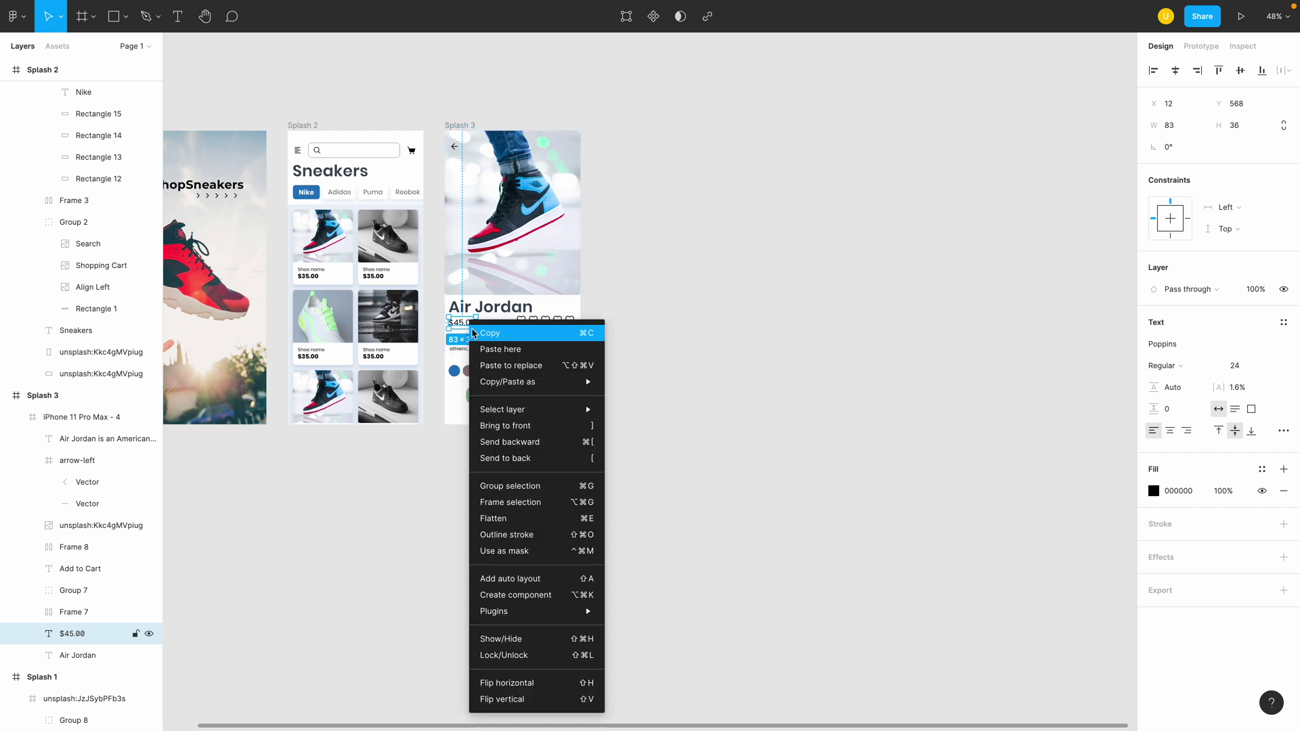
pyautogui.click(508, 382)
pyautogui.click(671, 476)
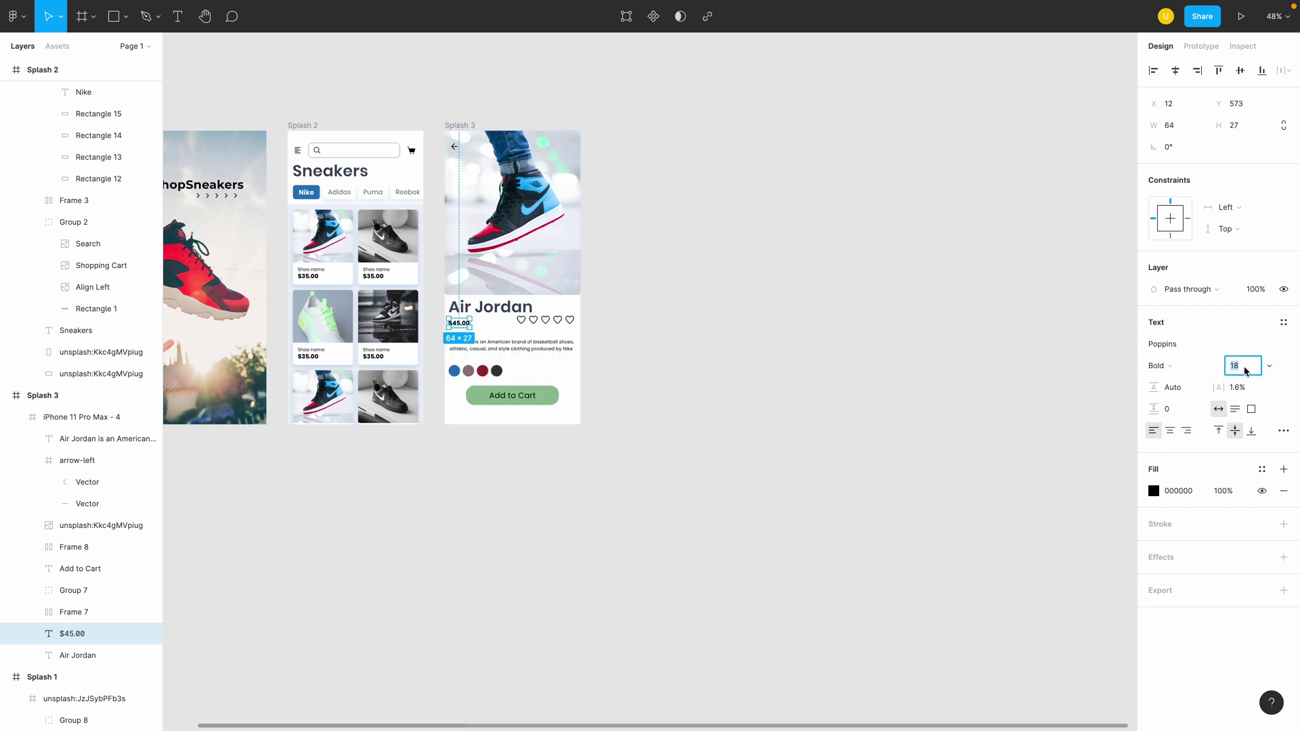
# Set the $45.00 price to font size 32 and recolour it with the Nike button's blue
pyautogui.write('32')
pyautogui.press('Return')
pyautogui.click(1153, 492)
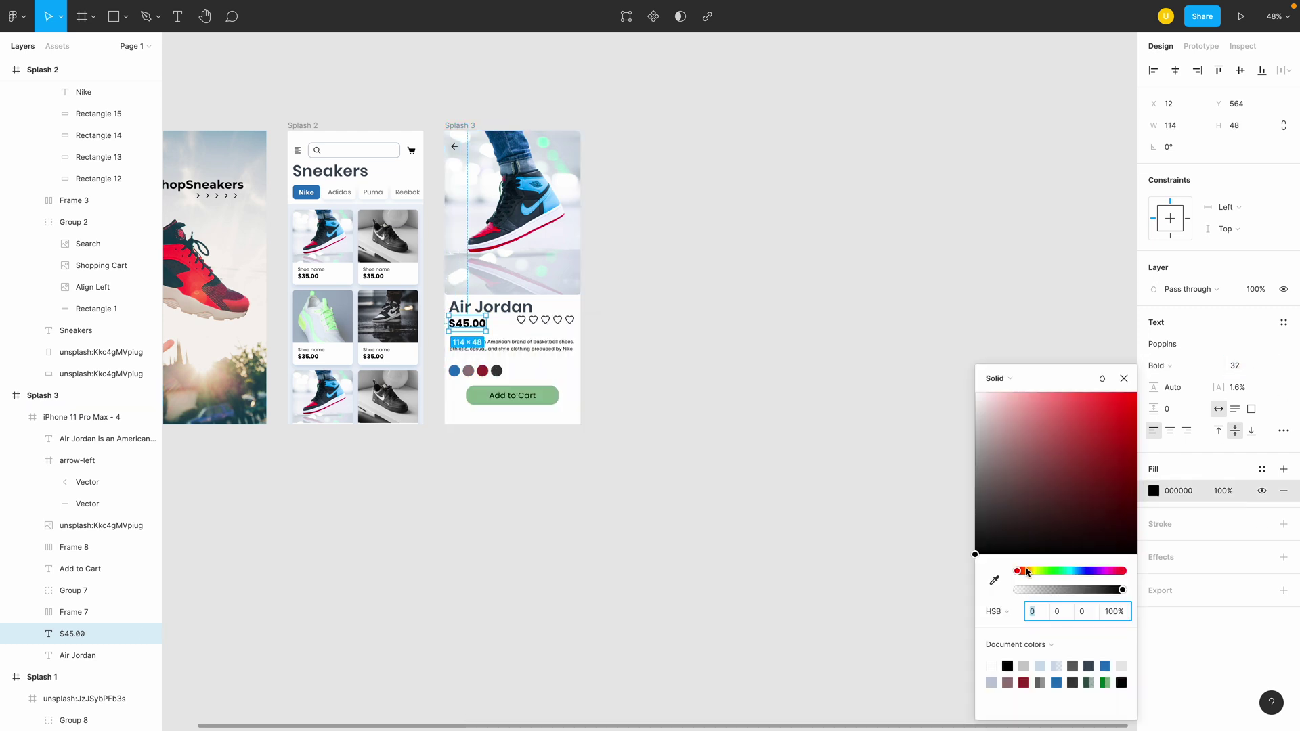
pyautogui.click(993, 581)
pyautogui.click(316, 195)
pyautogui.click(668, 449)
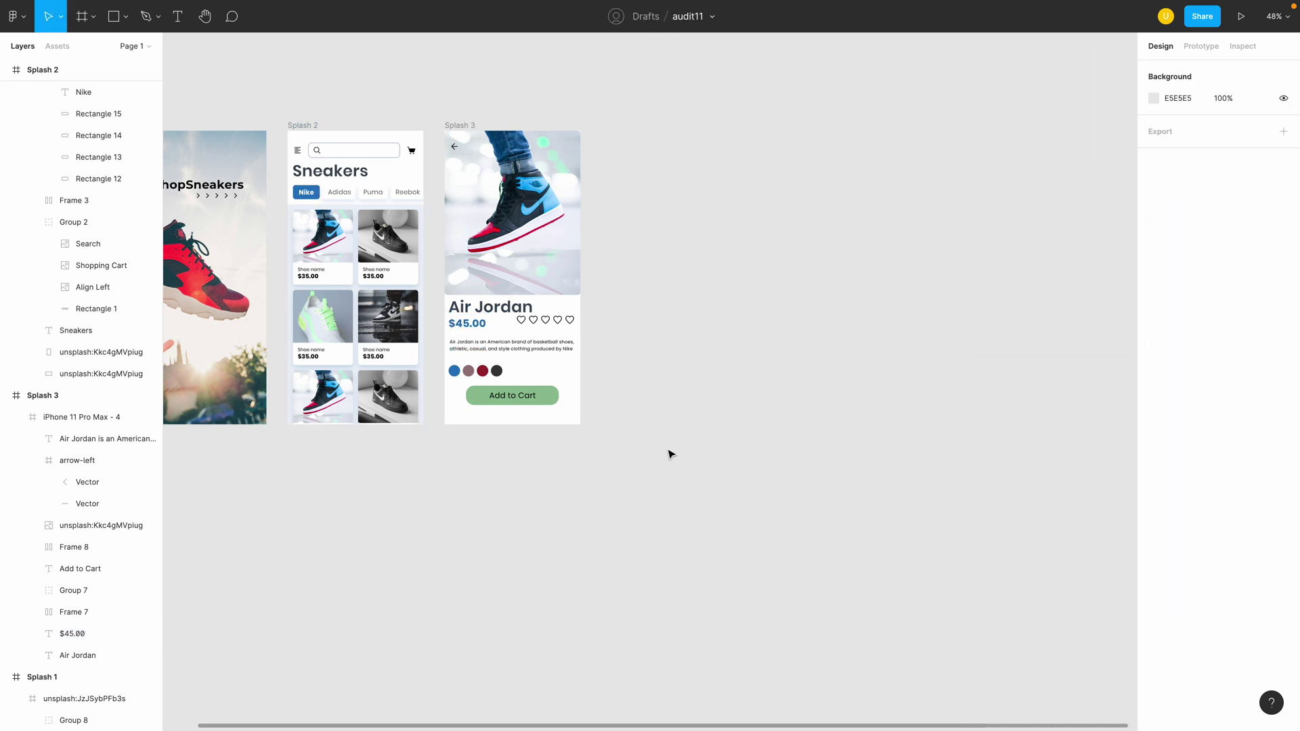
# Set the corner radius of the large shoe image on Splash 3 to 0
pyautogui.click(531, 274)
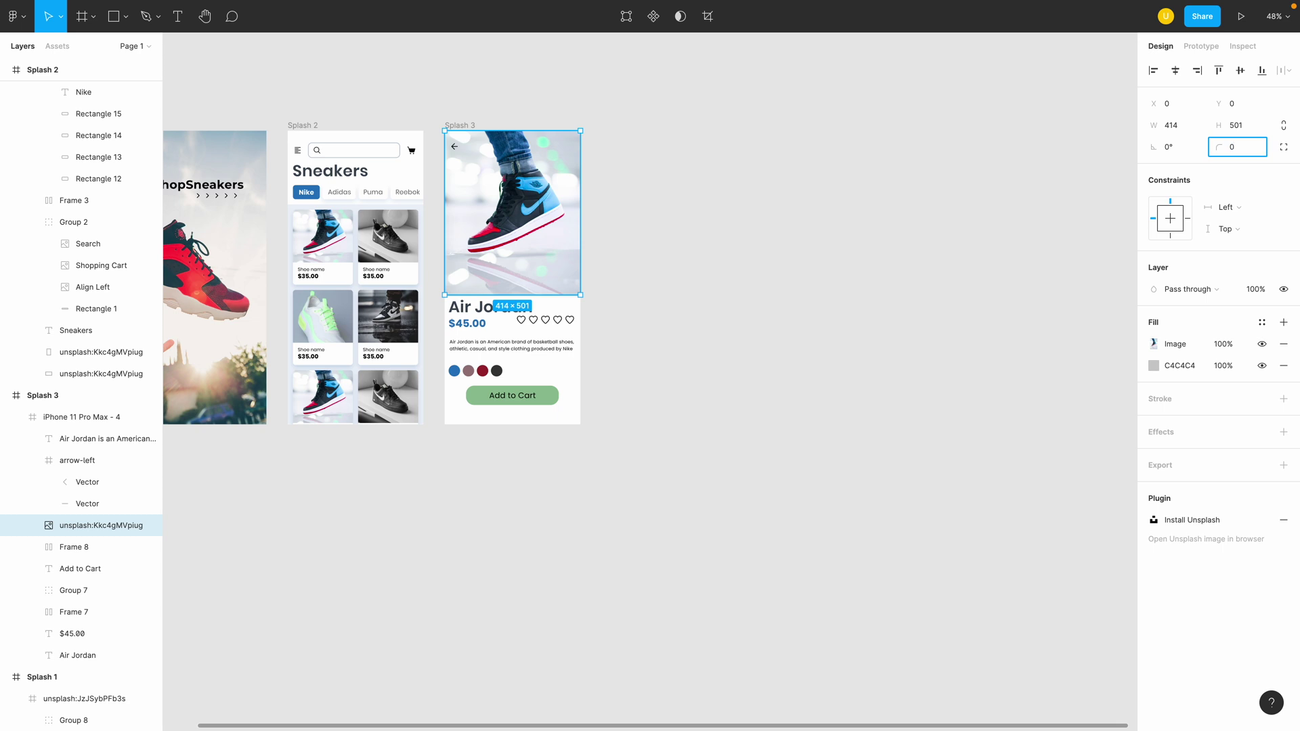
pyautogui.click(797, 157)
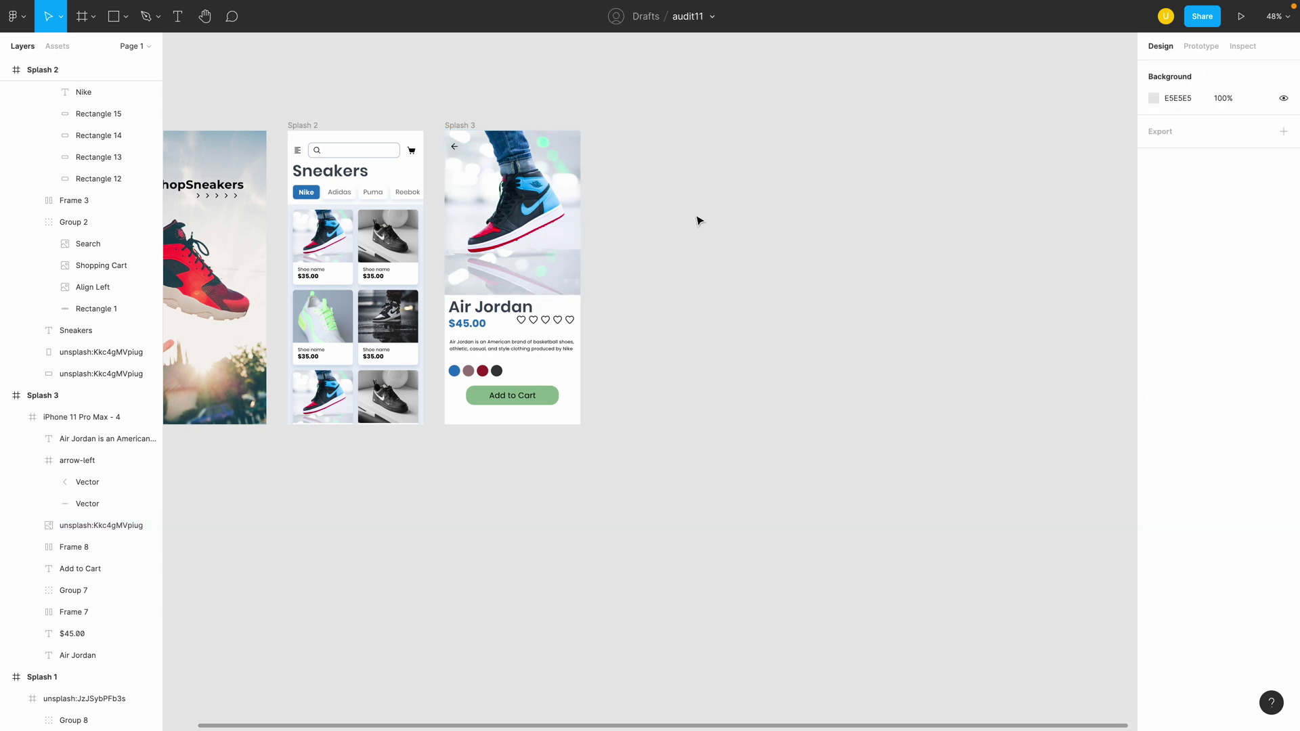
# Shorten the large shoe image on Splash 3 to 414 × 421
pyautogui.click(502, 278)
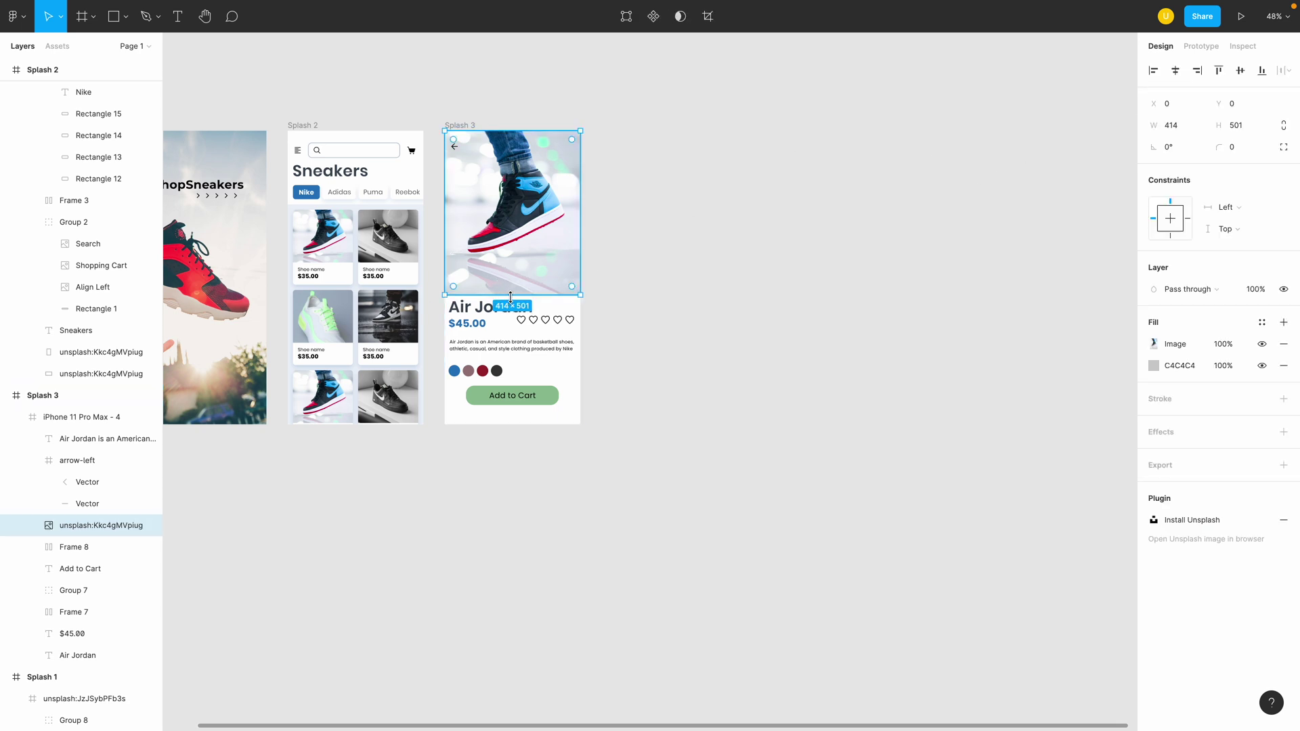
pyautogui.moveTo(519, 289); pyautogui.dragTo(529, 269)
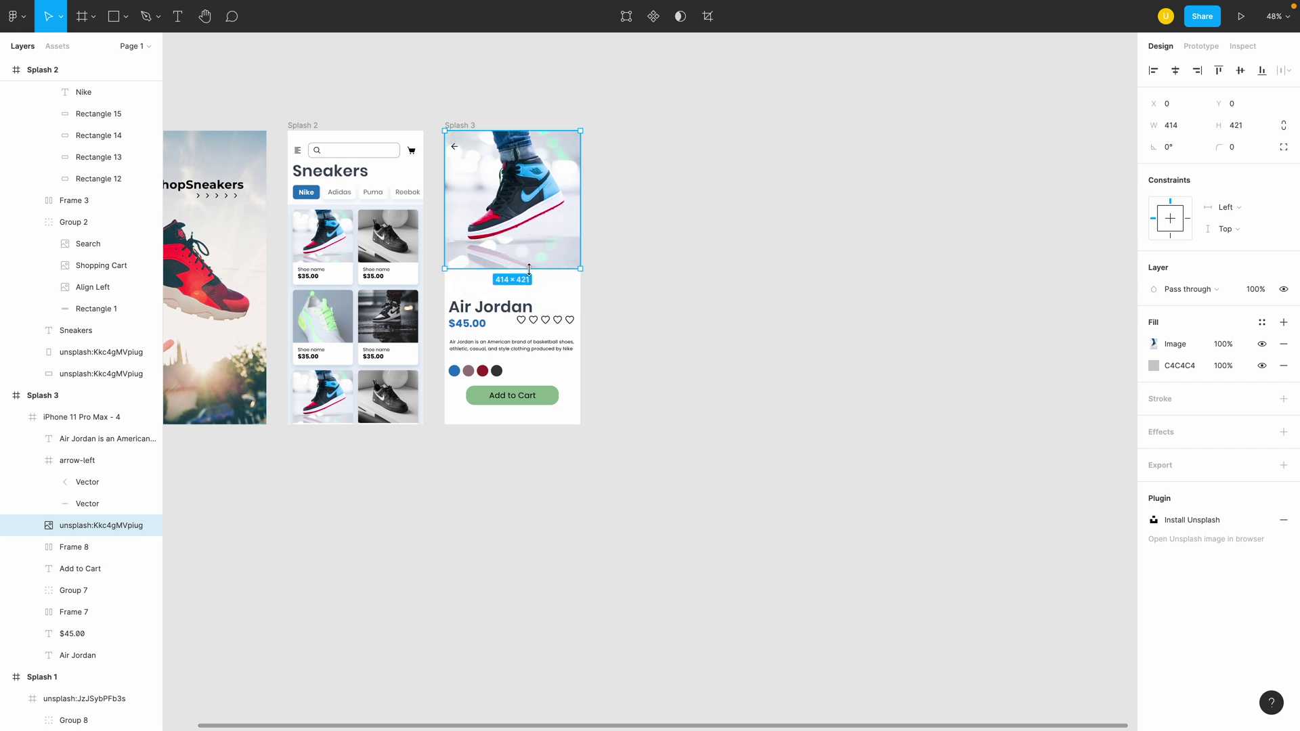
pyautogui.click(630, 307)
# Delete four of the five heart icons on Splash 3, keeping only the last one
pyautogui.scroll(5, 606, 322)
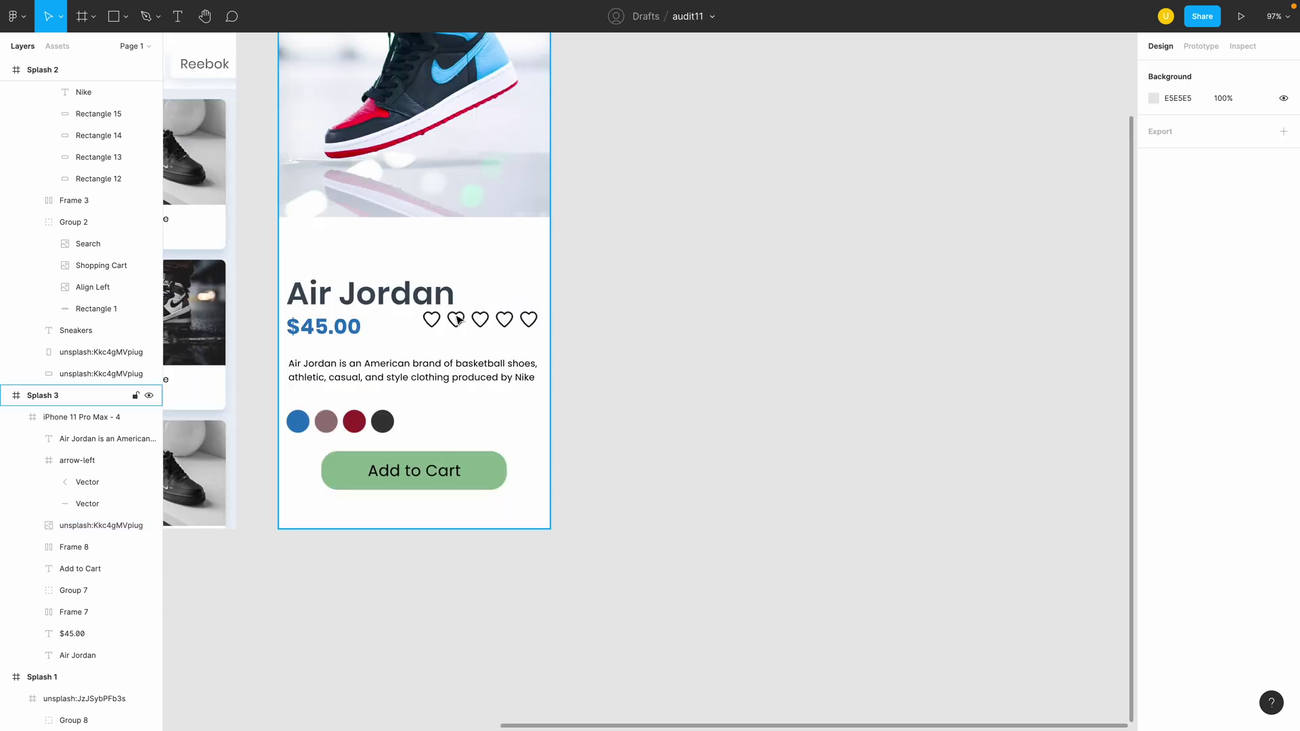
pyautogui.click(433, 325)
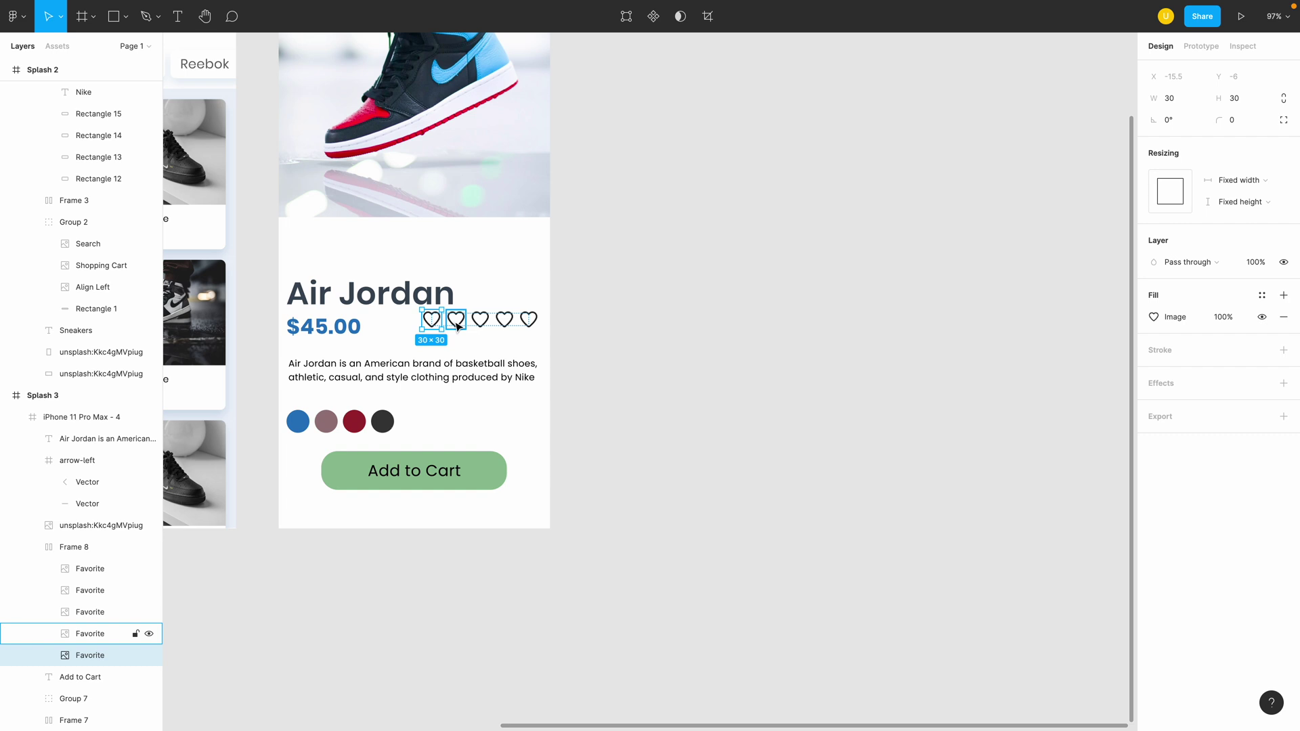
pyautogui.keyDown('shift'); pyautogui.click(457, 326); pyautogui.keyUp('shift')
pyautogui.keyDown('shift'); pyautogui.click(481, 325); pyautogui.keyUp('shift')
pyautogui.keyDown('shift'); pyautogui.click(508, 327); pyautogui.keyUp('shift')
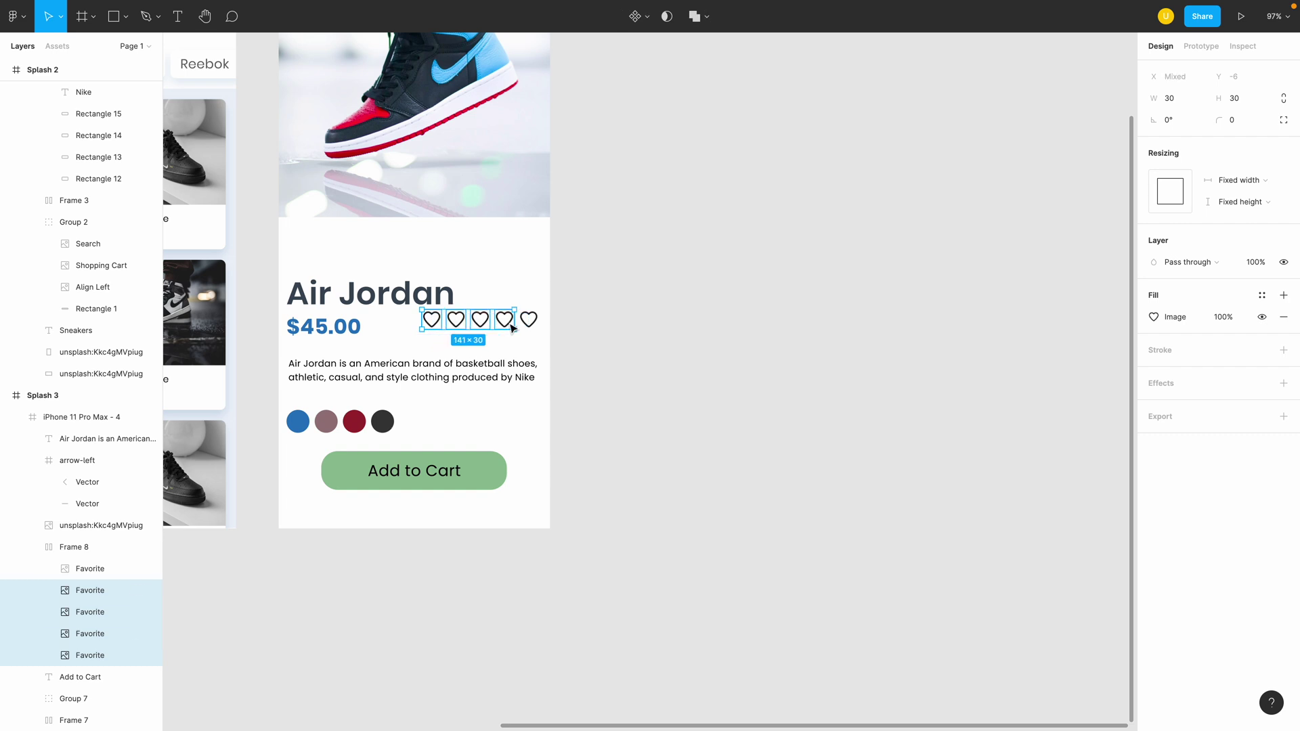
pyautogui.press('Delete')
pyautogui.click(482, 322)
pyautogui.scroll(-5, 493, 325)
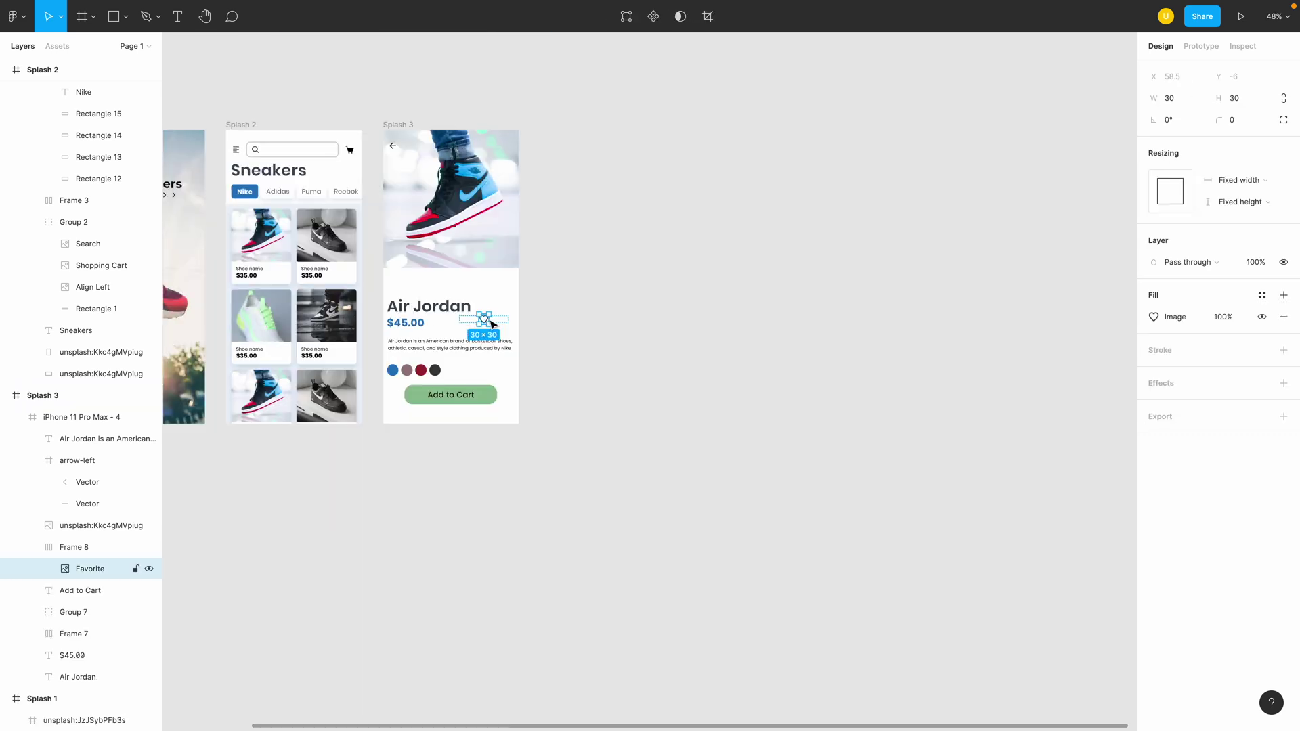
pyautogui.scroll(1, 493, 324)
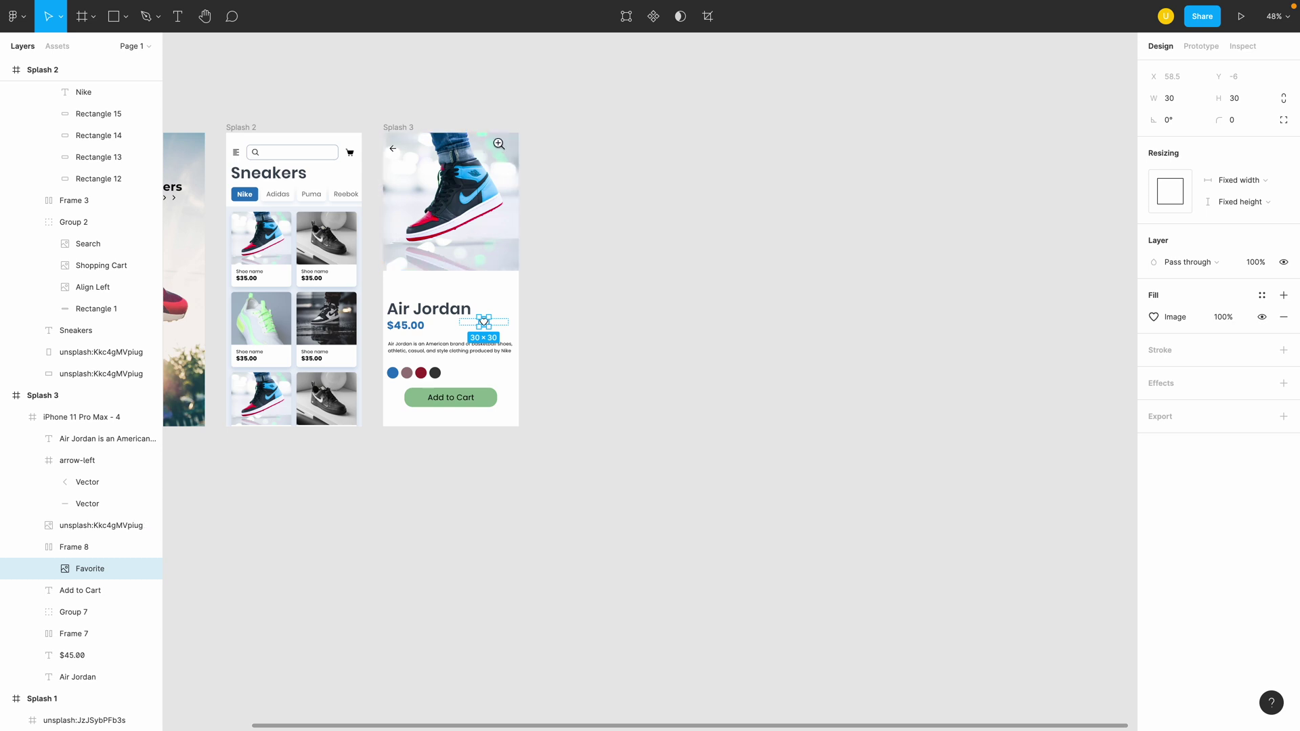
# Copy a white category button background from Splash 2 onto the Splash 3 shoe image and resize it to 52 × 52
pyautogui.click(293, 201)
pyautogui.click(647, 245)
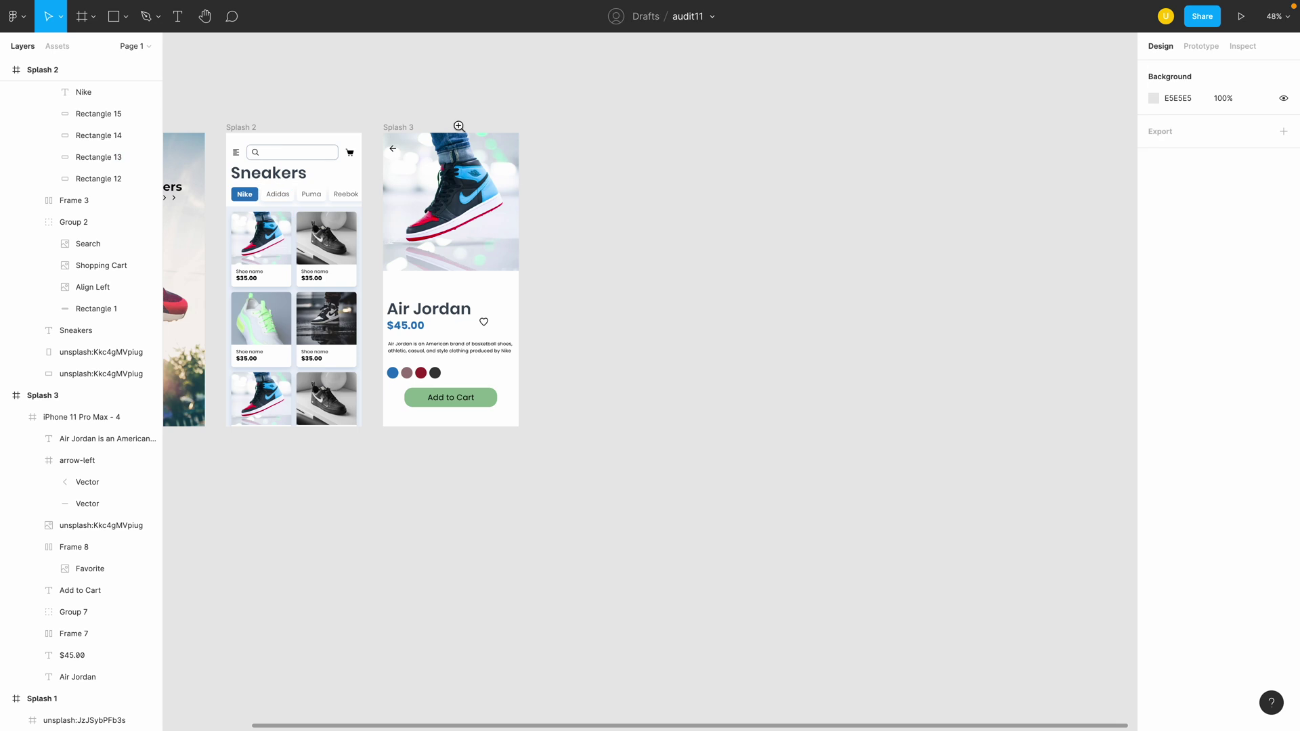
pyautogui.scroll(5, 457, 126)
pyautogui.click(441, 317)
pyautogui.hotkey('ctrl', 'v')
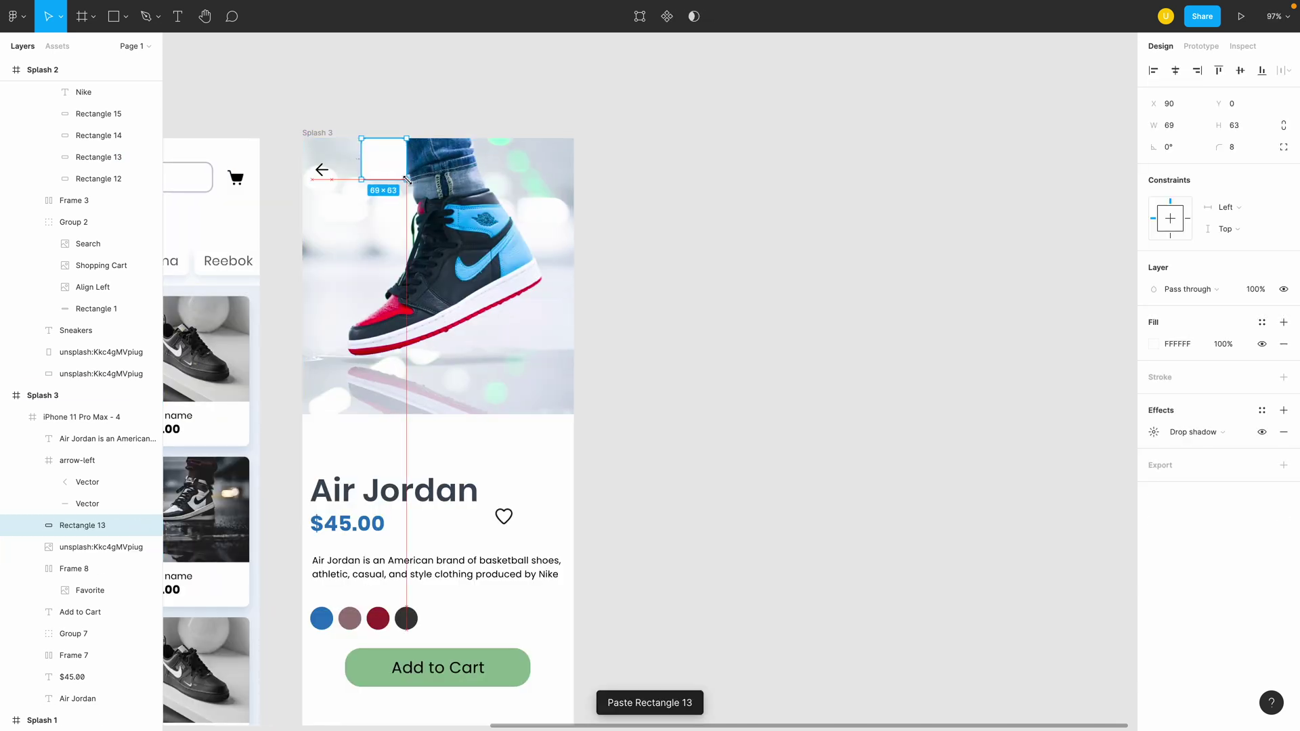
pyautogui.moveTo(400, 179); pyautogui.dragTo(394, 176)
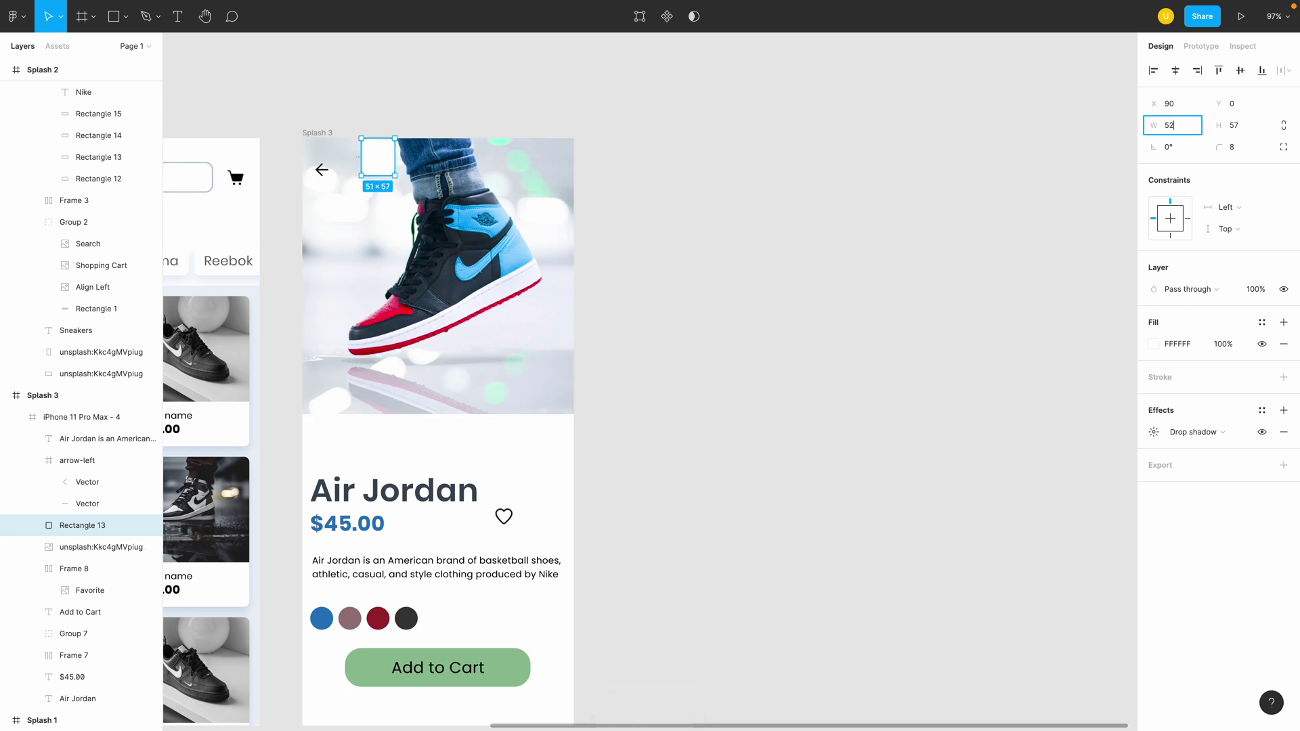
pyautogui.press('Tab')
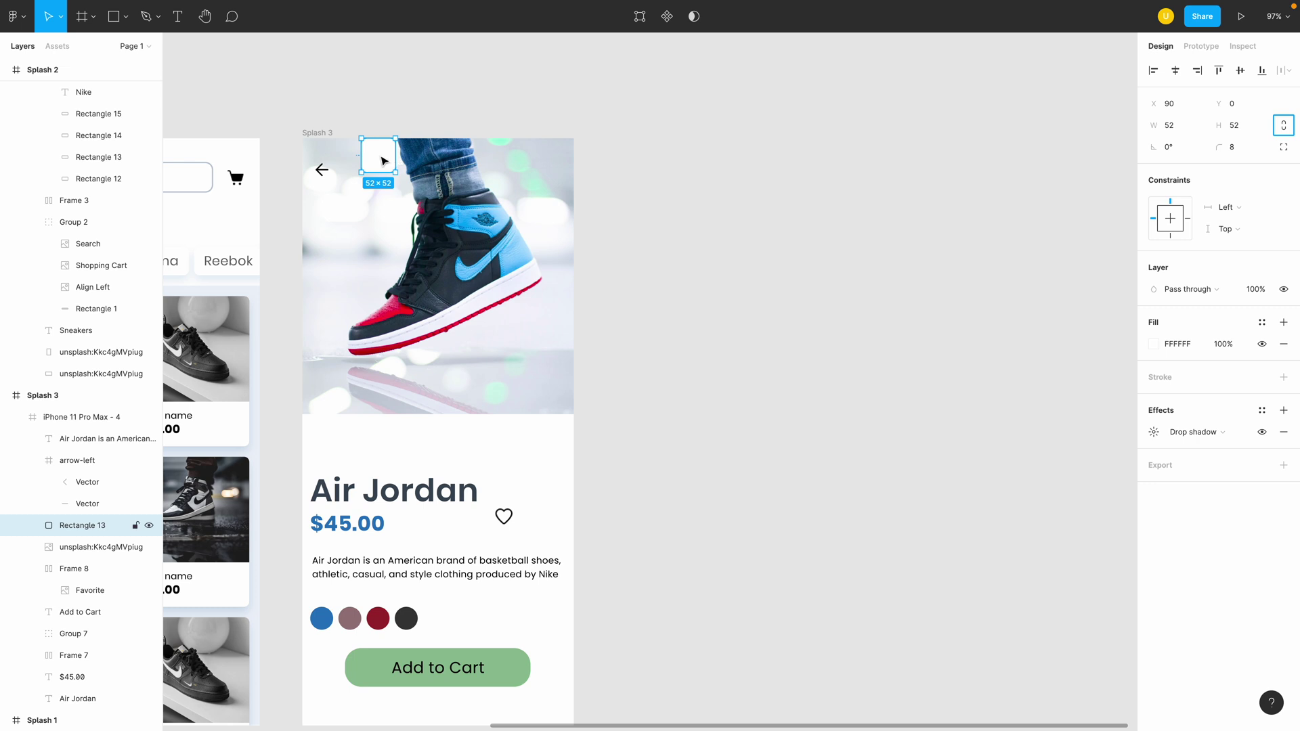
# Centre the white square behind the back arrow and recolour the arrow with the Air Jordan title's dark colour
pyautogui.click(325, 174)
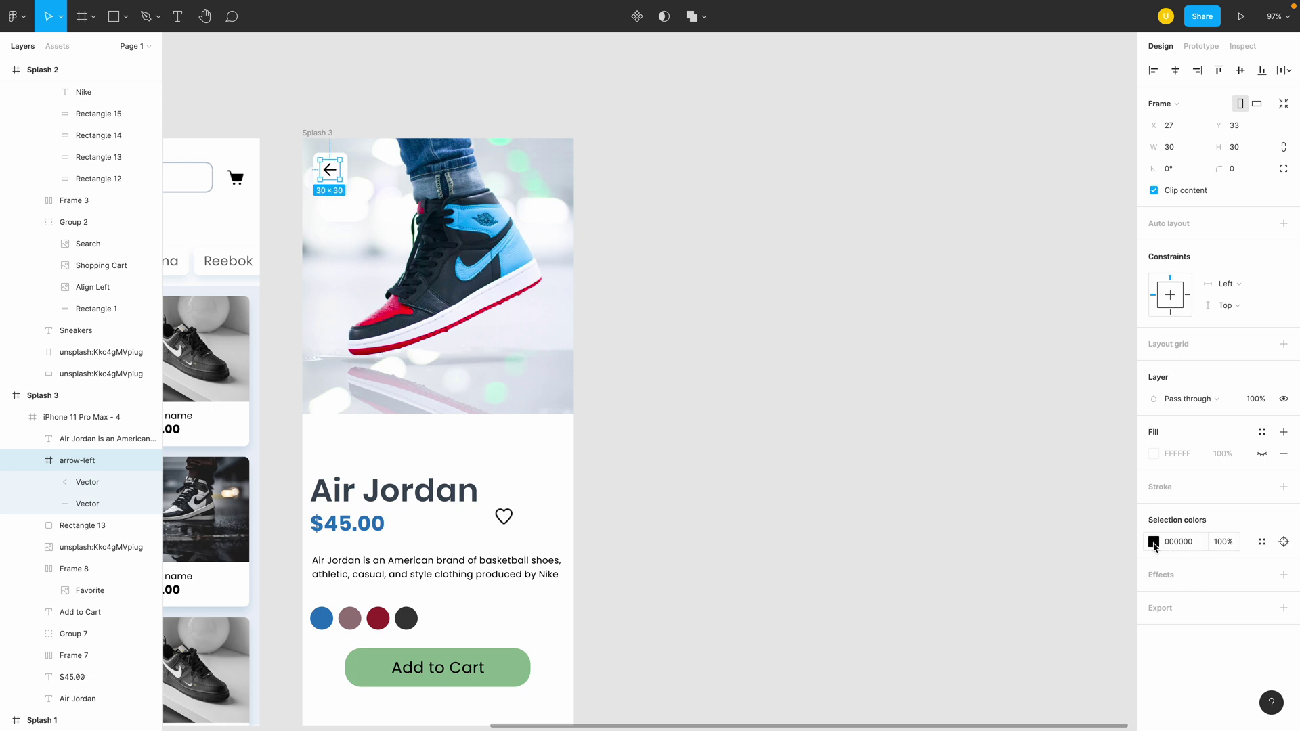
pyautogui.click(1153, 542)
pyautogui.click(993, 582)
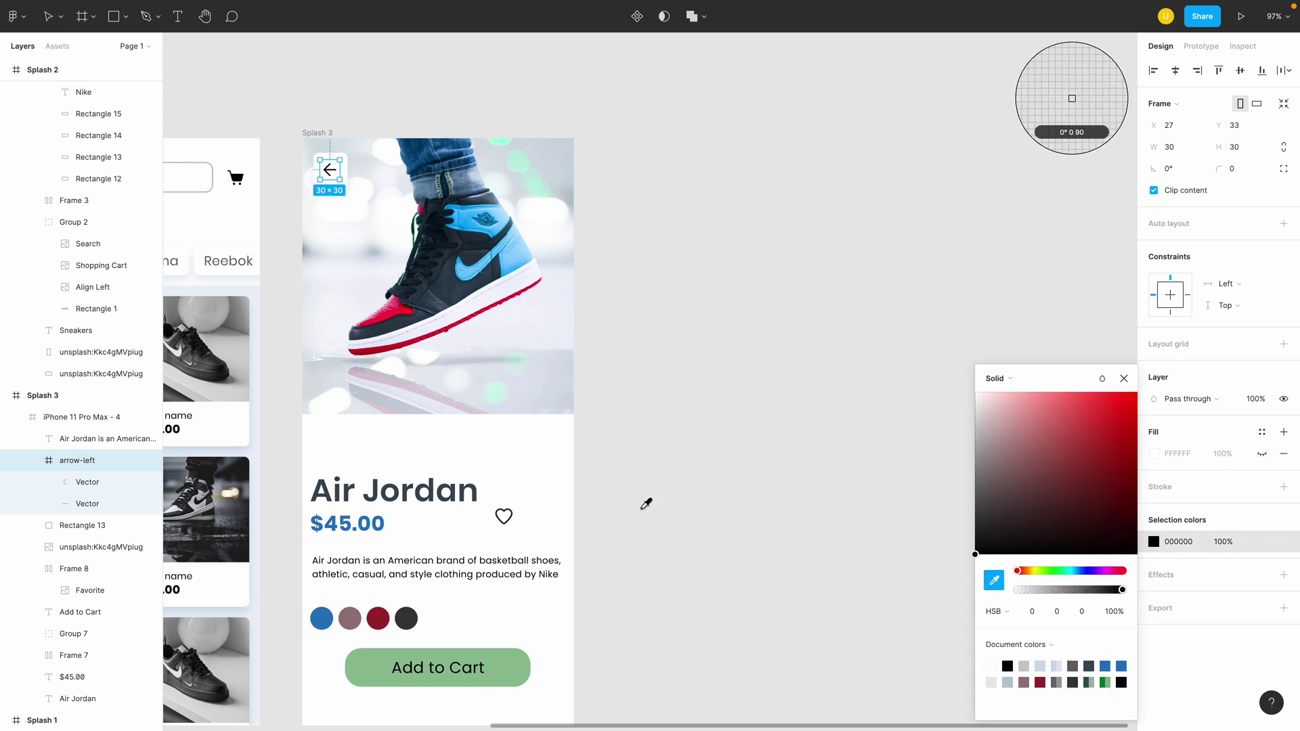
pyautogui.click(400, 491)
pyautogui.click(652, 427)
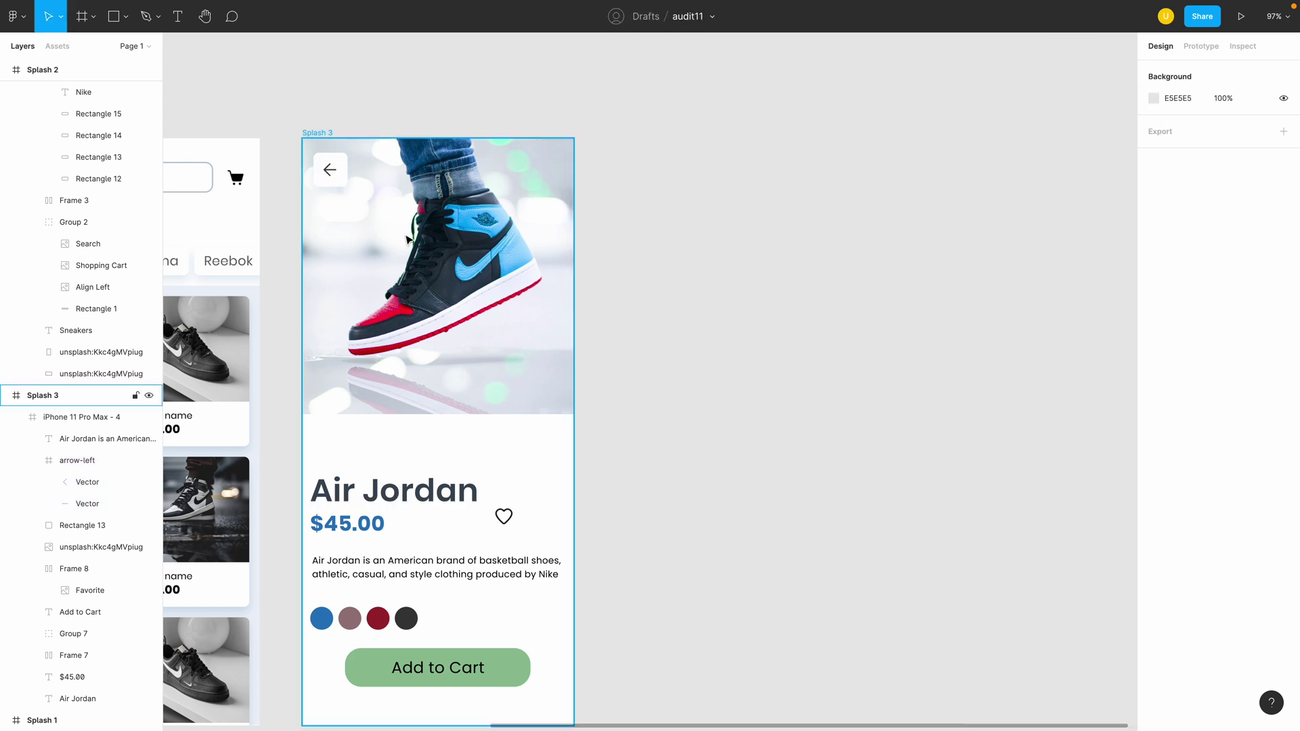
# Duplicate the back arrow's white square and place the copy near the shoe image's right edge at X 346, Y 32
pyautogui.click(340, 182)
pyautogui.hotkey('ctrl', 'd')
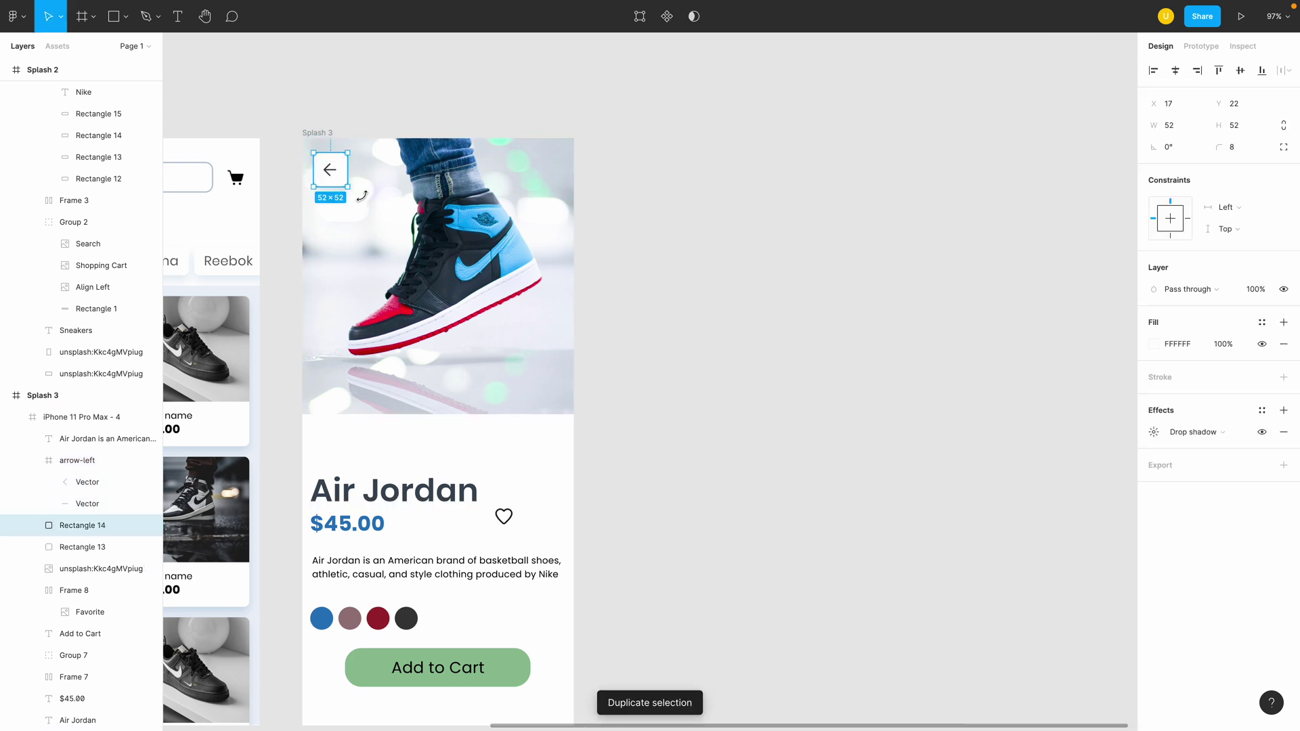
pyautogui.hotkey('shift', 'Right')
pyautogui.hotkey('shift', 'Right')
pyautogui.hotkey('shift', 'Right')
pyautogui.hotkey('shift', 'Right')
pyautogui.hotkey('shift', 'Right')
pyautogui.hotkey('shift', 'Right')
pyautogui.hotkey('shift', 'Right')
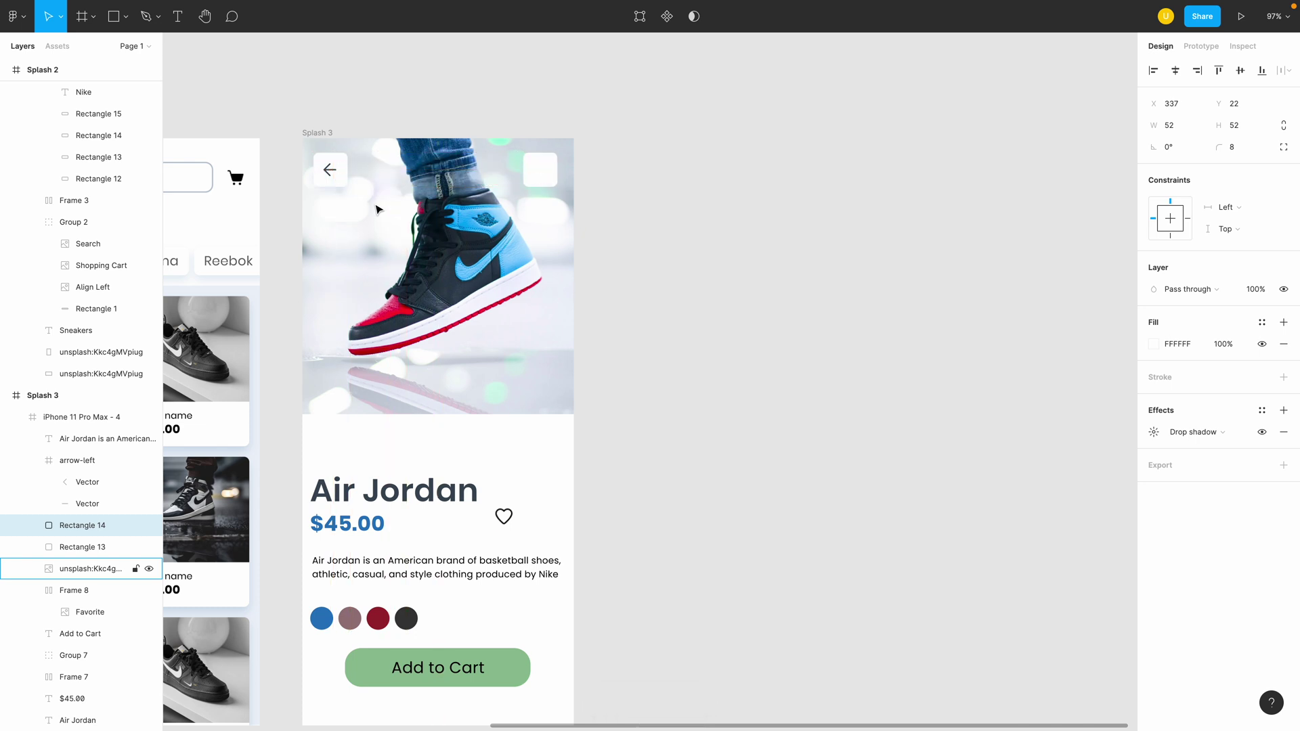
pyautogui.press('Left')
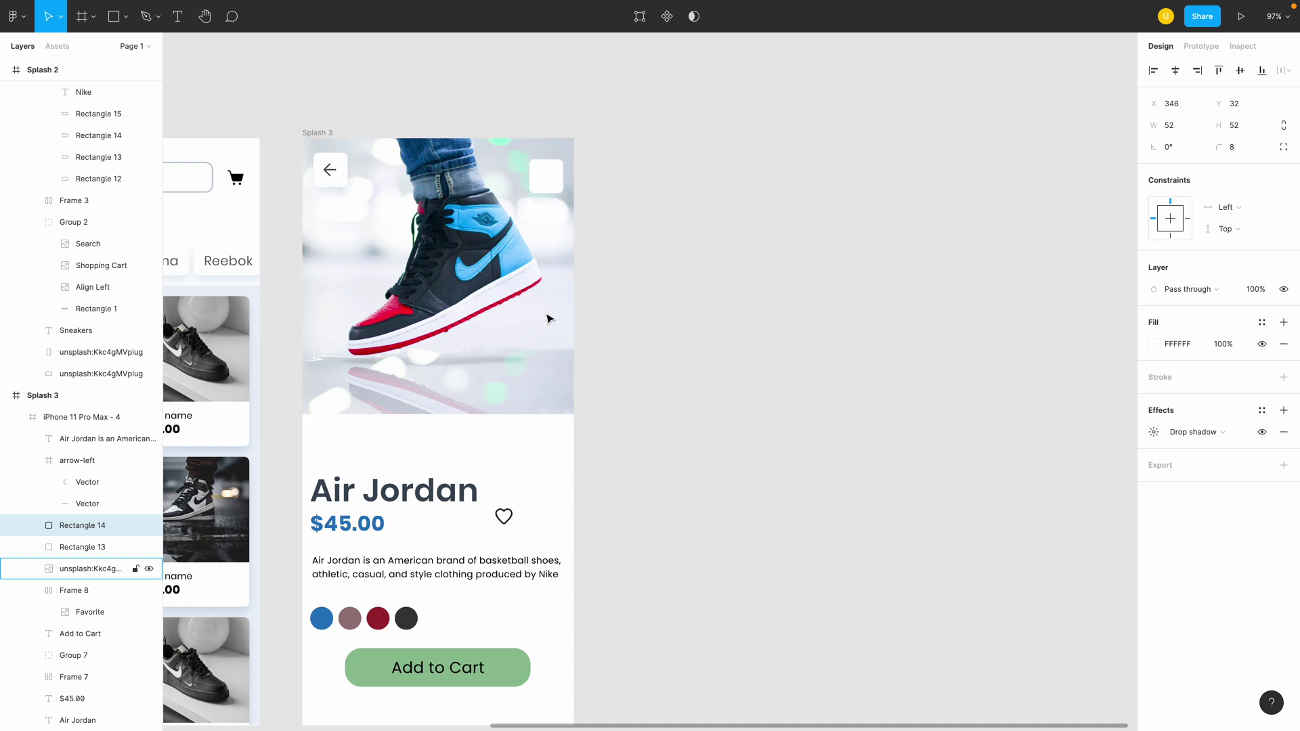
# Lower the back arrow together with its white square to line up with the square on the opposite side
pyautogui.click(323, 180)
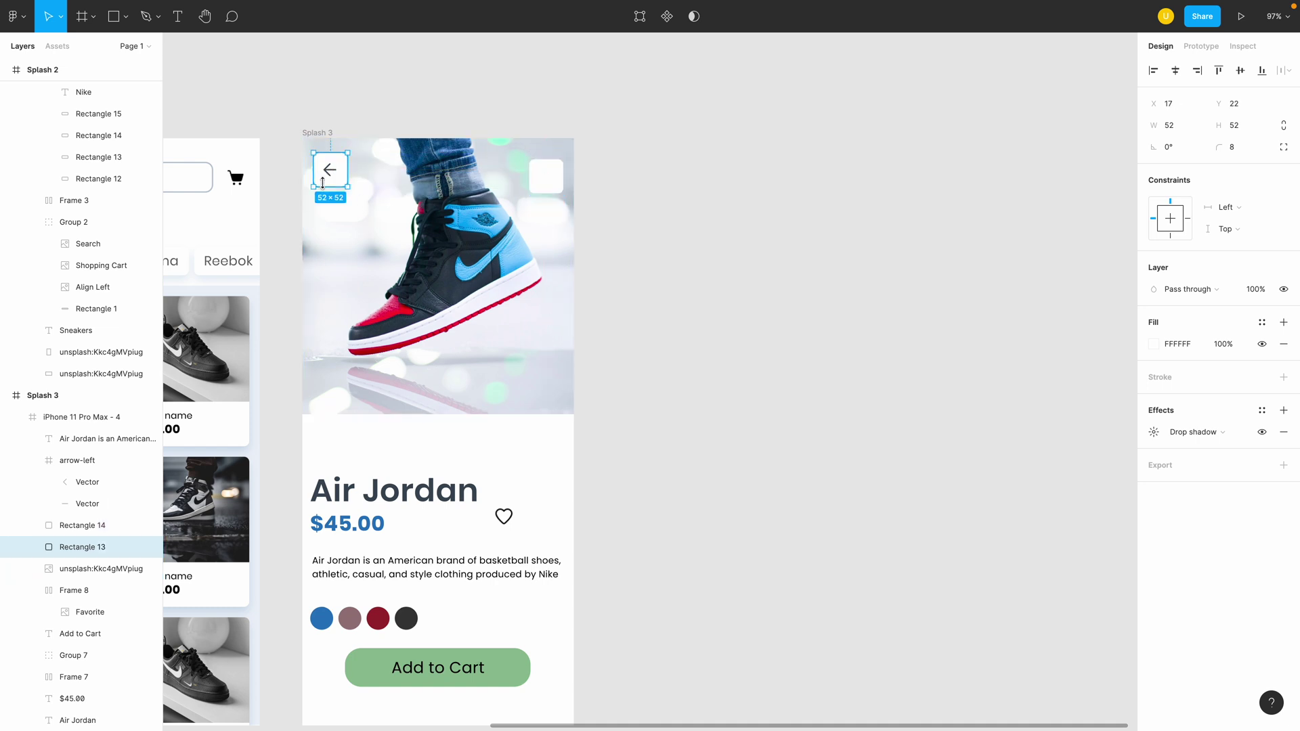
pyautogui.keyDown('shift'); pyautogui.click(328, 177); pyautogui.keyUp('shift')
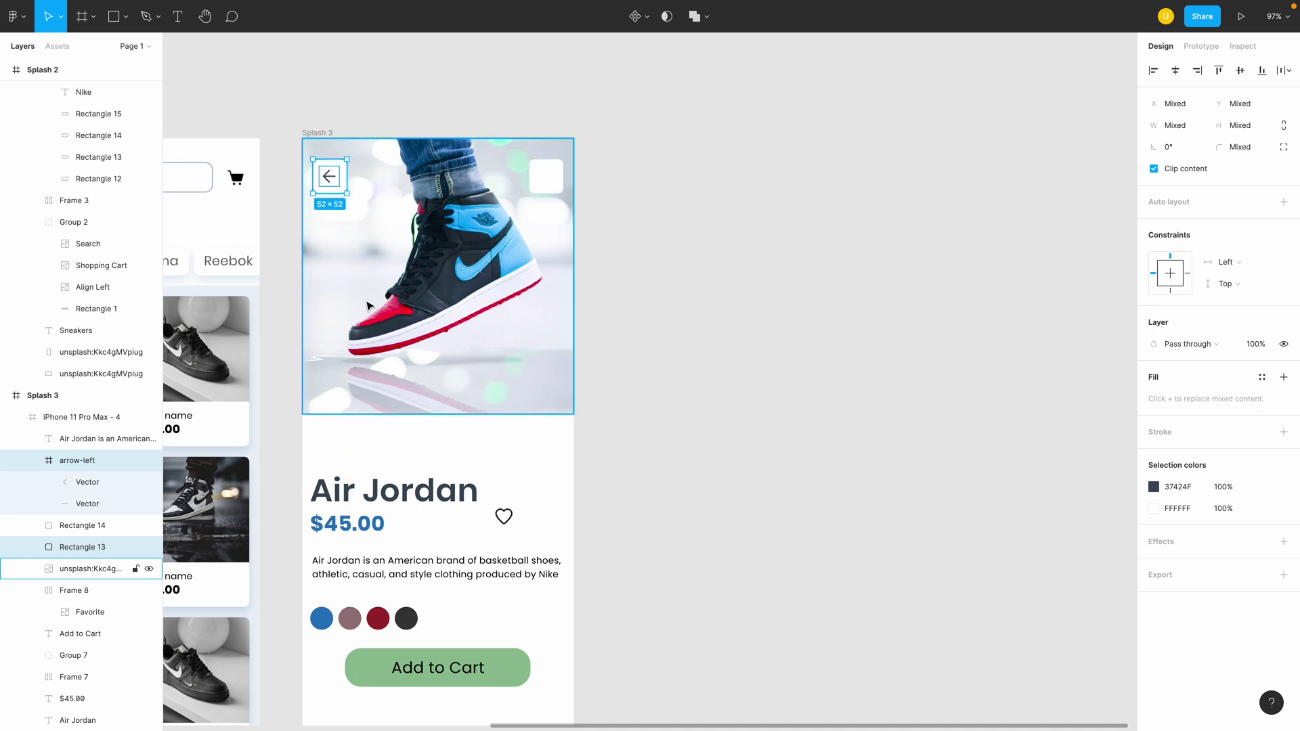
pyautogui.hscroll(-5, 366, 306)
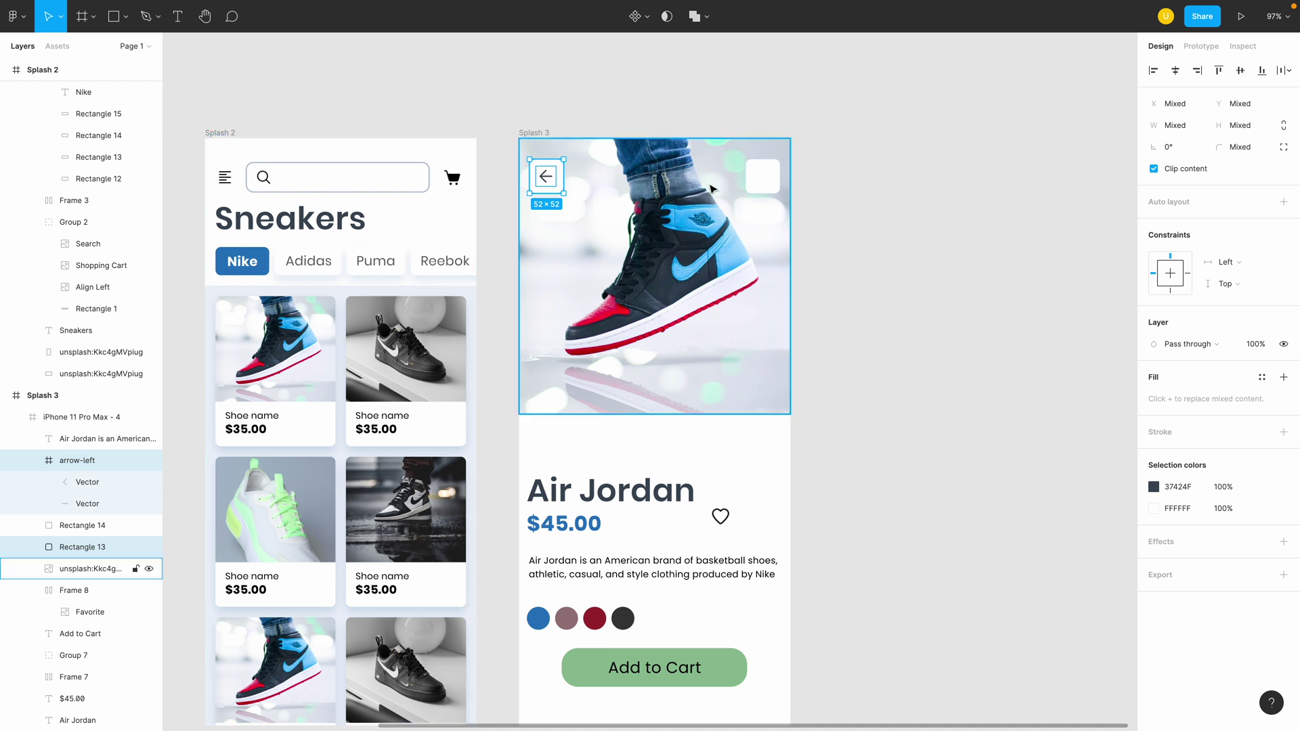
pyautogui.click(847, 281)
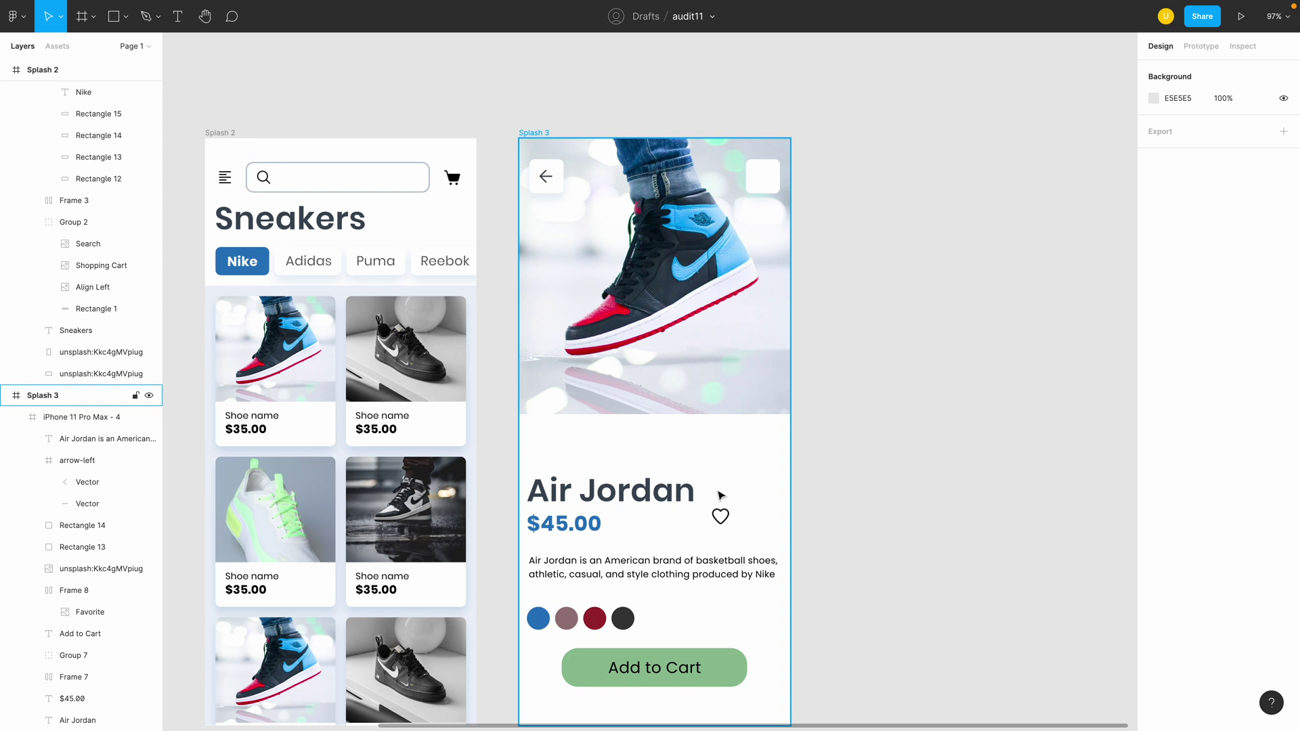
# Bring the heart icon in front of the empty white square, narrow it to 26 × 30 and centre it there
pyautogui.click(720, 516)
pyautogui.moveTo(721, 517); pyautogui.dragTo(769, 183)
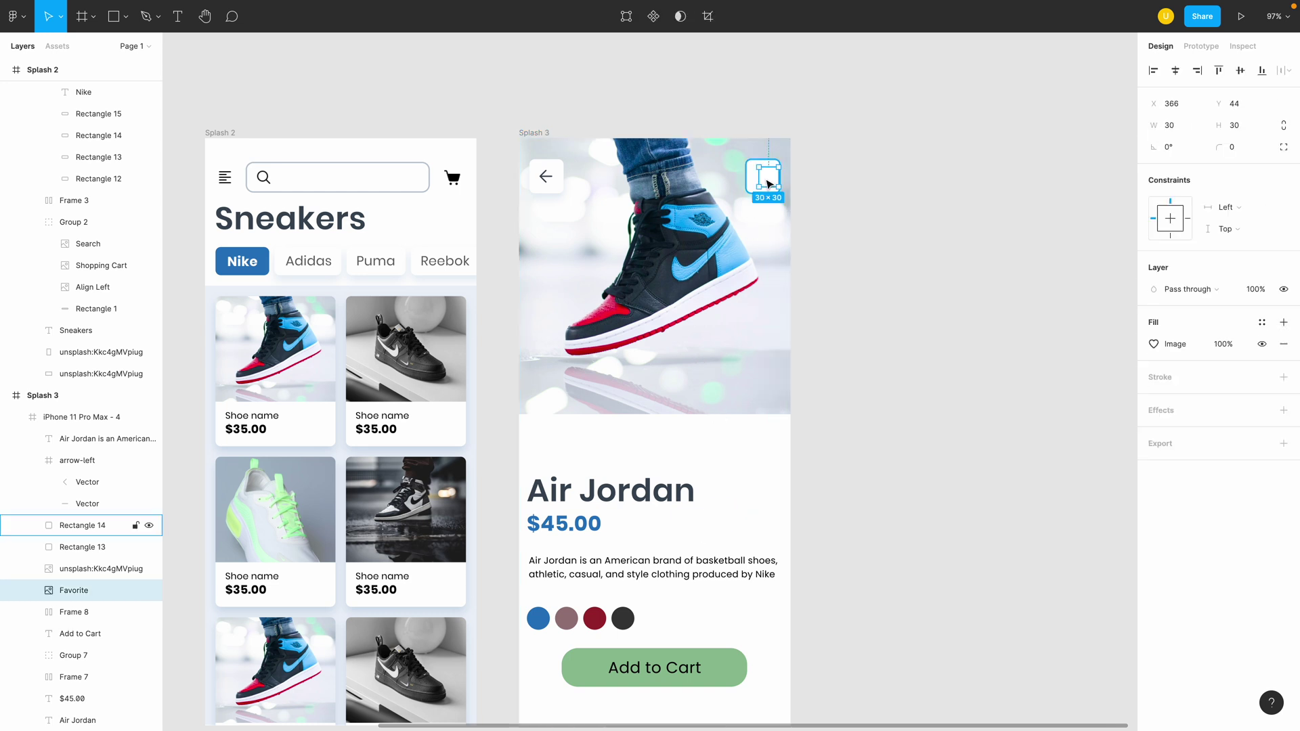
pyautogui.press('super+x')
pyautogui.click(769, 182)
pyautogui.press('super+v')
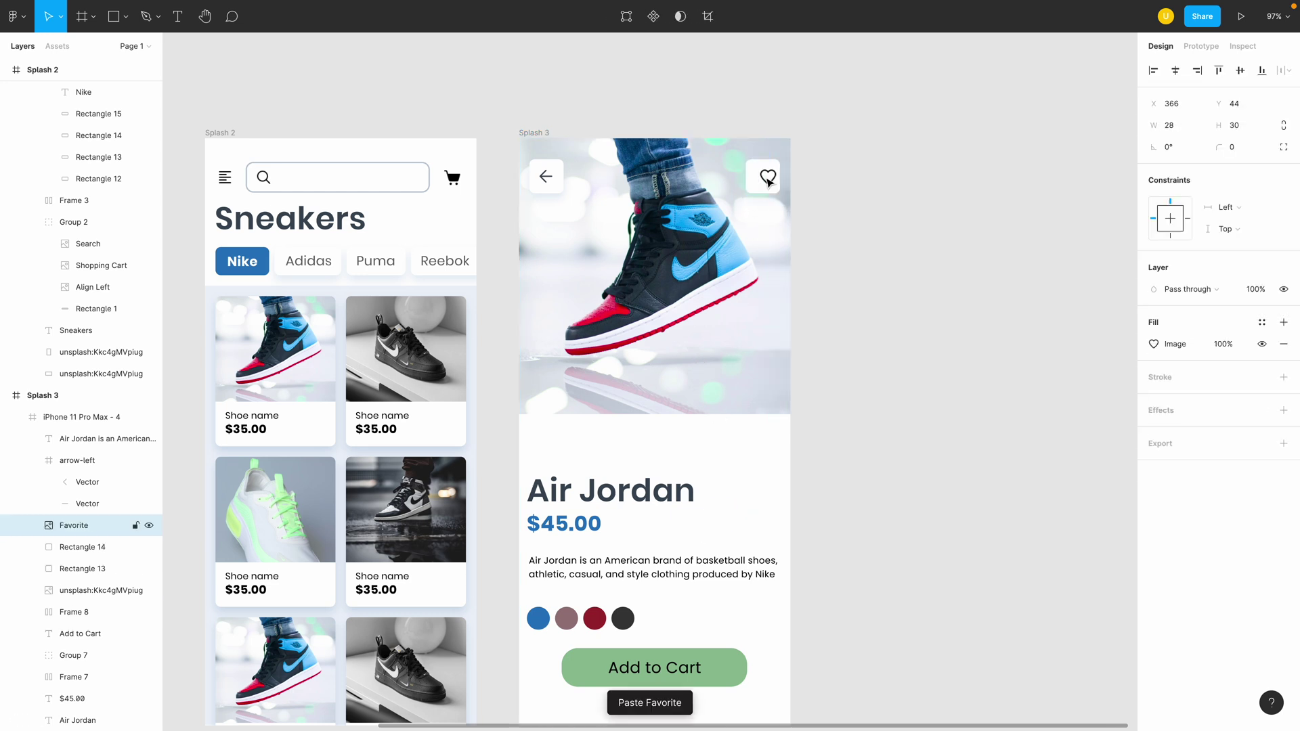
pyautogui.moveTo(767, 180); pyautogui.dragTo(766, 180)
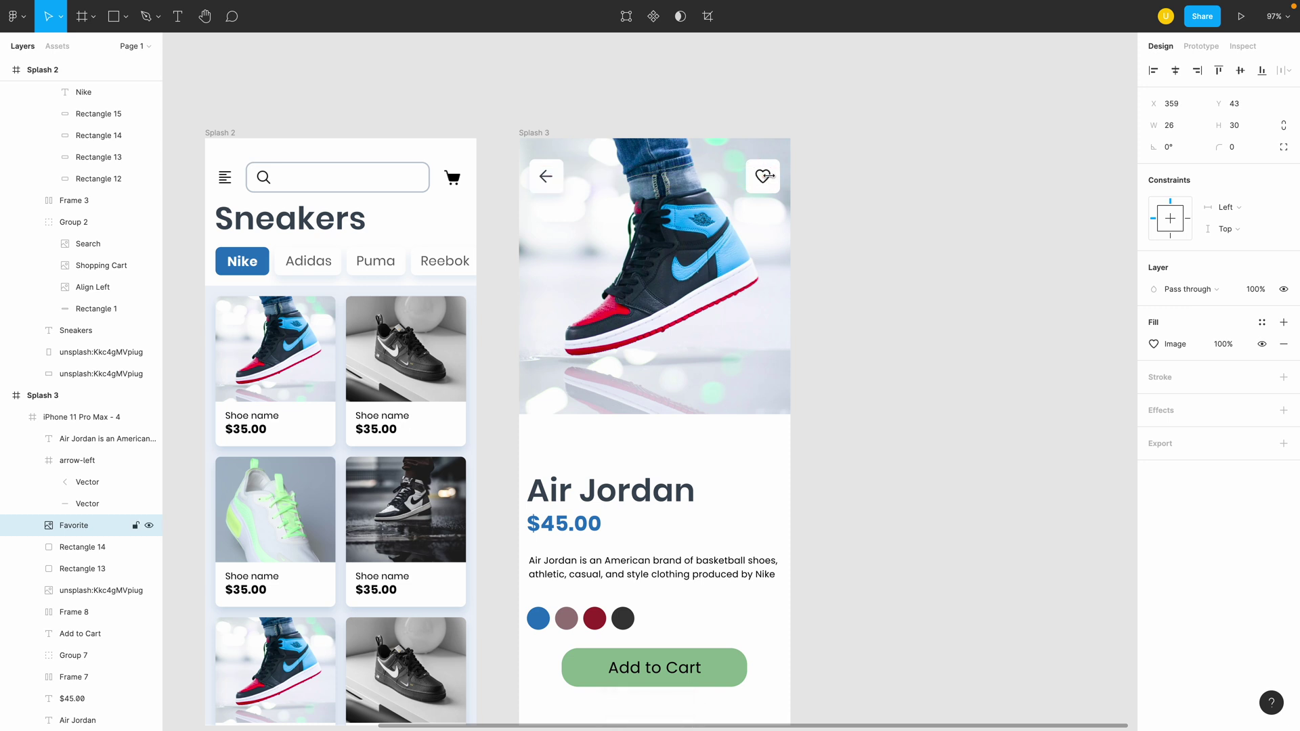
pyautogui.click(546, 178)
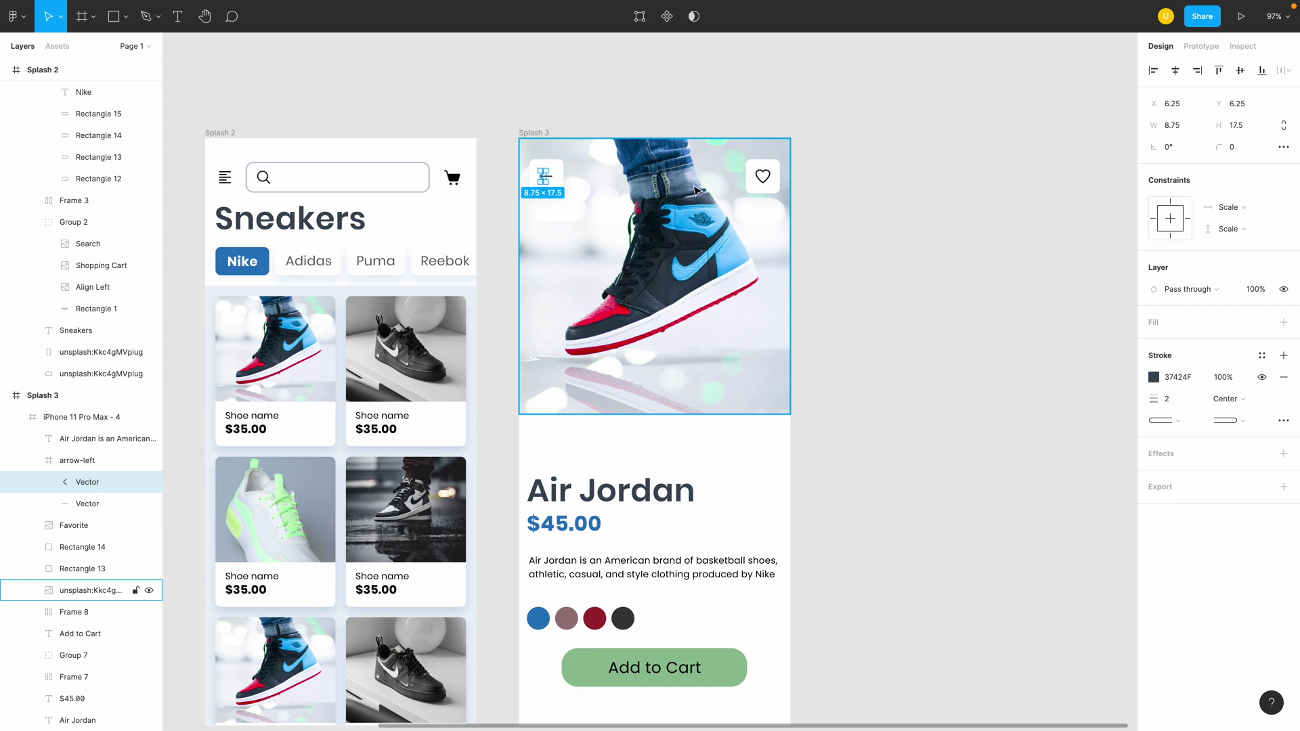
pyautogui.click(765, 181)
pyautogui.click(826, 245)
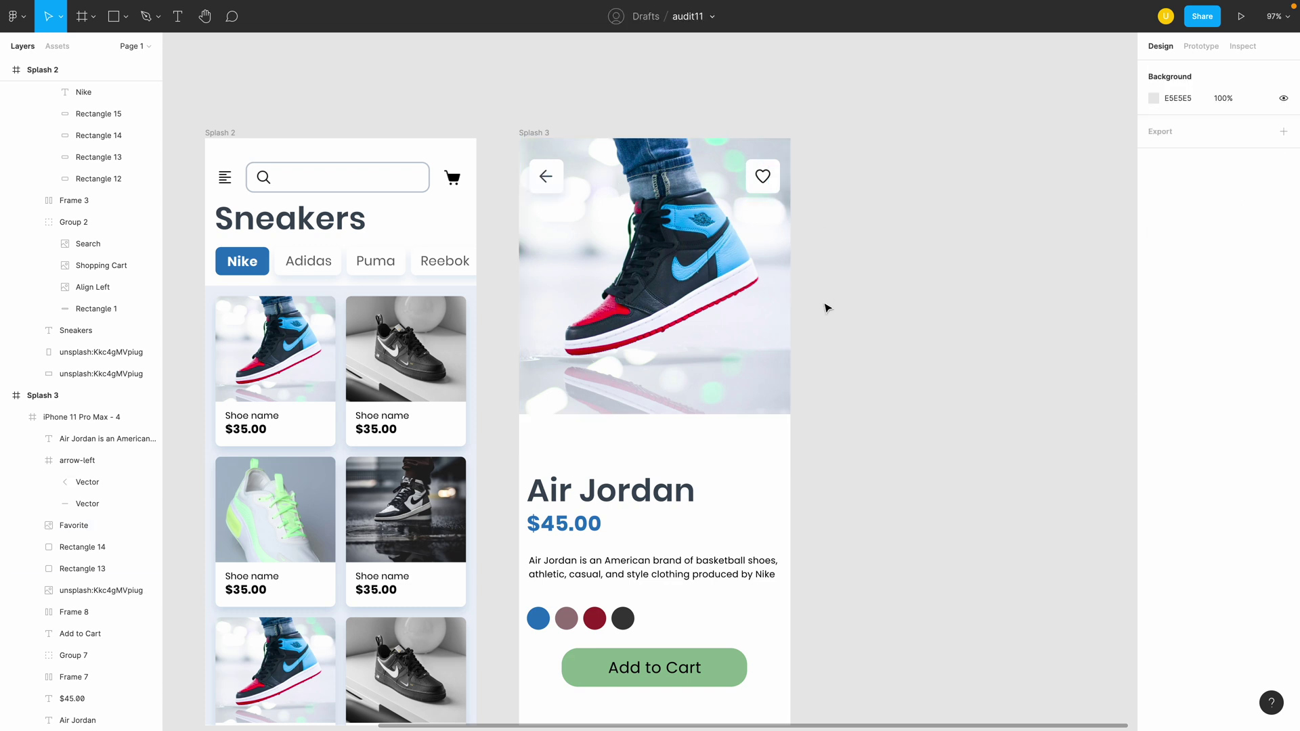
# Set the font weight of the $45.00 price on Splash 3 to Medium
pyautogui.scroll(-3, 826, 308)
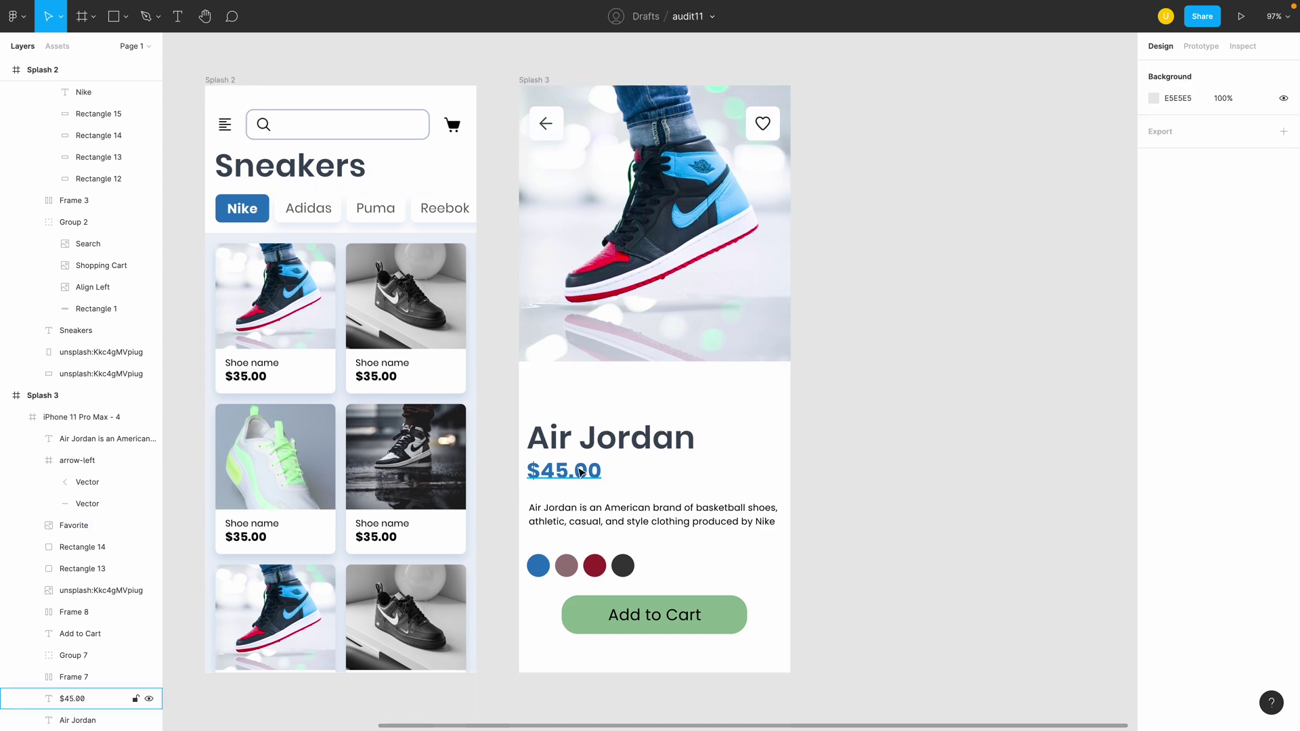
pyautogui.click(580, 472)
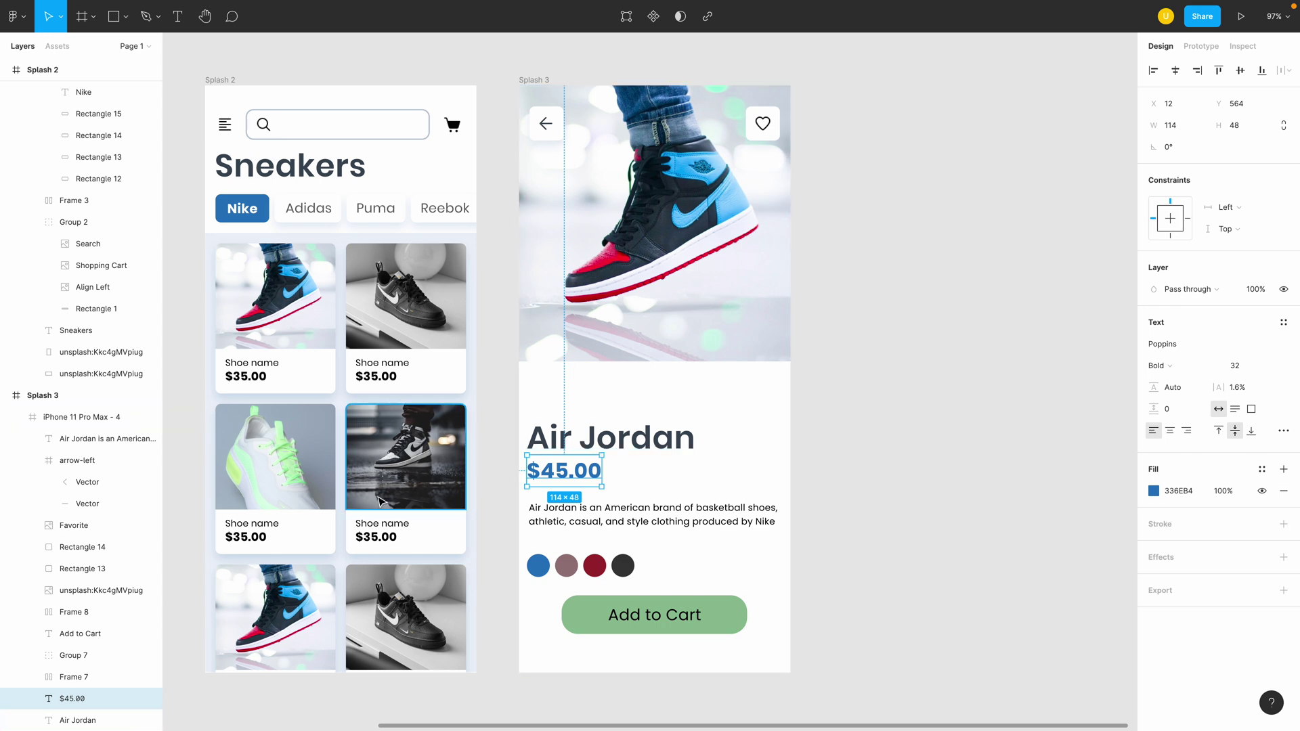
pyautogui.click(1157, 365)
pyautogui.click(1168, 316)
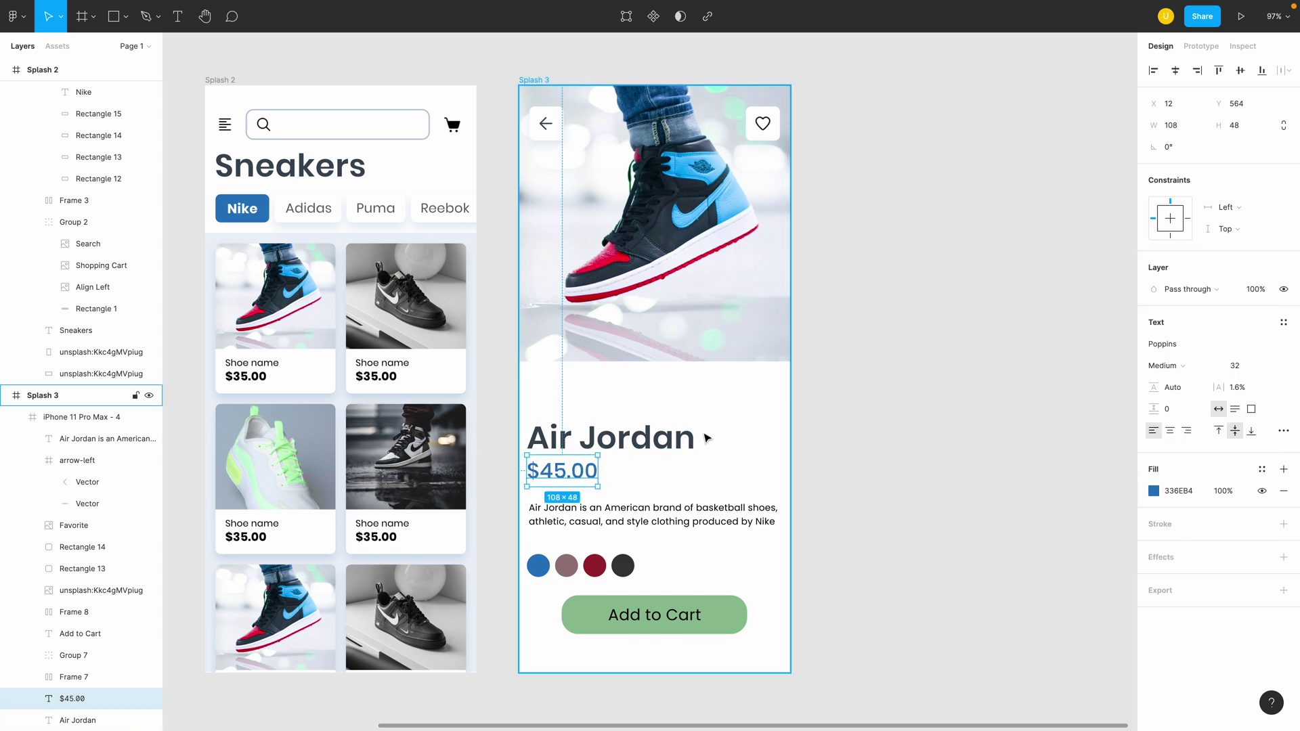
# Move the Air Jordan title and its price up just below the shoe image, with their left edge at X 24
pyautogui.keyDown('shift'); pyautogui.click(606, 447); pyautogui.keyUp('shift')
pyautogui.moveTo(609, 446); pyautogui.dragTo(614, 405)
pyautogui.hotkey('shift', 'Right')
pyautogui.press('alt')
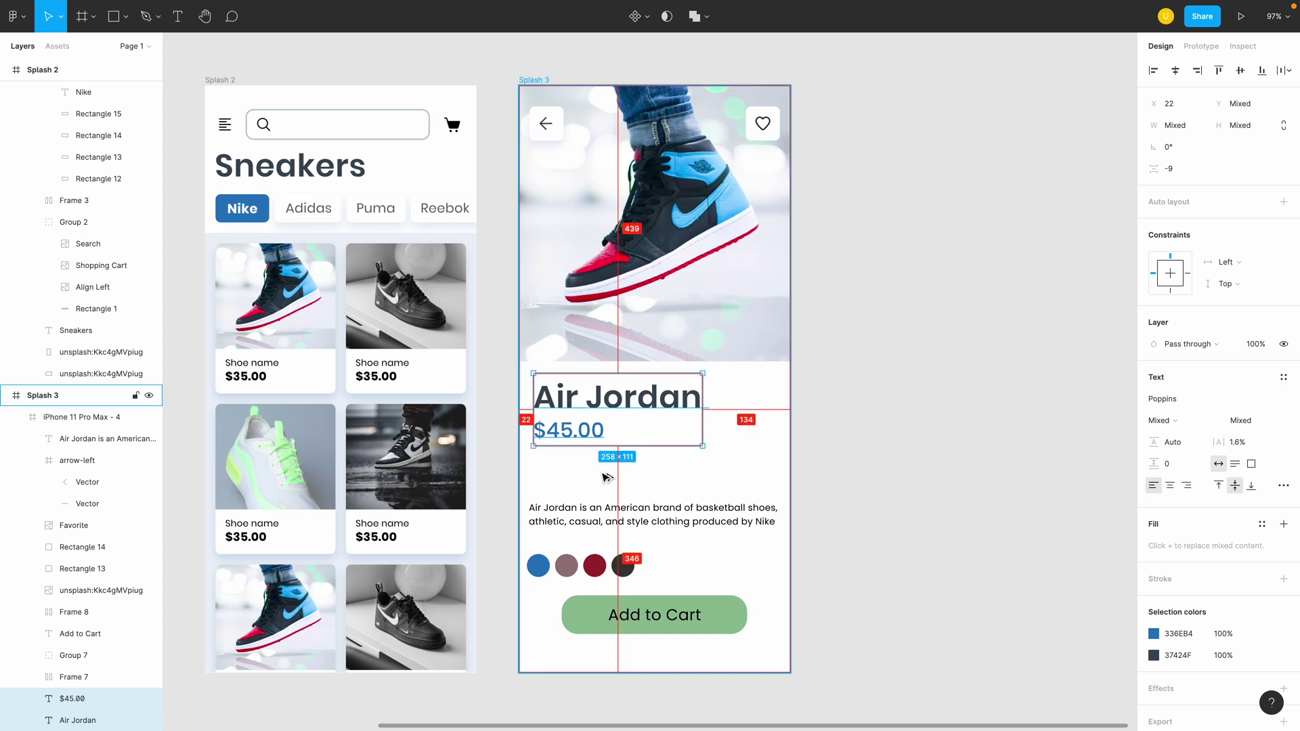
pyautogui.press('Up')
pyautogui.press('Up')
pyautogui.press('Up')
pyautogui.press('Up')
pyautogui.press('Up')
pyautogui.press('Right')
pyautogui.press('Right')
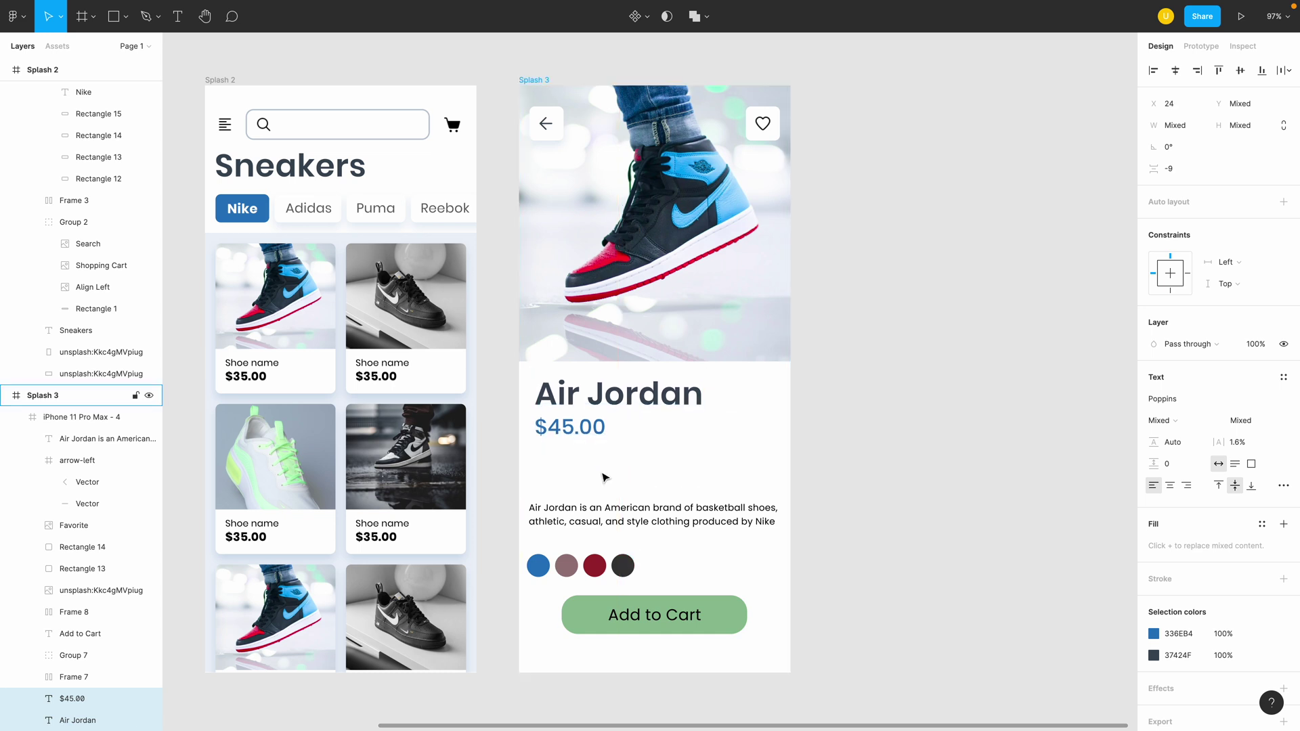
pyautogui.press('Up')
pyautogui.press('Up')
pyautogui.press('Up')
# Move the Air Jordan description below the price at X 24, Y 544 and resize its text box to 359 × 98
pyautogui.click(617, 520)
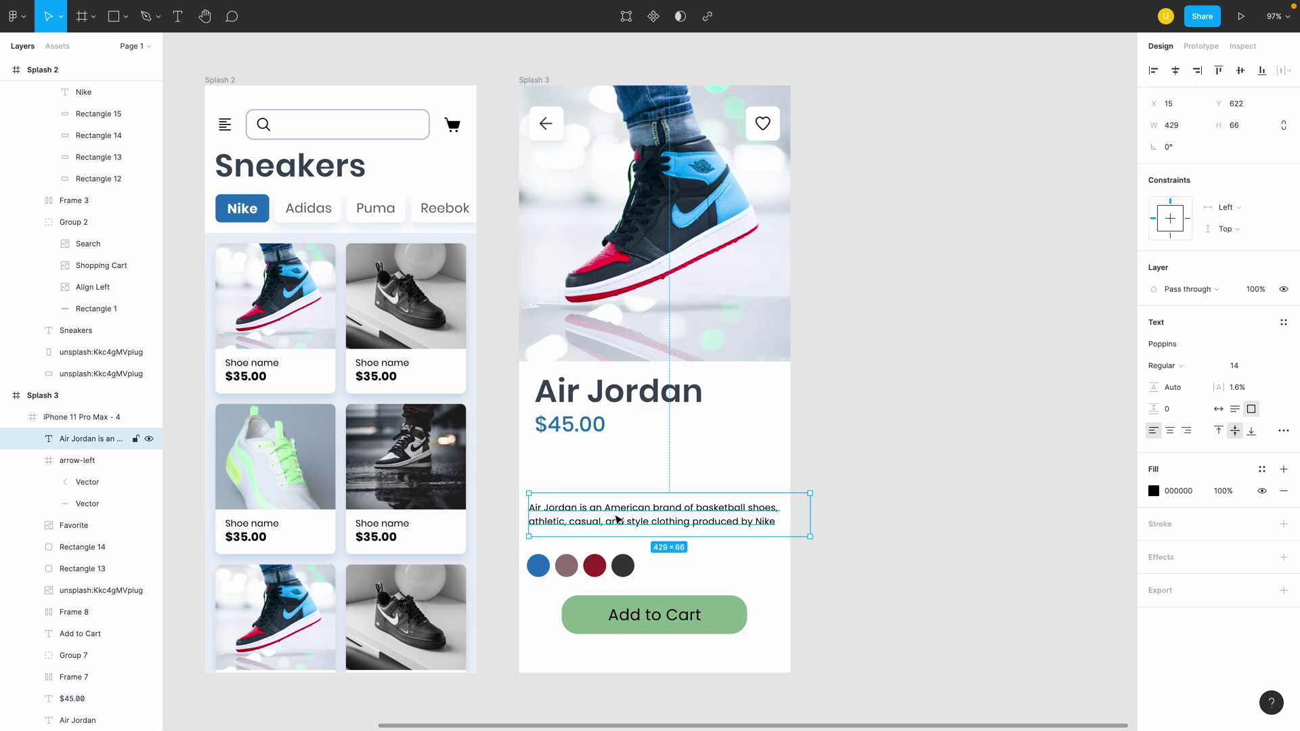
pyautogui.moveTo(617, 520); pyautogui.dragTo(625, 469)
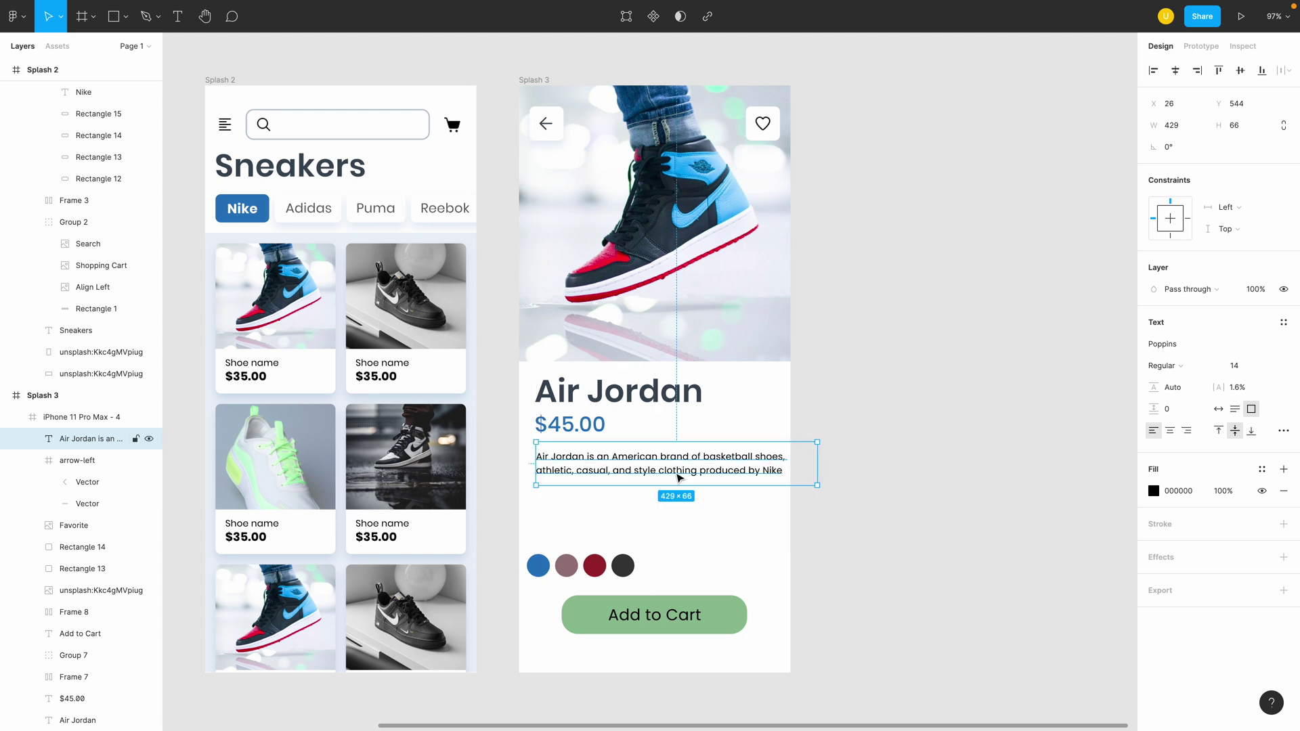
pyautogui.moveTo(818, 484); pyautogui.dragTo(772, 507)
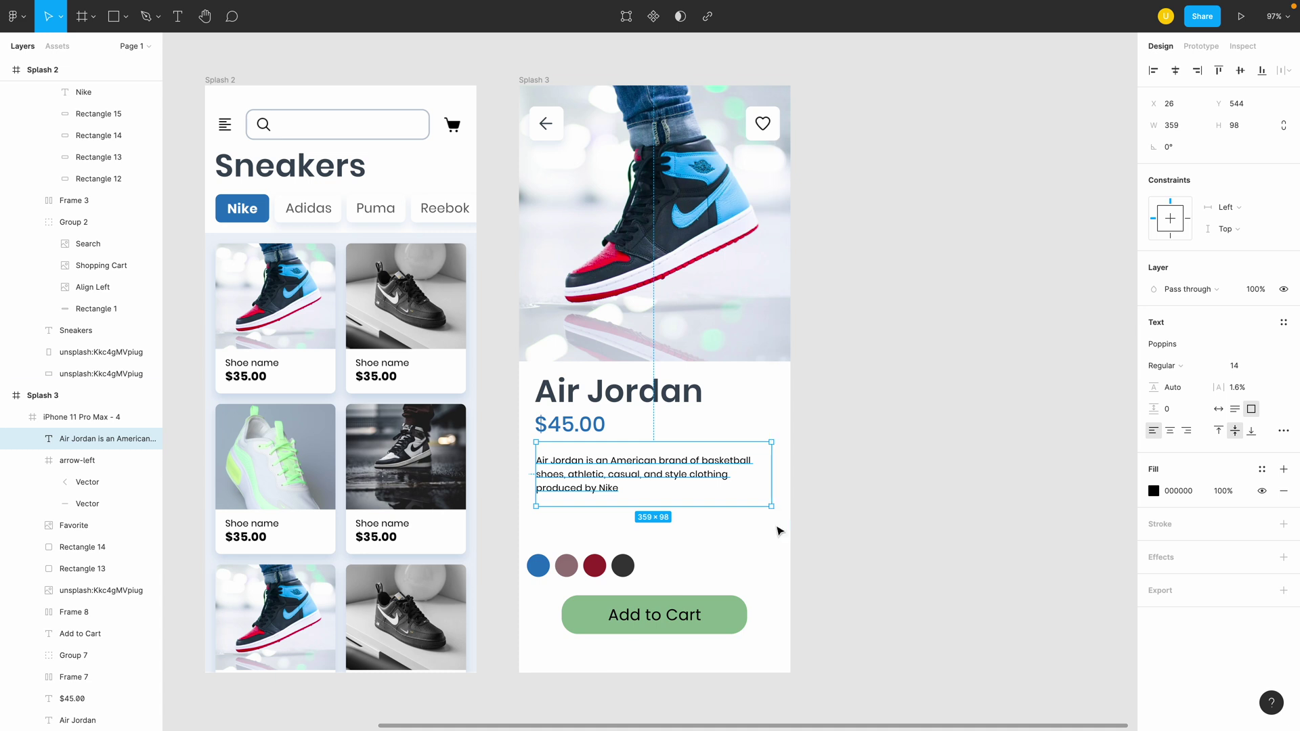
pyautogui.press('alt')
pyautogui.press('Left')
pyautogui.press('Left')
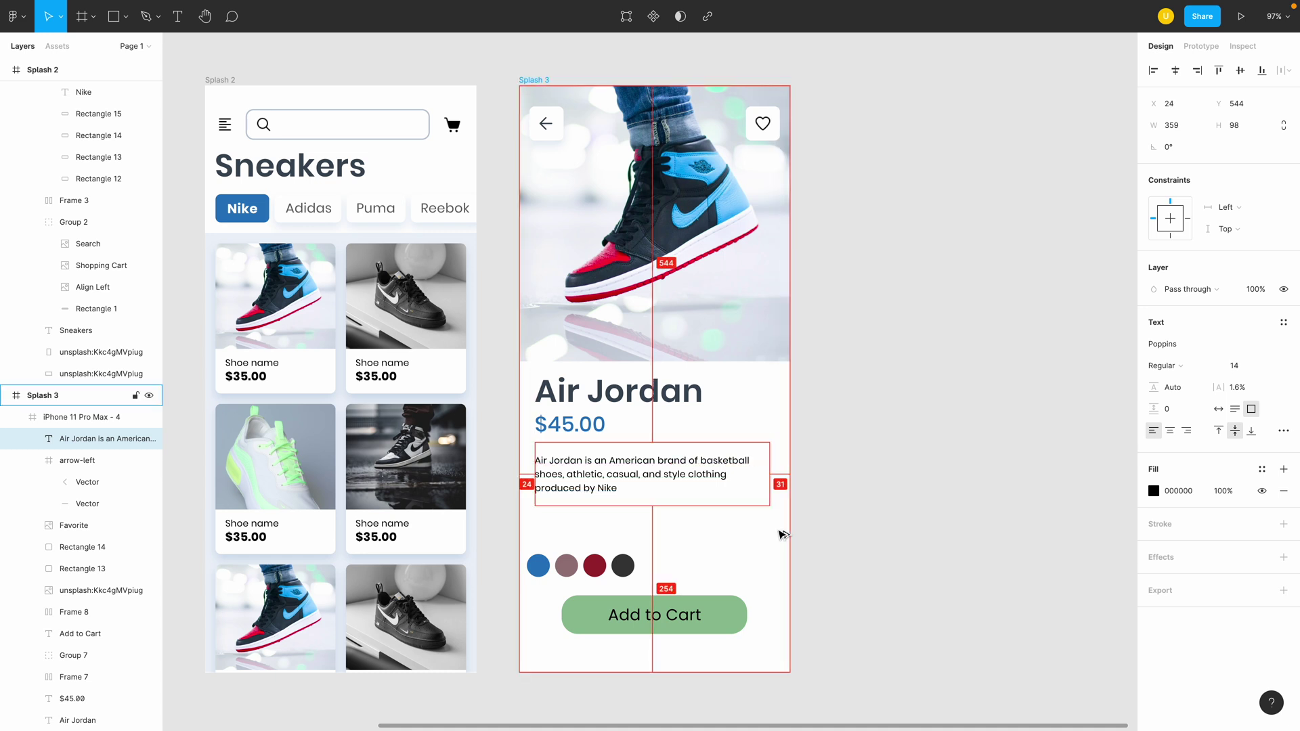
# Widen the Air Jordan description text box on Splash 3 to 366 and set its font size to 16
pyautogui.press('super+Right')
pyautogui.press('super+Right')
pyautogui.press('alt')
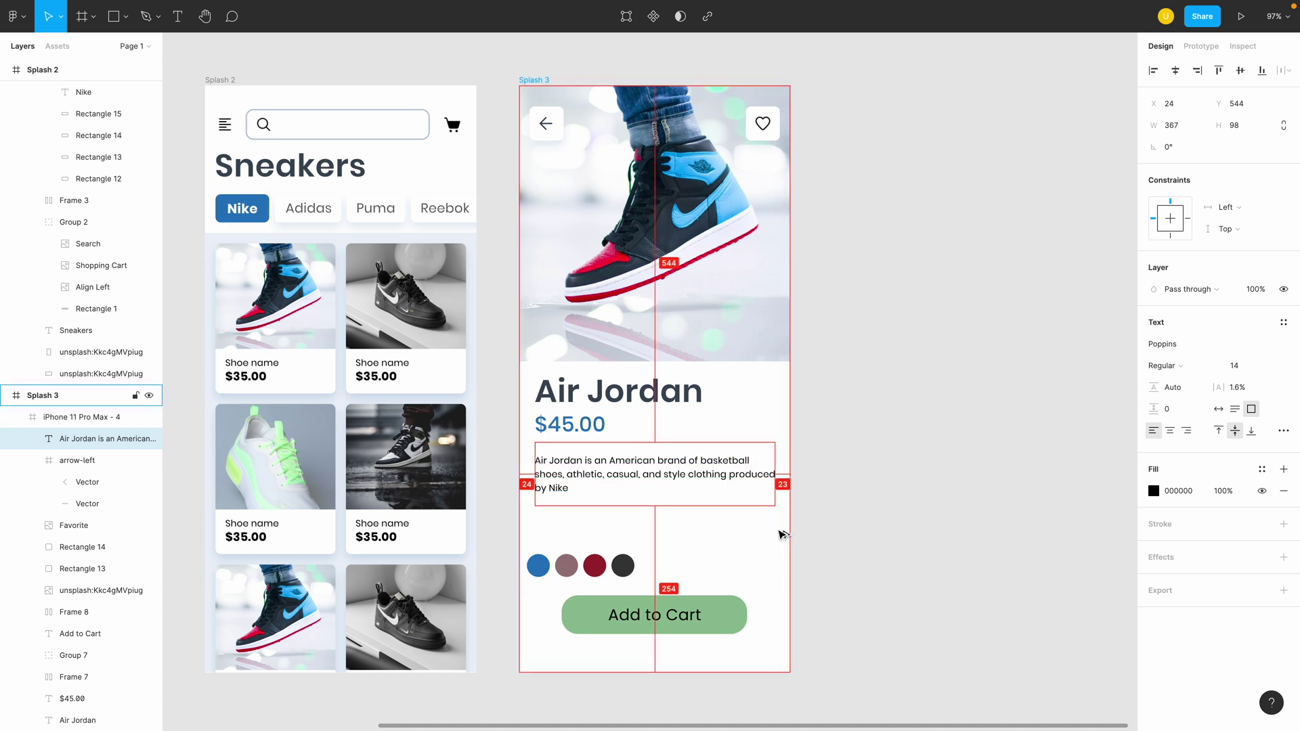
pyautogui.hotkey('ctrl', 'Left')
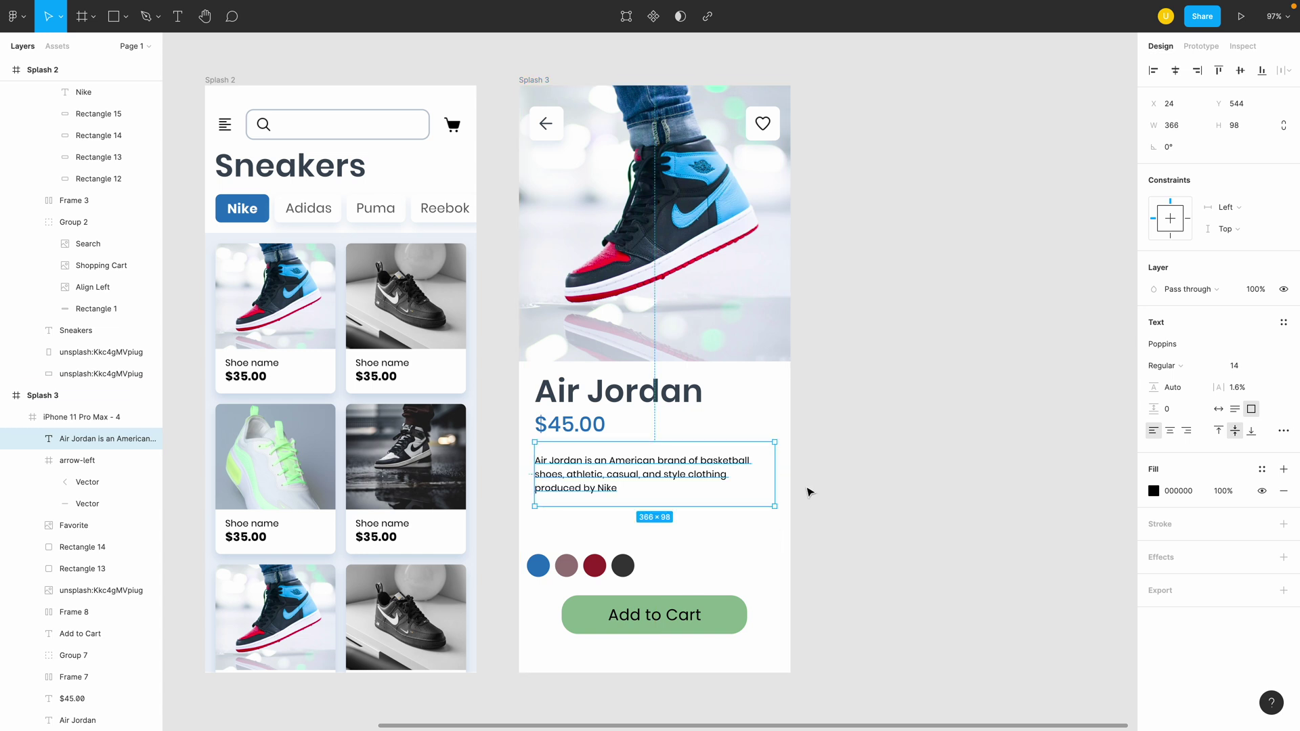
pyautogui.click(1249, 371)
pyautogui.write('16')
pyautogui.press('Return')
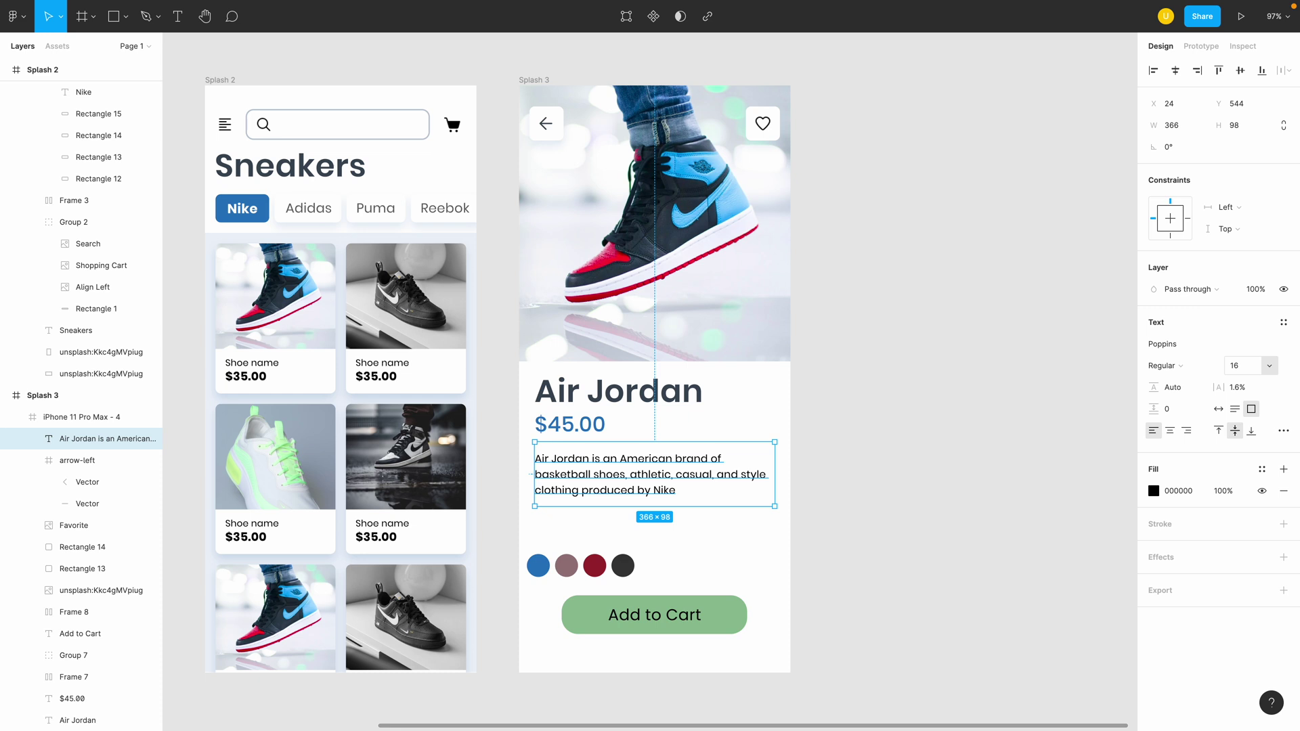
# Recolor the description text with the Air Jordan title's color sampled by eyedropper, raising the brightness to 51
pyautogui.click(1154, 491)
pyautogui.click(995, 580)
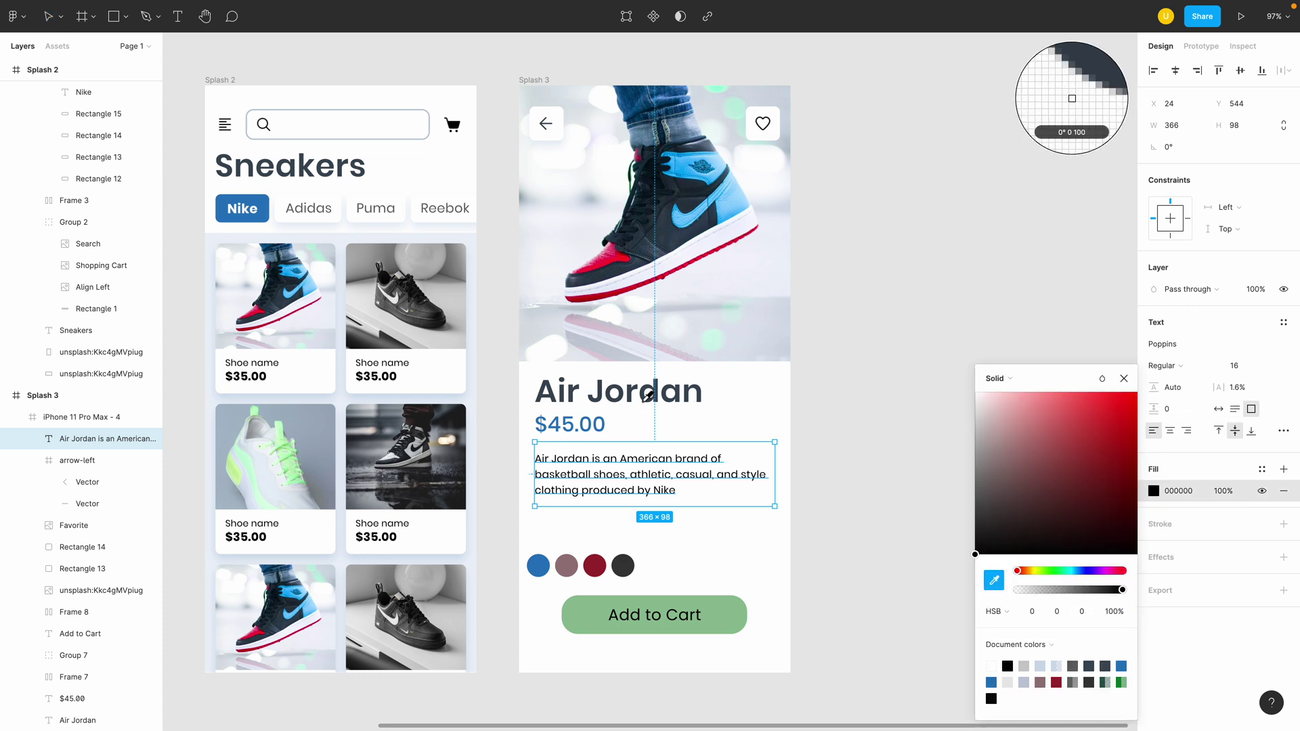
pyautogui.click(613, 389)
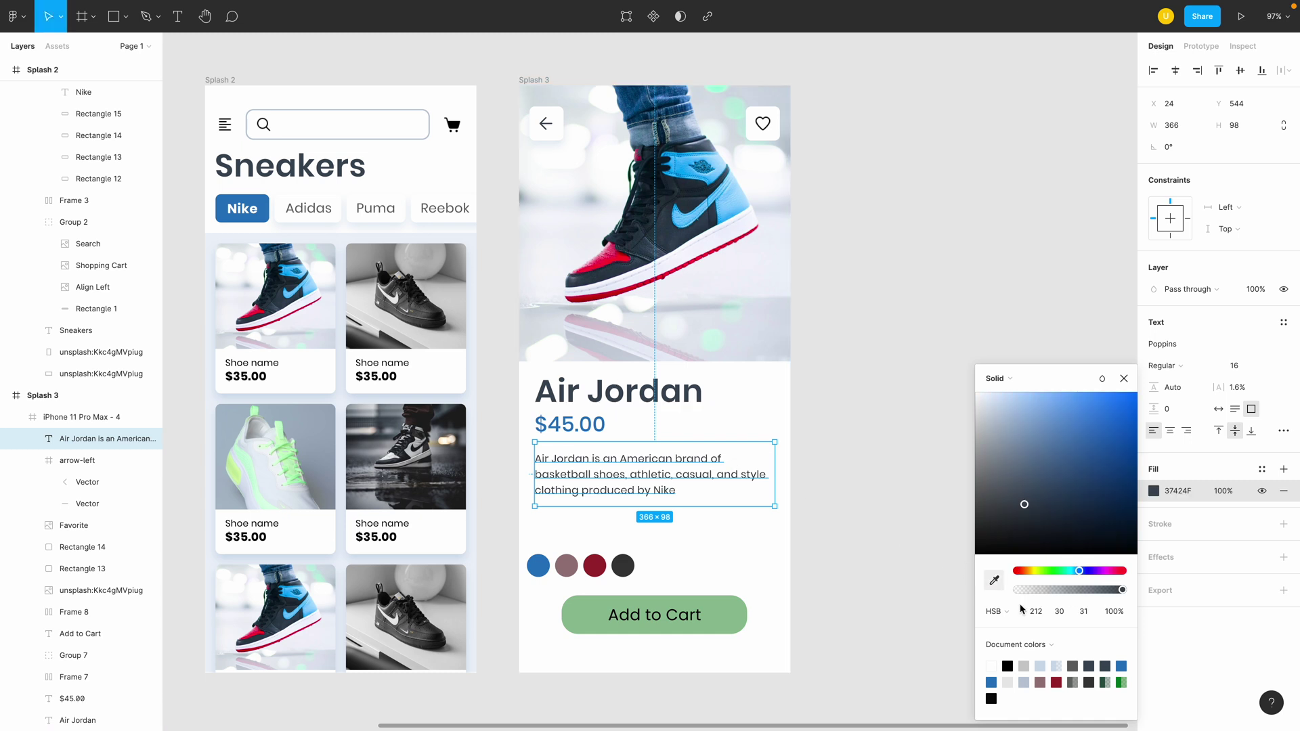
pyautogui.click(1083, 613)
pyautogui.write('51')
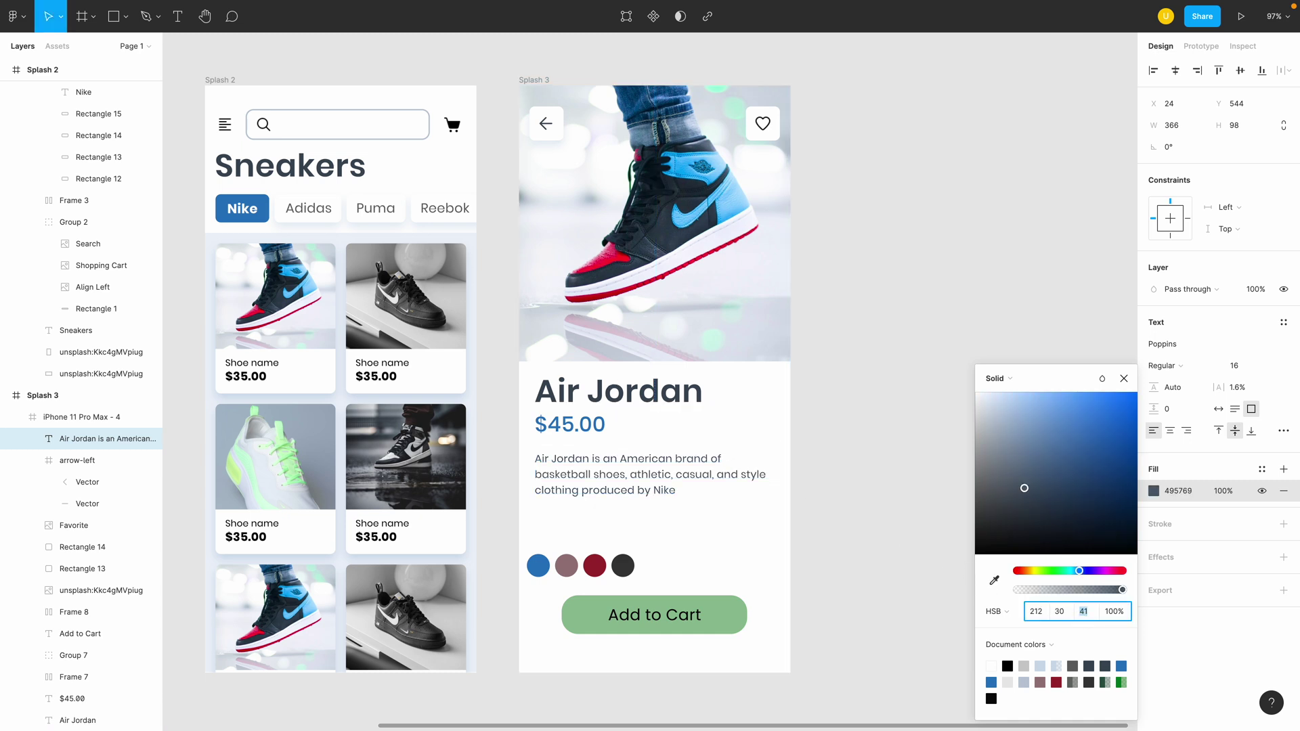
pyautogui.press('Return')
pyautogui.click(861, 481)
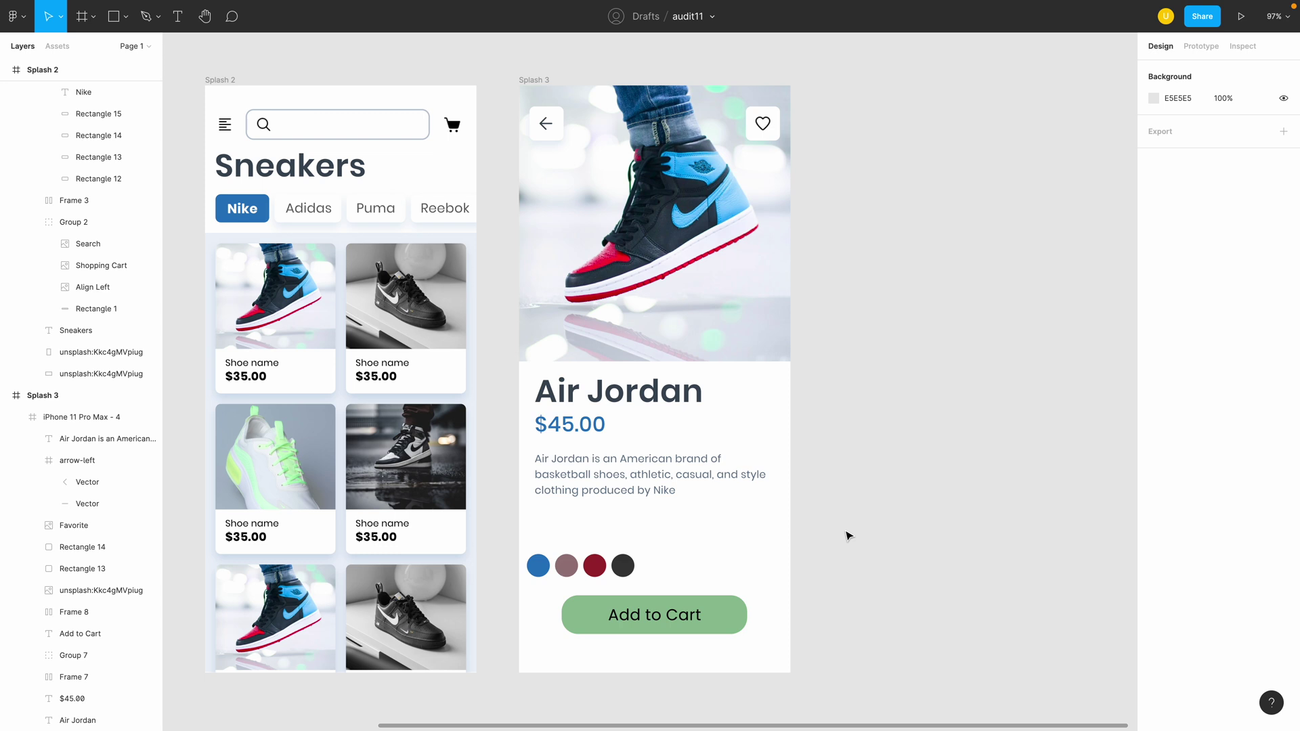
# Nudge the Air Jordan description up to Y 542
pyautogui.click(611, 476)
pyautogui.press('Up')
pyautogui.press('Up')
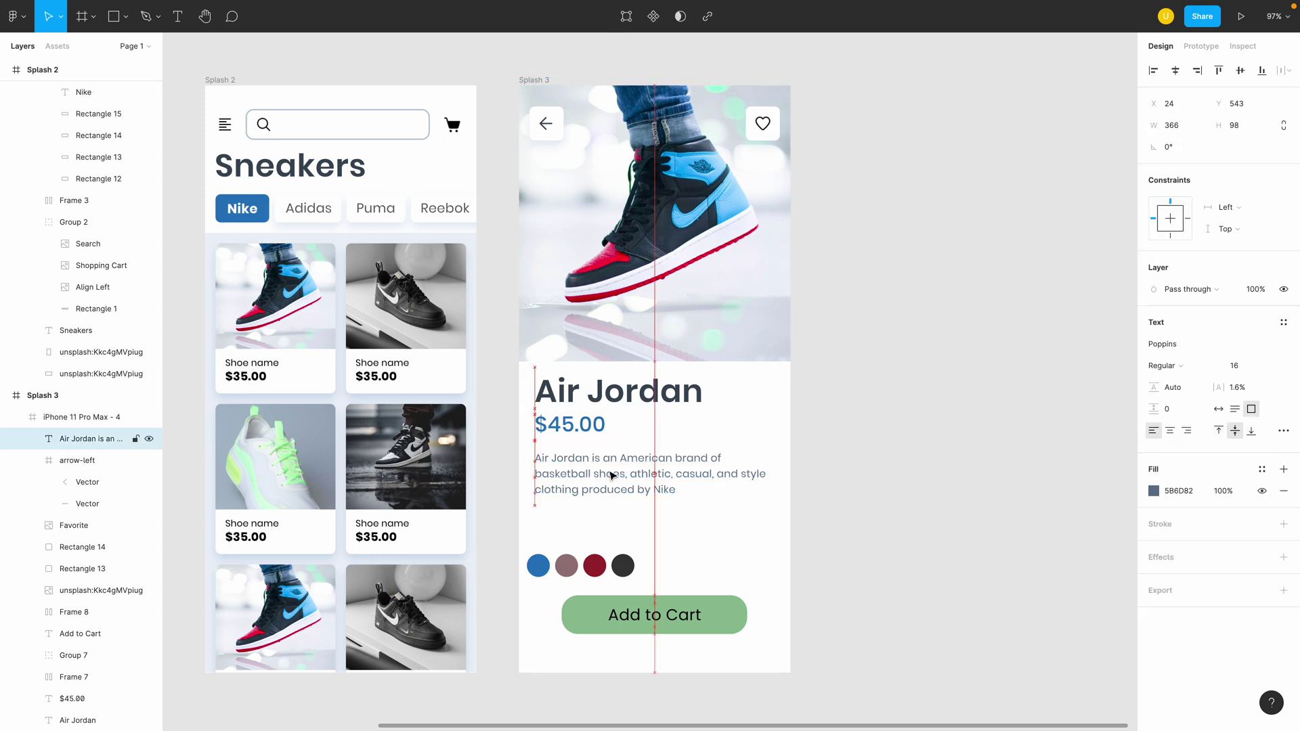
pyautogui.click(867, 474)
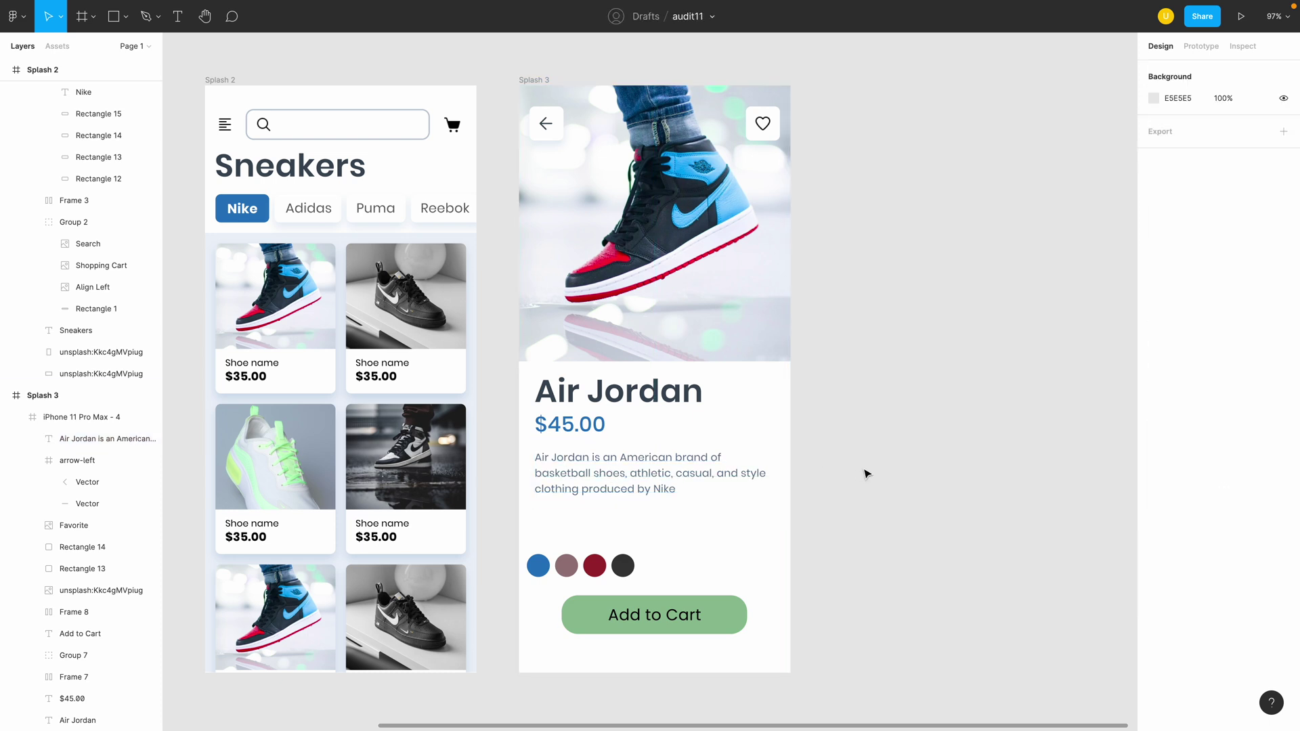
# Duplicate the description, place the copy just below it and replace its text with "Choose color"
pyautogui.click(590, 478)
pyautogui.click(594, 479)
pyautogui.hotkey('ctrl', 'd')
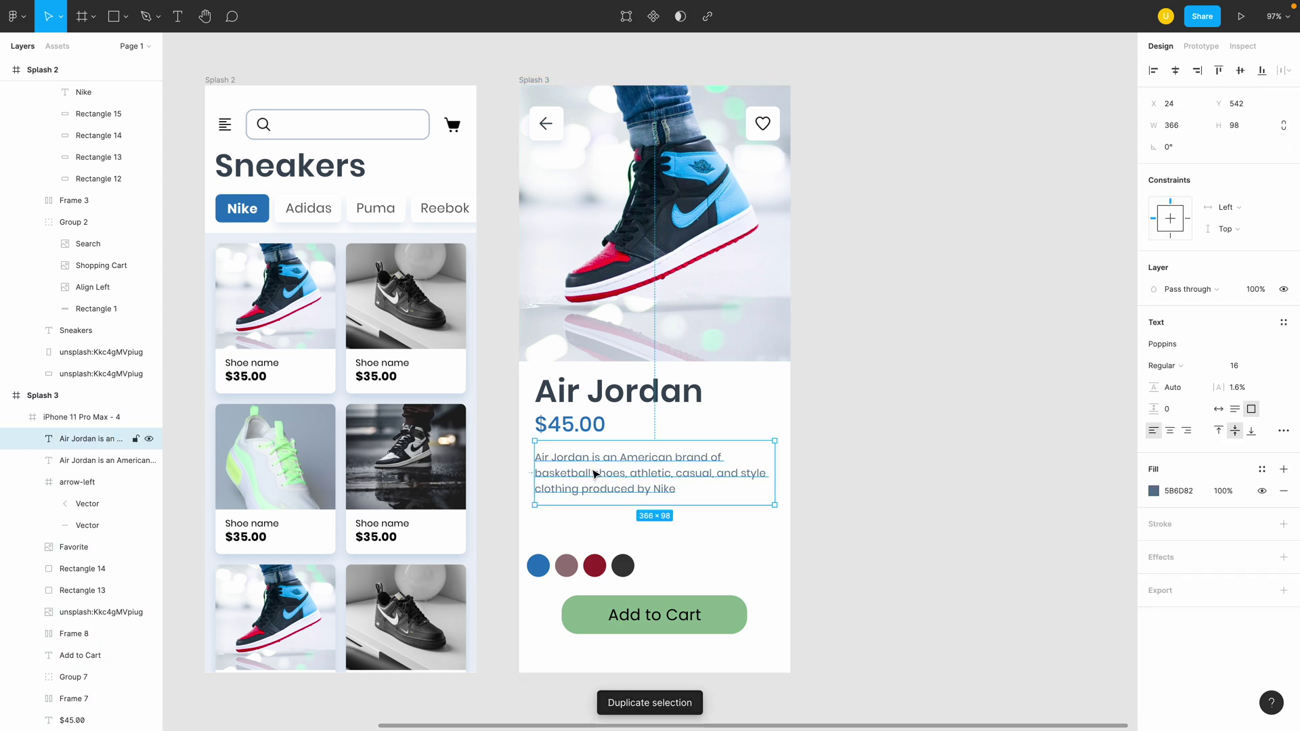
pyautogui.moveTo(594, 479); pyautogui.dragTo(590, 544)
pyautogui.doubleClick(589, 530)
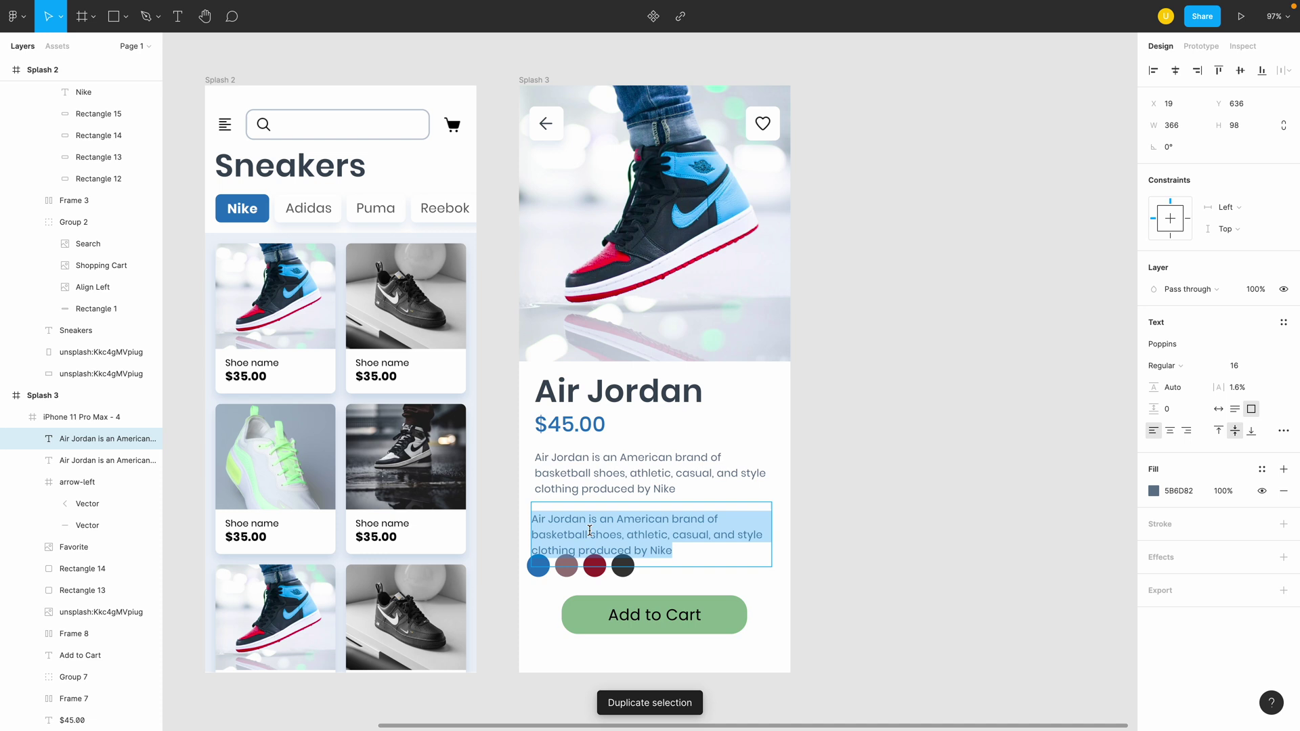
pyautogui.write('Choose co')
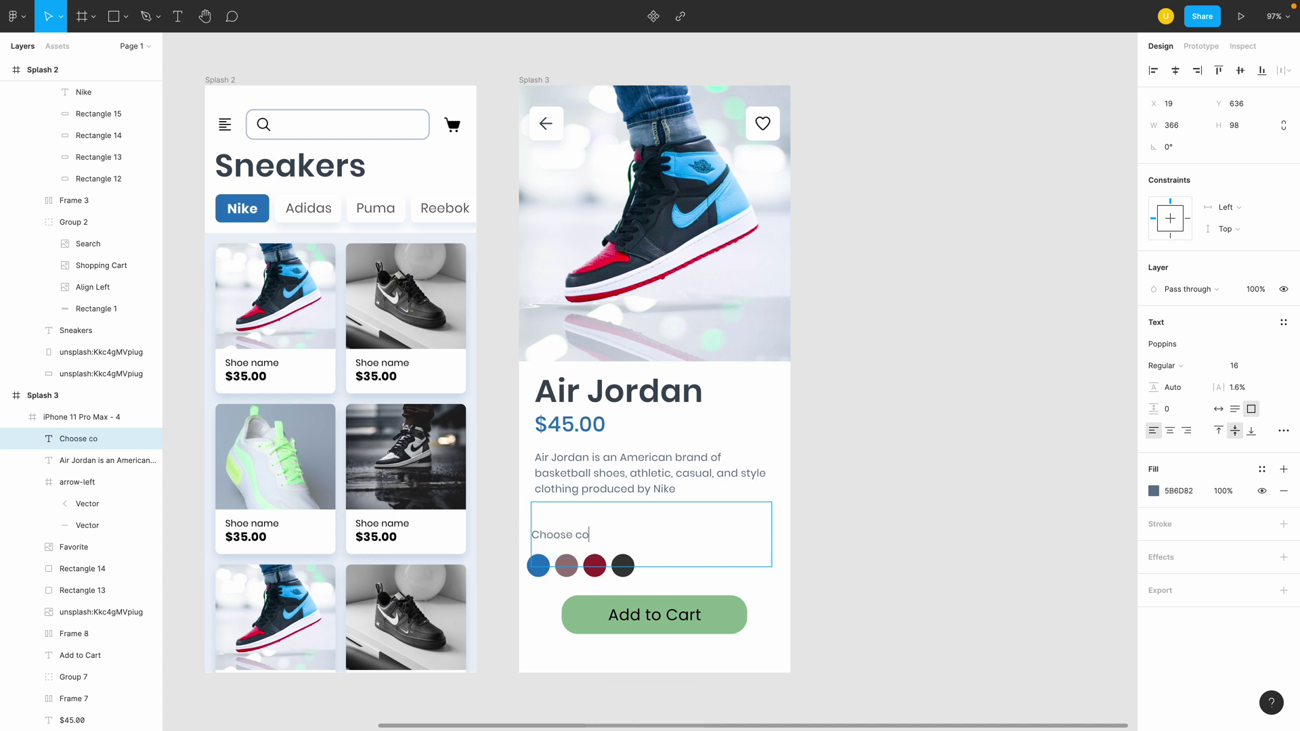
pyautogui.write('lor')
pyautogui.press('Escape')
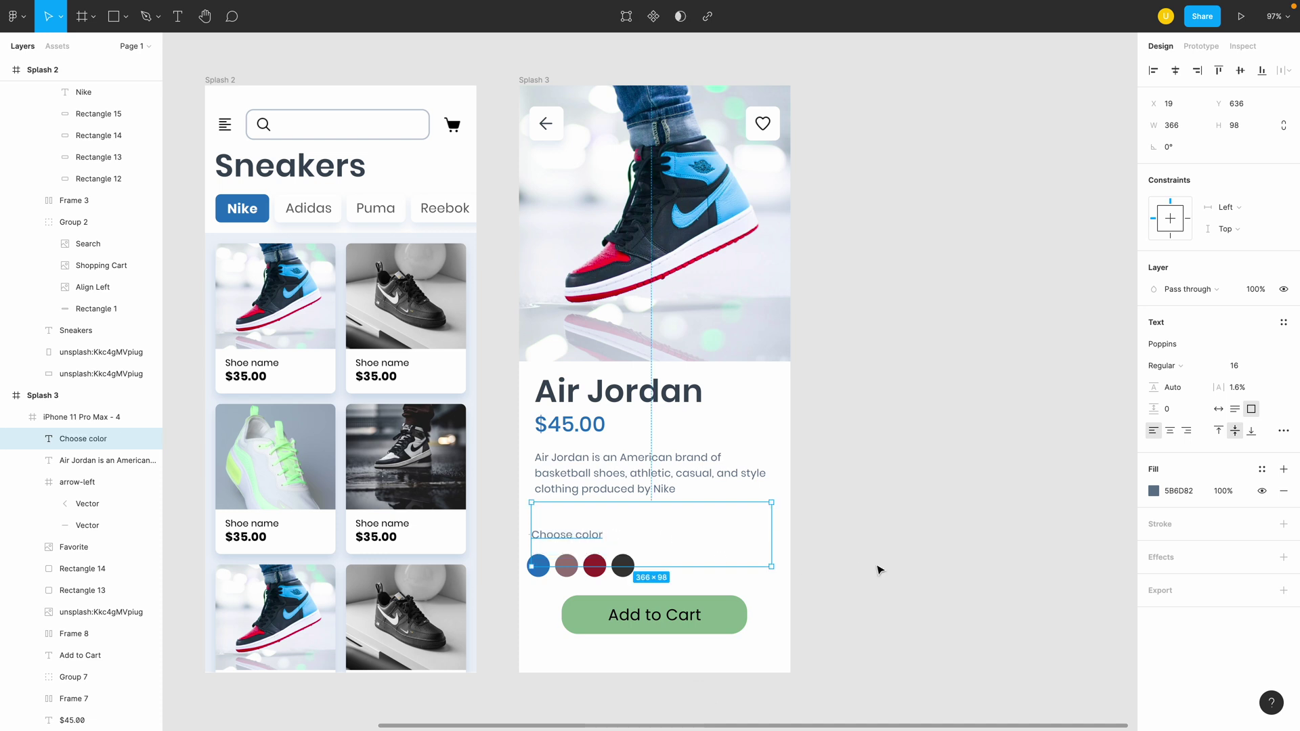
# Shorten the Choose color text box to a height of 37 and lower it to Y 659, above the color circles
pyautogui.moveTo(682, 566); pyautogui.dragTo(682, 526)
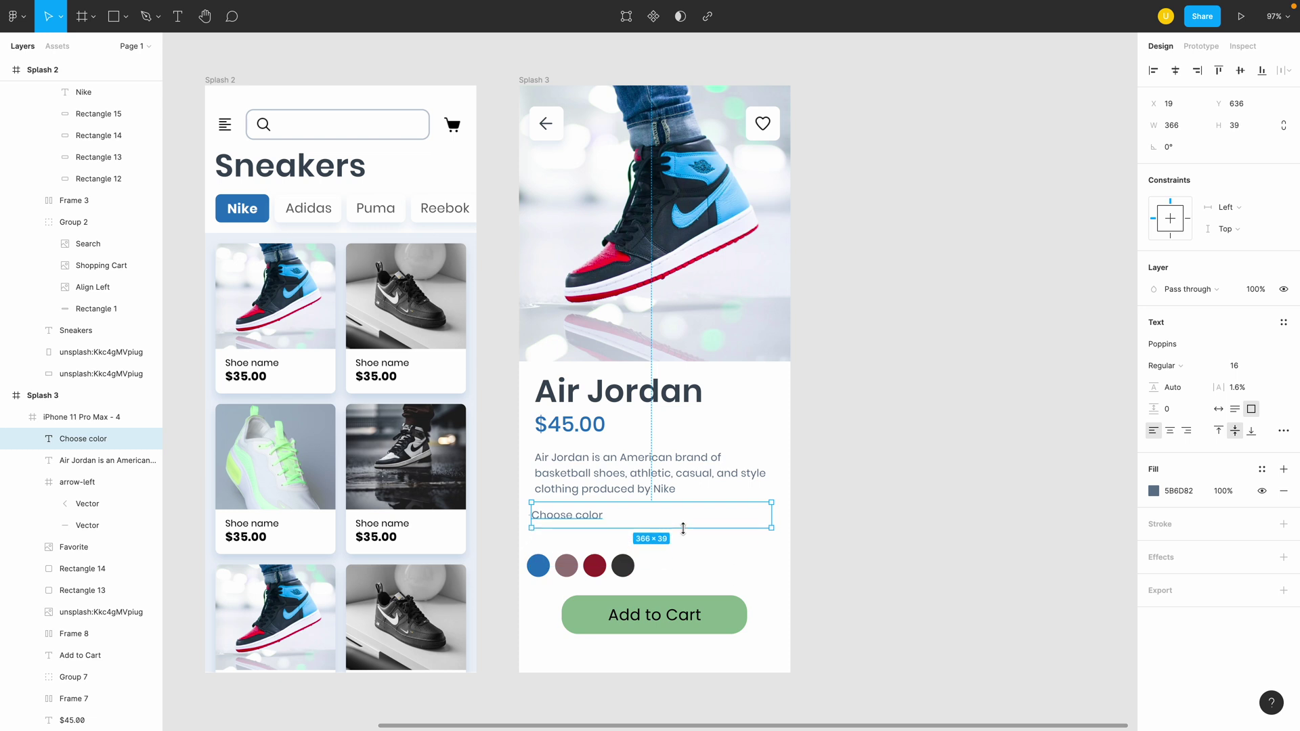
pyautogui.moveTo(552, 520); pyautogui.dragTo(552, 534)
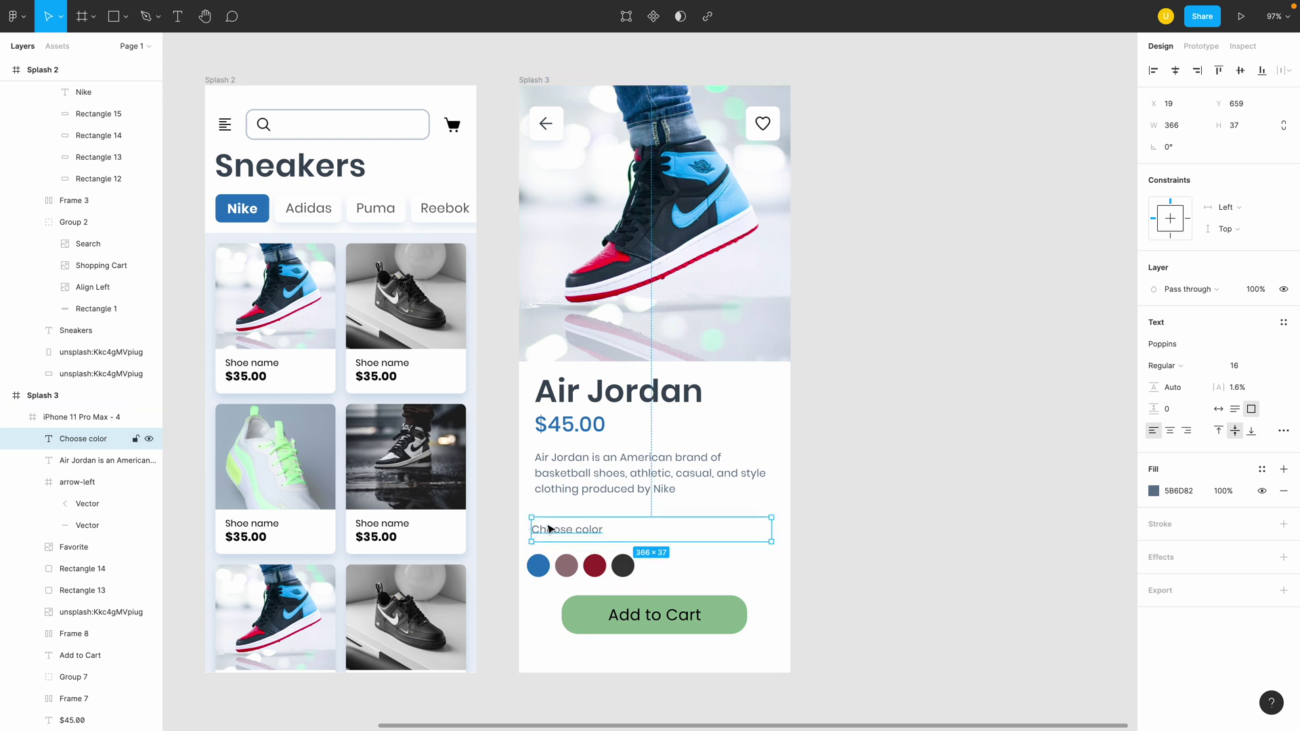
pyautogui.keyDown('shift'); pyautogui.click(552, 500); pyautogui.keyUp('shift')
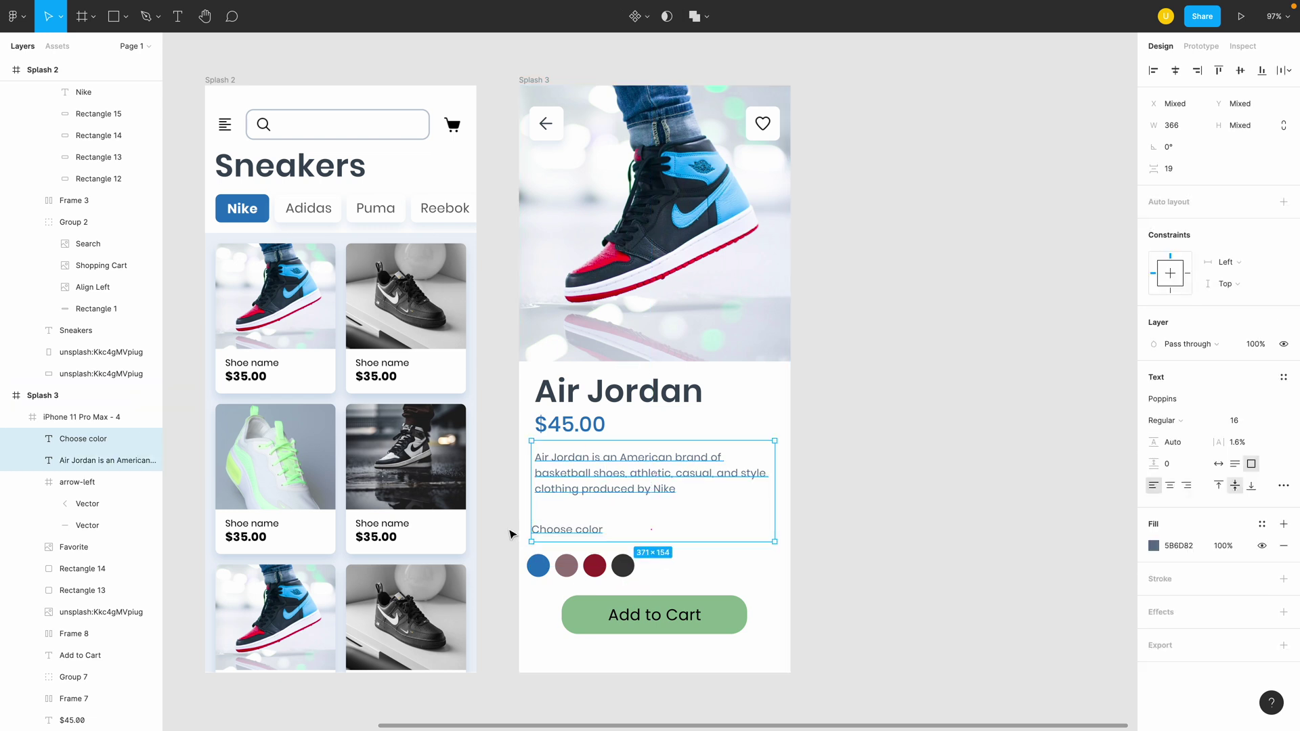
pyautogui.press('Escape')
# Align the Choose color label and the row of color circles at X 24, with the circles at Y 697, and ungroup the circles
pyautogui.click(550, 493)
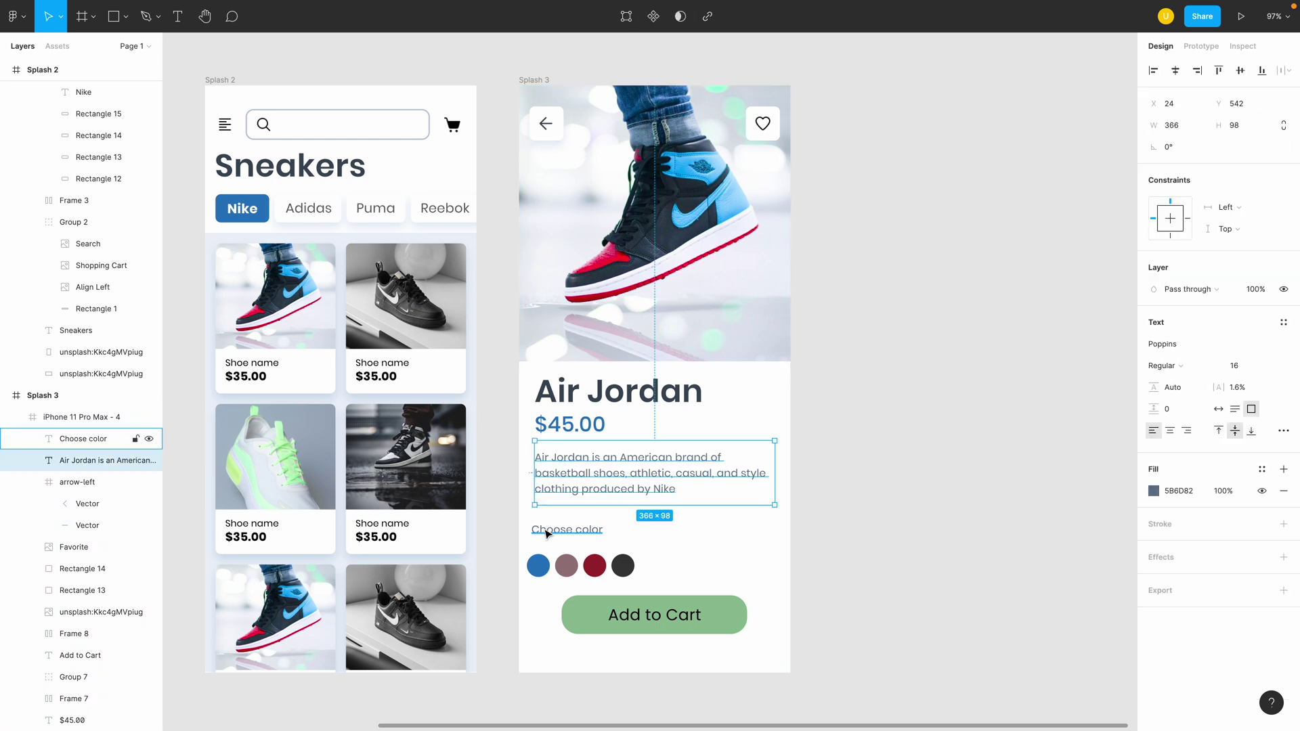
pyautogui.moveTo(547, 534)
pyautogui.mouseDown()
pyautogui.moveTo(546, 565)
pyautogui.moveTo(551, 550)
pyautogui.mouseUp()
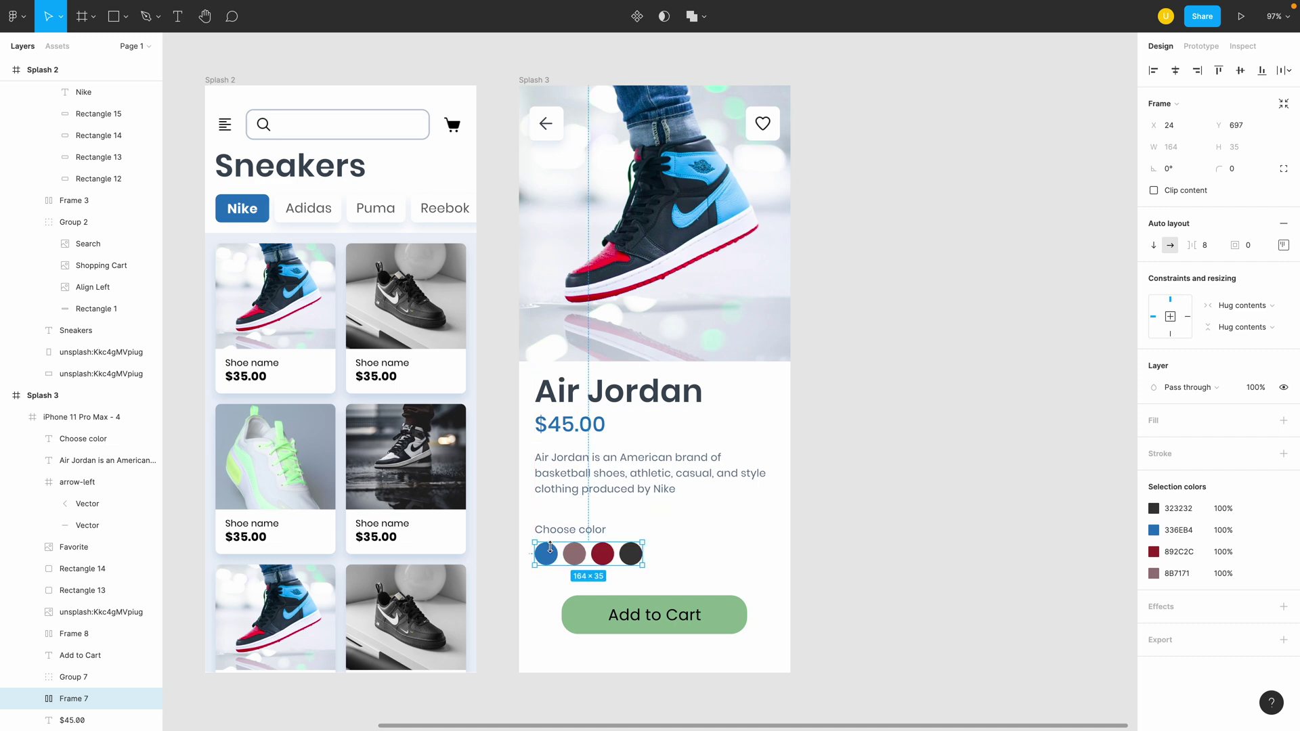
pyautogui.click(893, 574)
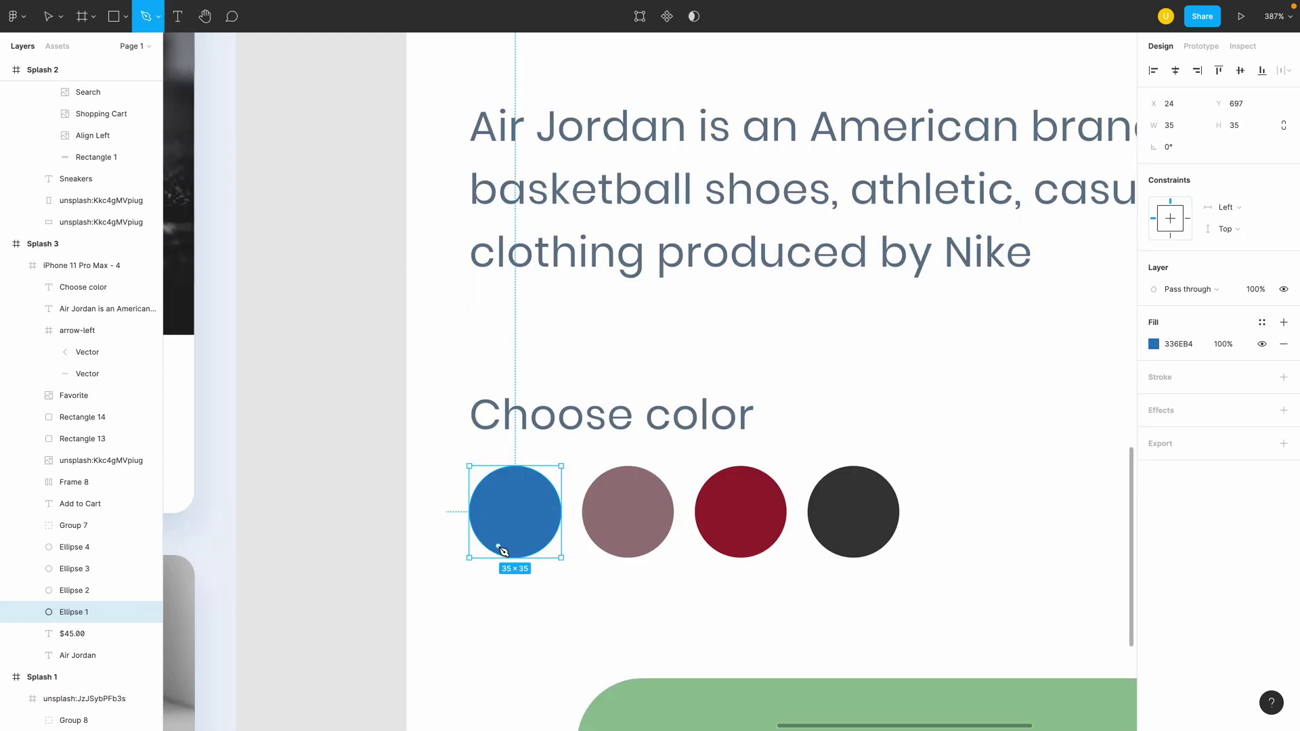
# Draw a check mark about 14.5 × 9 inside the blue color circle with the Pen tool
pyautogui.click(498, 513)
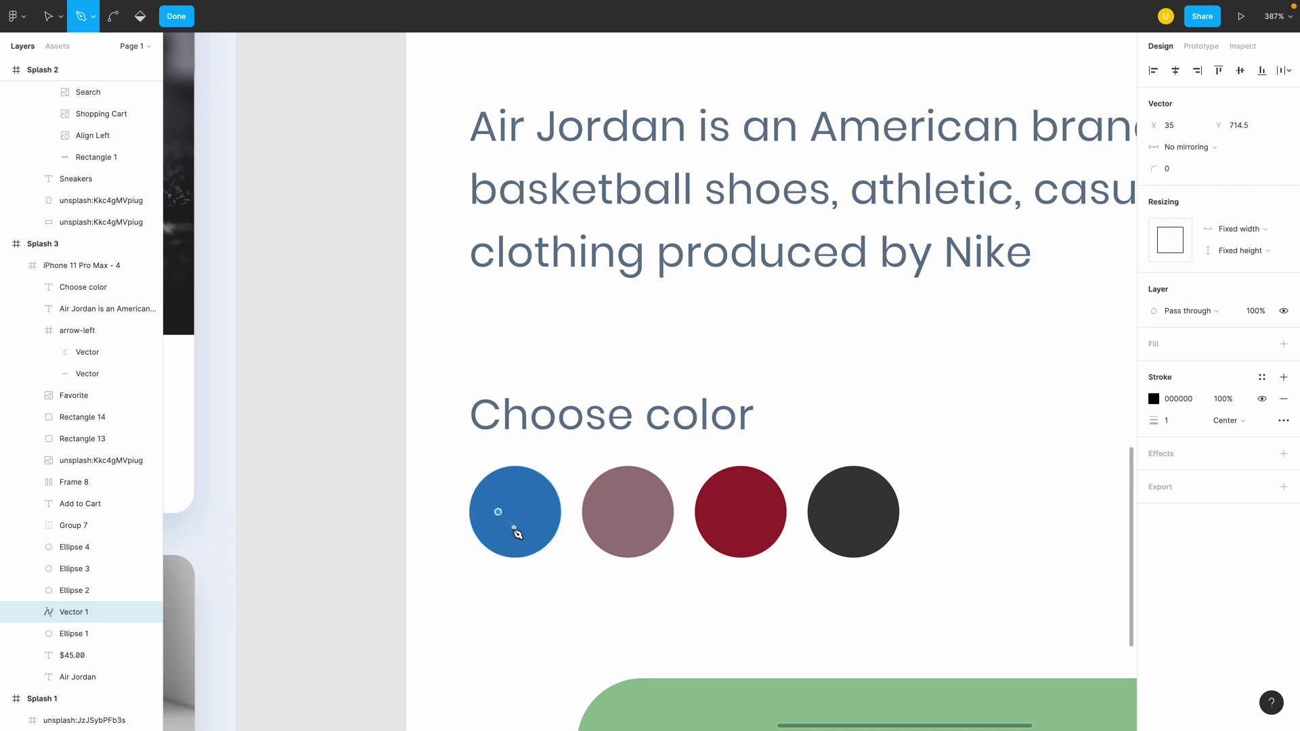
pyautogui.click(513, 526)
pyautogui.click(537, 503)
pyautogui.press('Return')
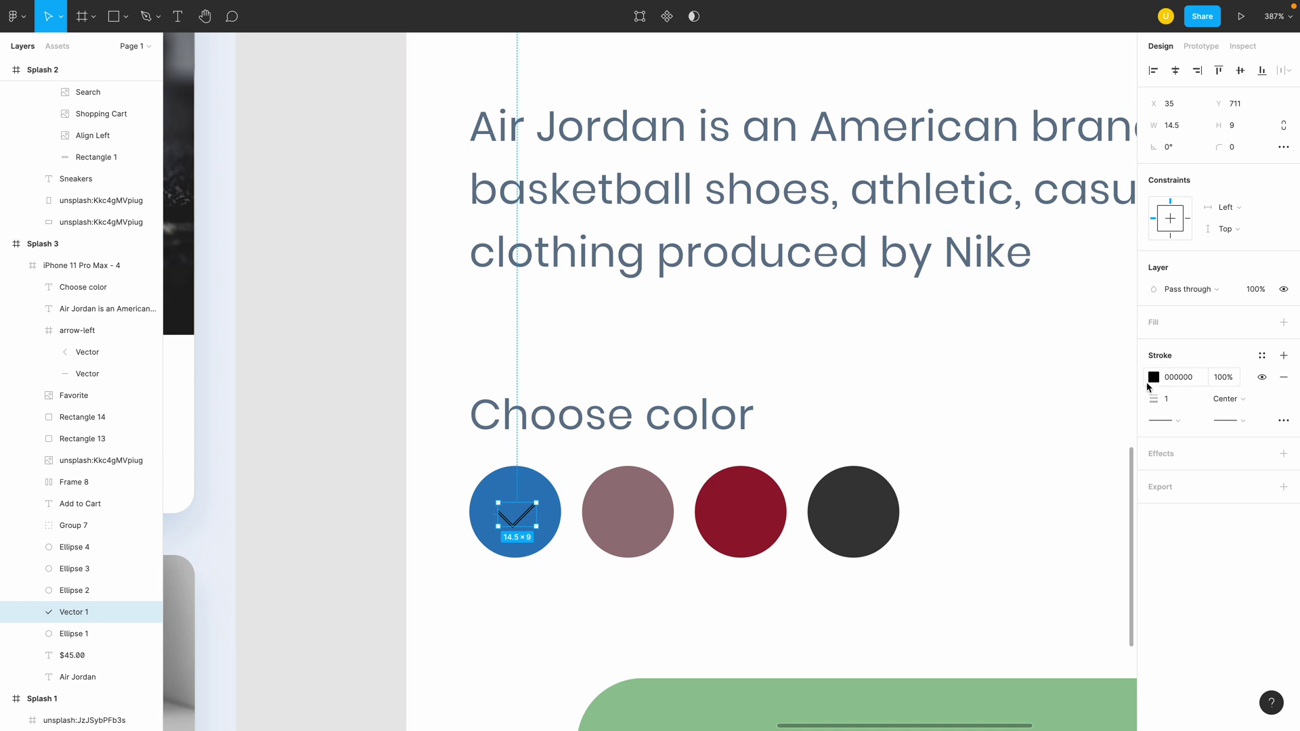
# Style the check mark's stroke as white FFFFFF, 3 thick, with round end caps and a round join
pyautogui.click(1155, 379)
pyautogui.moveTo(1042, 428); pyautogui.dragTo(969, 386)
pyautogui.click(1231, 429)
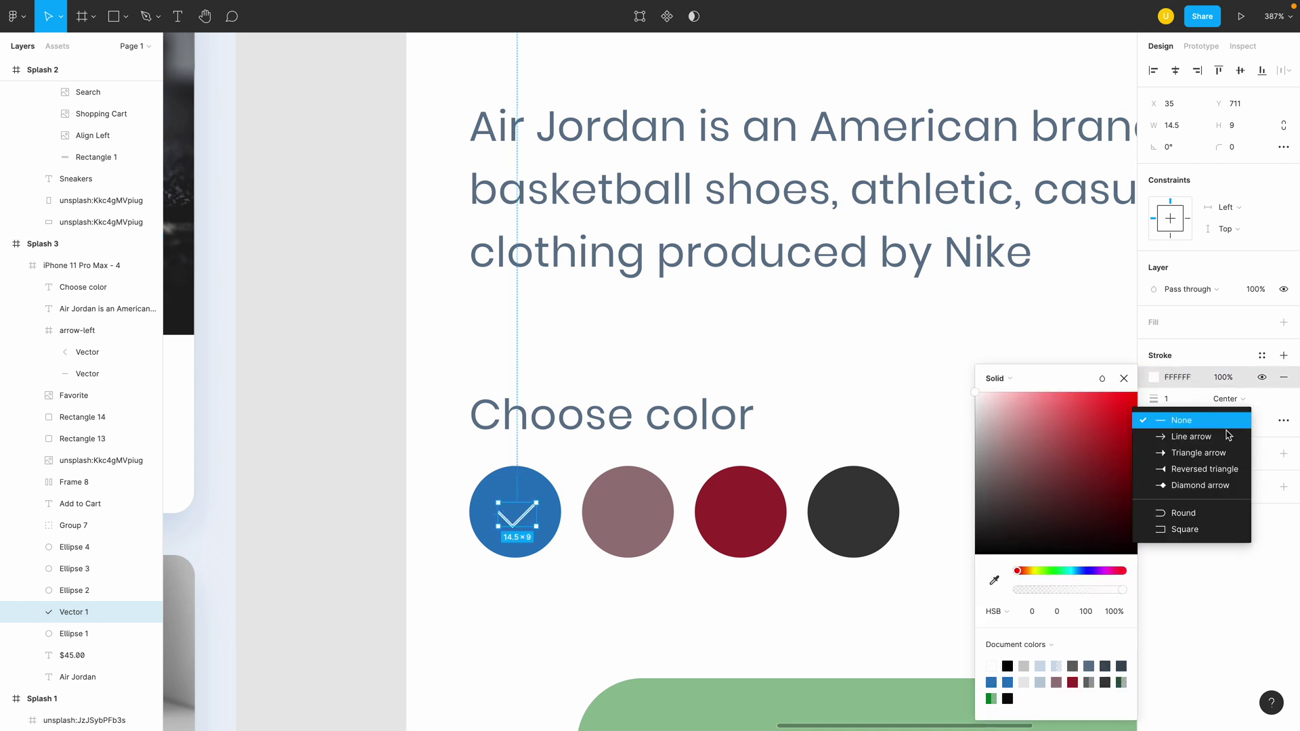
pyautogui.click(1193, 513)
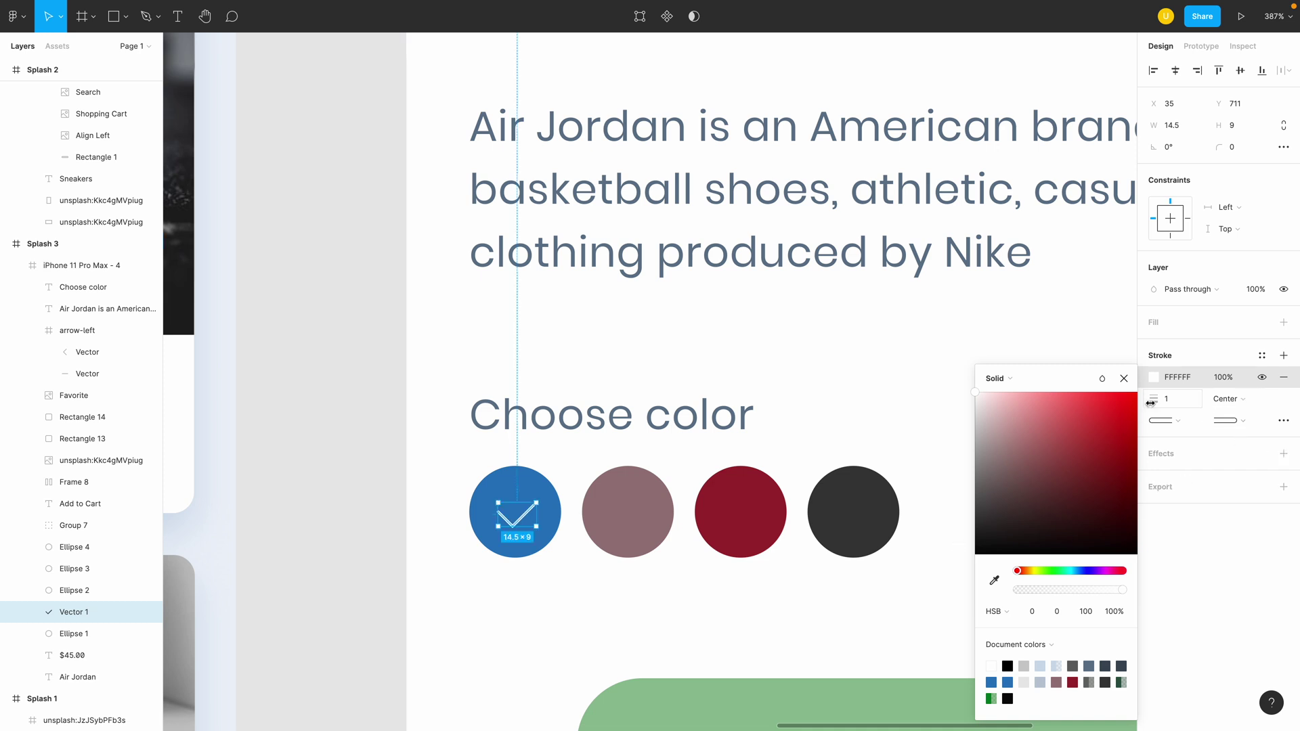
pyautogui.write('3')
pyautogui.press('Return')
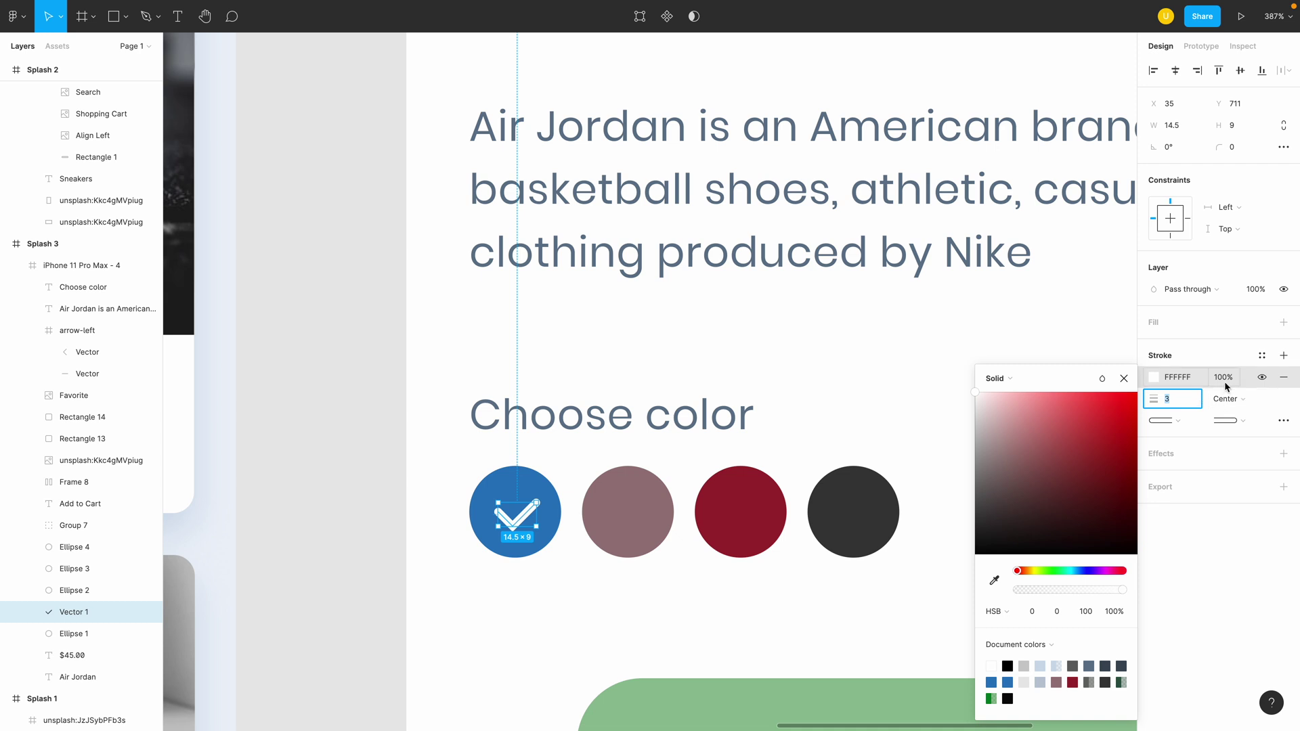
pyautogui.click(1124, 378)
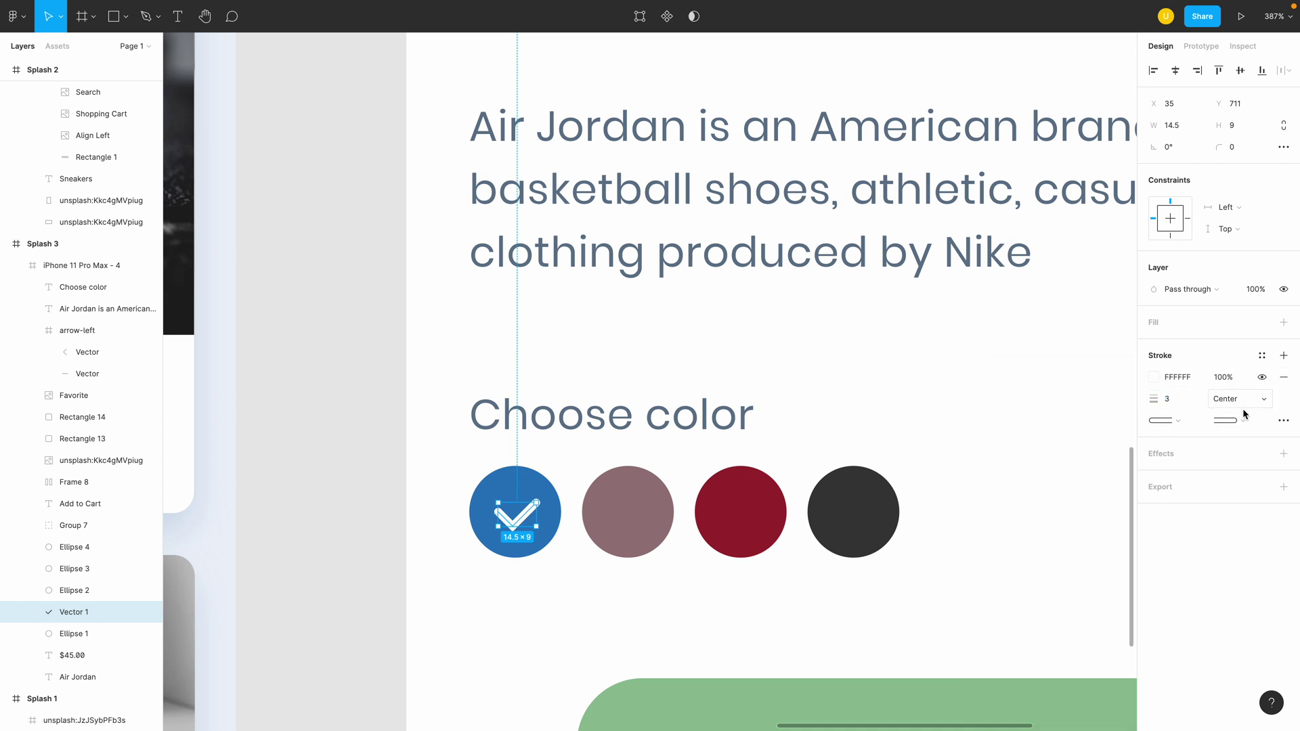
pyautogui.click(1283, 420)
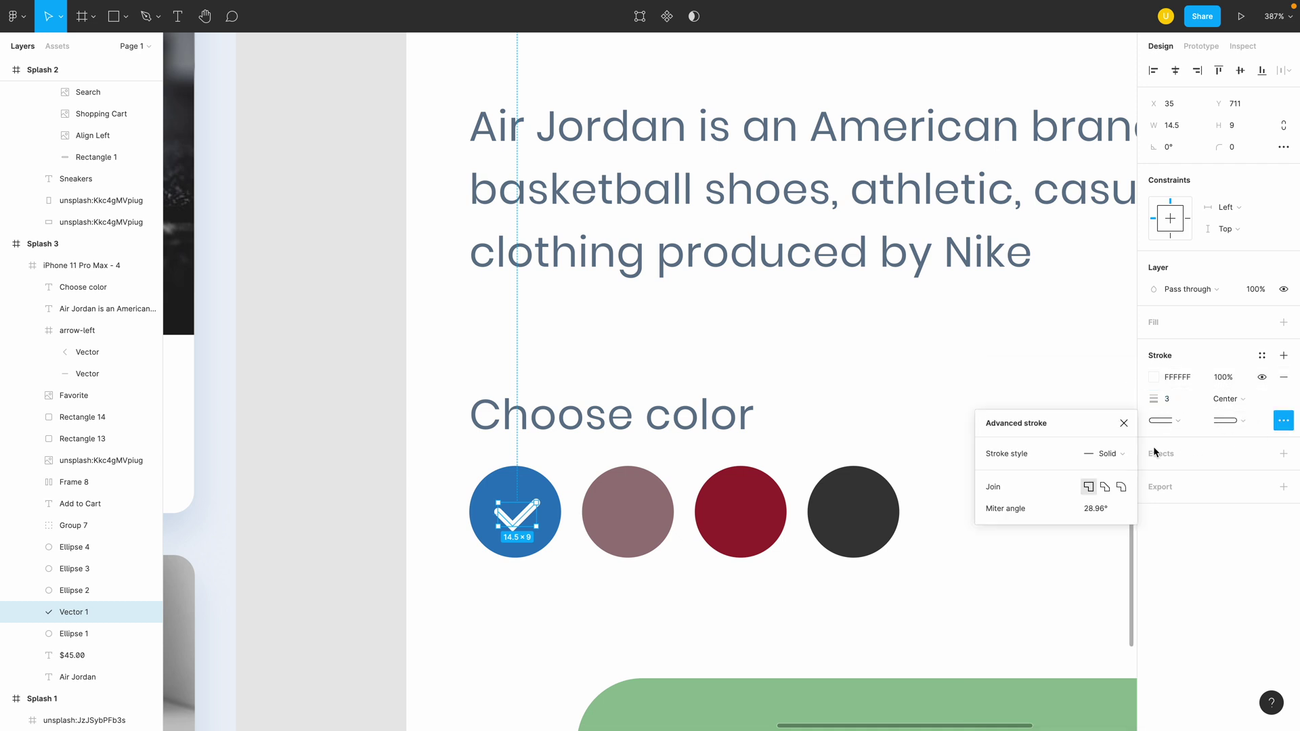
pyautogui.click(1120, 489)
pyautogui.click(353, 542)
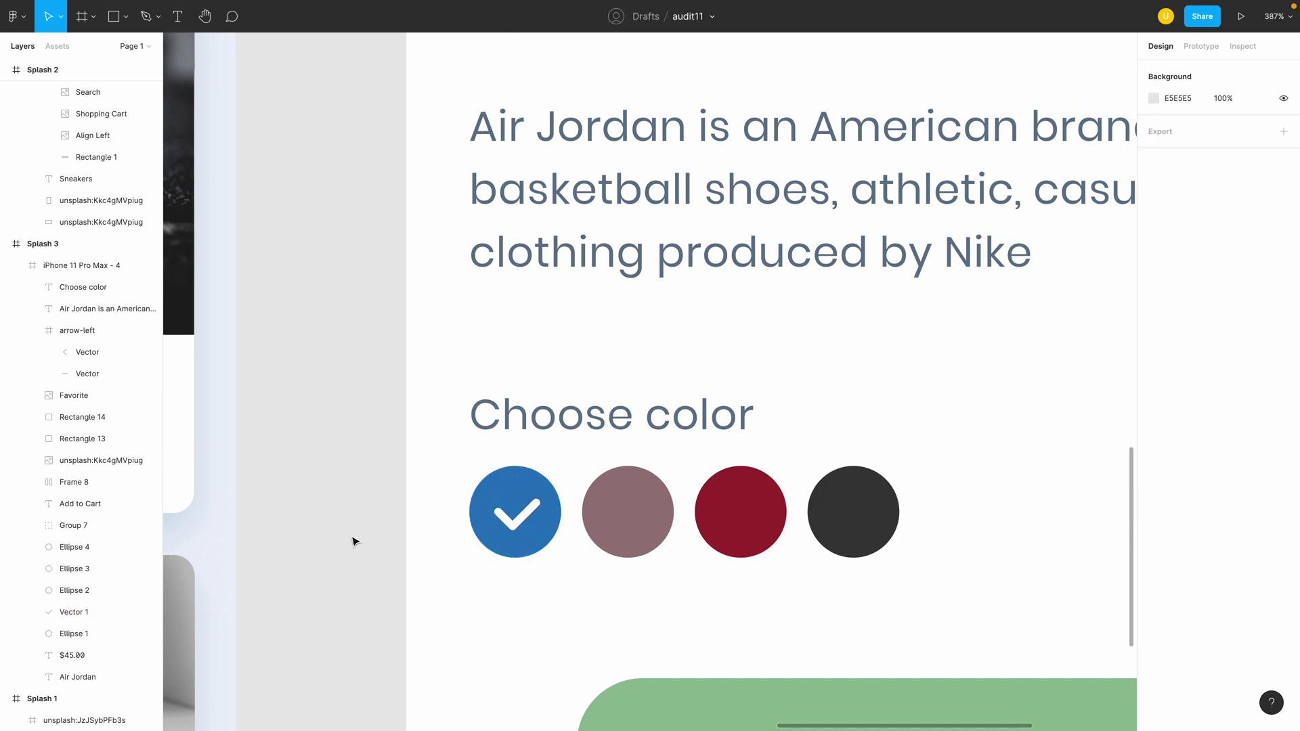
# Make the Add to Cart text on Splash 3 bold and white
pyautogui.keyDown('alt'); pyautogui.click(347, 486); pyautogui.keyUp('alt')
pyautogui.keyDown('alt'); pyautogui.click(346, 486); pyautogui.keyUp('alt')
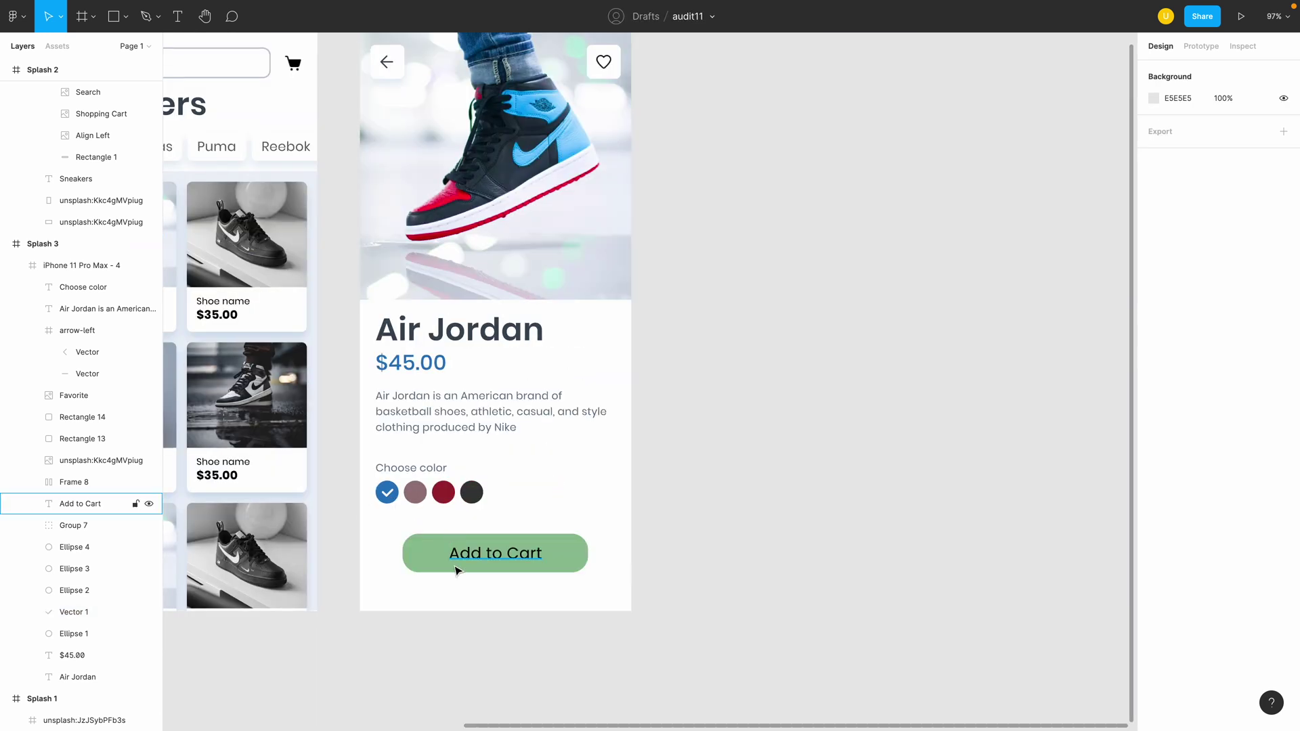
pyautogui.click(474, 558)
pyautogui.press('super+b')
pyautogui.click(1153, 492)
pyautogui.moveTo(1036, 520); pyautogui.dragTo(974, 394)
pyautogui.click(708, 564)
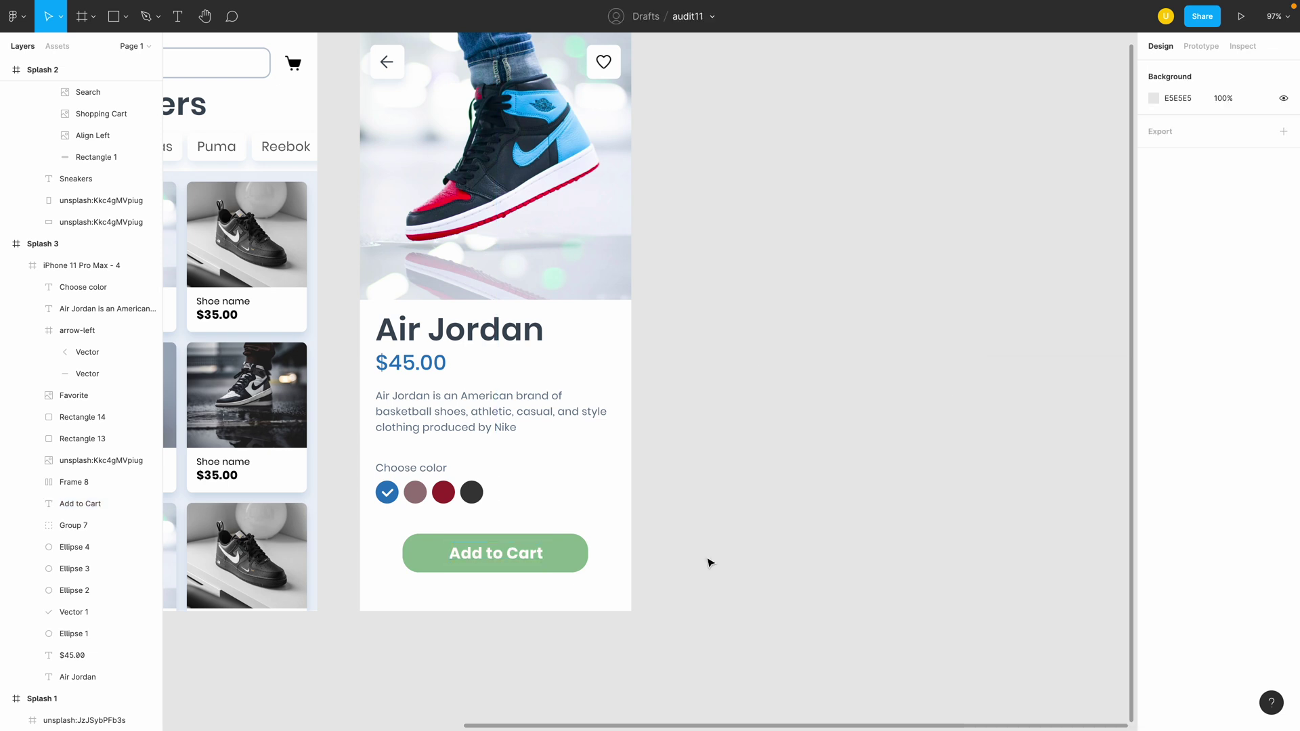
# Set the Add to Cart button's fill to 100% opacity and sample its color from the blue circle
pyautogui.click(575, 554)
pyautogui.hscroll(-3, 575, 554)
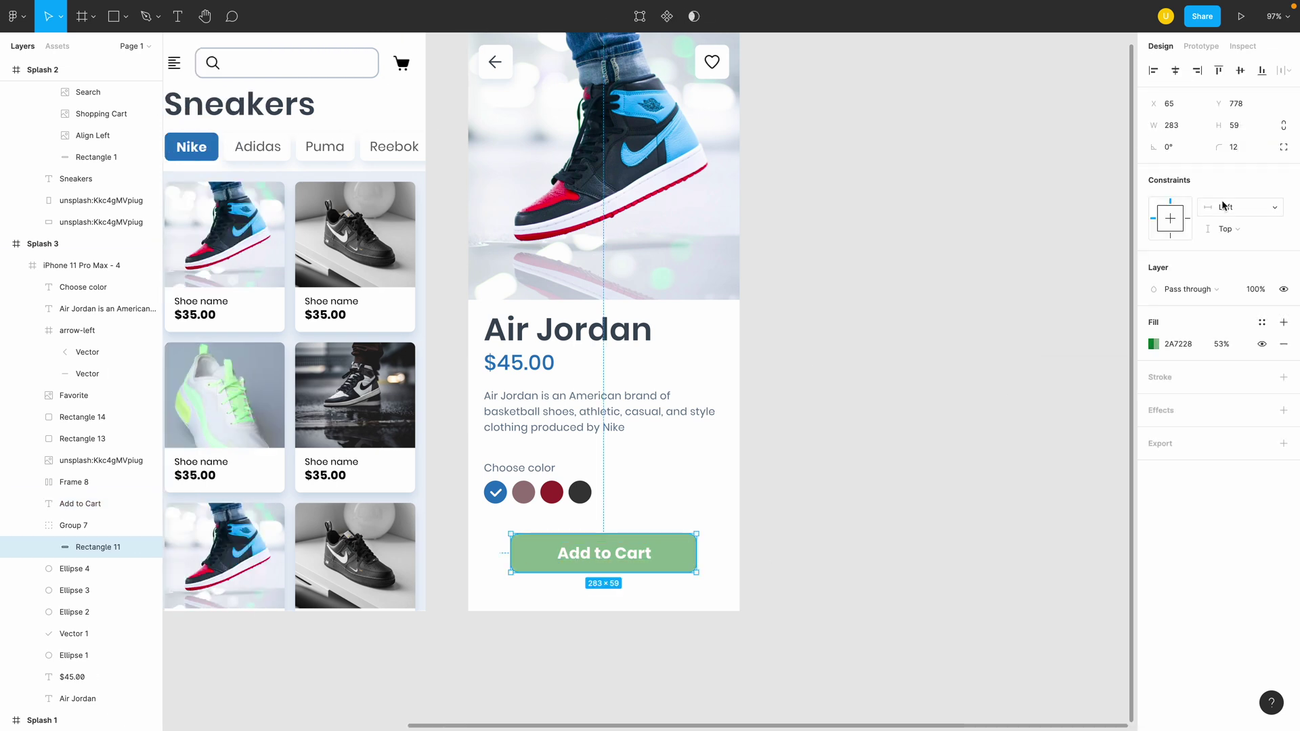
pyautogui.click(1155, 344)
pyautogui.moveTo(1102, 559); pyautogui.dragTo(1124, 559)
pyautogui.click(994, 549)
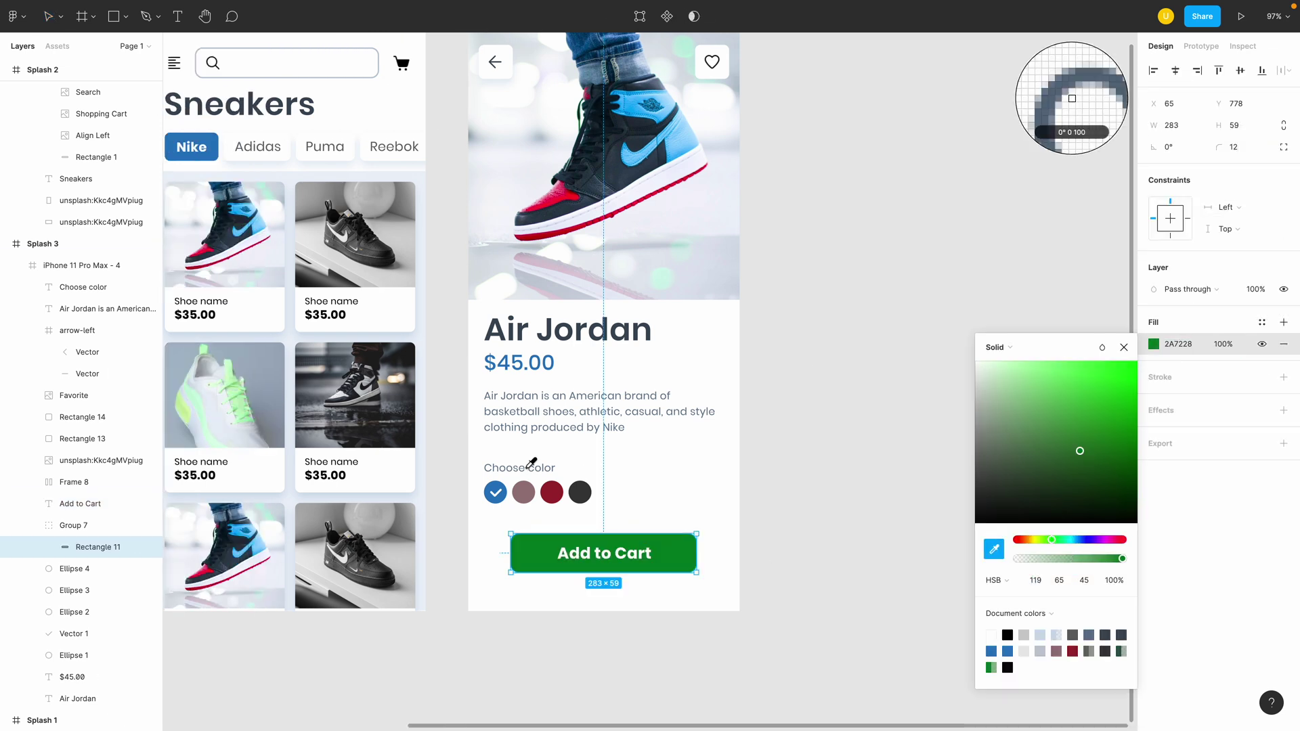
pyautogui.click(500, 497)
# Change the button's fill to an opaque linear gradient with brightness 81 at the first stop and 61 at the last
pyautogui.click(994, 347)
pyautogui.click(996, 364)
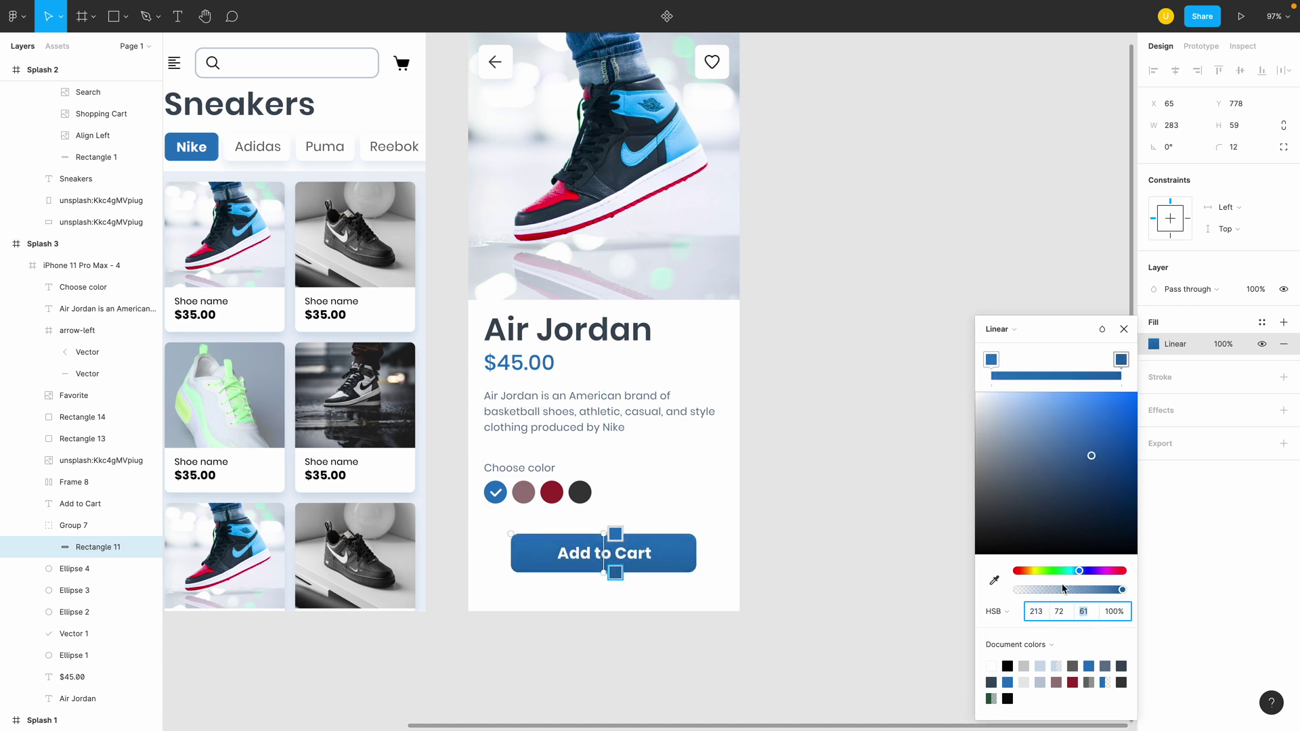
pyautogui.click(991, 361)
pyautogui.click(1084, 612)
pyautogui.hotkey('shift', 'Up')
# Rotate the button's gradient to run diagonally across its width, with the dark stop at the lower left and the light stop at the upper right
pyautogui.click(604, 574)
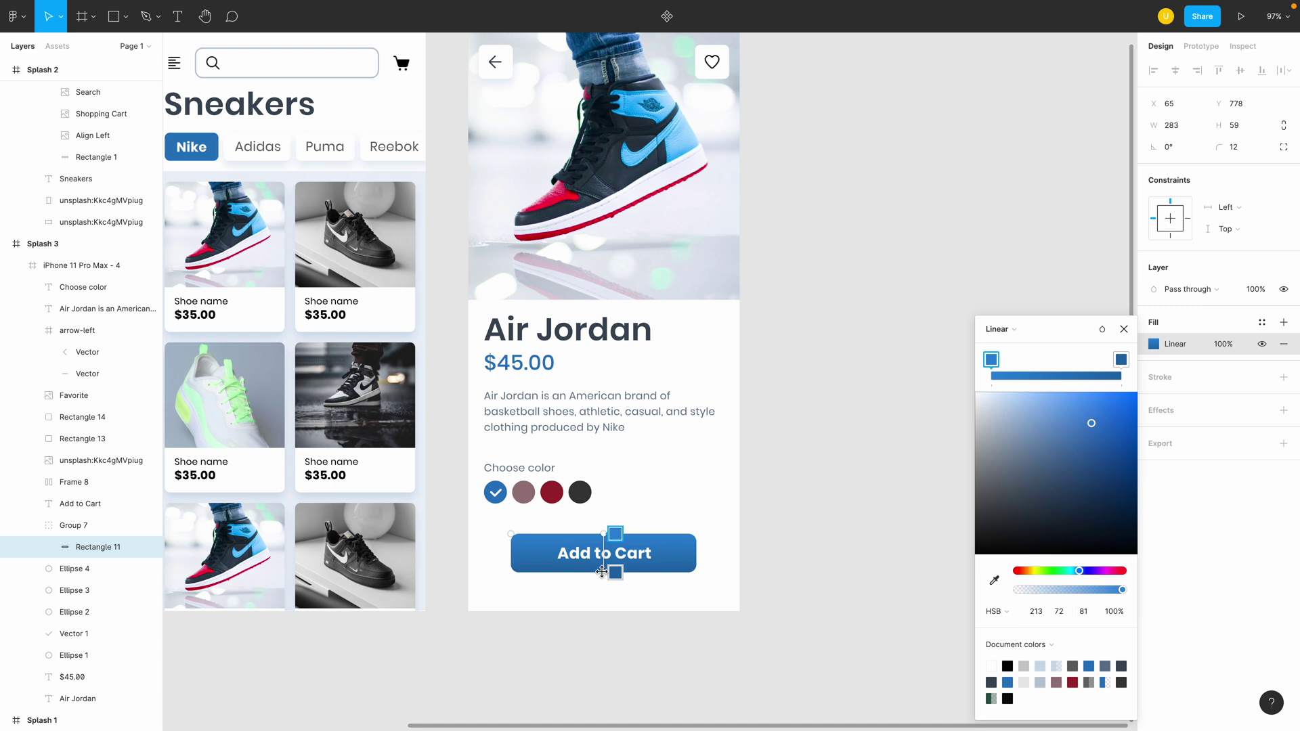
pyautogui.moveTo(606, 577); pyautogui.dragTo(522, 575)
pyautogui.moveTo(615, 535); pyautogui.dragTo(695, 538)
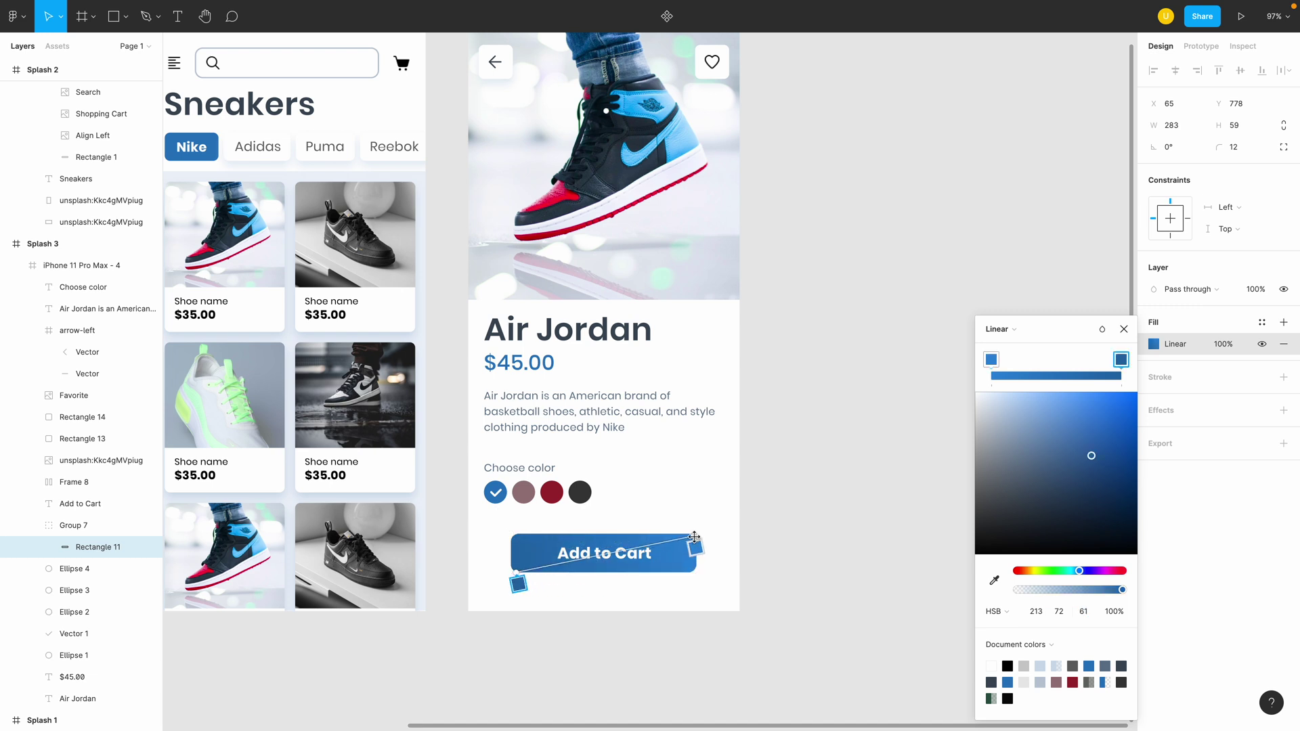
pyautogui.click(1124, 329)
pyautogui.click(920, 505)
# Set the Add to Cart text size to 20 and recenter the text on the button
pyautogui.doubleClick(604, 554)
pyautogui.click(1237, 365)
pyautogui.write('204')
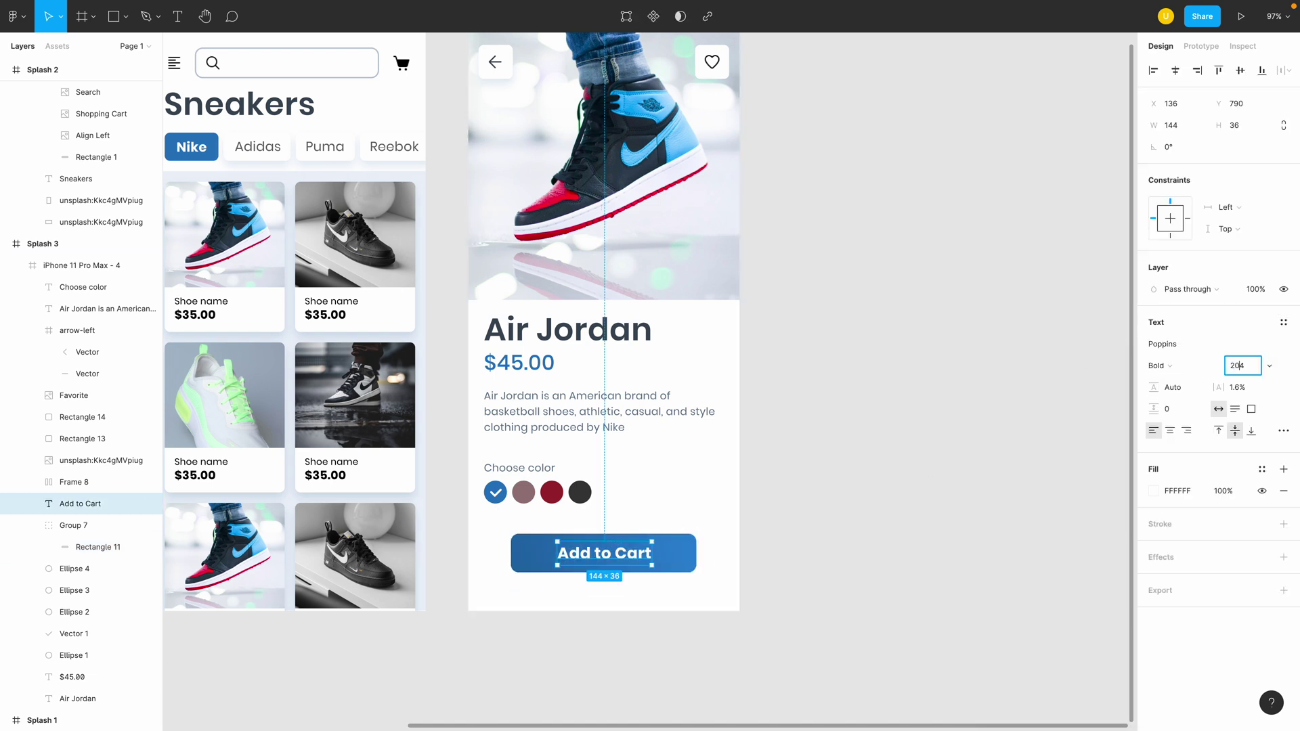
pyautogui.press('Return')
pyautogui.click(647, 587)
pyautogui.moveTo(624, 557); pyautogui.dragTo(631, 557)
# Widen the Add to Cart button's rectangle on both sides to 366 px, with its left edge at X 24
pyautogui.doubleClick(670, 565)
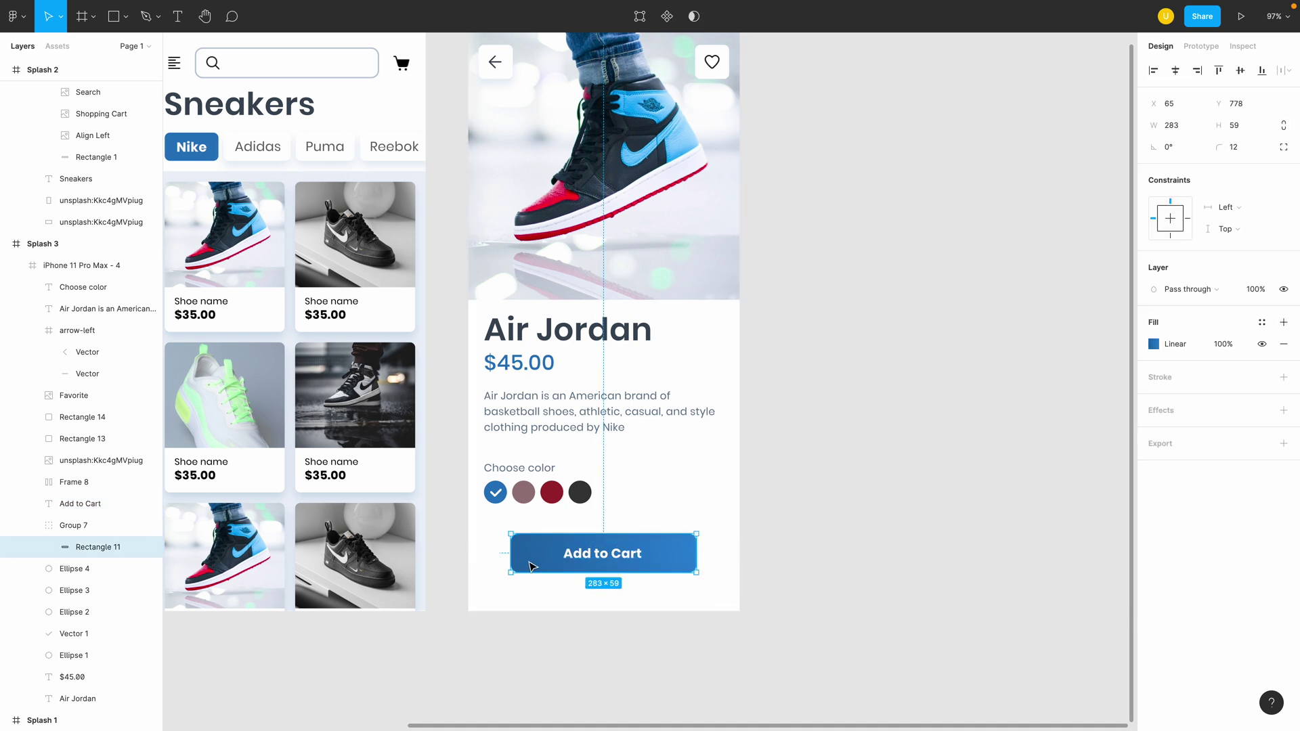
pyautogui.moveTo(529, 563); pyautogui.dragTo(503, 564)
pyautogui.moveTo(670, 565); pyautogui.dragTo(724, 567)
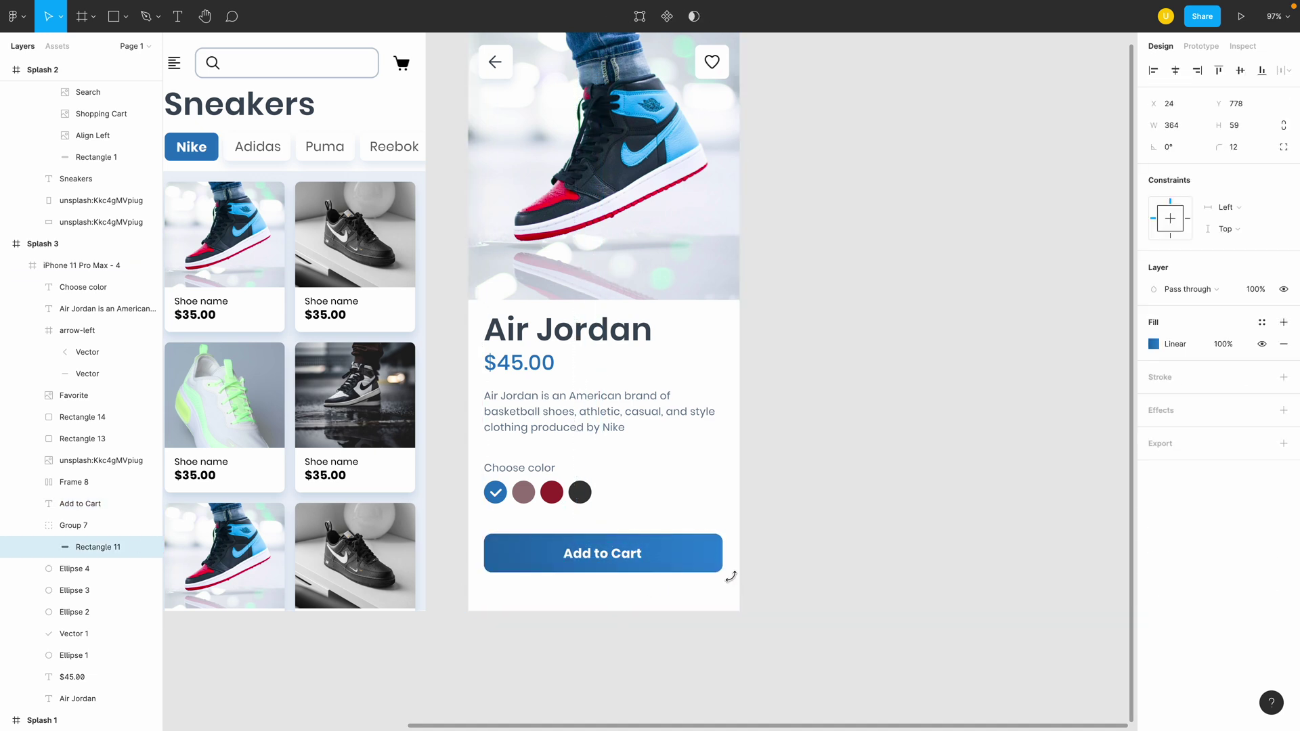
# Center the Add to Cart text and its rectangle horizontally and group them
pyautogui.keyDown('shift'); pyautogui.click(619, 554); pyautogui.keyUp('shift')
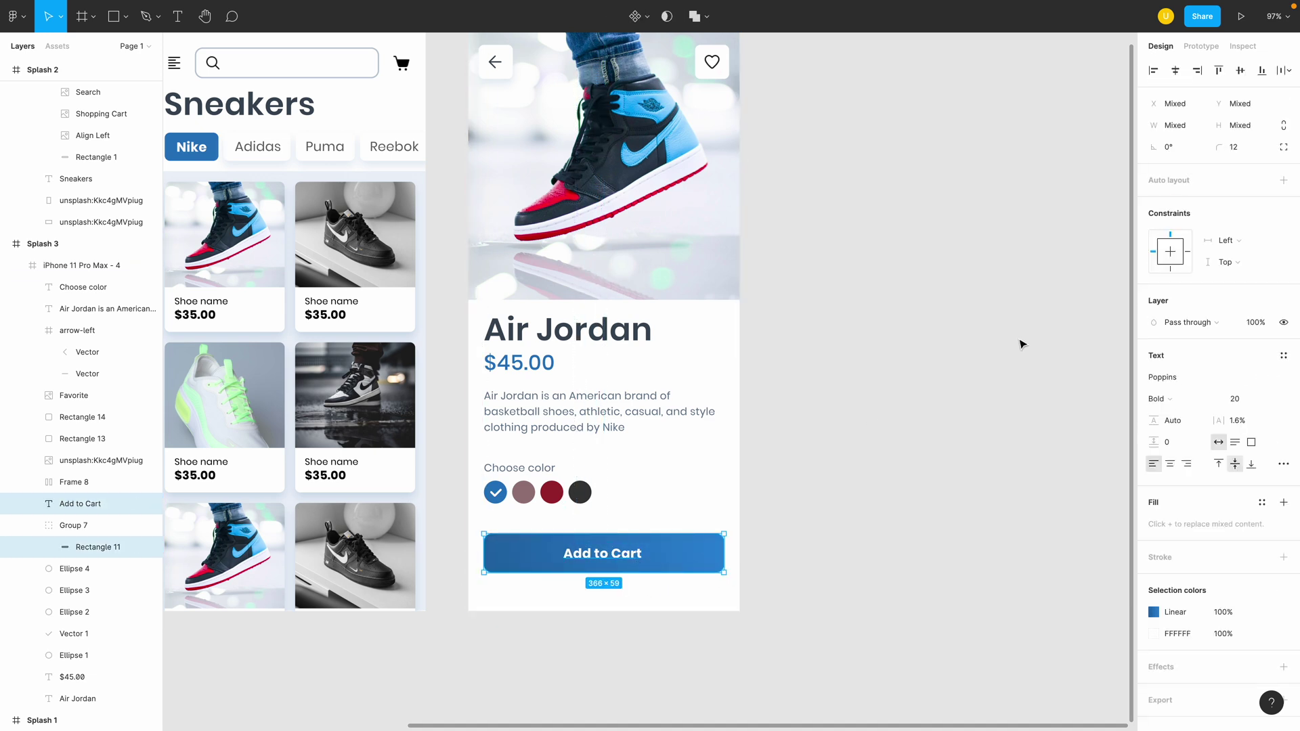
pyautogui.click(1175, 71)
pyautogui.press('super+g')
# Group the Choose color label with the checkmark and color circles, and move the group up to Y 647
pyautogui.scroll(3, 590, 550)
pyautogui.scroll(-3, 565, 488)
pyautogui.click(525, 437)
pyautogui.keyDown('shift'); pyautogui.click(483, 461); pyautogui.keyUp('shift')
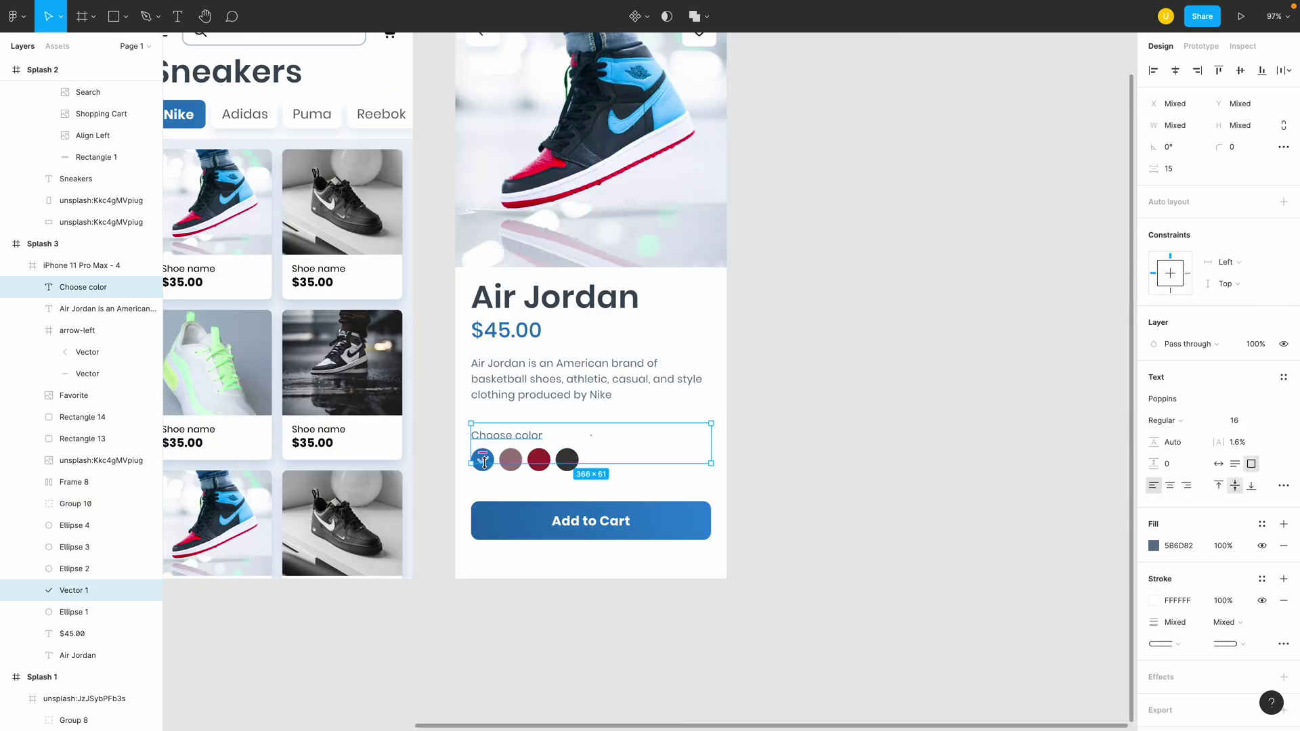
pyautogui.keyDown('shift'); pyautogui.click(510, 460); pyautogui.keyUp('shift')
pyautogui.keyDown('shift'); pyautogui.click(539, 460); pyautogui.keyUp('shift')
pyautogui.keyDown('shift'); pyautogui.click(567, 459); pyautogui.keyUp('shift')
pyautogui.hotkey('ctrl', 'g')
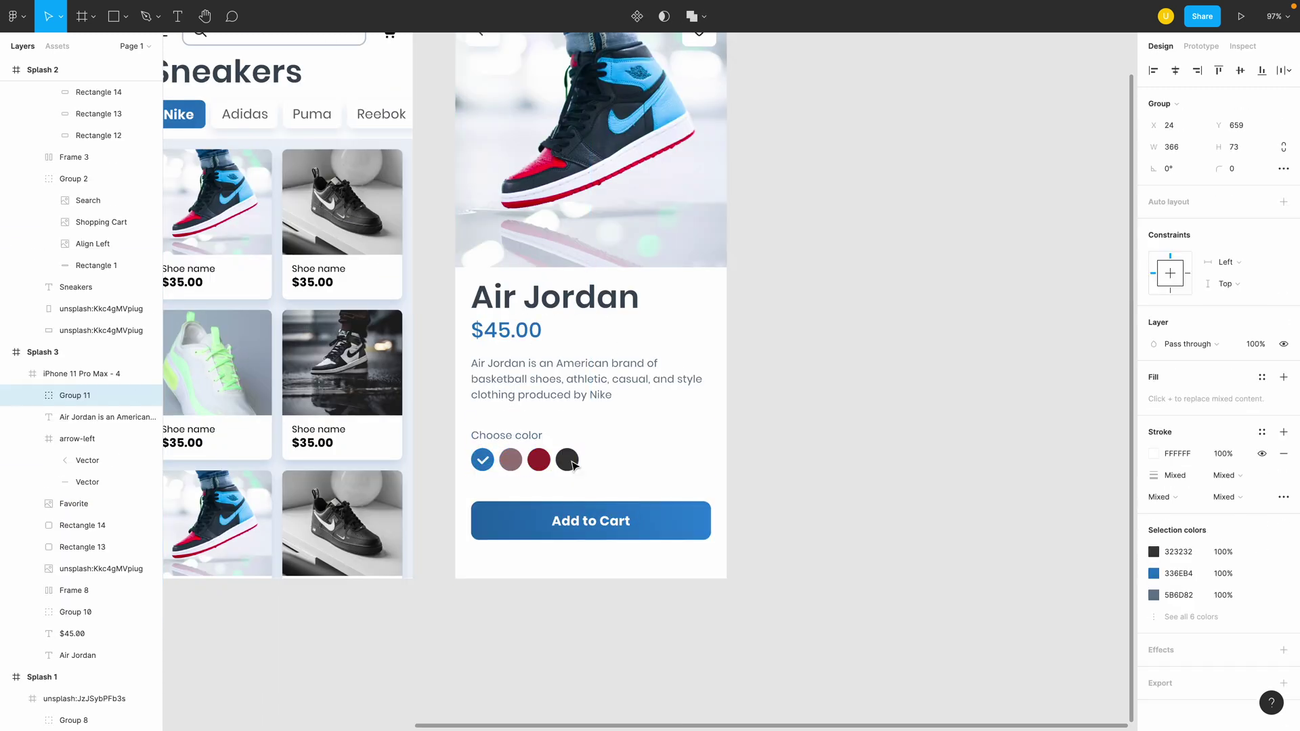
pyautogui.hotkey('shift', 'Up')
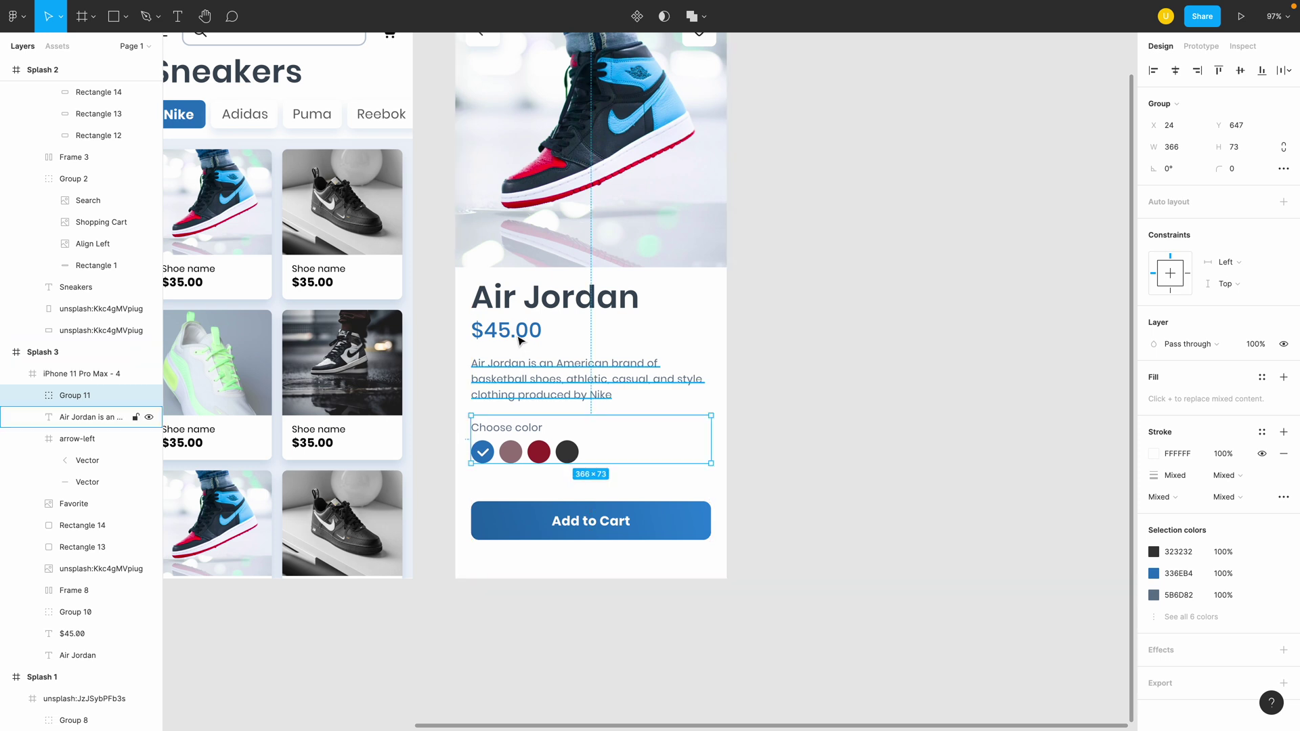
# Reduce the text size of the $45.00 price and nudge it up closer to the Air Jordan title
pyautogui.click(506, 332)
pyautogui.click(952, 424)
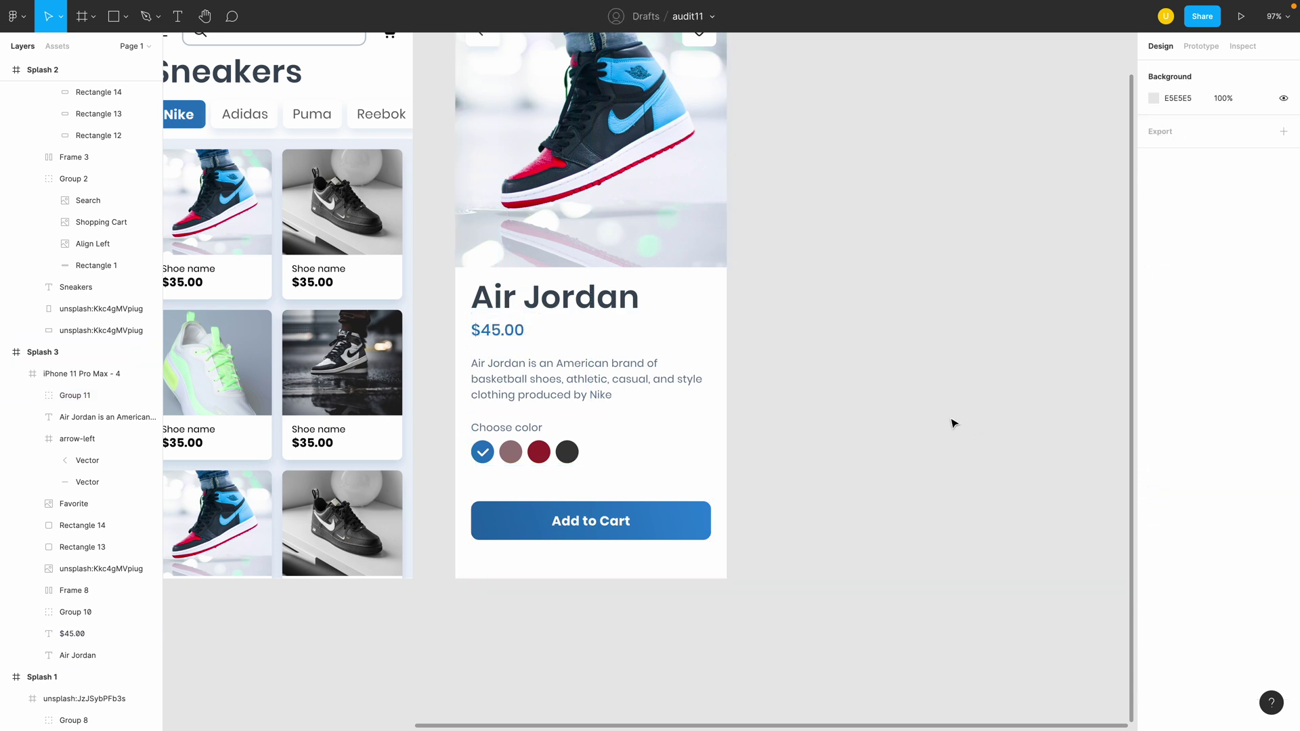
pyautogui.click(491, 334)
pyautogui.press('Up')
pyautogui.press('Up')
pyautogui.press('Up')
pyautogui.press('Up')
pyautogui.press('Up')
# Nudge the Air Jordan description text up to Y 539
pyautogui.click(495, 364)
pyautogui.press('Up')
pyautogui.press('Up')
pyautogui.press('Up')
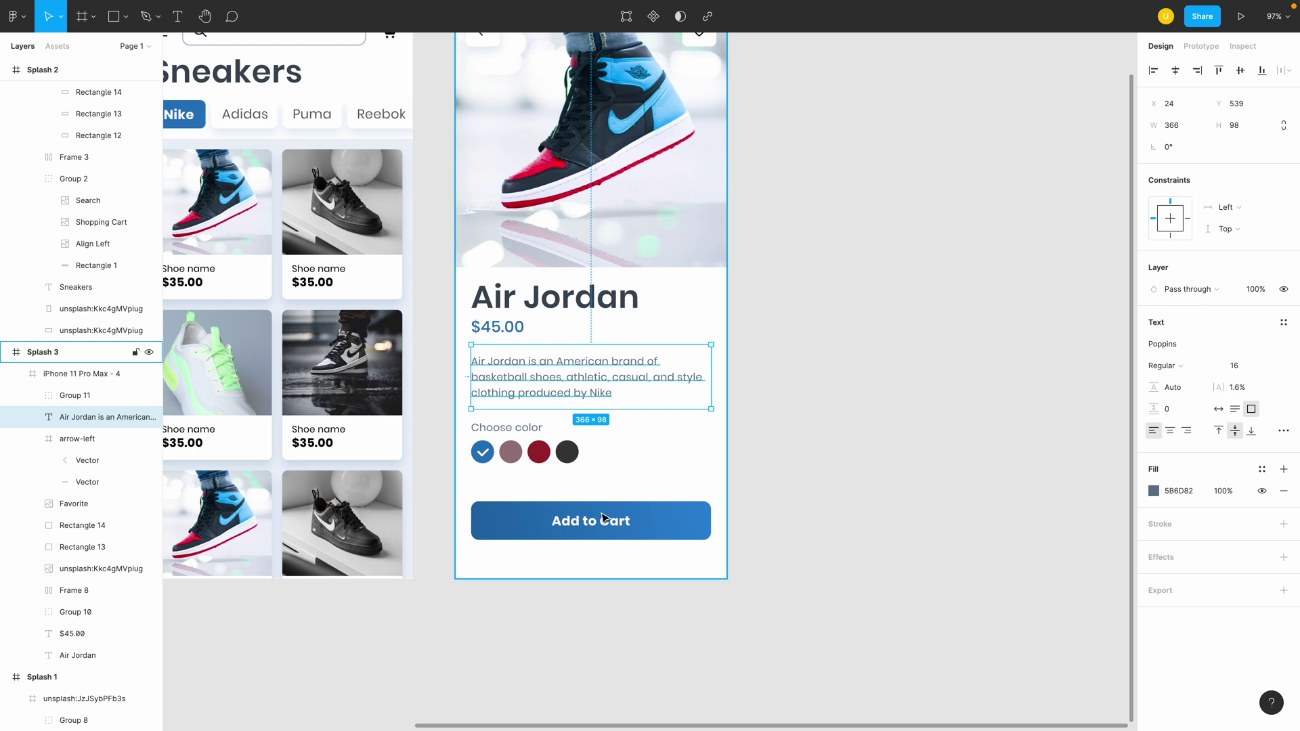
# Move the Add to Cart button group down to Y 808, near the bottom of Splash 3
pyautogui.click(607, 532)
pyautogui.scroll(-5, 605, 538)
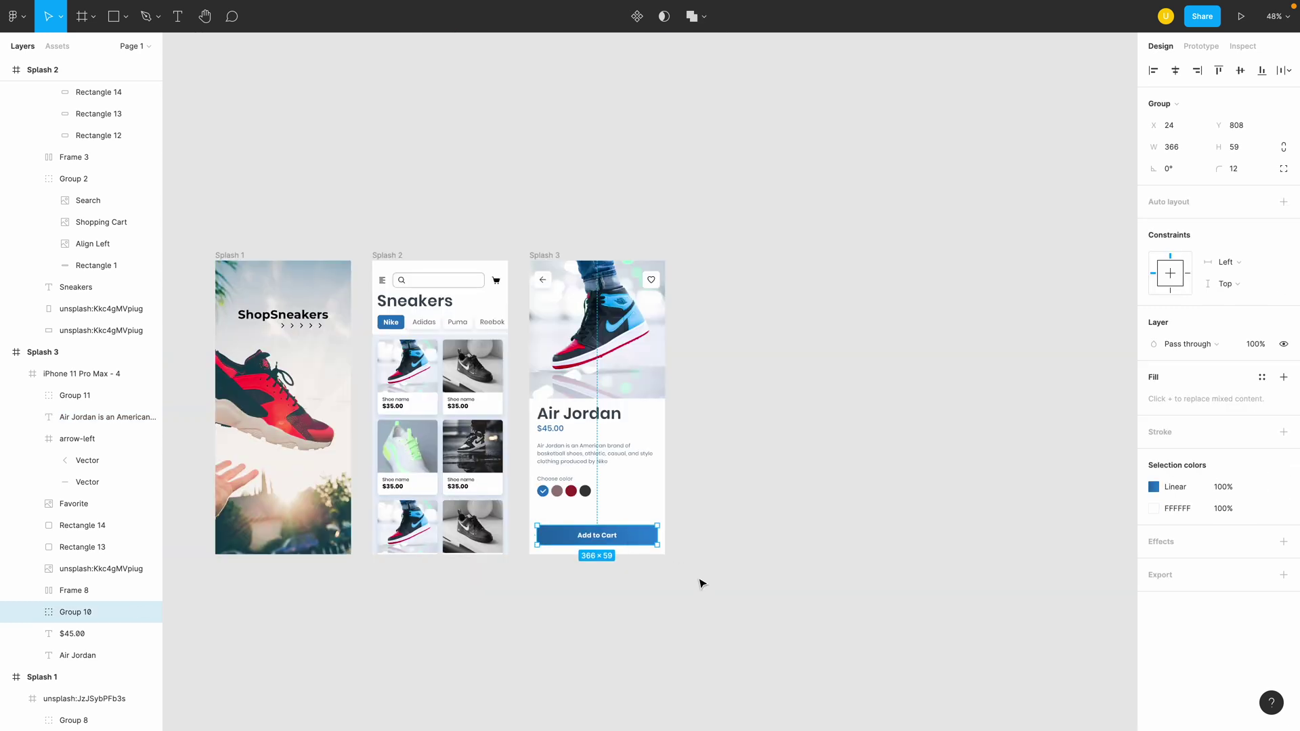
pyautogui.click(708, 588)
# Move Splash 3's title, price, description and color picker down together, and extend the shoe photo to a height of 460
pyautogui.hscroll(-3, 791, 554)
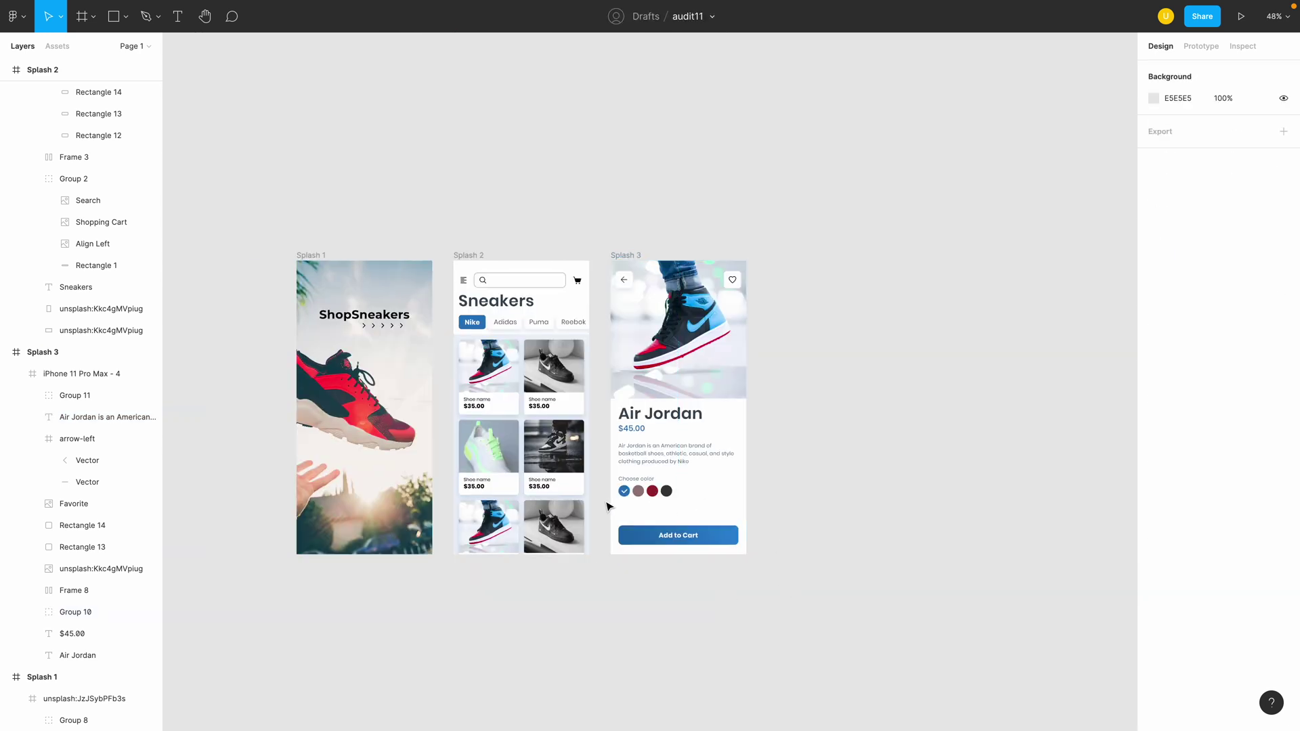
pyautogui.moveTo(610, 505); pyautogui.dragTo(681, 412)
pyautogui.click(727, 374)
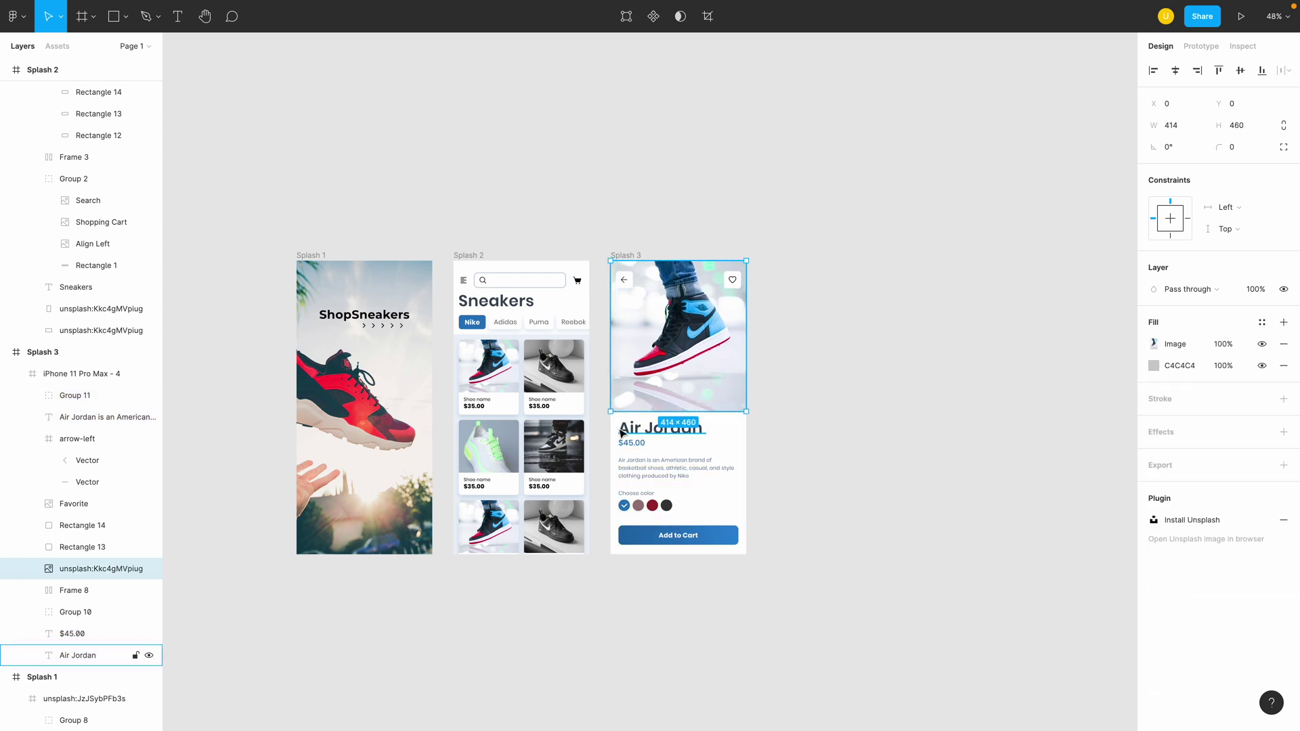
pyautogui.click(845, 404)
# Move the Sneakers heading on Splash 2 down slightly to Y 87
pyautogui.hscroll(-3, 848, 413)
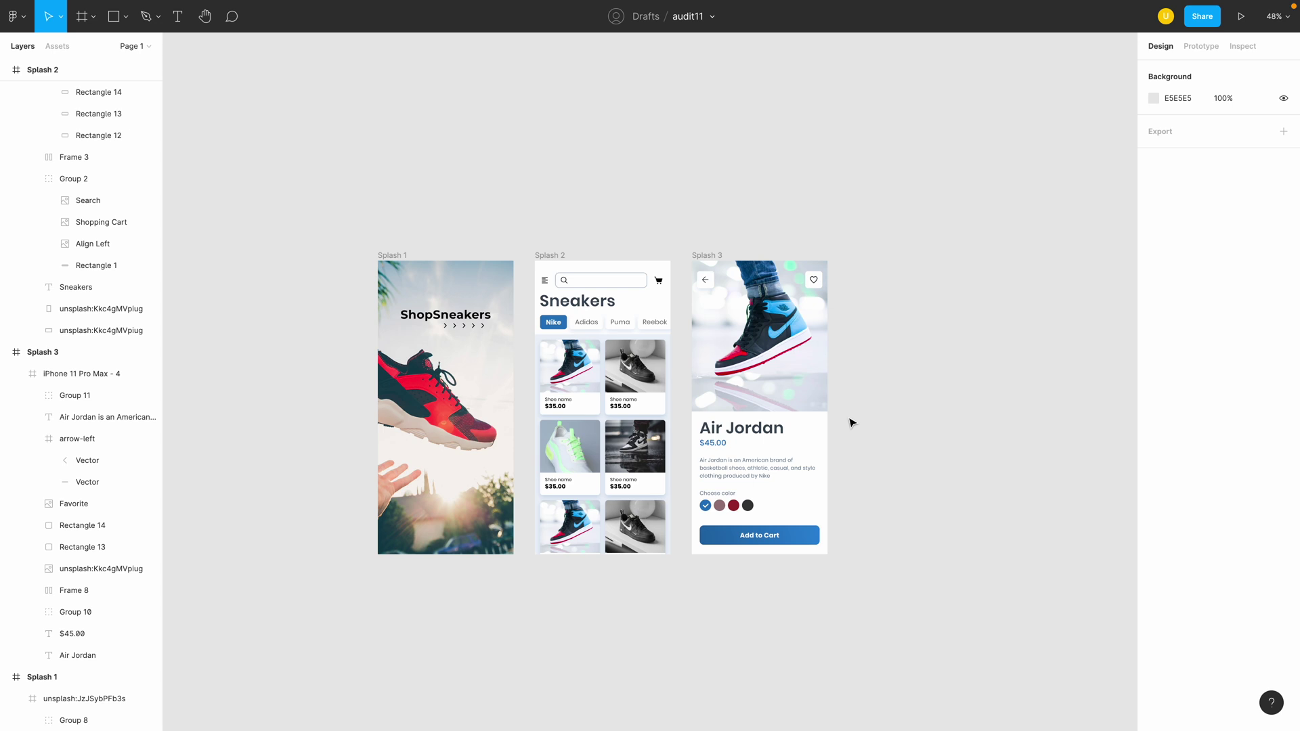
pyautogui.click(580, 308)
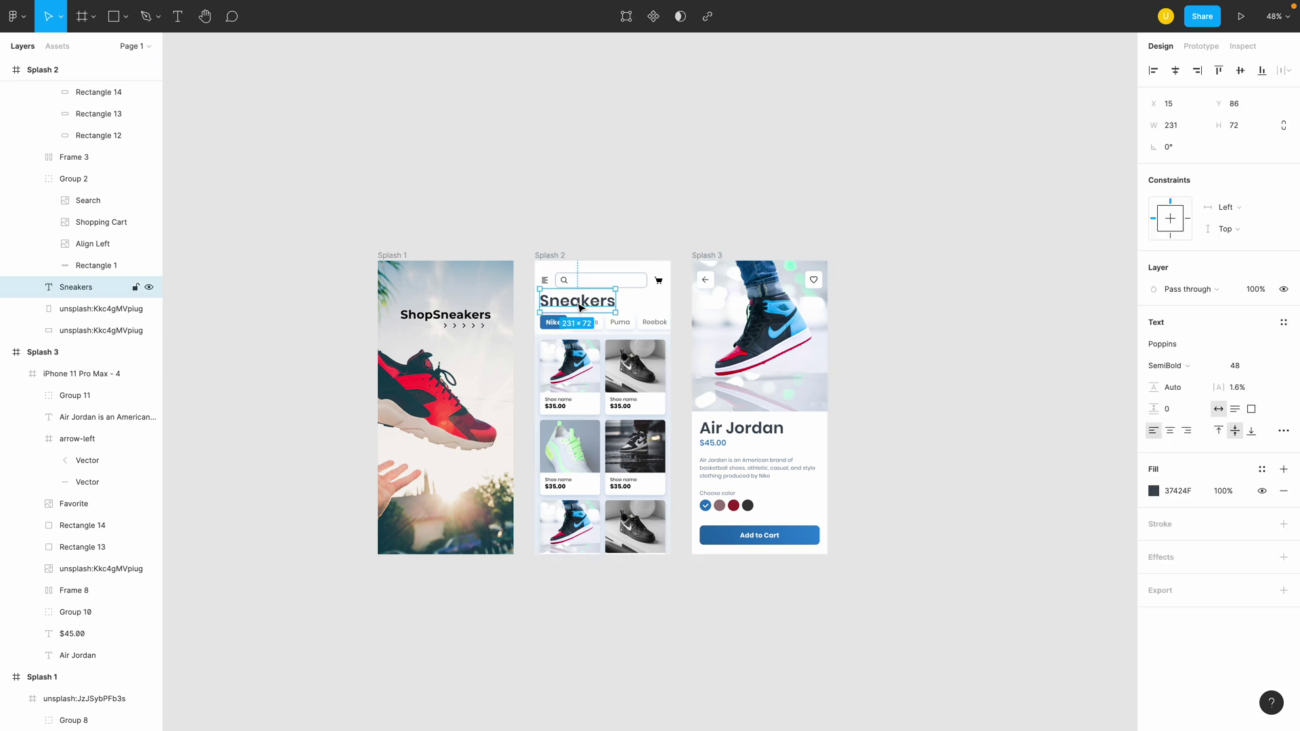
pyautogui.moveTo(580, 308); pyautogui.dragTo(581, 308)
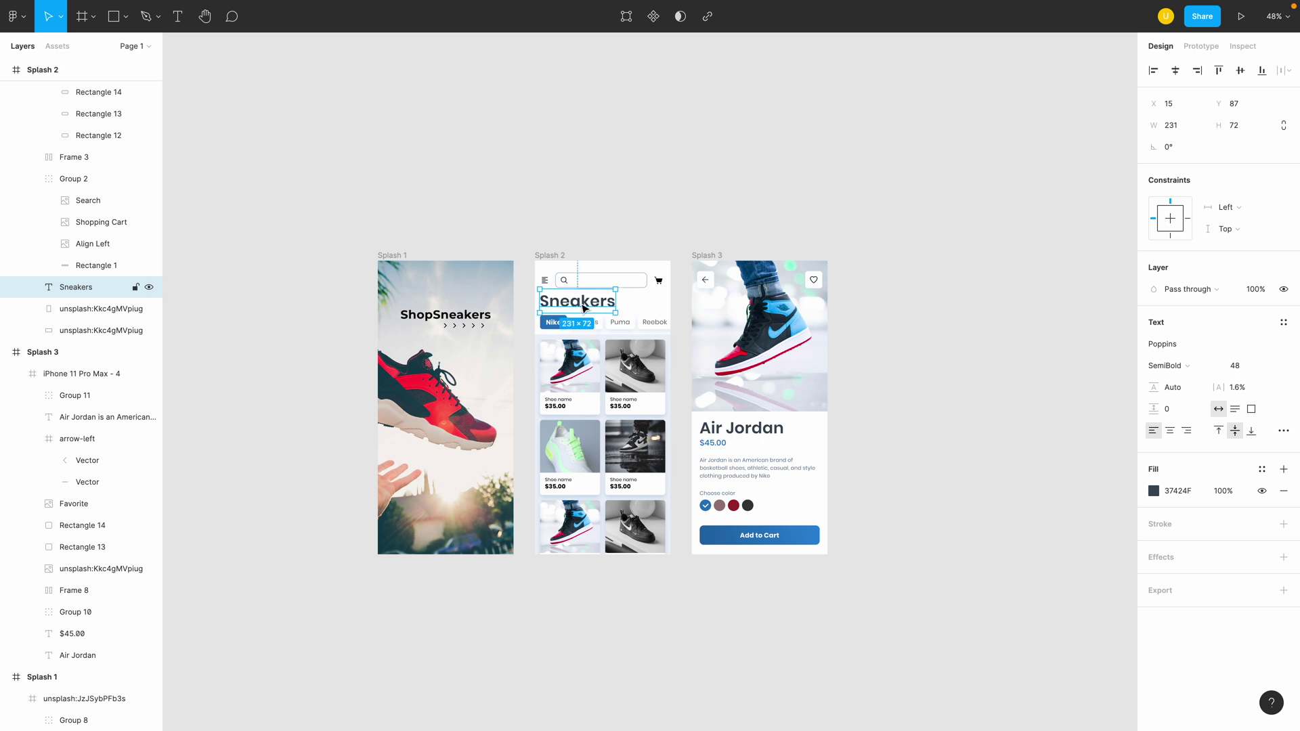
pyautogui.click(610, 229)
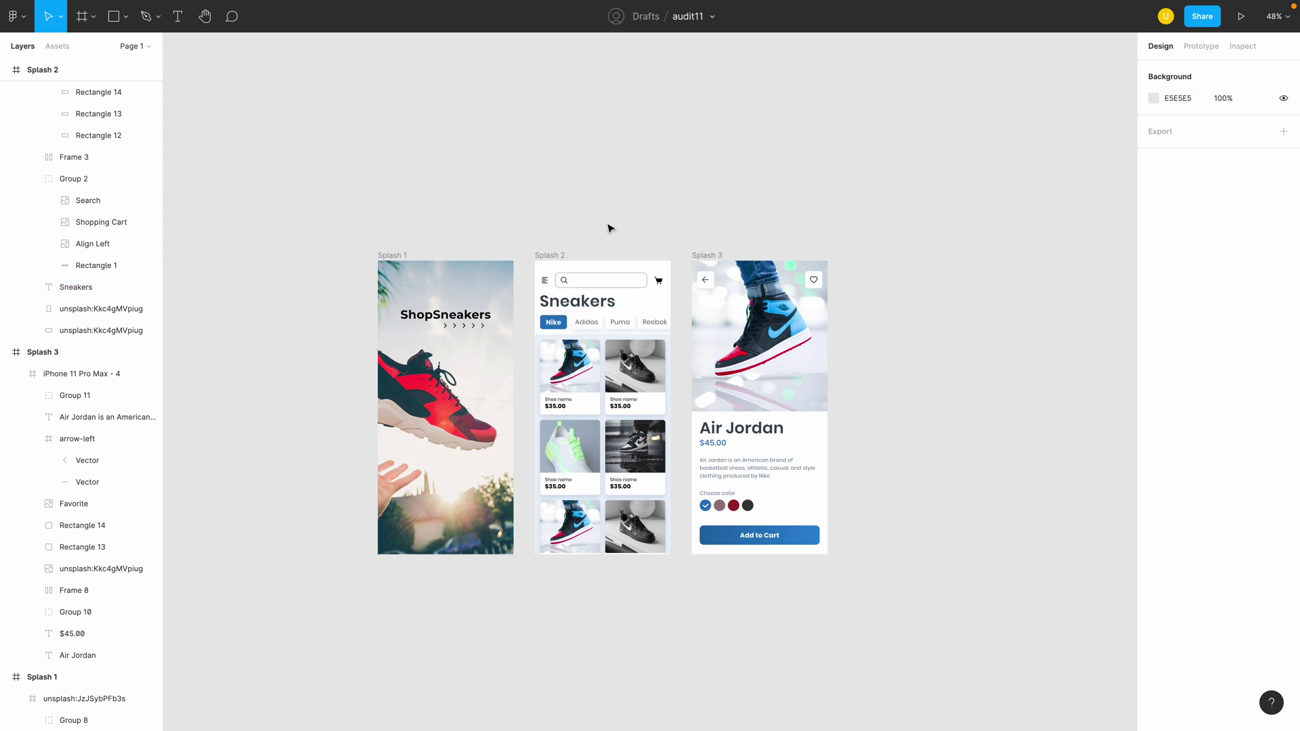